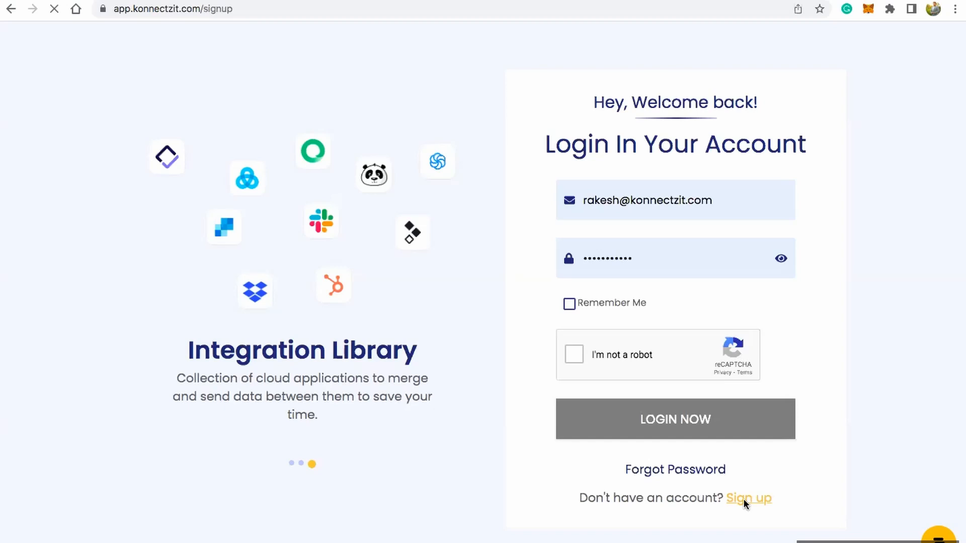
# Step: Try to sign up for an account using the filled-in email and the reCAPTCHA check
pyautogui.click(702, 209)
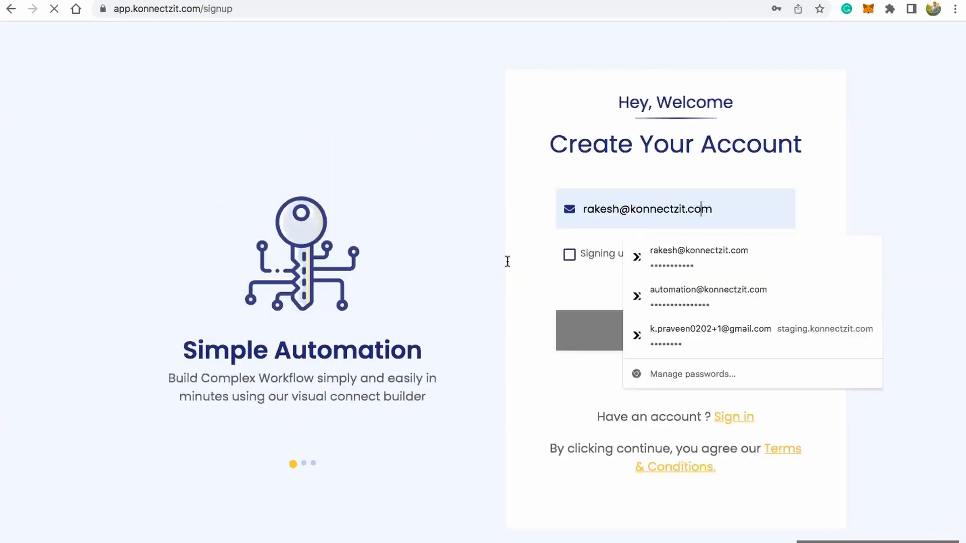
pyautogui.click(522, 231)
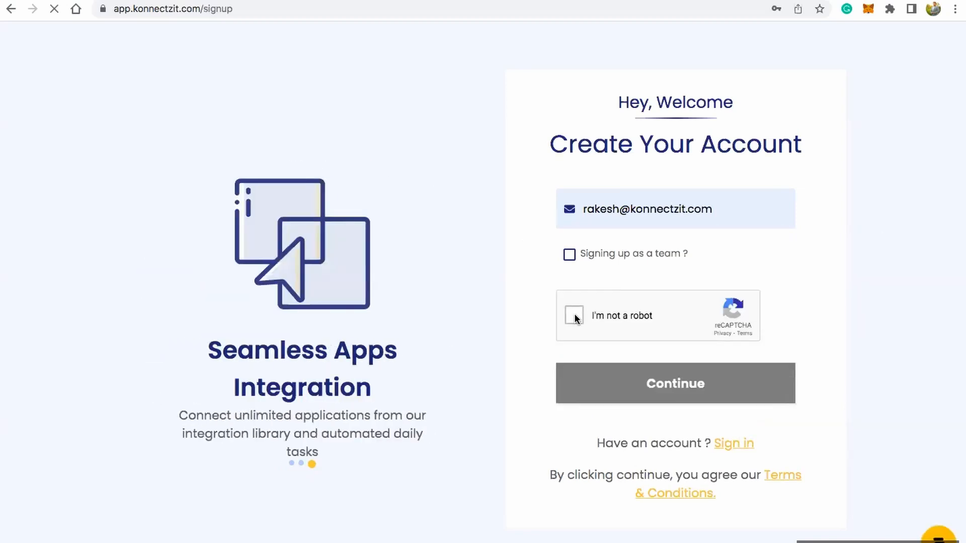
pyautogui.click(575, 316)
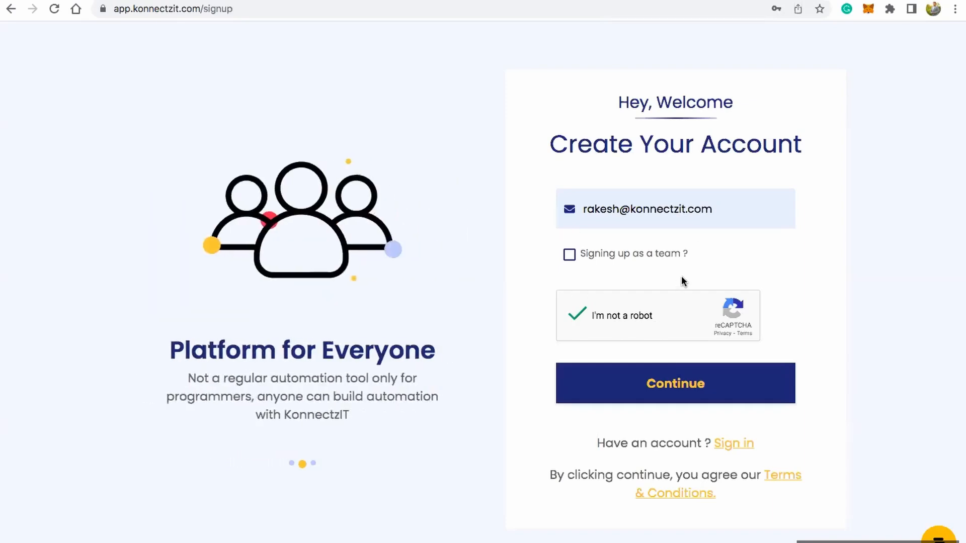
# Step: Switch to the sign-in form, complete the reCAPTCHA check and log in with the saved credentials
pyautogui.click(737, 445)
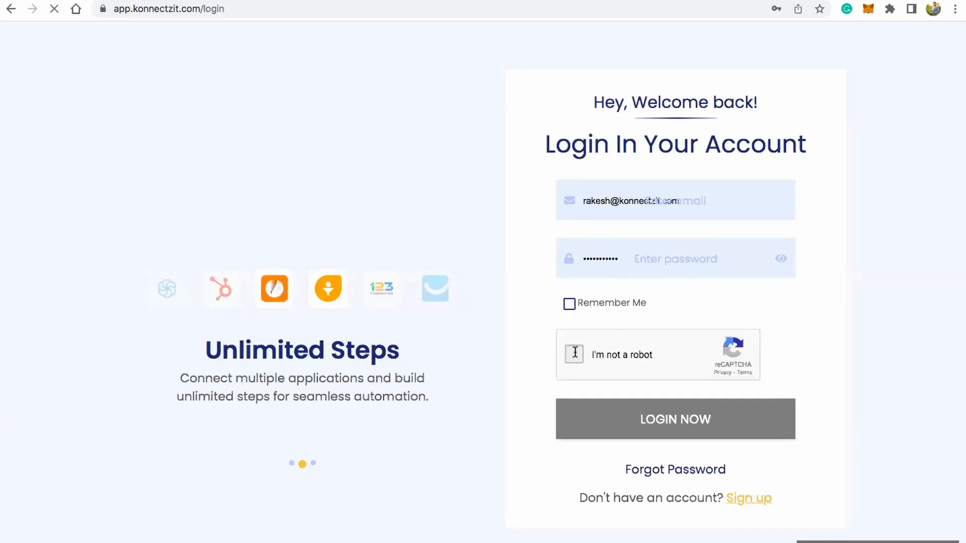
pyautogui.click(576, 356)
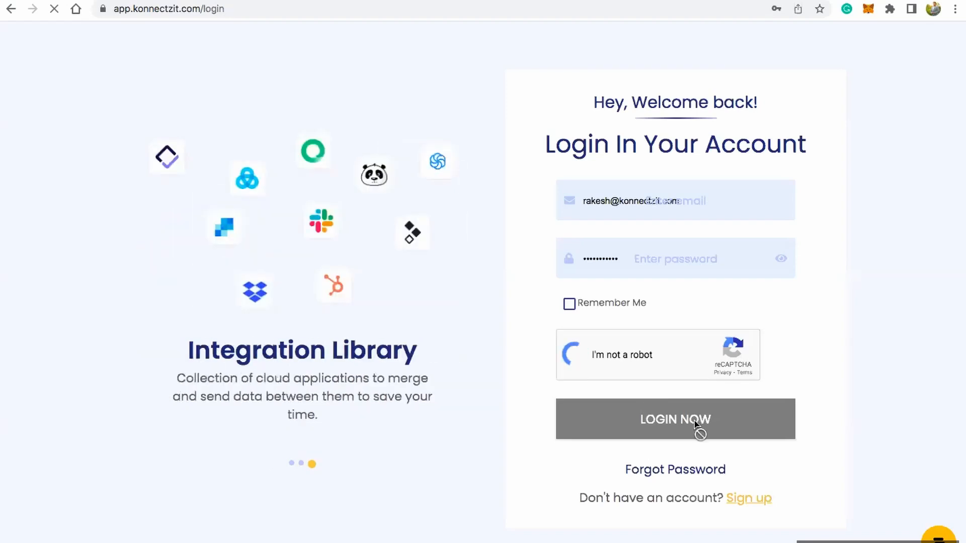
pyautogui.click(669, 428)
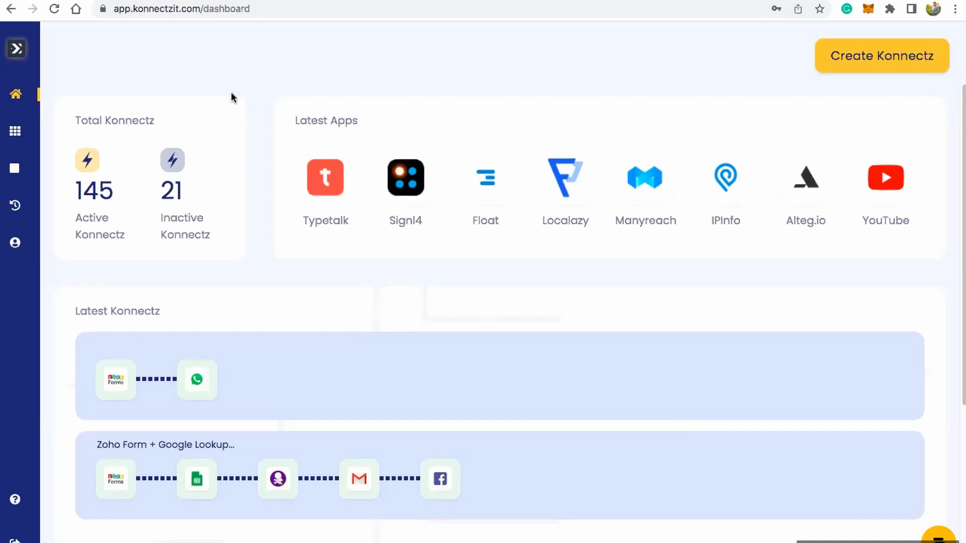
# Step: Examine the dashboard's Total Konnectz summary of active and inactive Konnectz and the Latest Apps section
pyautogui.tripleClick(127, 121)
pyautogui.click(179, 123)
pyautogui.moveTo(74, 218); pyautogui.dragTo(196, 233)
pyautogui.click(223, 235)
pyautogui.moveTo(297, 121); pyautogui.dragTo(376, 118)
pyautogui.click(388, 117)
# Step: Review the dashboard's Latest Konnectz list and the Task Consumption section with its consumed and available tasks
pyautogui.scroll(-3, 302, 328)
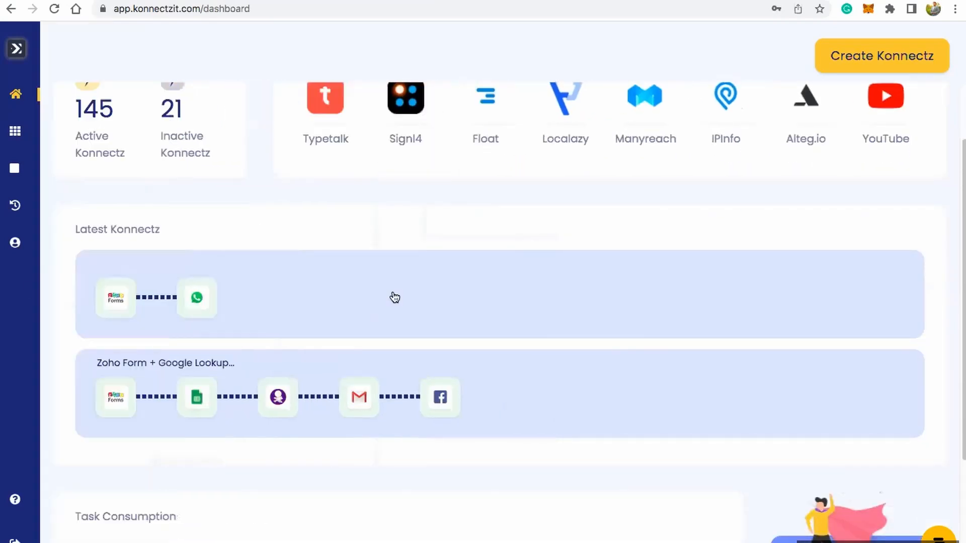
pyautogui.scroll(-5, 395, 297)
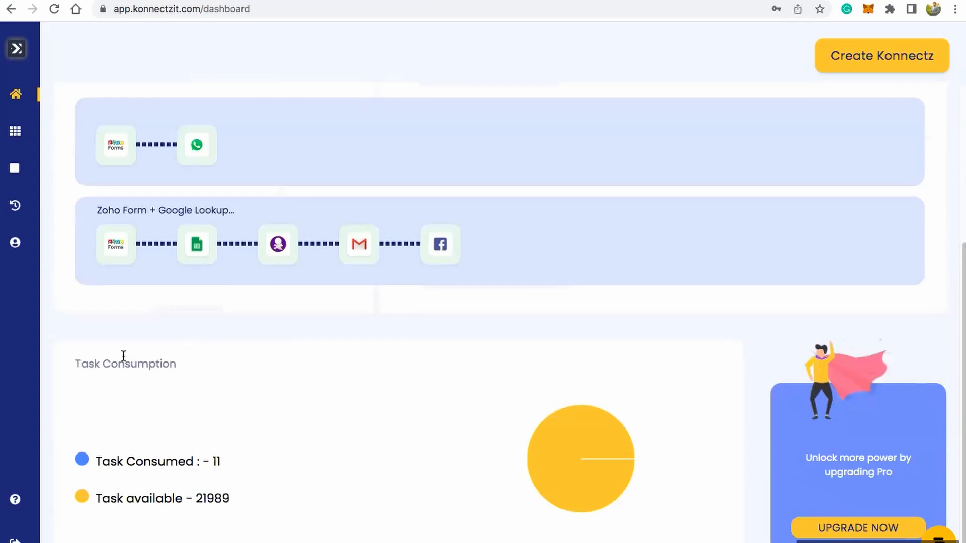
pyautogui.doubleClick(124, 358)
pyautogui.click(259, 369)
pyautogui.doubleClick(205, 499)
pyautogui.click(306, 477)
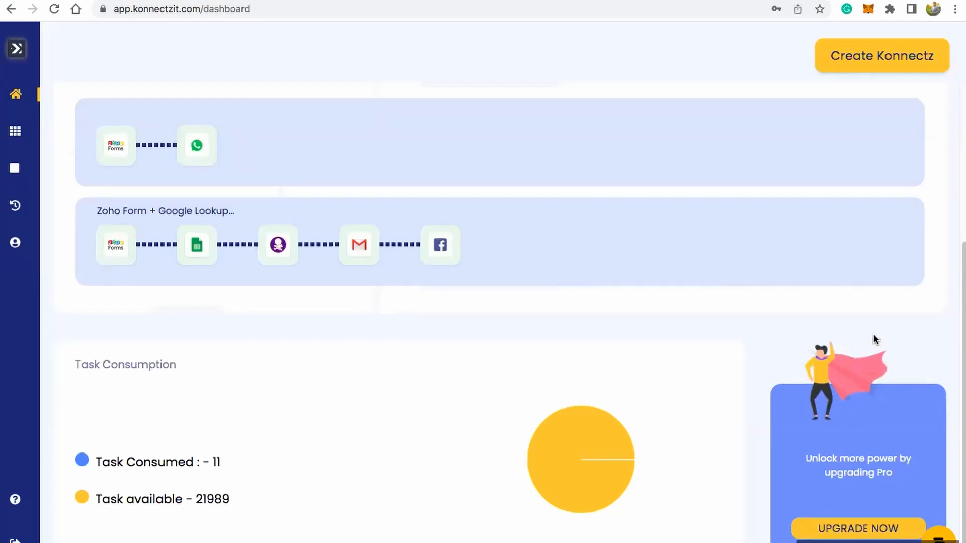
pyautogui.scroll(5, 874, 335)
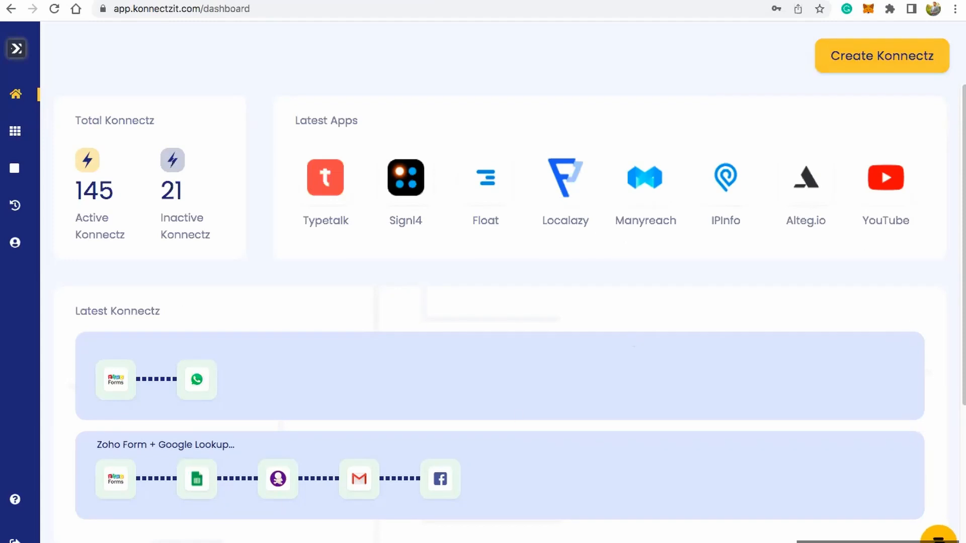
# Step: Open the Help Center from the support chat and look through the articles in the Konnectz collection
pyautogui.click(938, 539)
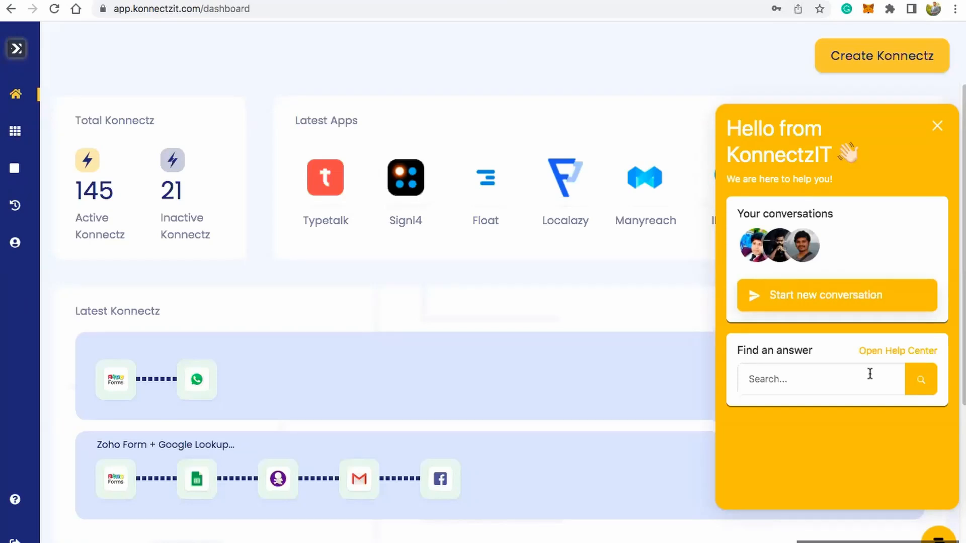
pyautogui.click(885, 353)
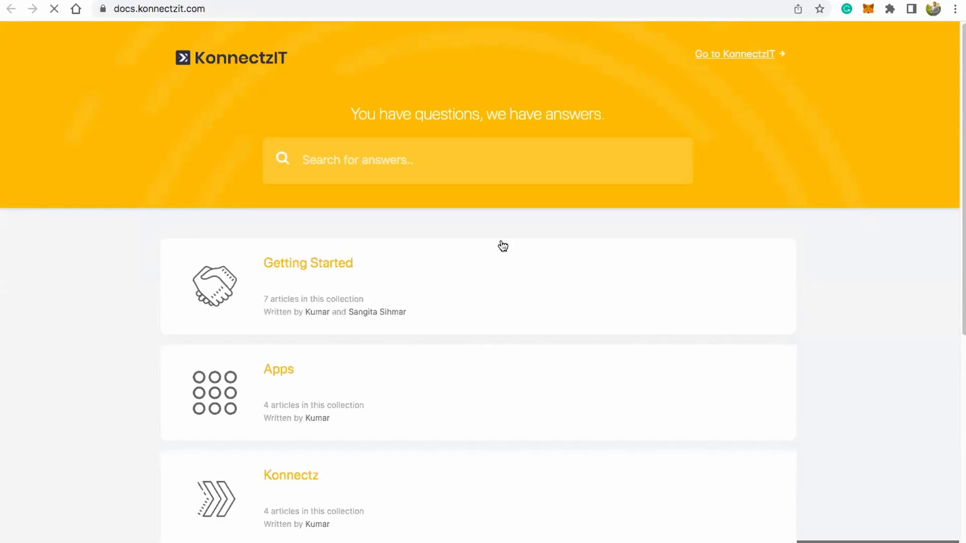
pyautogui.scroll(-3, 350, 277)
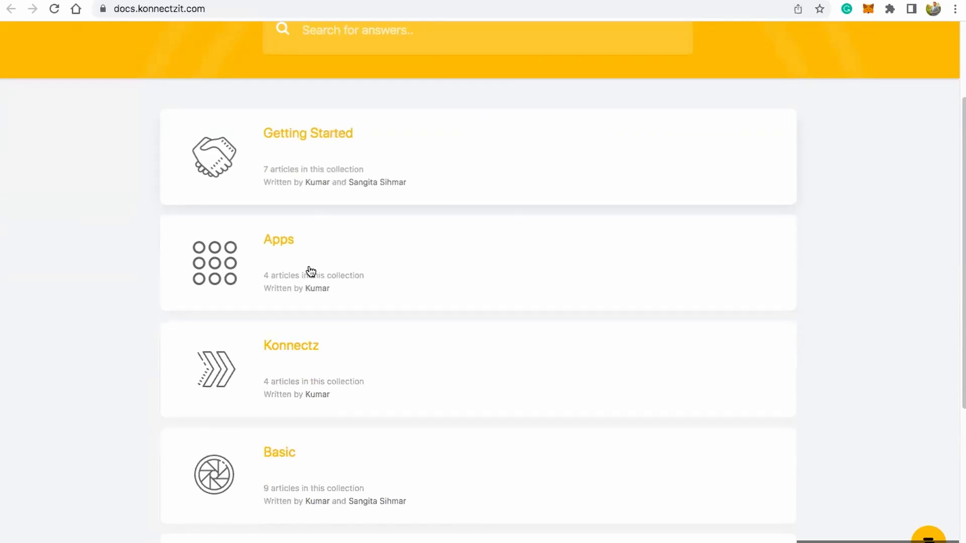
pyautogui.click(301, 347)
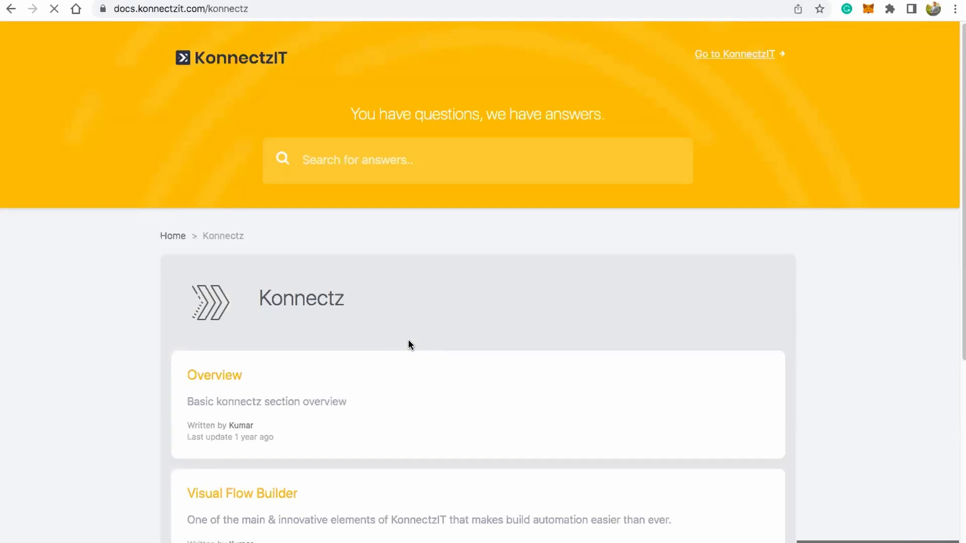
pyautogui.scroll(-8, 388, 337)
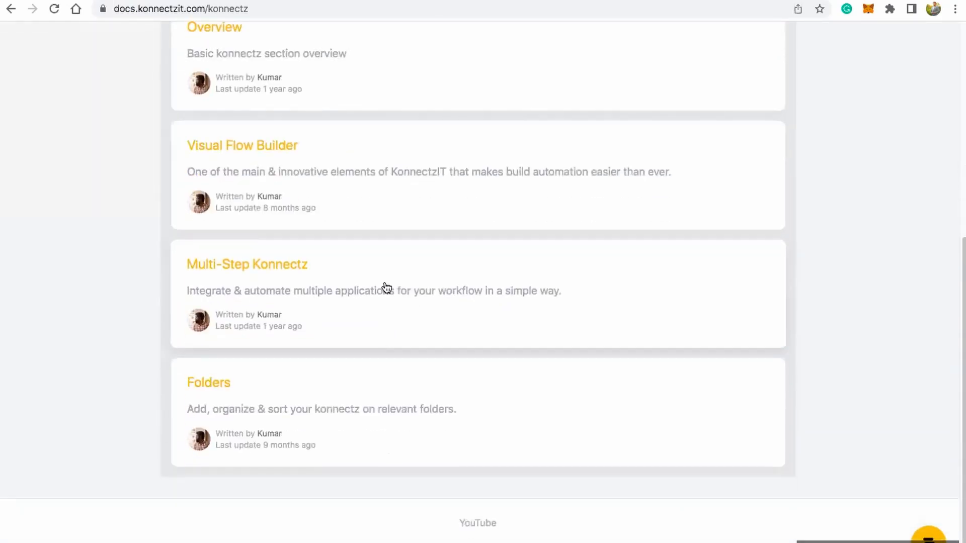
pyautogui.scroll(8, 384, 284)
# Step: Return to the Help Center home and look through the articles in the Tutorials collection
pyautogui.click(176, 240)
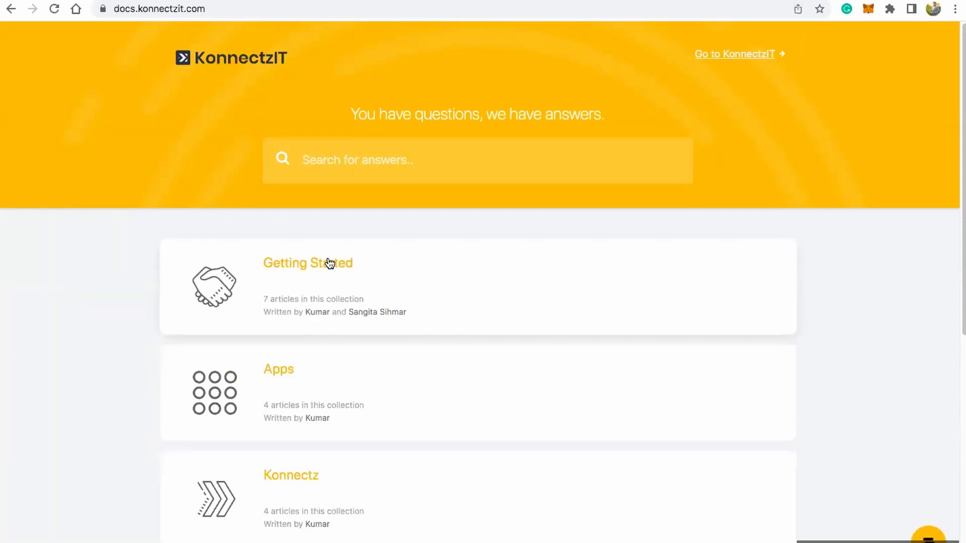
pyautogui.scroll(-5, 367, 395)
pyautogui.click(296, 419)
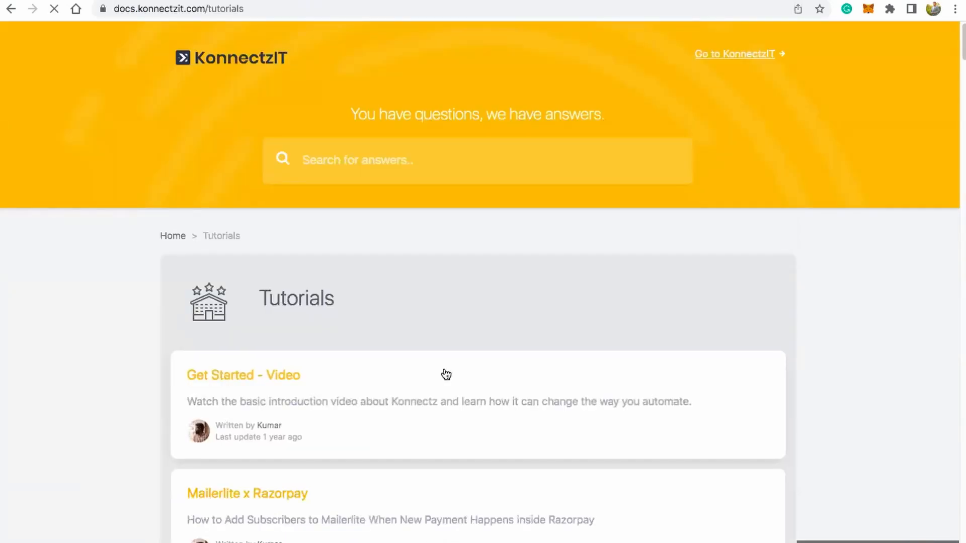
pyautogui.scroll(-8, 445, 374)
pyautogui.scroll(-1, 446, 374)
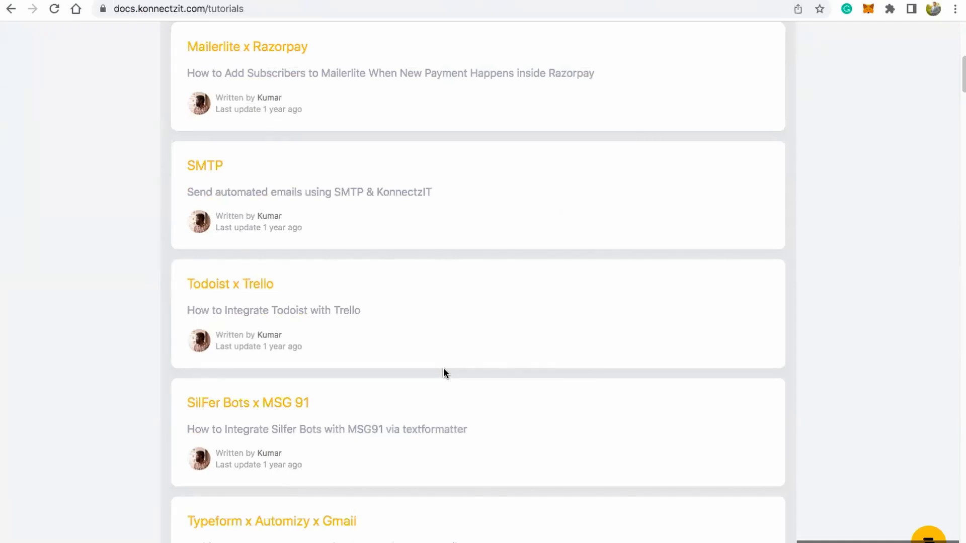
pyautogui.scroll(9, 494, 364)
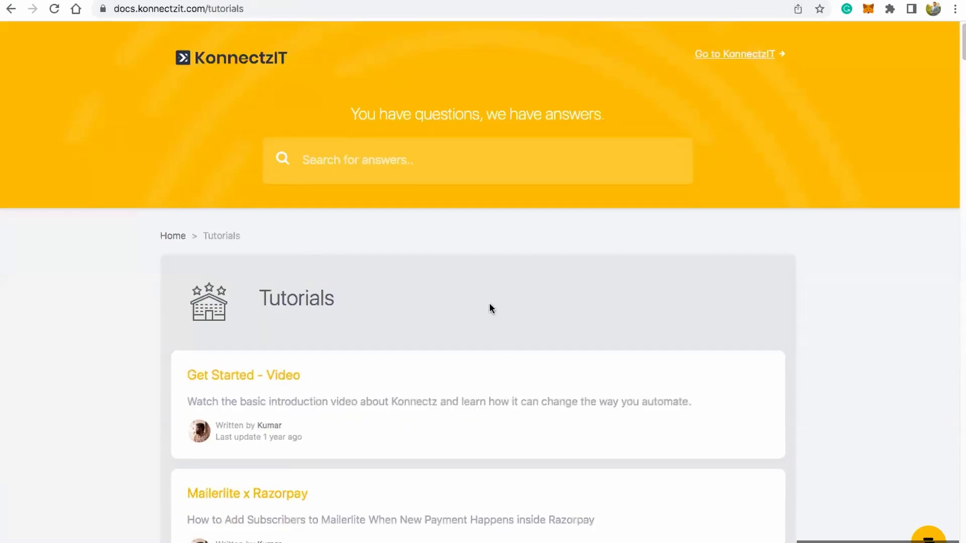
# Step: Open the "Get Started - Video" tutorial, bring up its embedded video on YouTube and pause playback
pyautogui.click(240, 378)
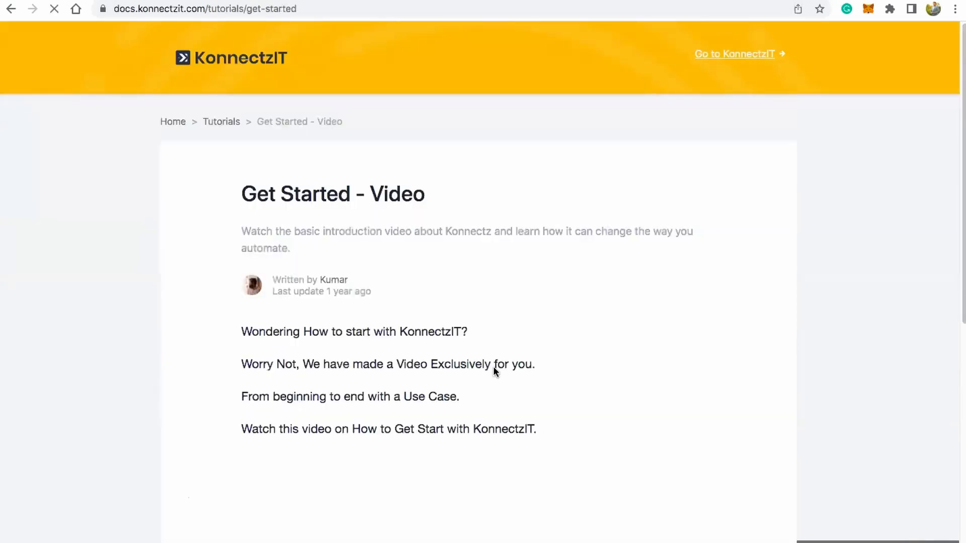
pyautogui.scroll(-5, 493, 366)
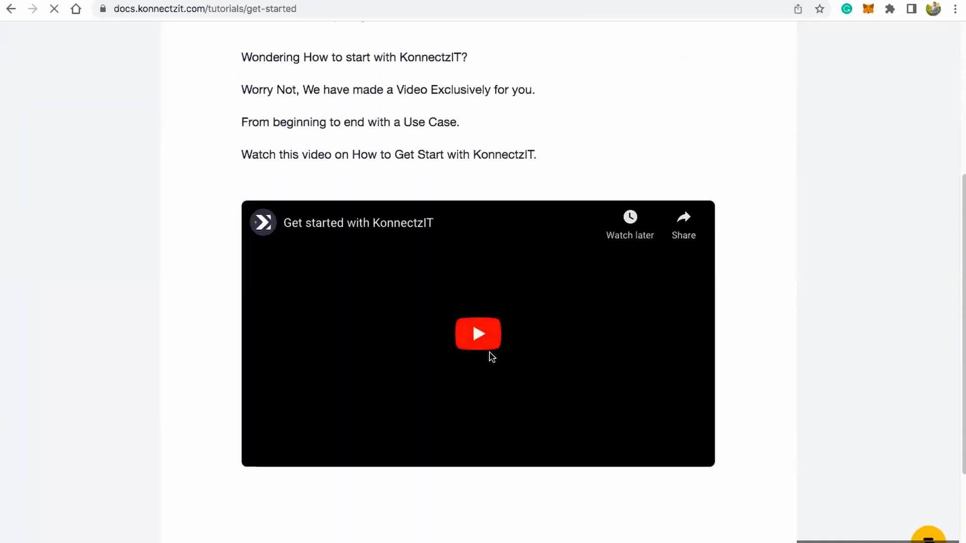
pyautogui.click(322, 225)
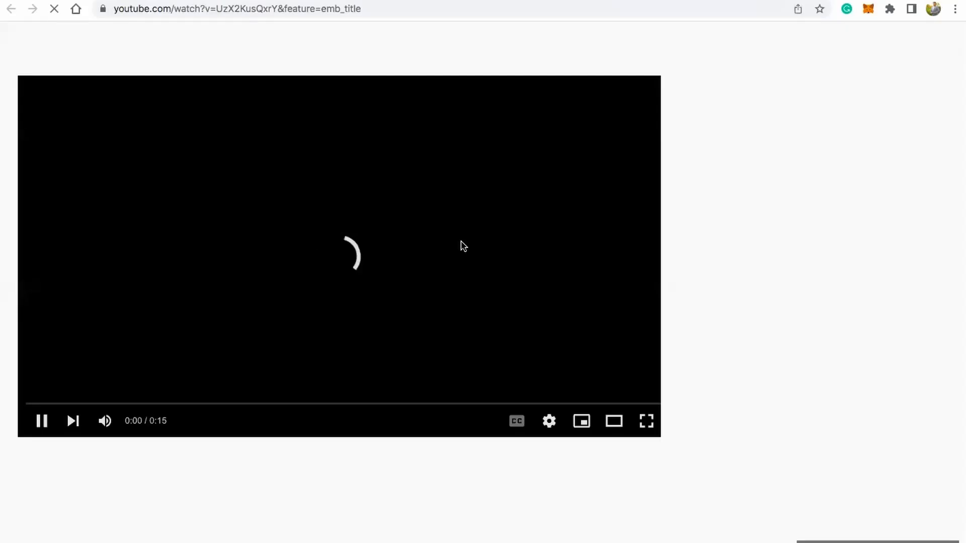
pyautogui.click(44, 425)
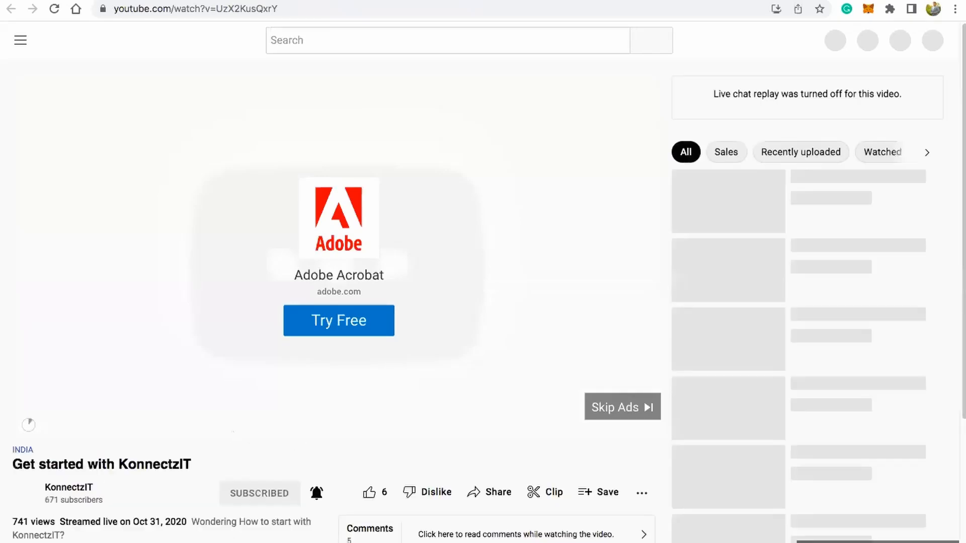
# Step: Open the KonnectzIT YouTube channel and look through its uploaded videos
pyautogui.click(60, 489)
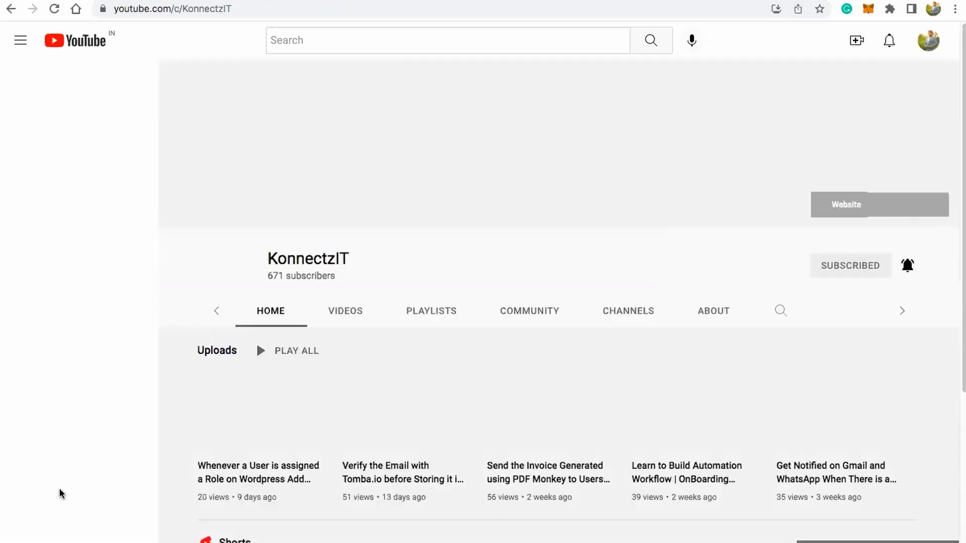
pyautogui.click(307, 274)
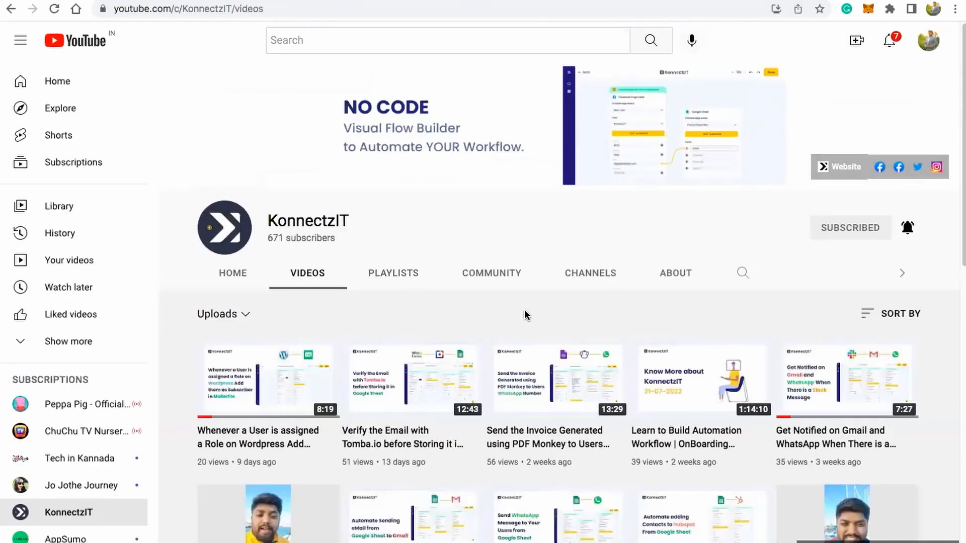
pyautogui.scroll(-15, 525, 316)
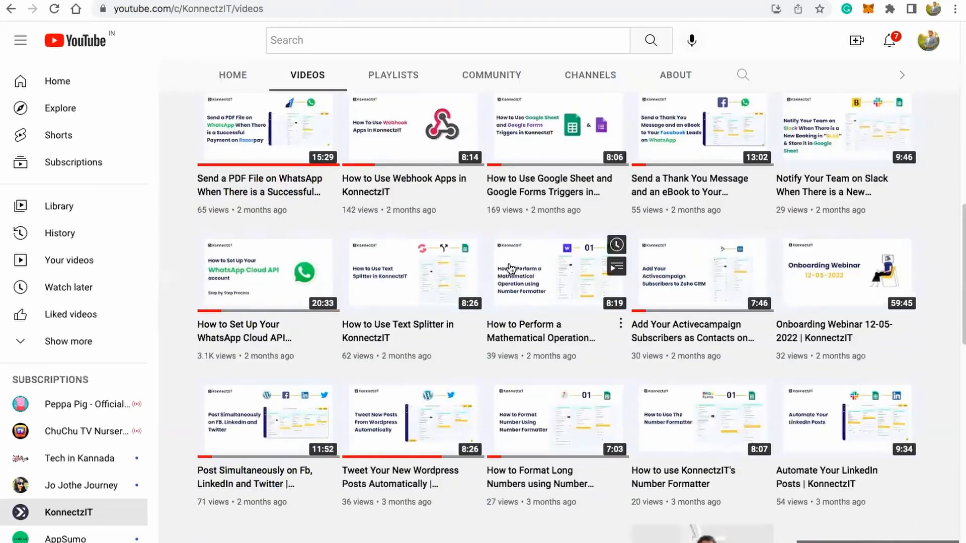
pyautogui.scroll(15, 512, 268)
pyautogui.scroll(2, 510, 269)
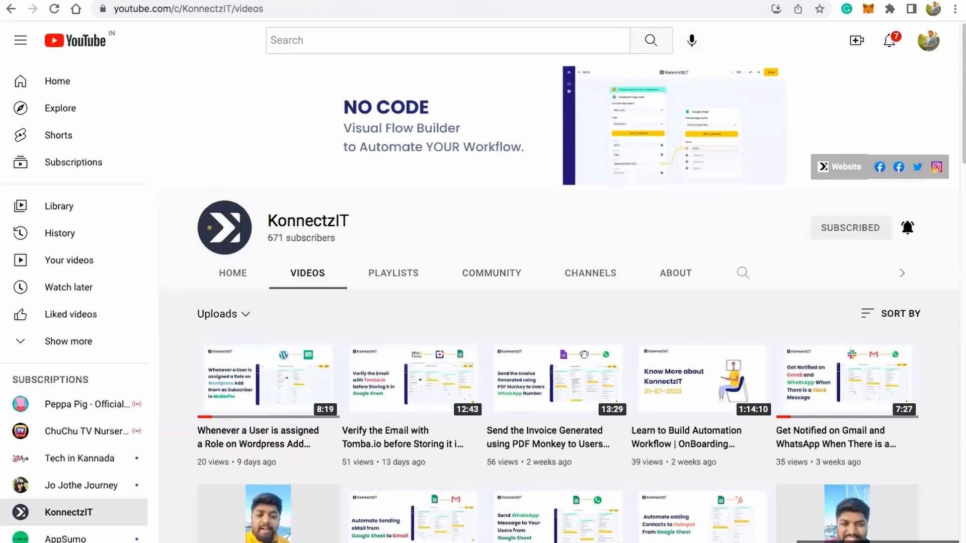
# Step: Return to the help article, go to the KonnectzIT website and open its Academy resource
pyautogui.click(192, 1)
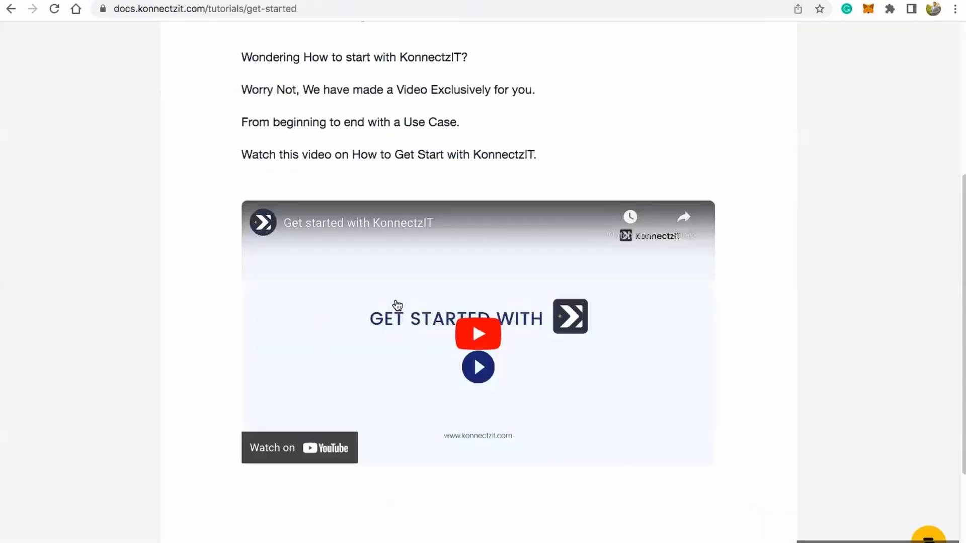
pyautogui.scroll(5, 398, 290)
pyautogui.click(743, 56)
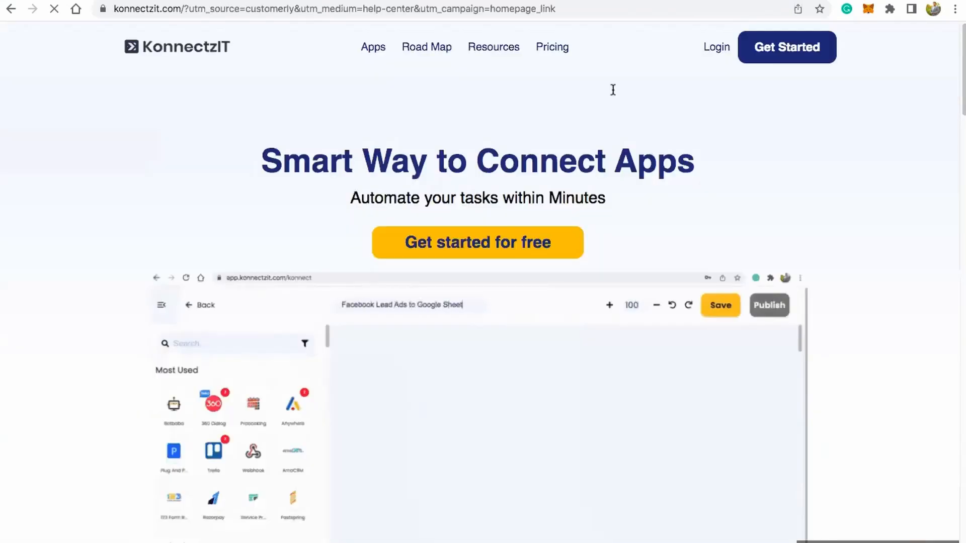
pyautogui.moveTo(493, 51)
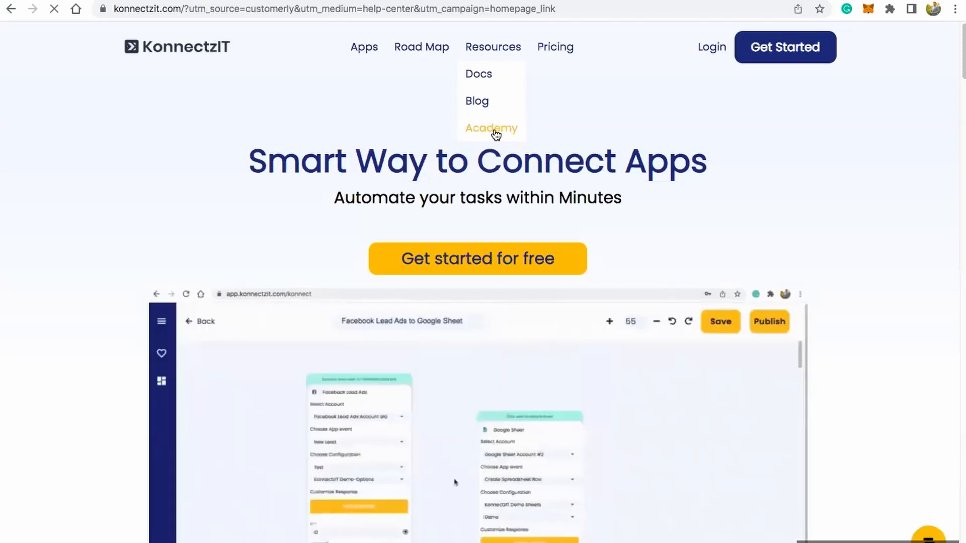
pyautogui.click(496, 132)
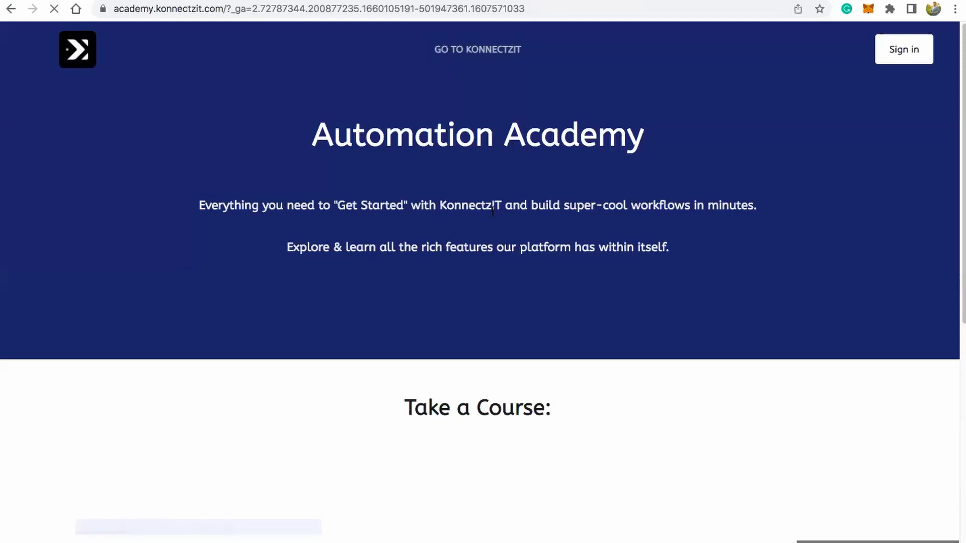
# Step: Open the KonnectzIT Boot Camp course in the Automation Academy and look through its list of lessons
pyautogui.scroll(-4, 380, 360)
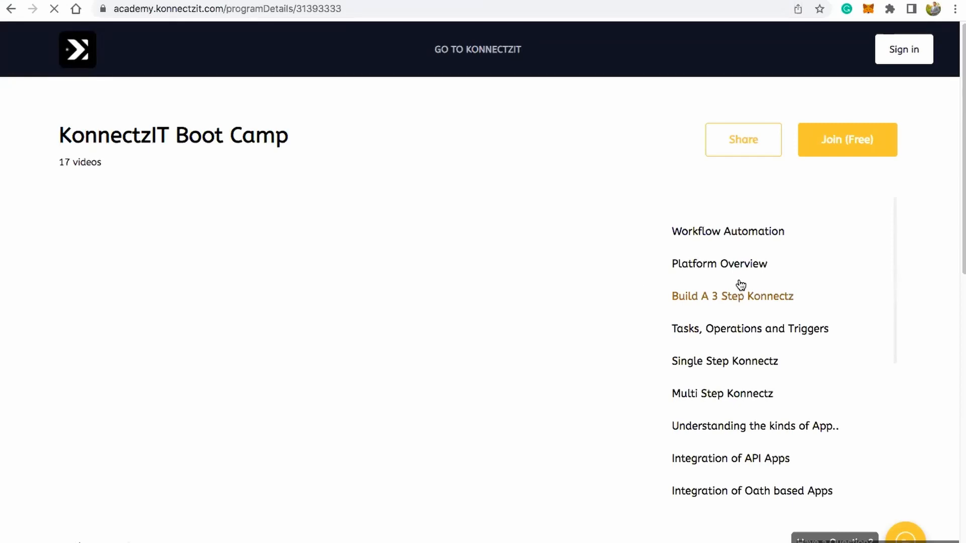
pyautogui.scroll(-5, 742, 322)
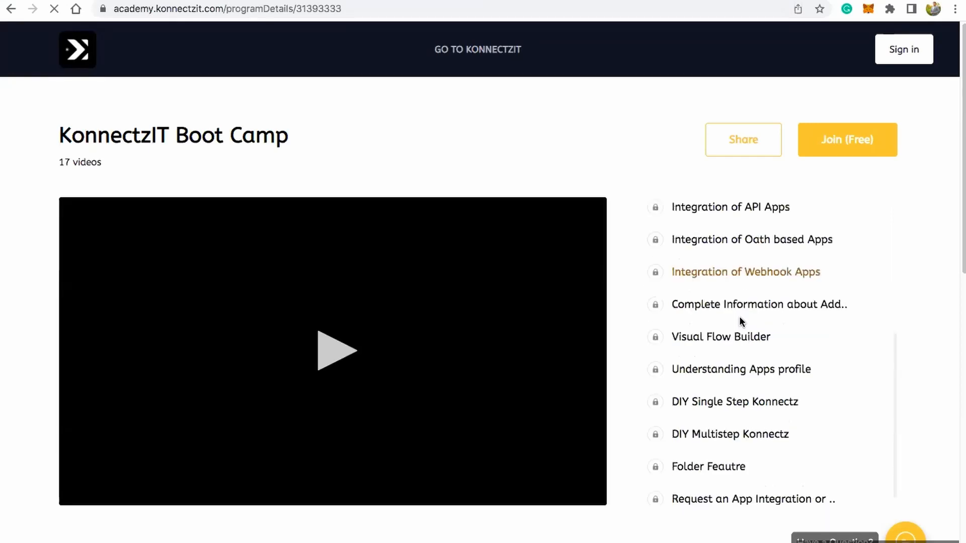
pyautogui.scroll(-5, 745, 307)
pyautogui.scroll(5, 746, 294)
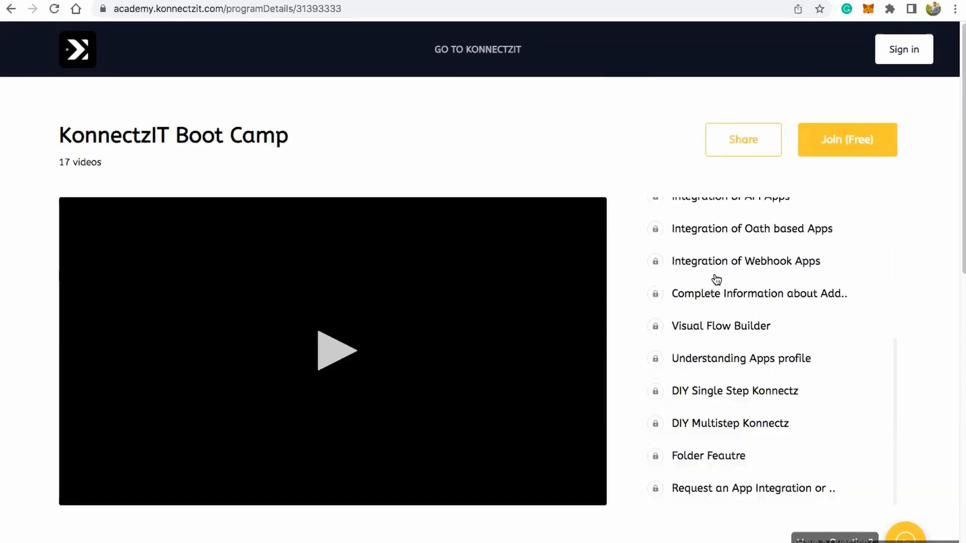
pyautogui.scroll(5, 717, 279)
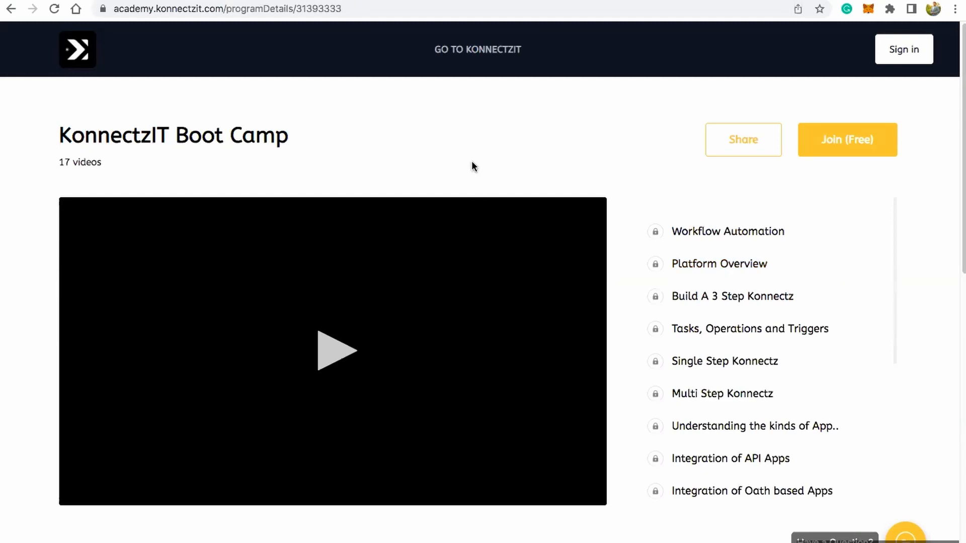
# Step: Go to the KonnectzIT website, open its Road Map page and reload plan.konnectzit.com
pyautogui.click(479, 50)
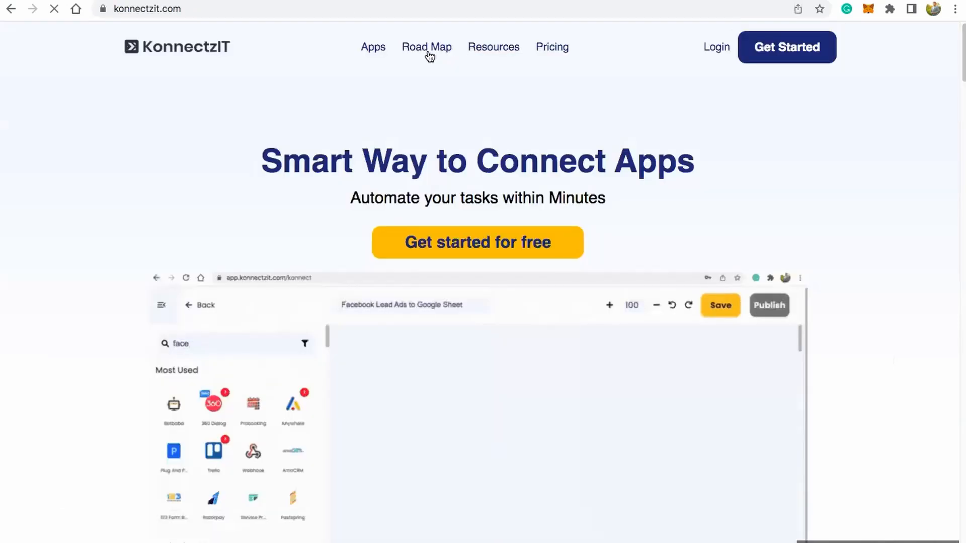
pyautogui.click(429, 54)
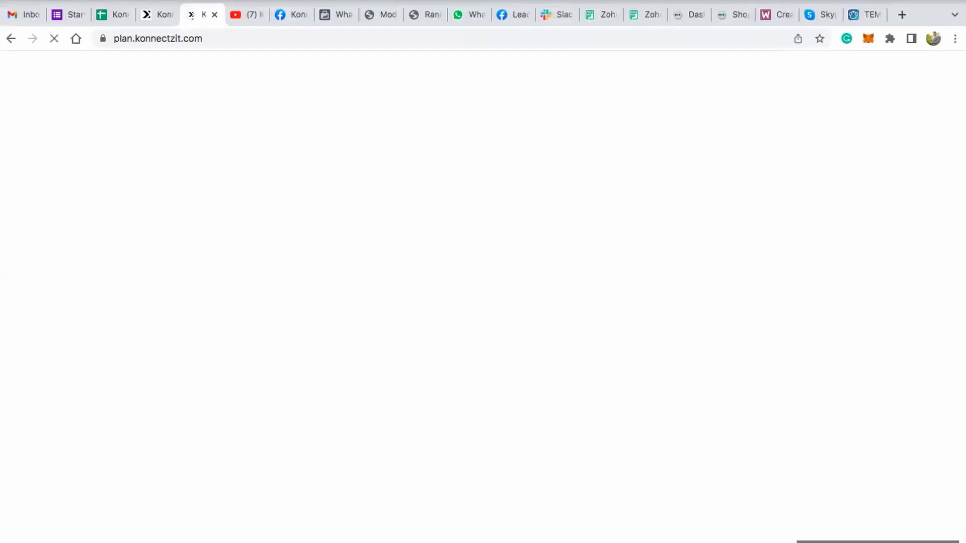
pyautogui.click(762, 0)
pyautogui.press('Escape')
pyautogui.click(229, 37)
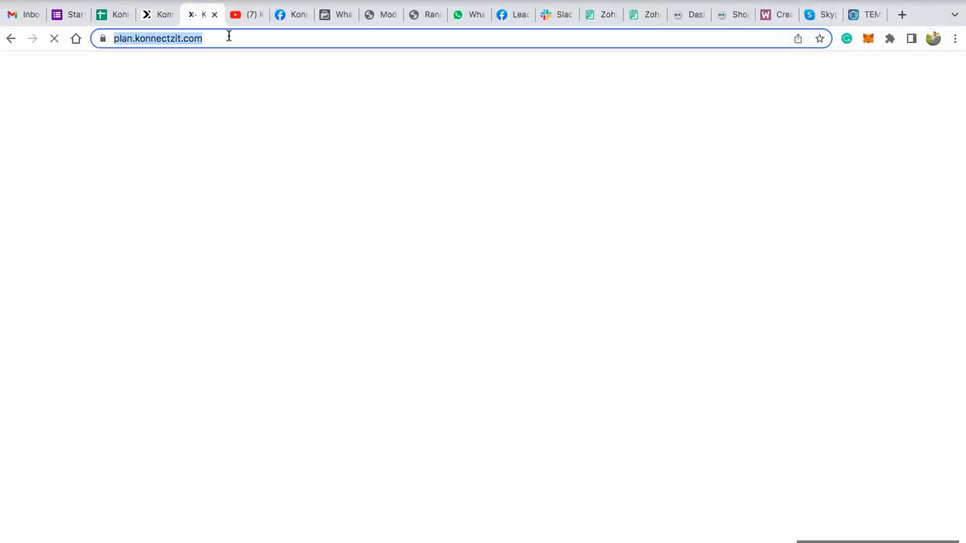
pyautogui.press('Return')
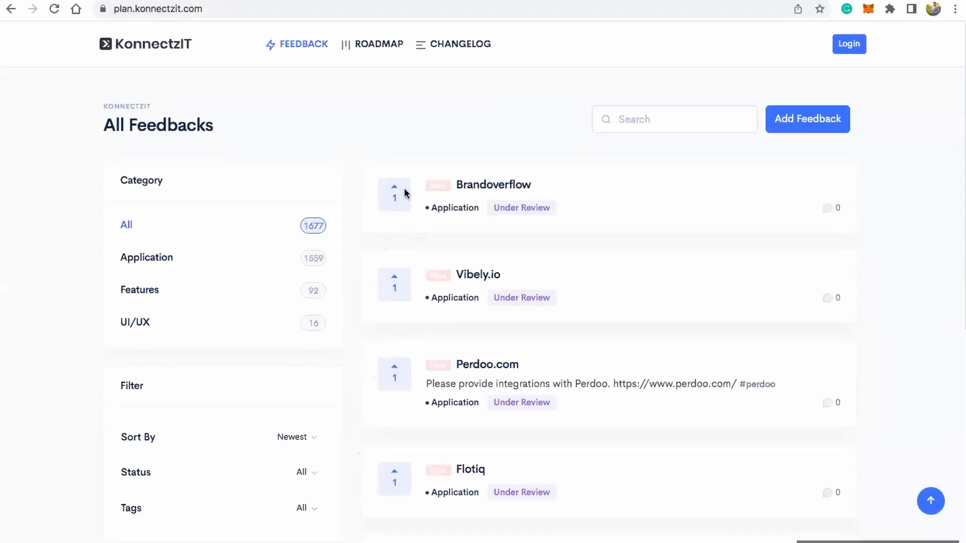
# Step: Look through the completed items on the KonnectzIT roadmap and the recent app updates in the changelog
pyautogui.click(374, 46)
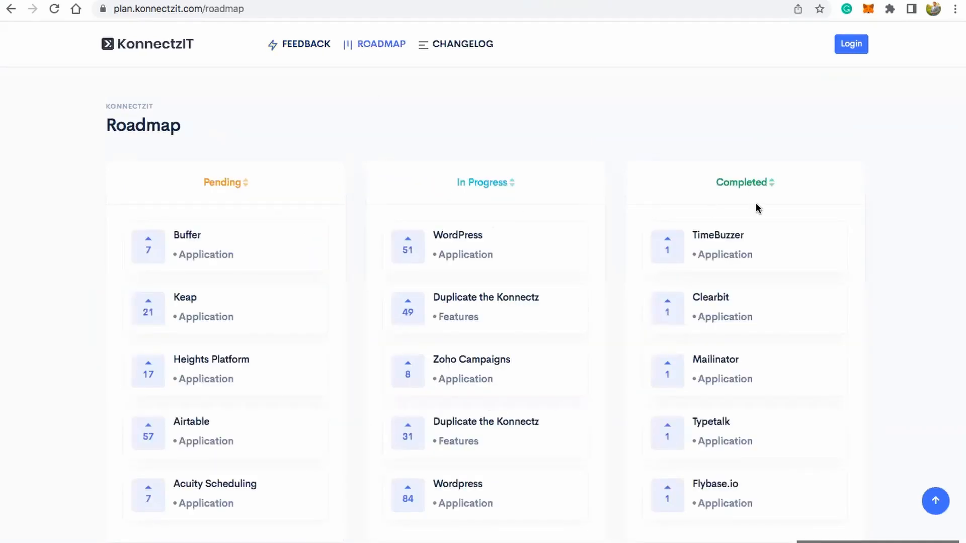
pyautogui.scroll(-10, 669, 310)
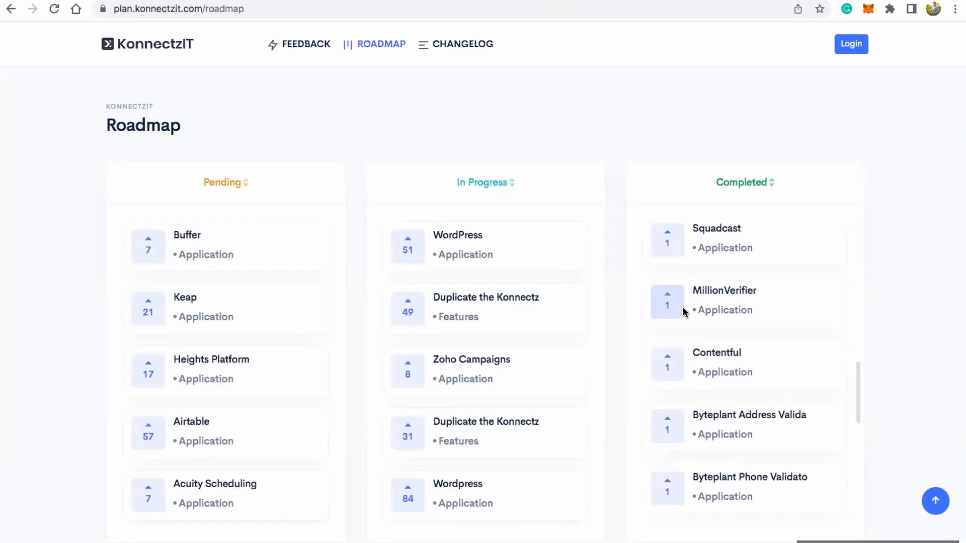
pyautogui.click(467, 45)
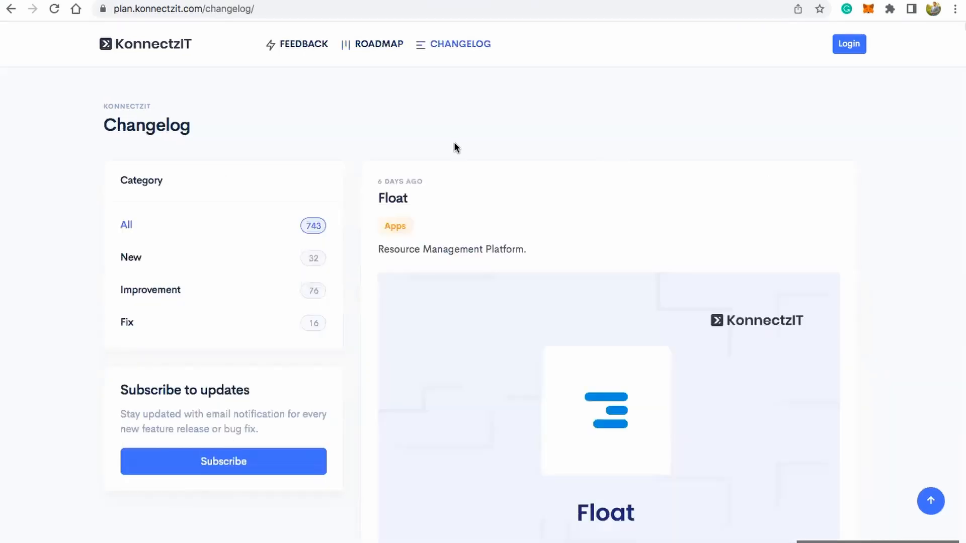
pyautogui.scroll(-20, 495, 184)
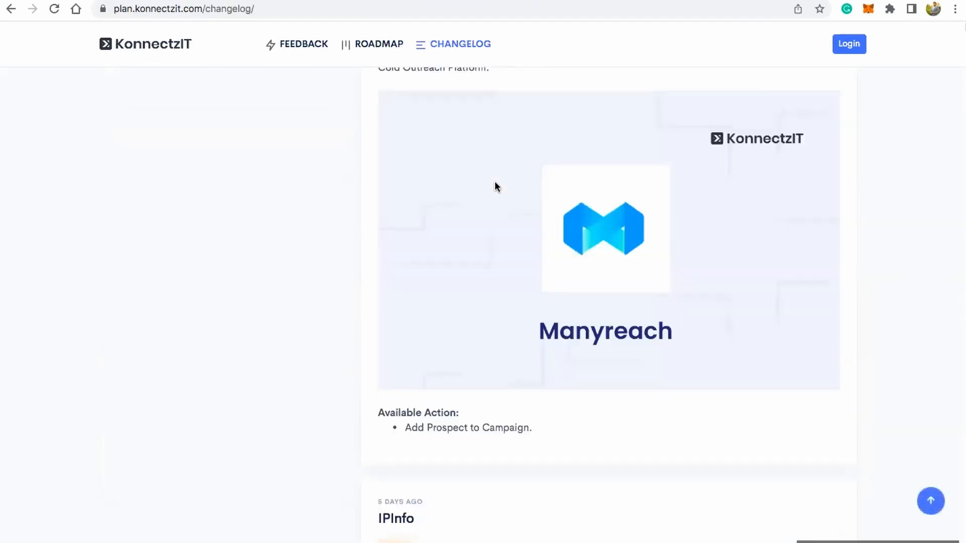
pyautogui.scroll(-20, 495, 186)
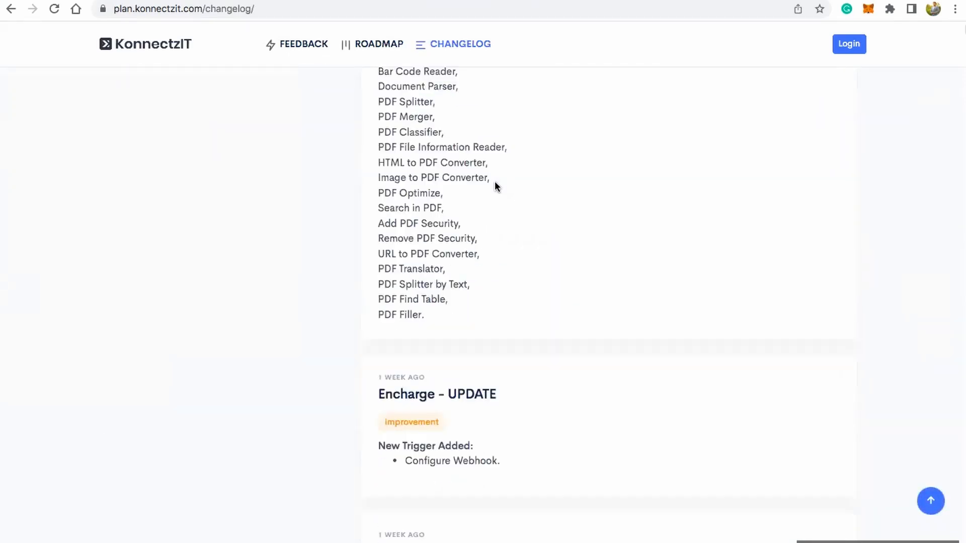
pyautogui.scroll(-7, 495, 187)
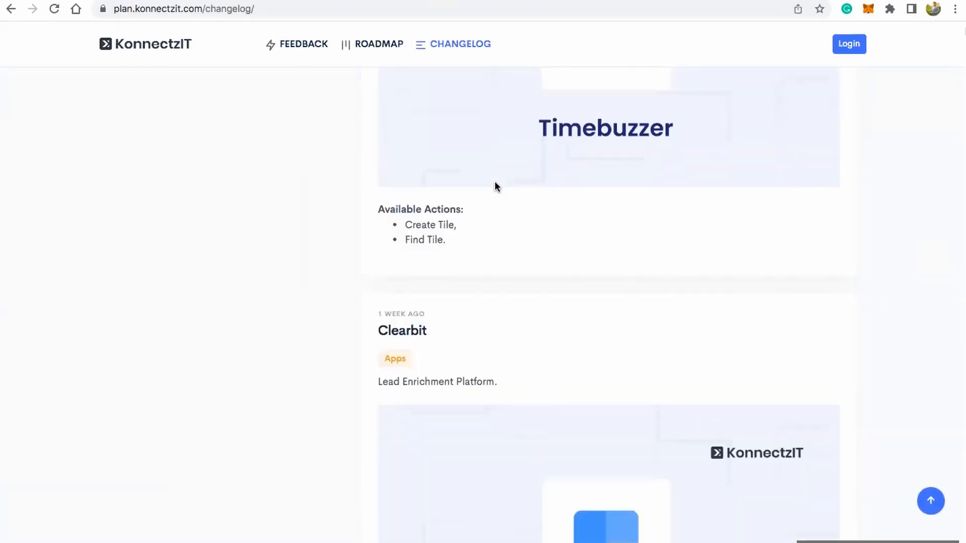
pyautogui.scroll(20, 495, 182)
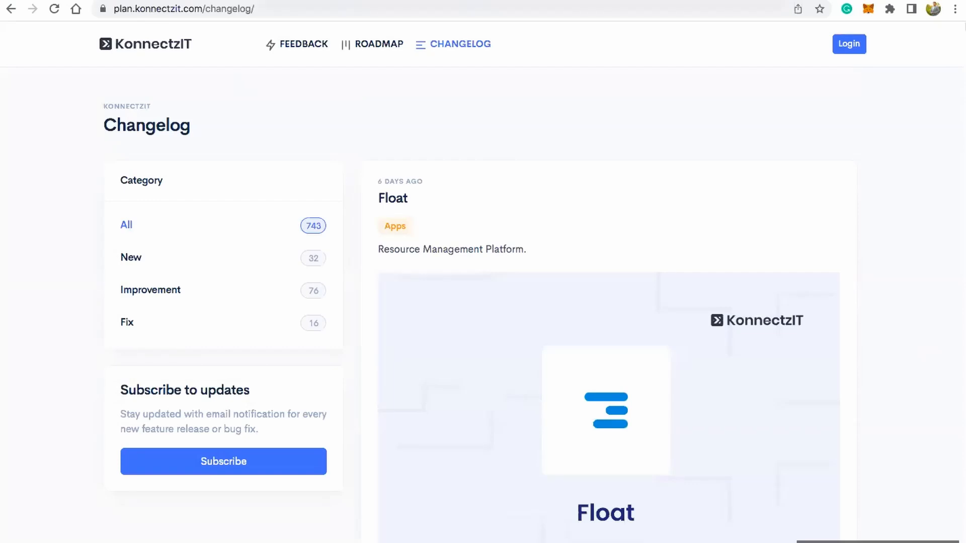
# Step: Return to the KonnectzIT dashboard, close the help chat widget and open the Apps page
pyautogui.hotkey('ctrl', 'Tab')
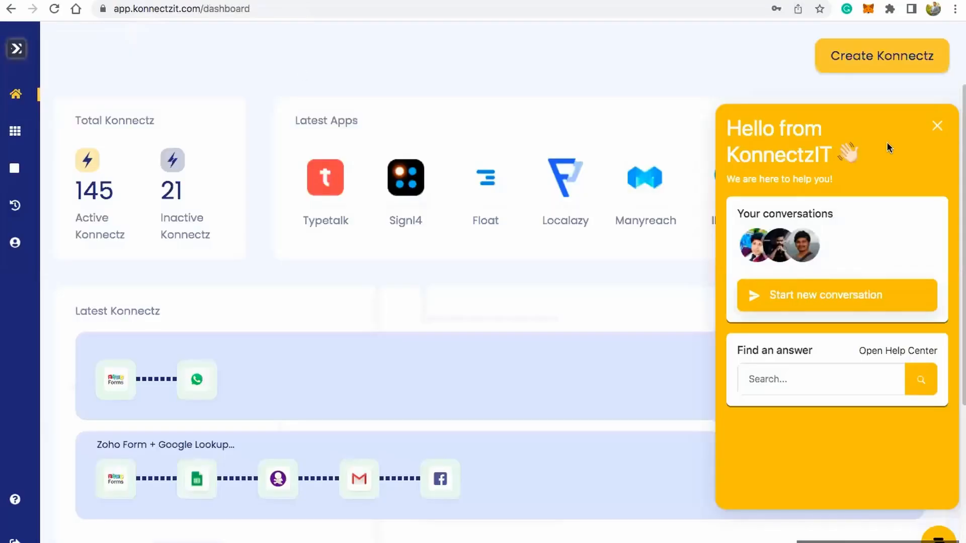
pyautogui.click(936, 126)
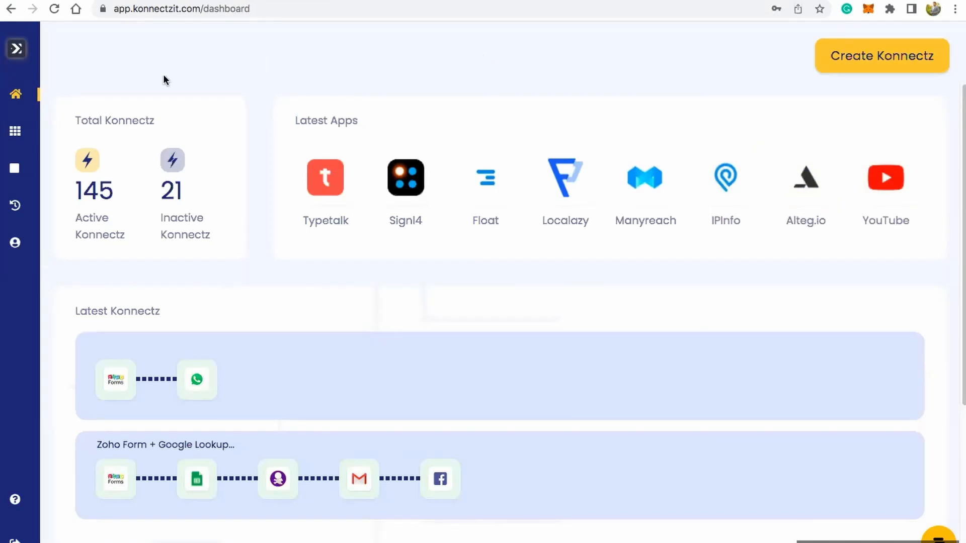
pyautogui.moveTo(32, 135)
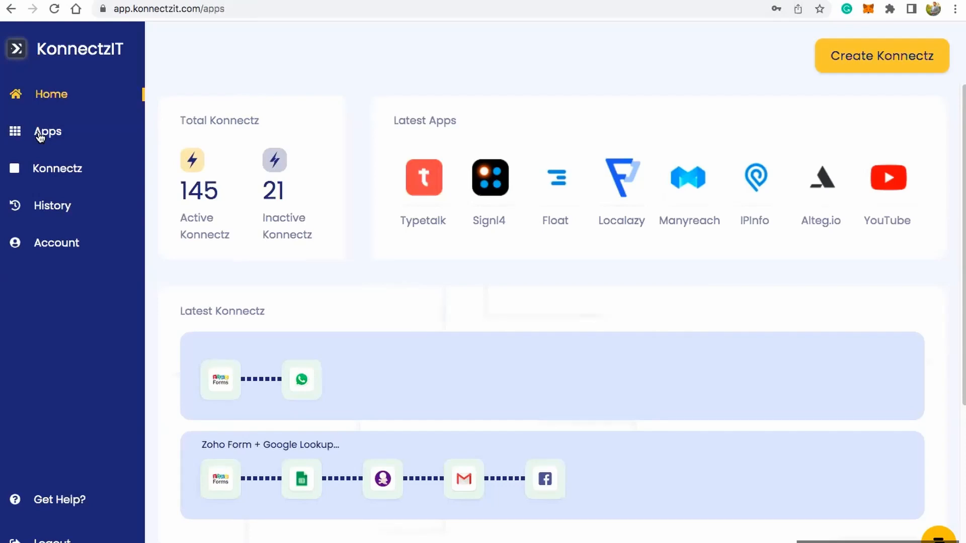
pyautogui.click(40, 135)
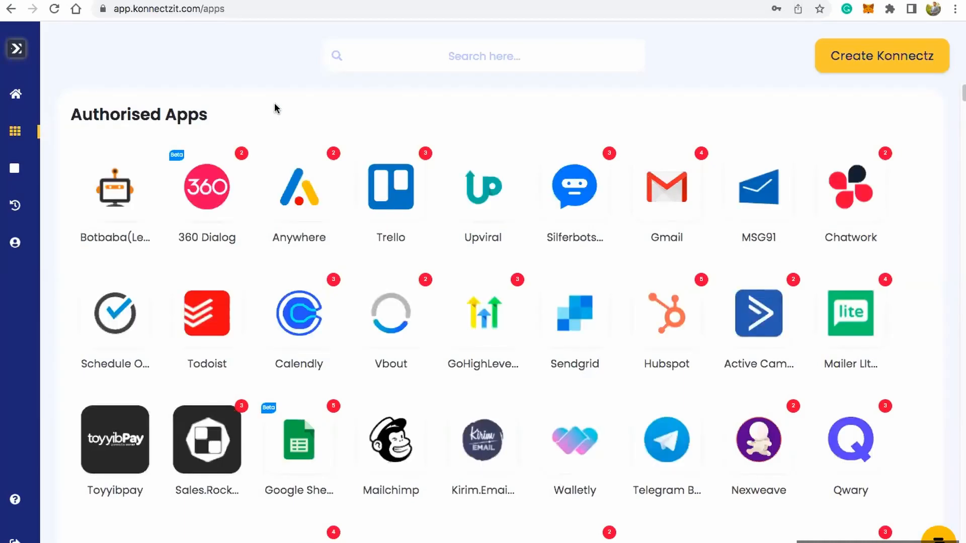
# Step: Look through the app list down to Webhook Apps, view Razorpay's webhook setup instructions and close them
pyautogui.scroll(-9, 293, 225)
pyautogui.scroll(-20, 293, 225)
pyautogui.scroll(-15, 294, 228)
pyautogui.scroll(-8, 295, 227)
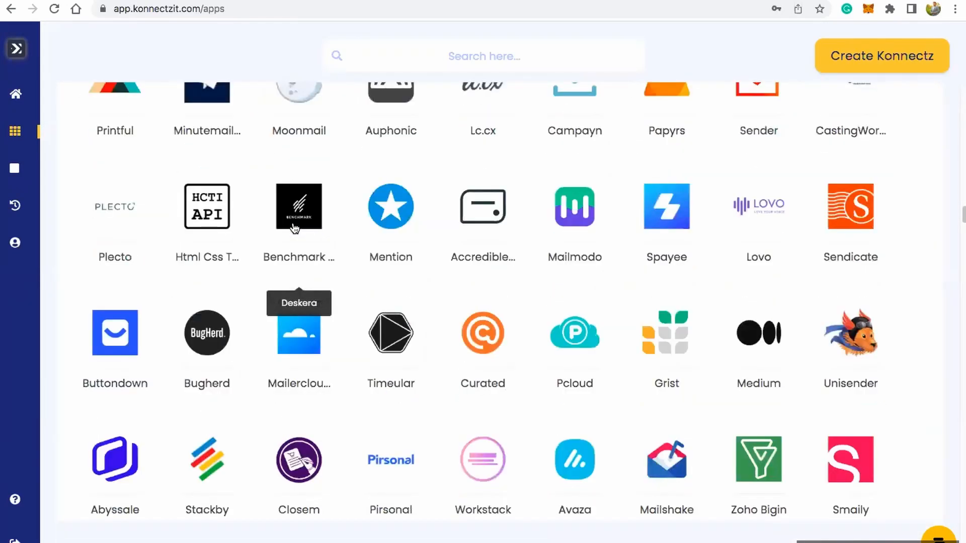
pyautogui.scroll(-12, 294, 227)
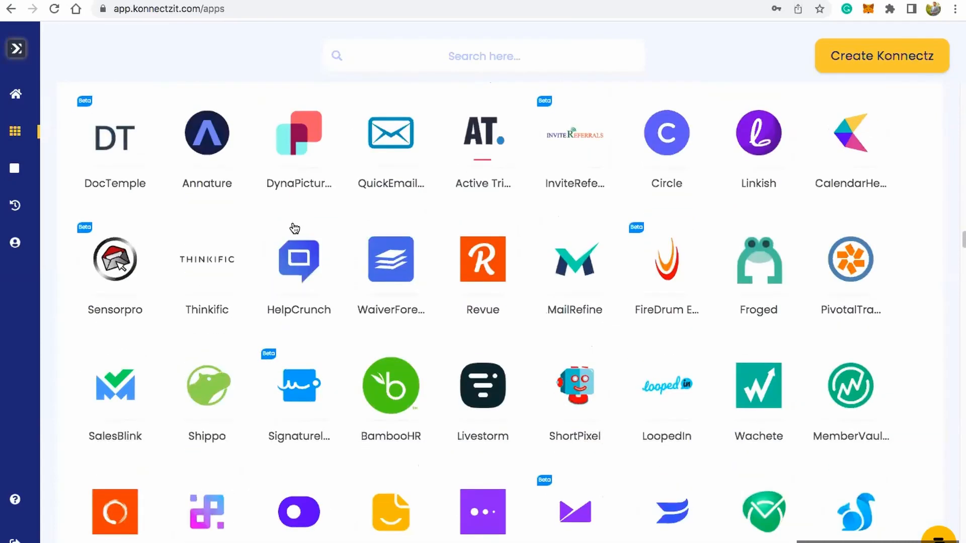
pyautogui.scroll(-15, 294, 227)
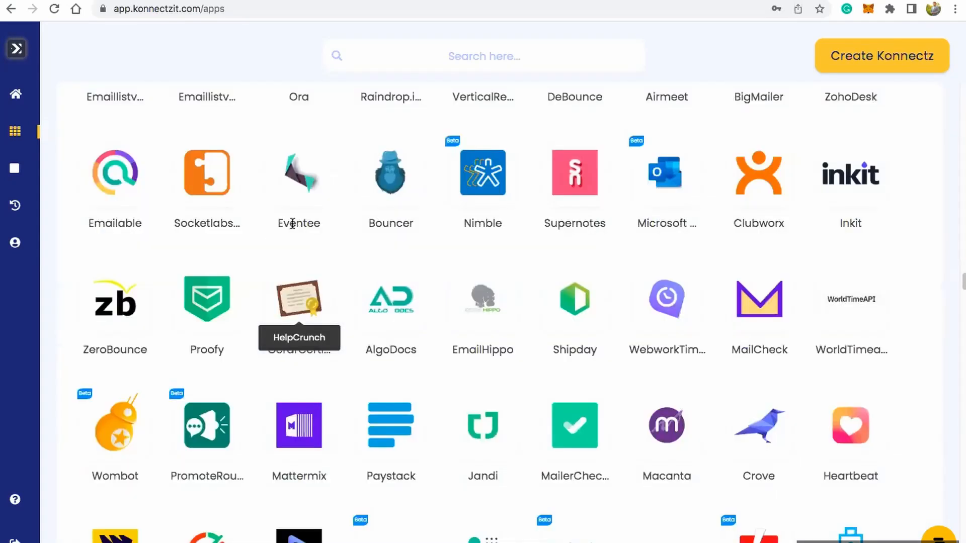
pyautogui.scroll(-10, 292, 224)
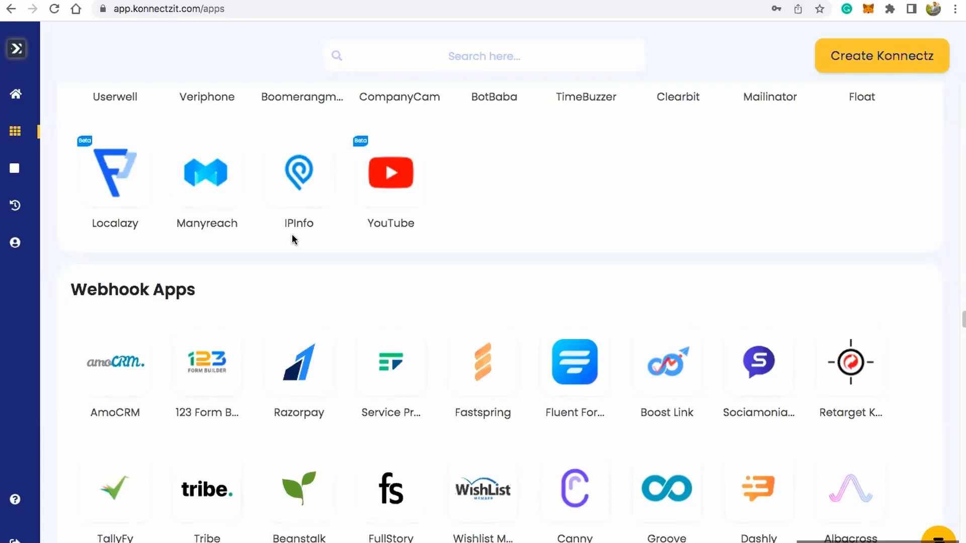
pyautogui.click(307, 360)
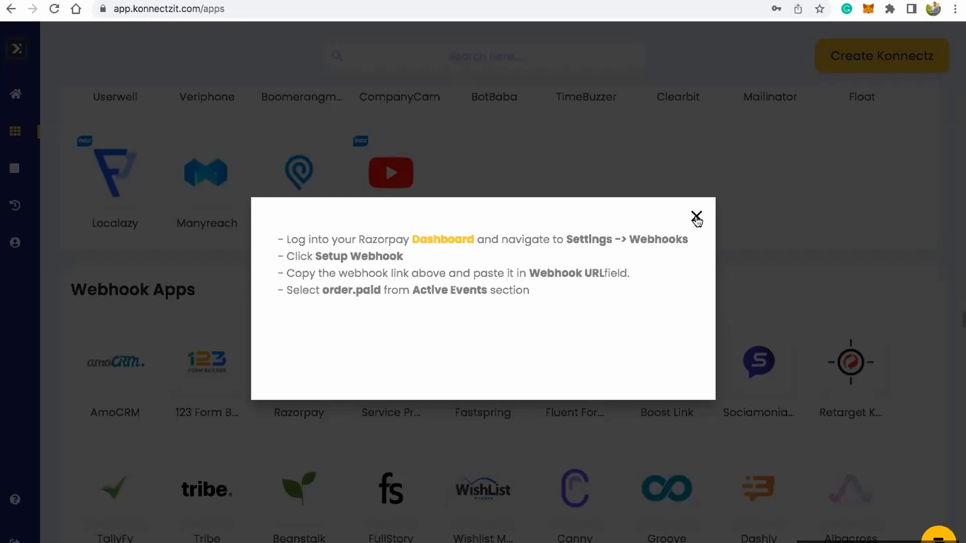
pyautogui.click(697, 218)
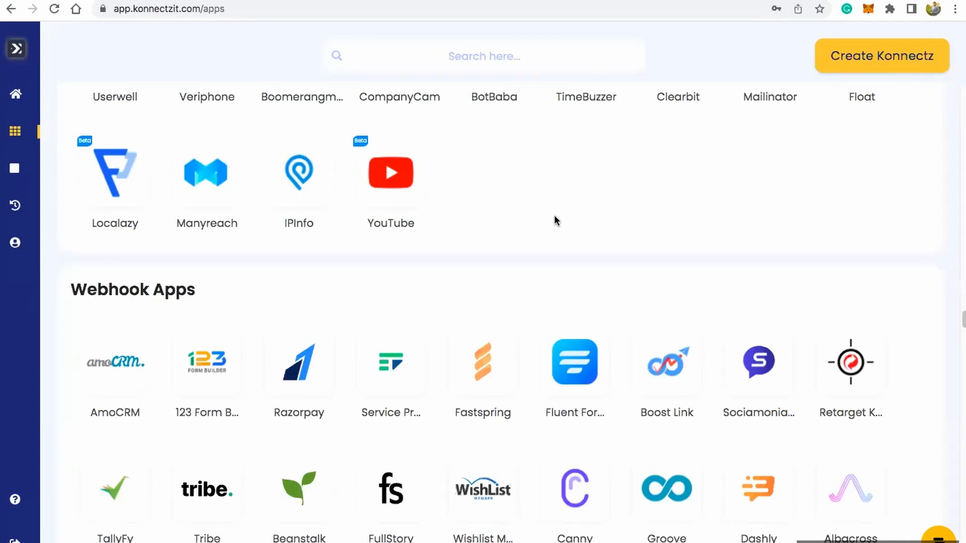
# Step: Add another account to Facebook Lead Ads, authorising KonnectzIT with the signed-in Facebook profile
pyautogui.scroll(15, 555, 218)
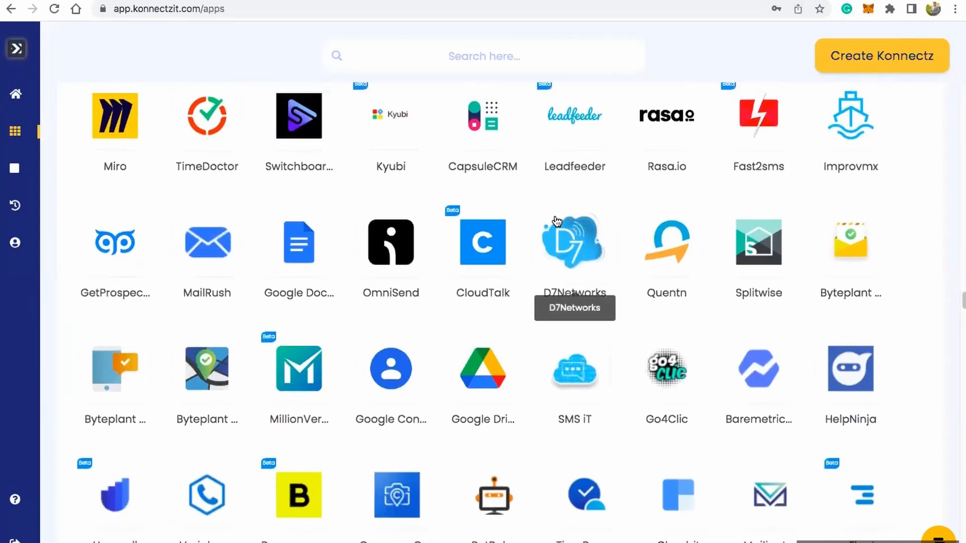
pyautogui.scroll(20, 557, 221)
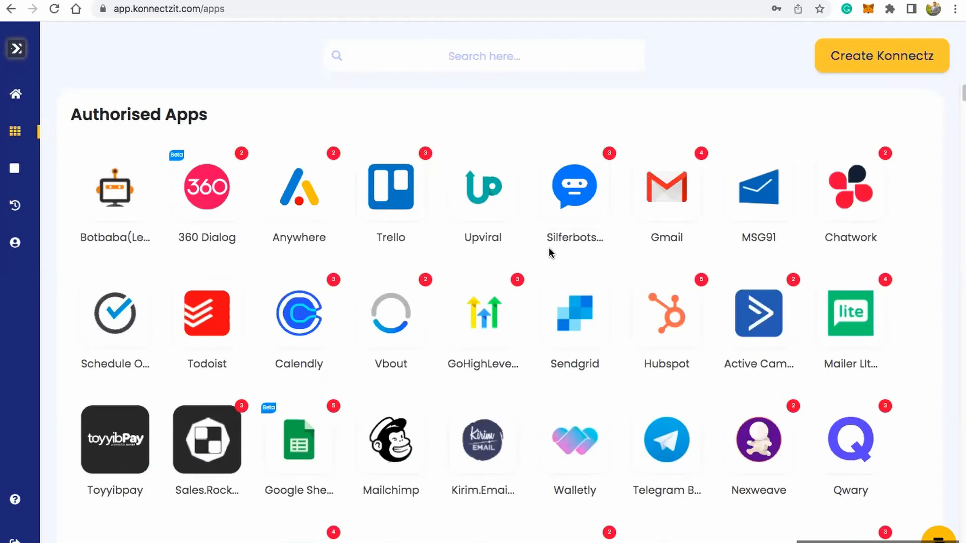
pyautogui.scroll(-5, 525, 265)
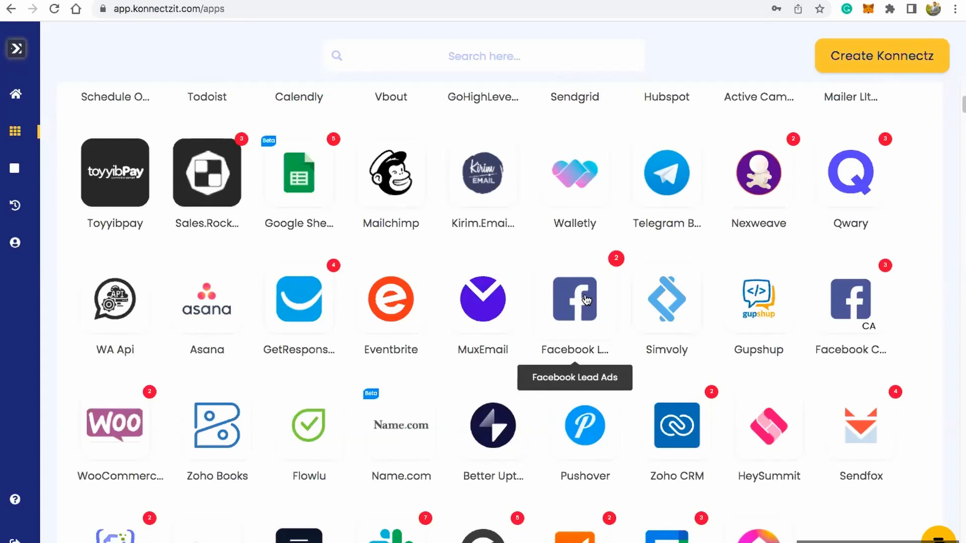
pyautogui.click(563, 283)
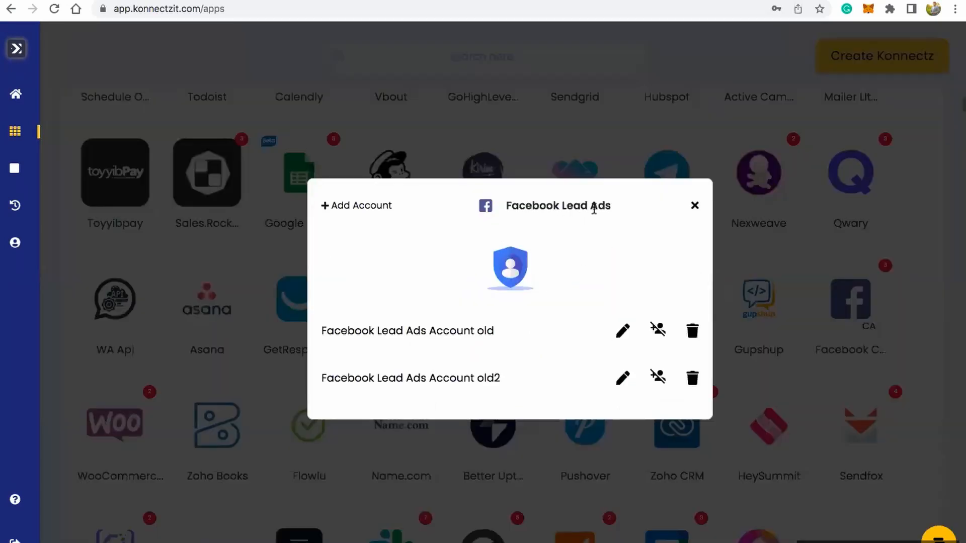
pyautogui.click(365, 208)
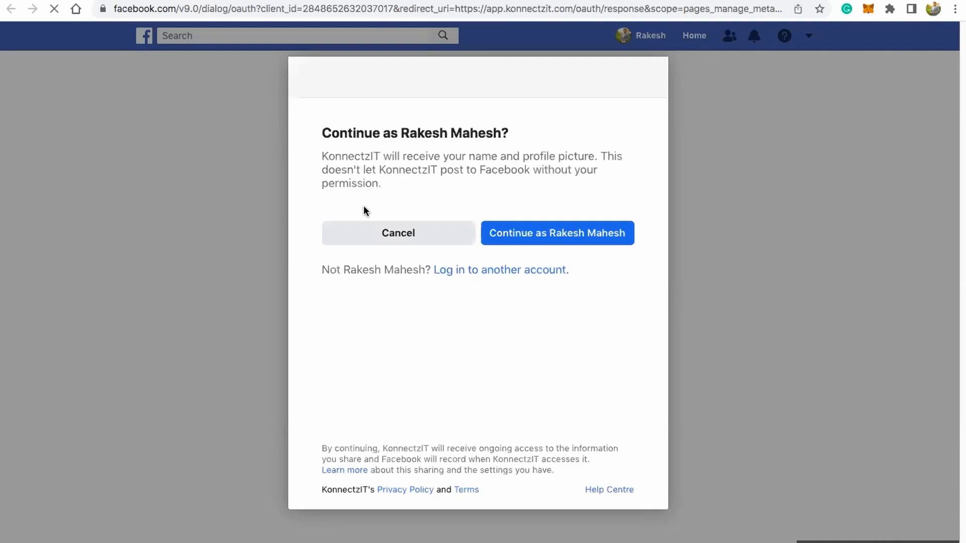
pyautogui.click(532, 239)
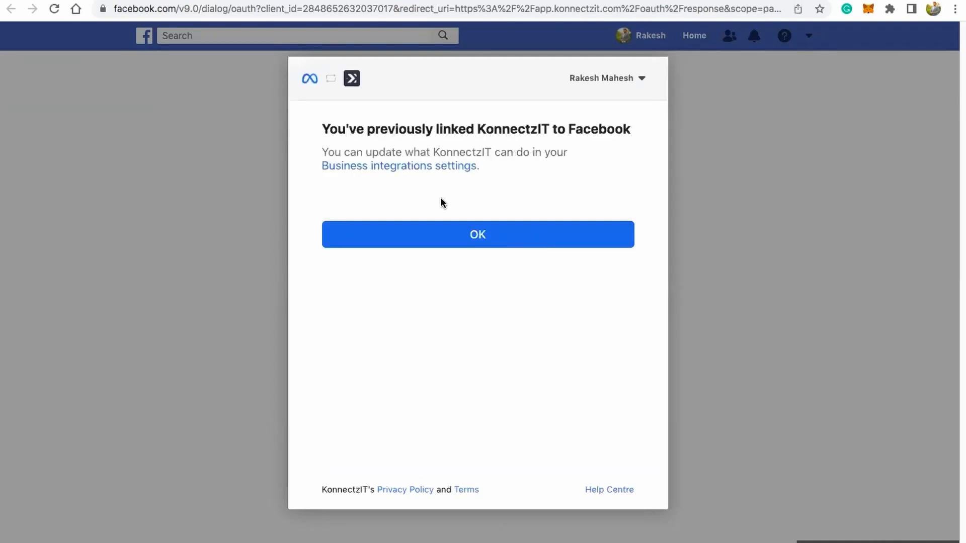
pyautogui.click(476, 234)
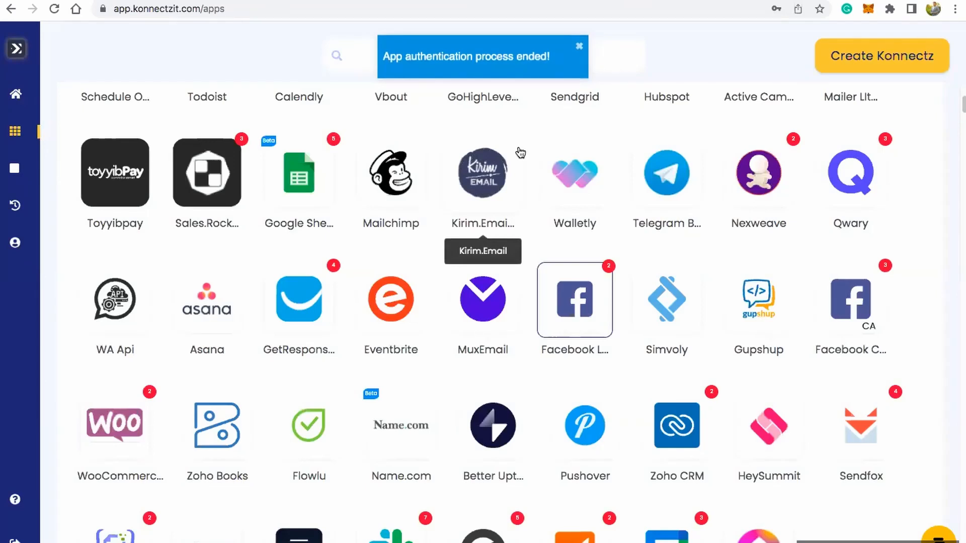
# Step: Examine the Authorised Apps list and the number of connected accounts shown on each app
pyautogui.scroll(5, 521, 153)
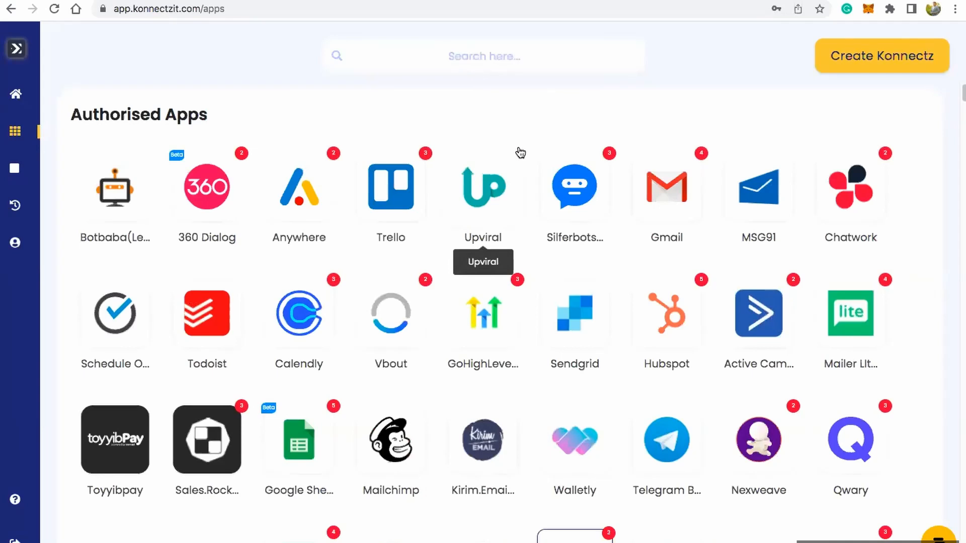
pyautogui.scroll(-10, 521, 153)
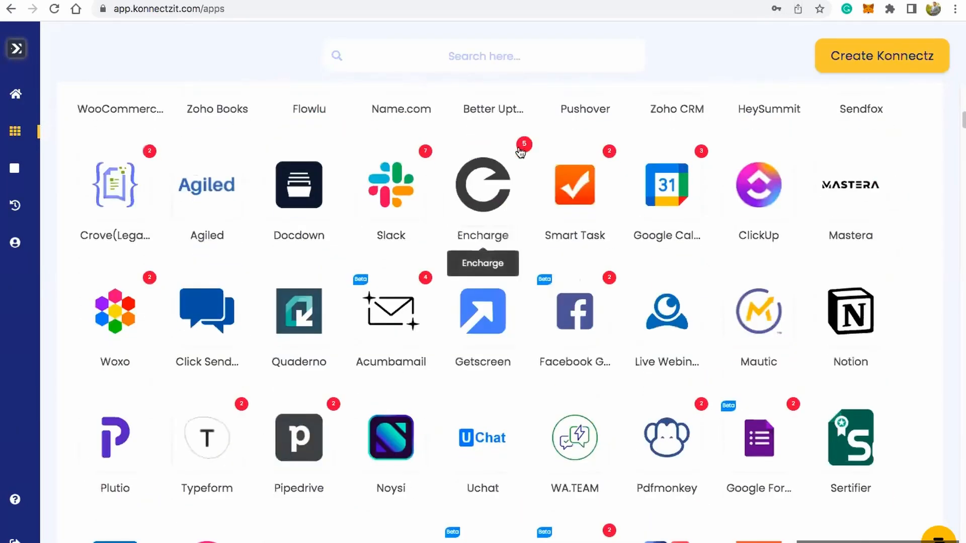
pyautogui.scroll(-3, 520, 151)
pyautogui.scroll(3, 548, 181)
pyautogui.scroll(6, 541, 170)
pyautogui.scroll(3, 541, 170)
pyautogui.scroll(-2, 595, 389)
pyautogui.scroll(-3, 650, 408)
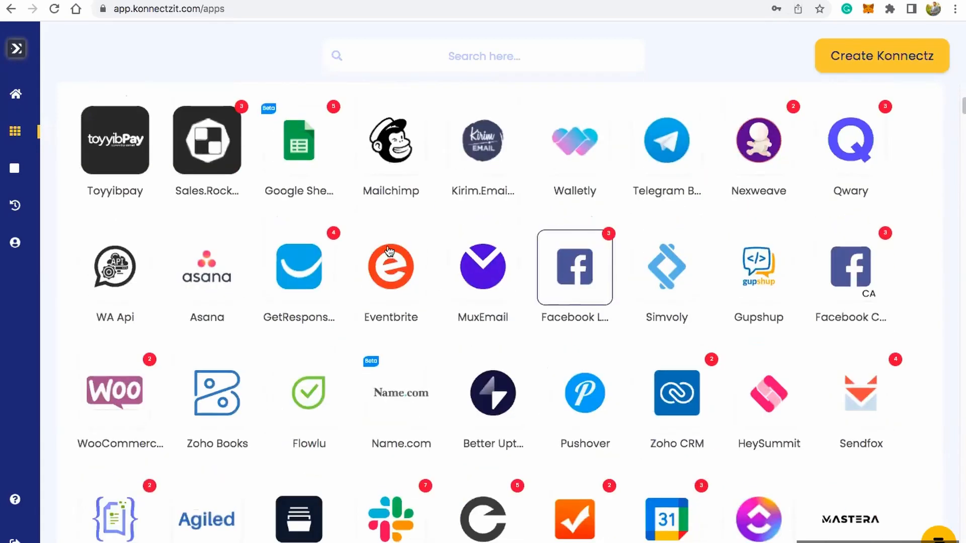
# Step: Search the apps for "pdf" and open the connected accounts of Pdfmonkey
pyautogui.scroll(5, 390, 347)
pyautogui.click(396, 57)
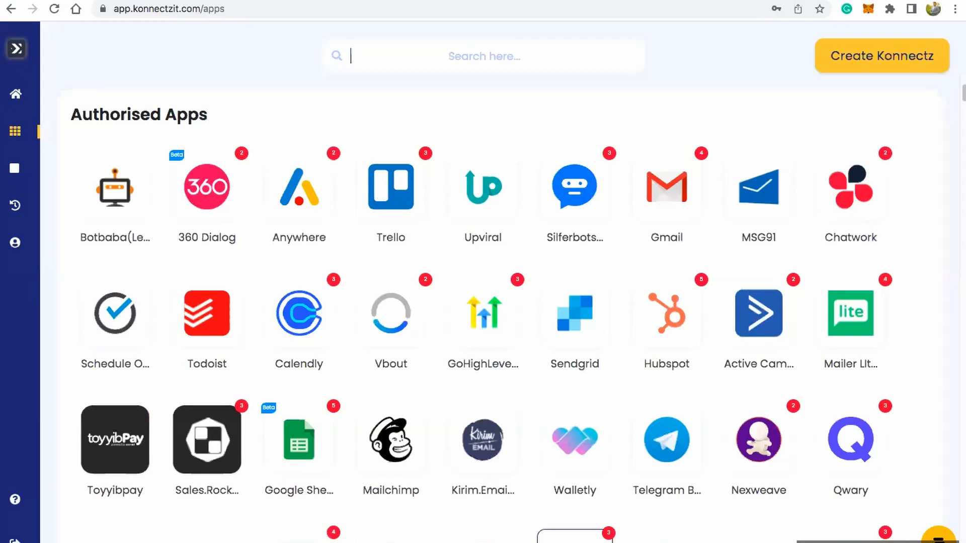
pyautogui.write('pdf')
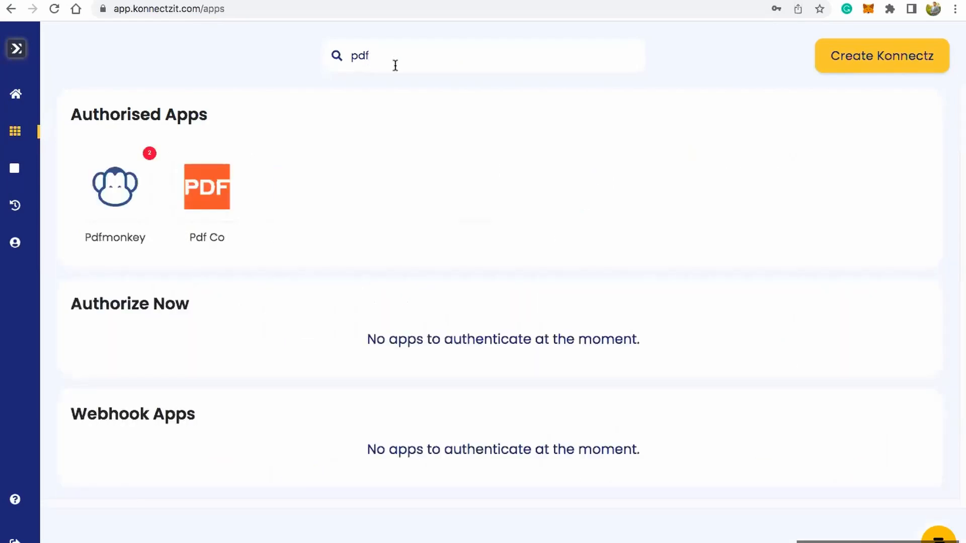
pyautogui.click(131, 178)
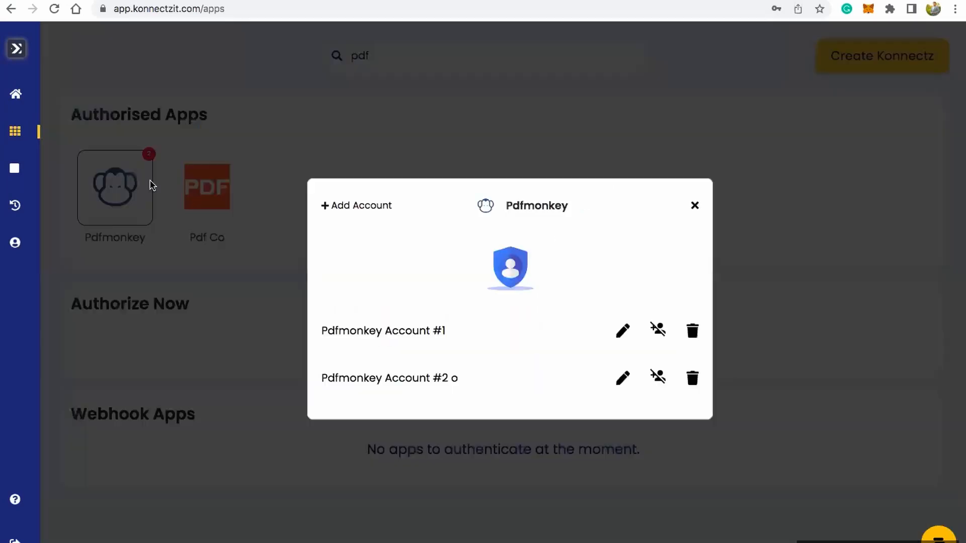
# Step: Start adding another Pdfmonkey account, opening its API key request
pyautogui.click(354, 206)
pyautogui.click(346, 355)
pyautogui.moveTo(278, 310); pyautogui.dragTo(316, 310)
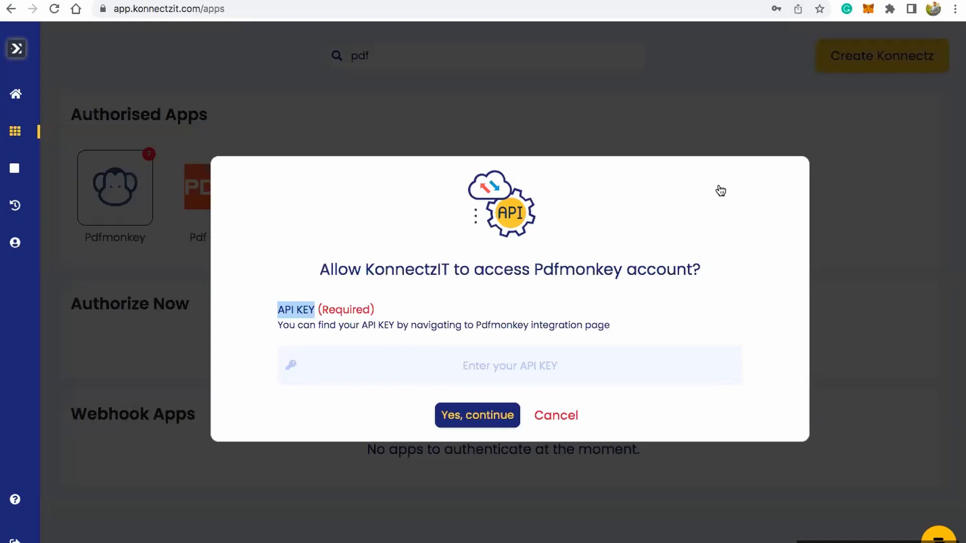
# Step: Switch to the PDFMonkey dashboard, open the account page, then reveal and copy the API secret key
pyautogui.hotkey('ctrl', 'Tab')
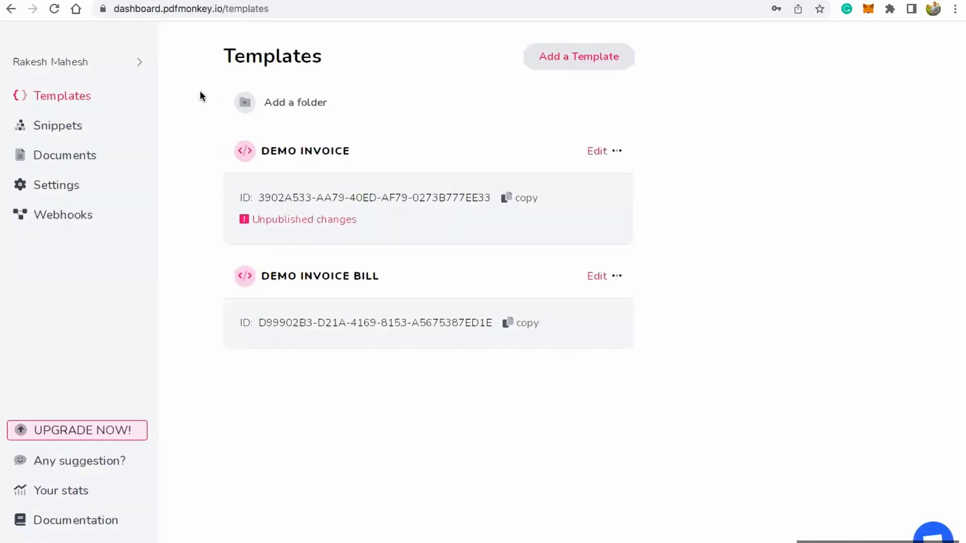
pyautogui.click(136, 62)
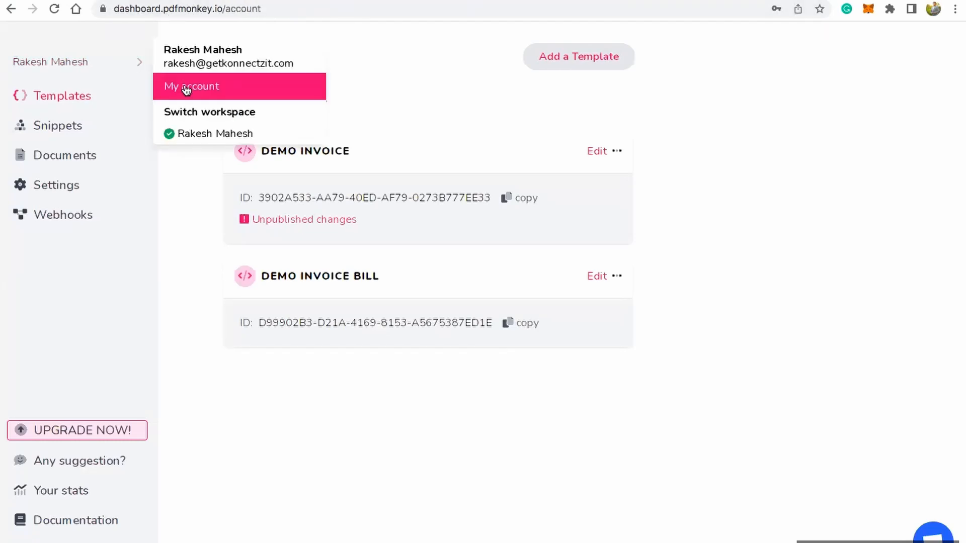
pyautogui.click(185, 87)
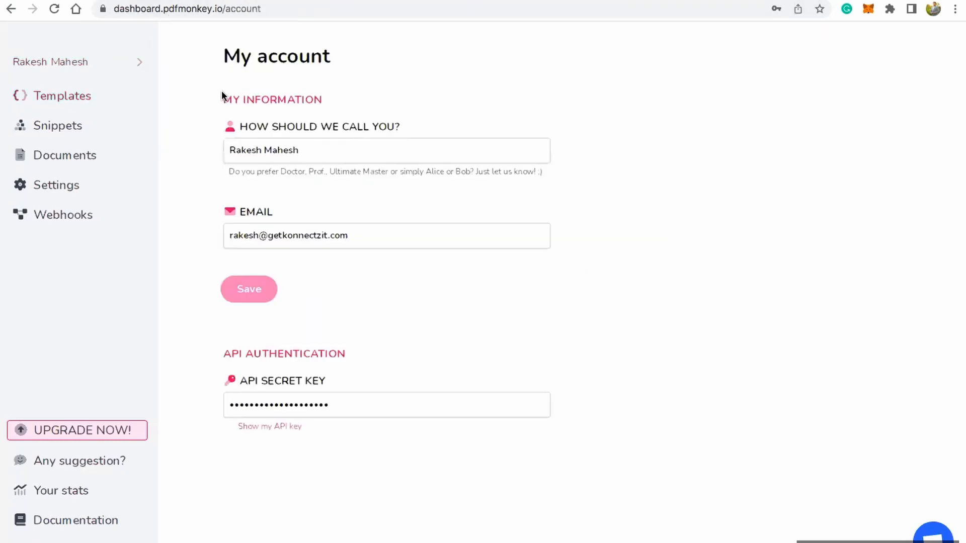
pyautogui.click(271, 427)
pyautogui.click(291, 407)
pyautogui.doubleClick(291, 407)
pyautogui.hotkey('ctrl', 'c')
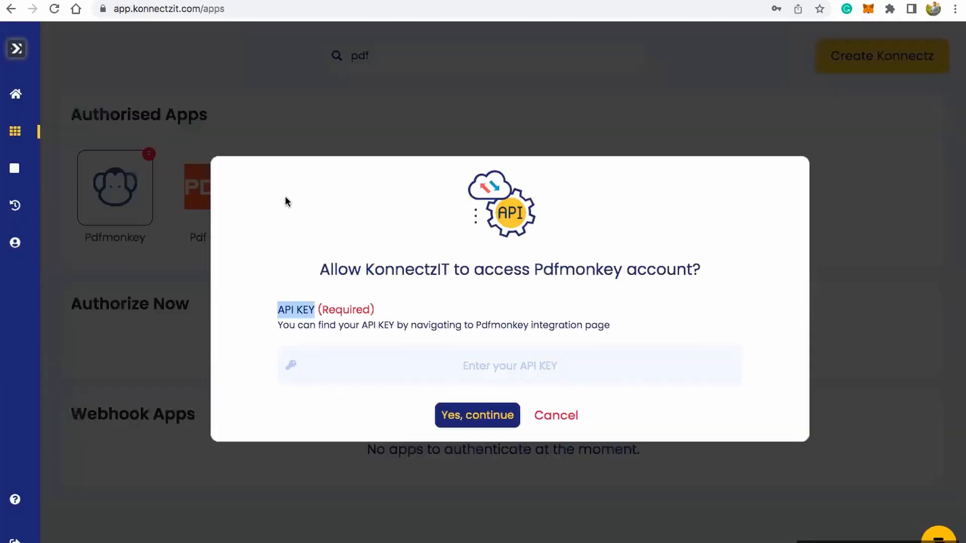
# Step: Paste the API key into KonnectzIT's Pdfmonkey authorisation request and allow access
pyautogui.click(355, 360)
pyautogui.hotkey('ctrl', 'v')
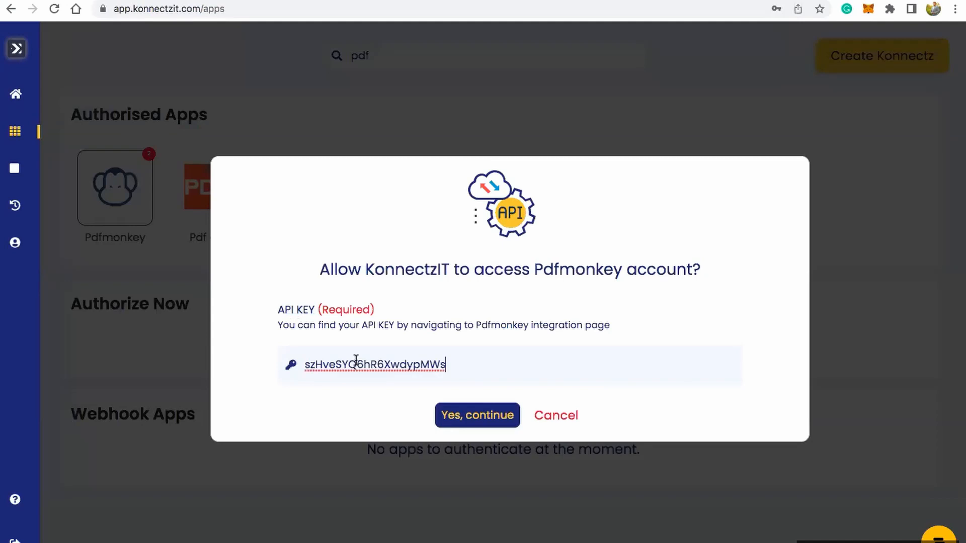
pyautogui.click(479, 418)
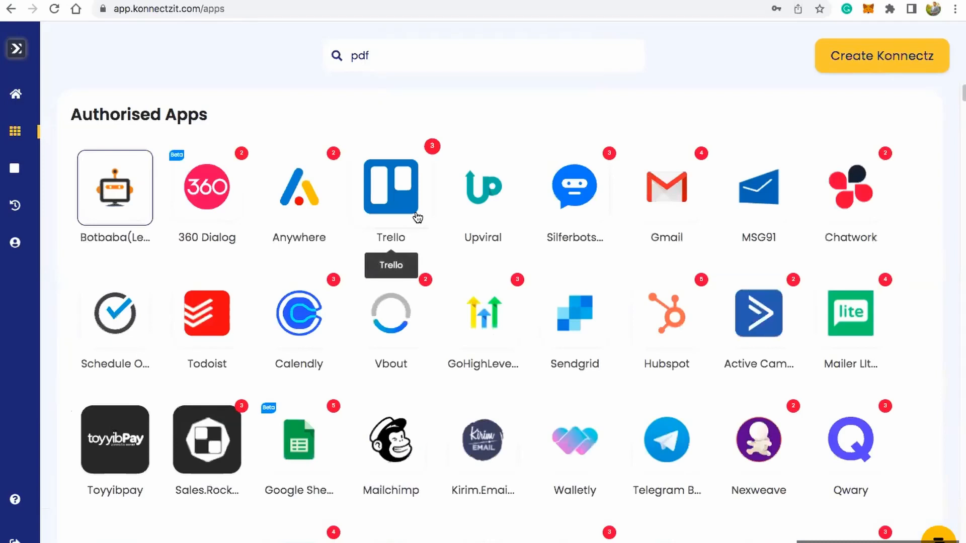
# Step: Clear the "pdf" app search and start creating a new Konnectz
pyautogui.doubleClick(357, 56)
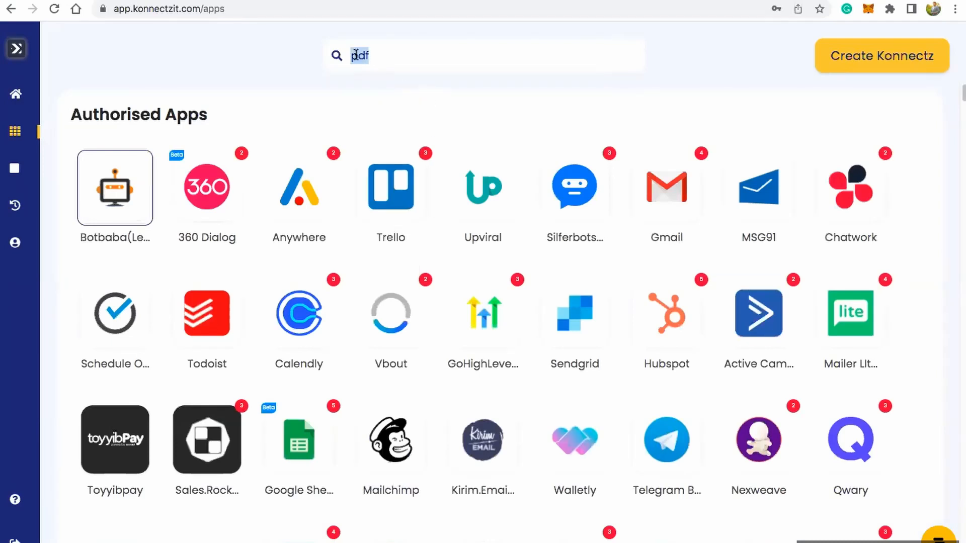
pyautogui.press('BackSpace')
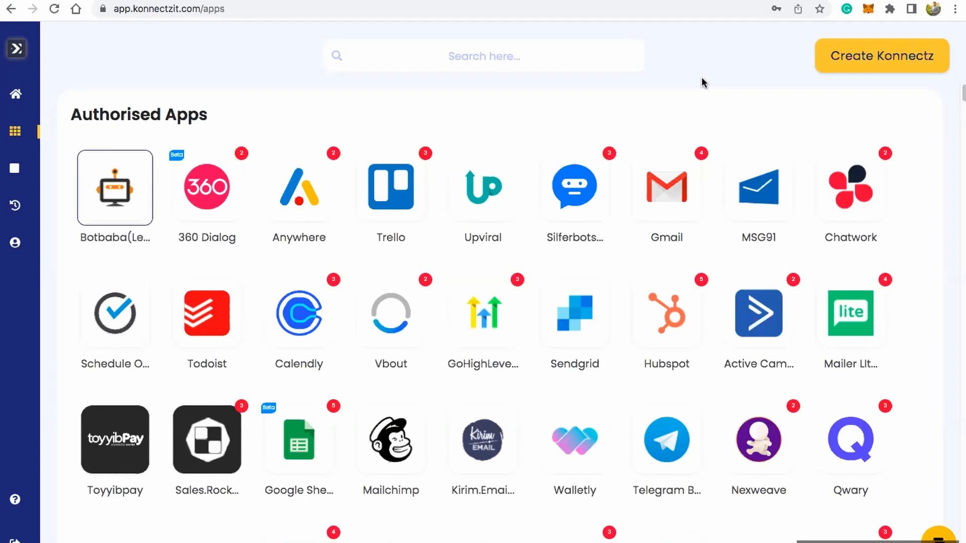
pyautogui.click(864, 68)
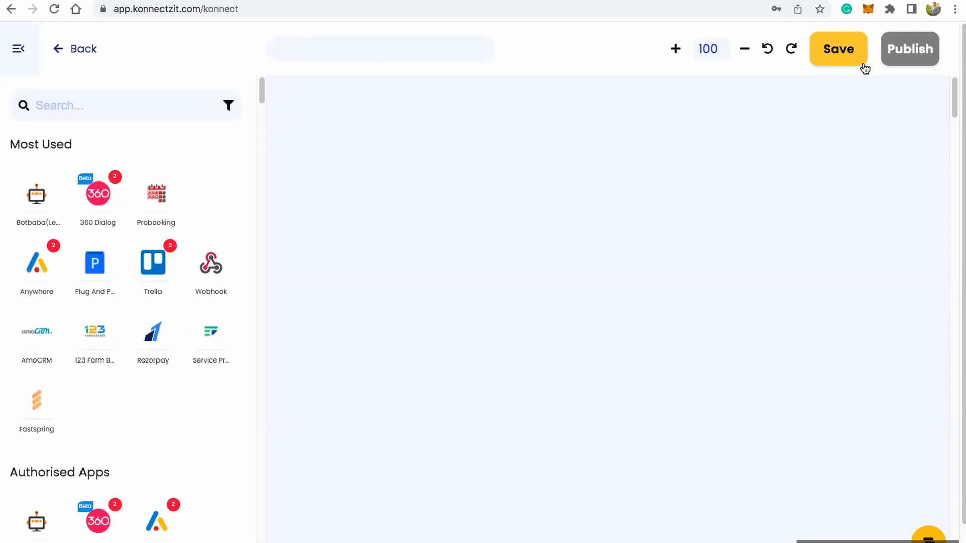
# Step: Name the new Konnectz "Facebook Lead Ads to Google Sheet"
pyautogui.write('Facebook Lead Ads')
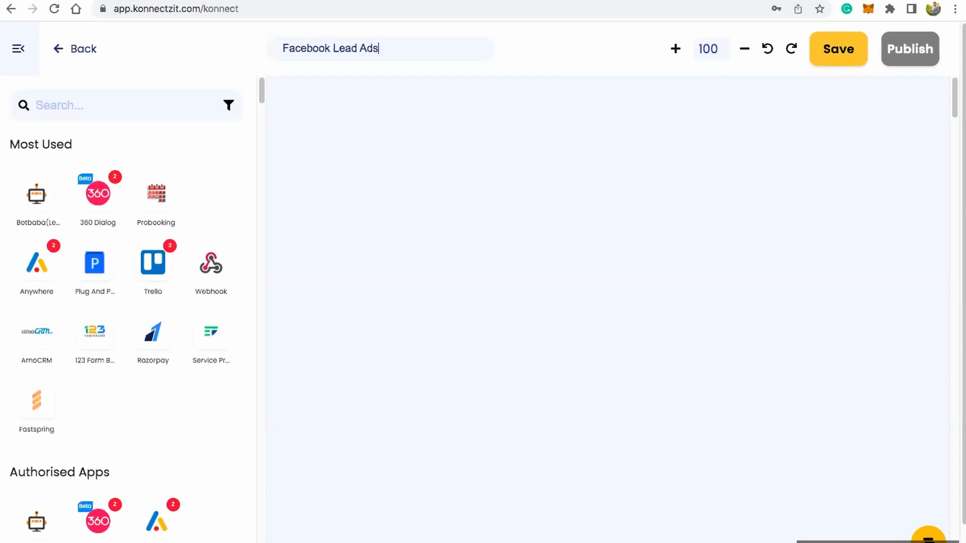
pyautogui.write(' to Google Sheet')
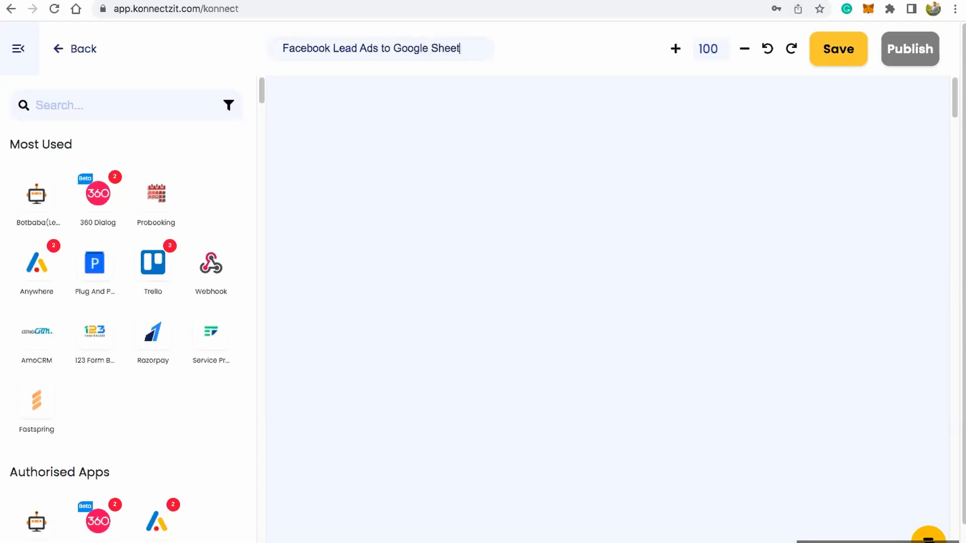
# Step: Search the apps for "facebook", place Facebook Lead Ads on the canvas and collapse the app list
pyautogui.click(124, 107)
pyautogui.write('fac')
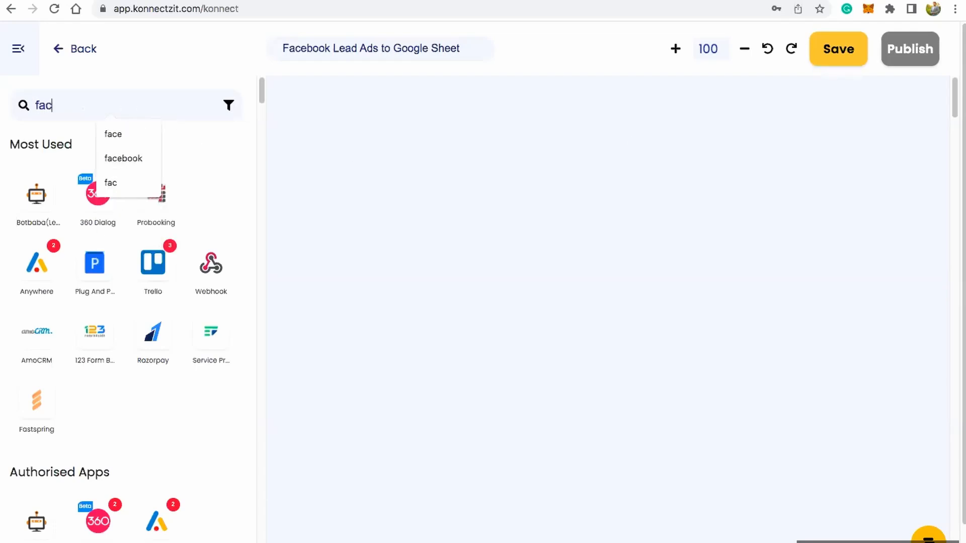
pyautogui.write('ebook')
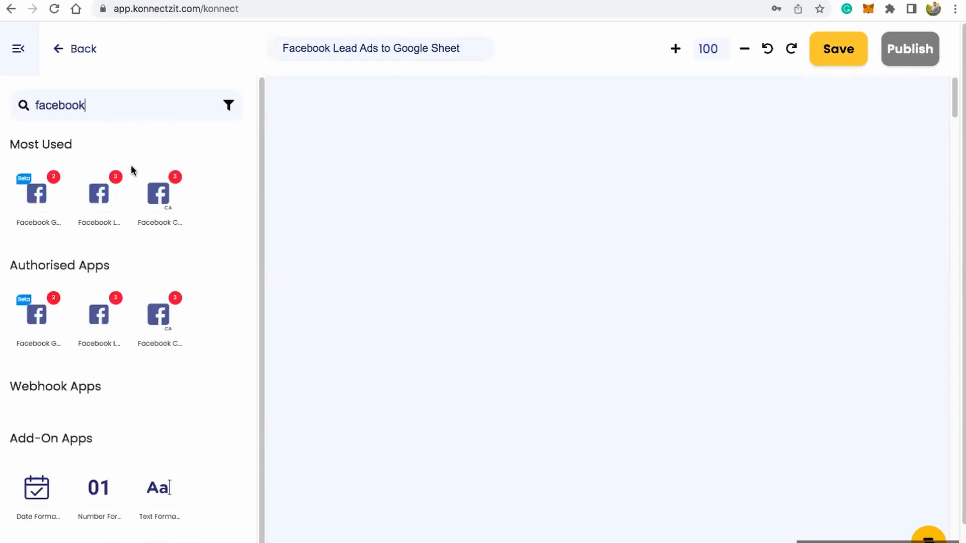
pyautogui.moveTo(99, 195); pyautogui.dragTo(349, 139)
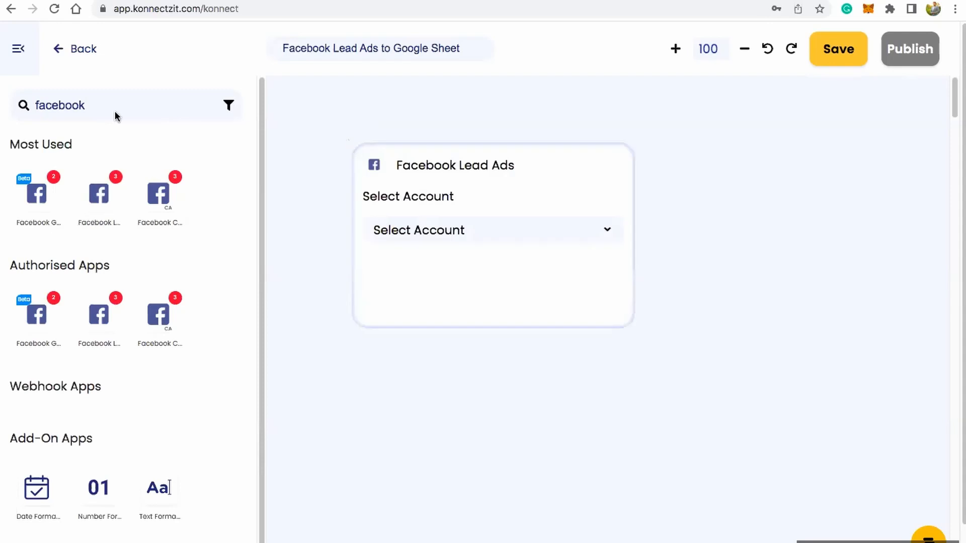
pyautogui.click(20, 49)
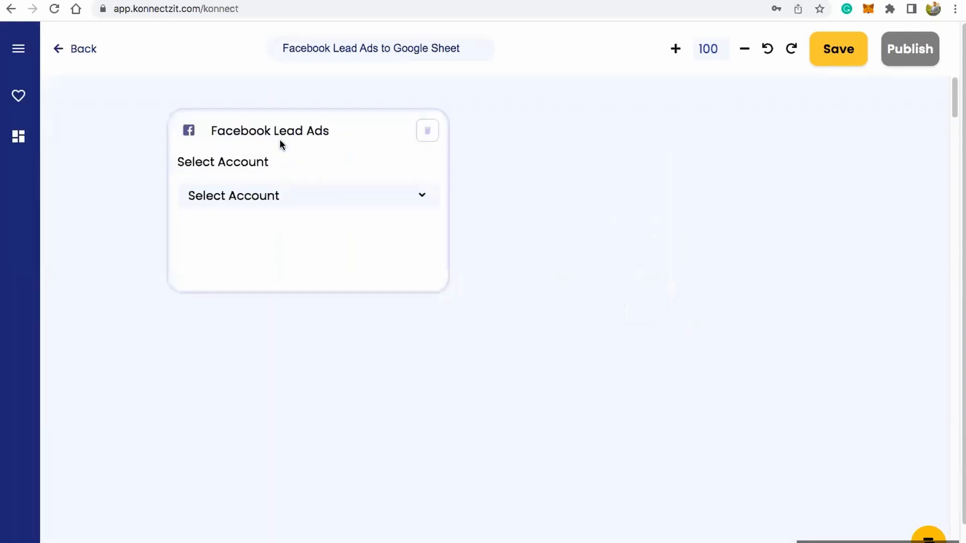
# Step: Set the Facebook Lead Ads card to Facebook Lead Ads Account #3 with the New Lead trigger
pyautogui.click(276, 193)
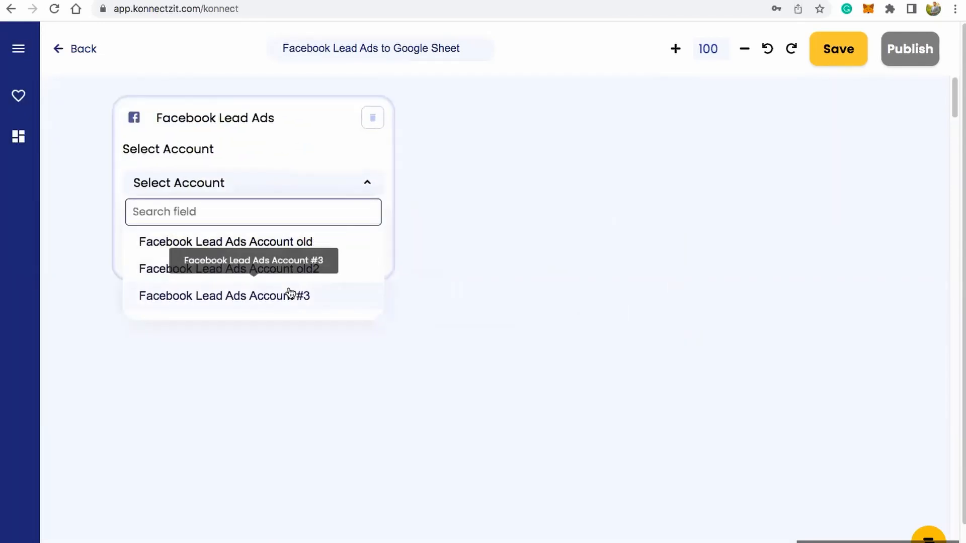
pyautogui.scroll(-1, 308, 267)
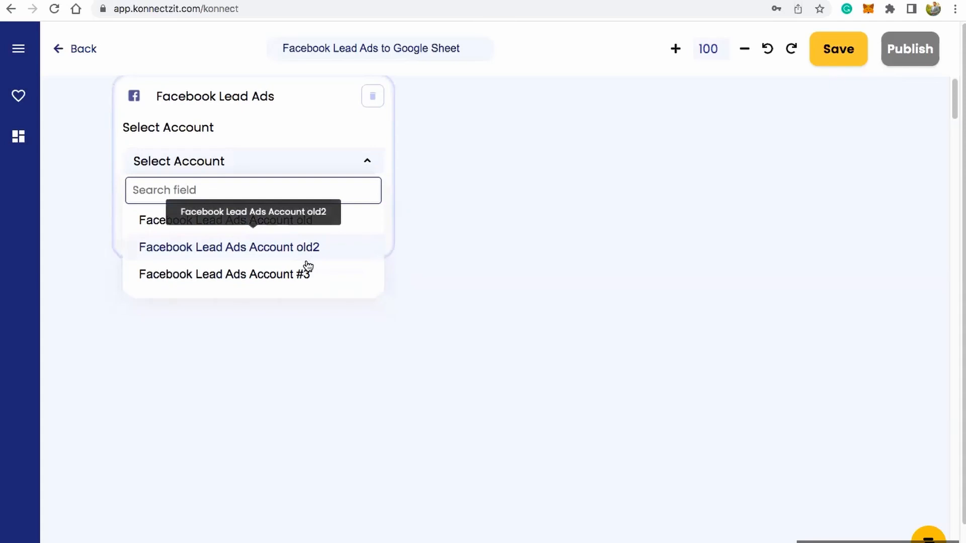
pyautogui.click(279, 283)
pyautogui.click(280, 231)
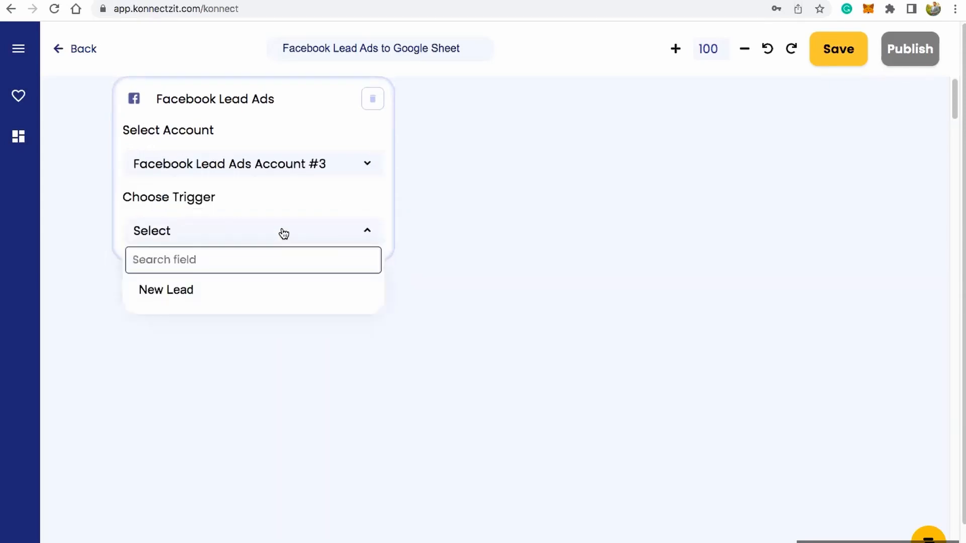
pyautogui.click(227, 300)
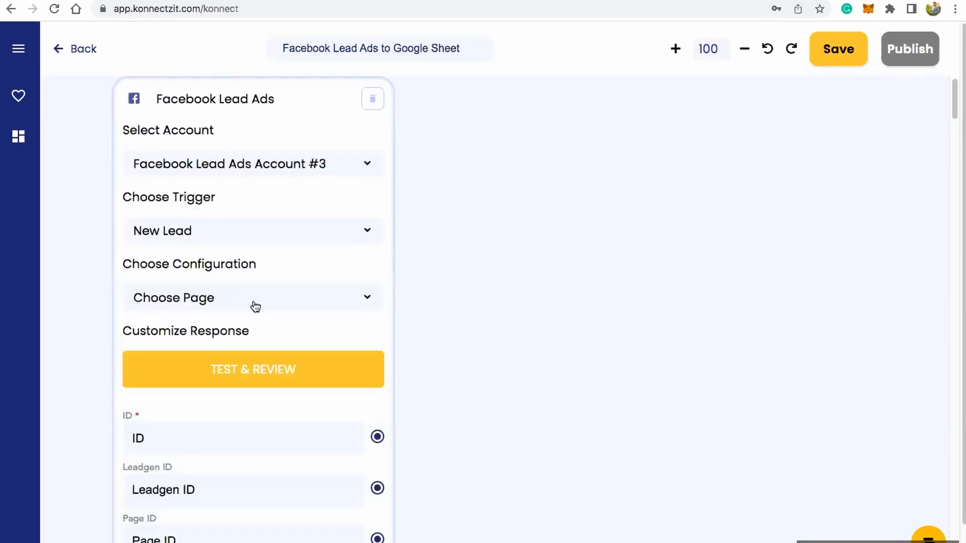
# Step: Configure the New Lead trigger with the Test page and the KonnectzIT Demo-Options lead form
pyautogui.click(255, 306)
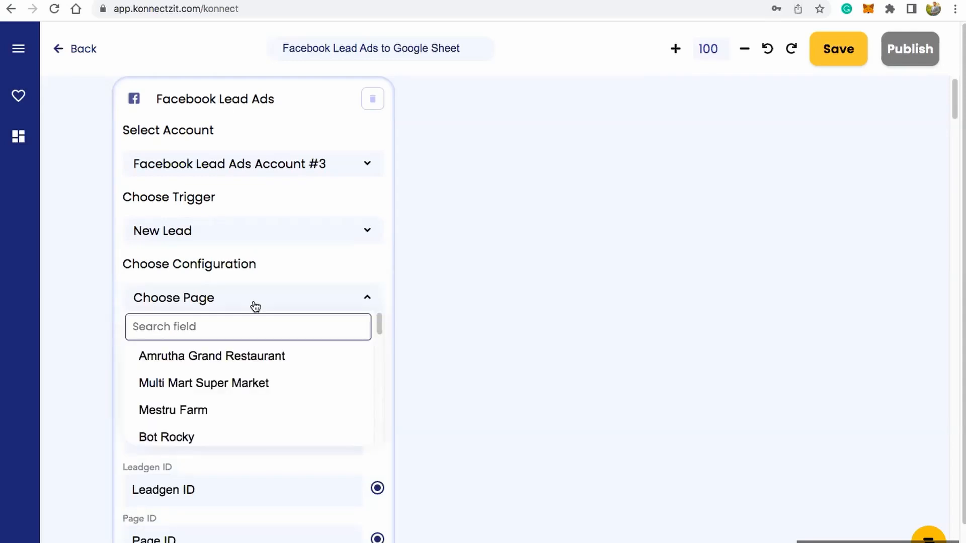
pyautogui.click(226, 331)
pyautogui.write('test')
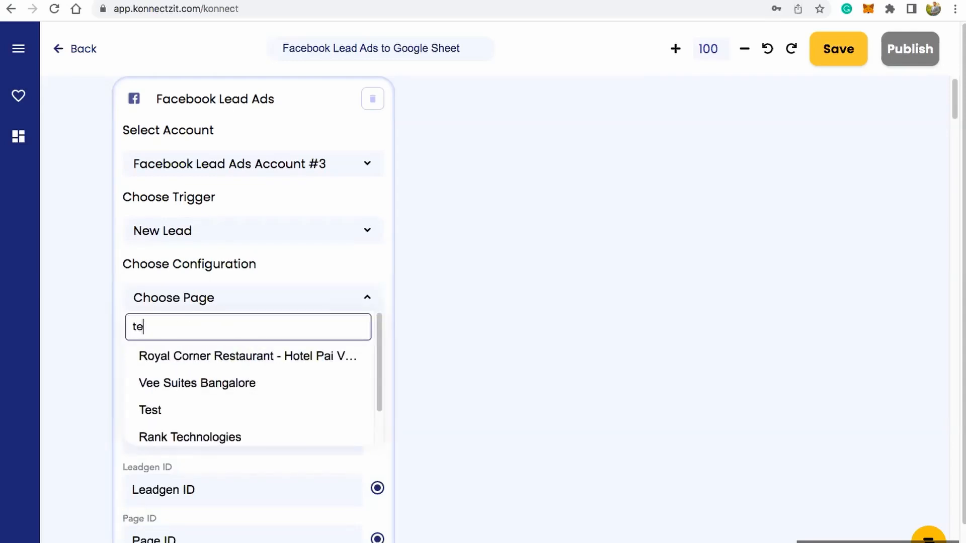
pyautogui.click(231, 356)
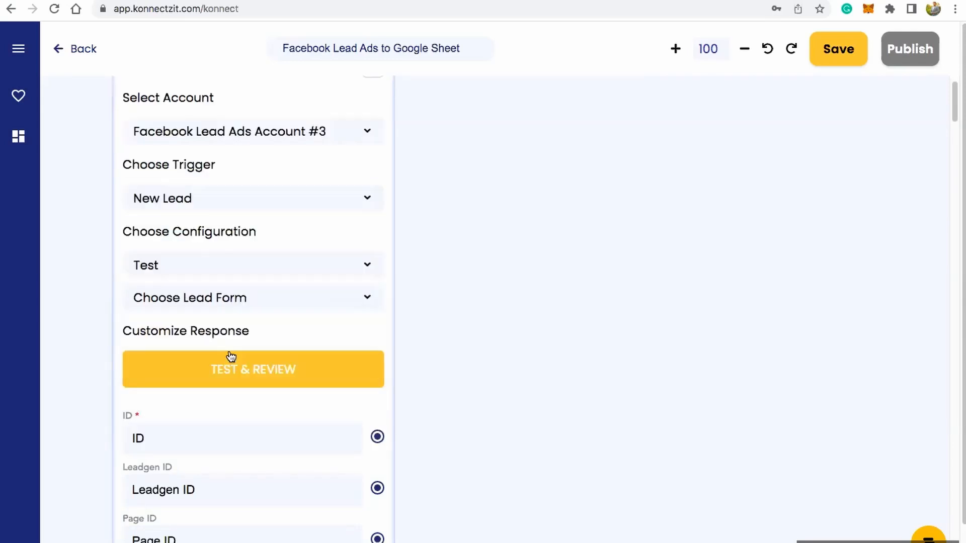
pyautogui.click(250, 306)
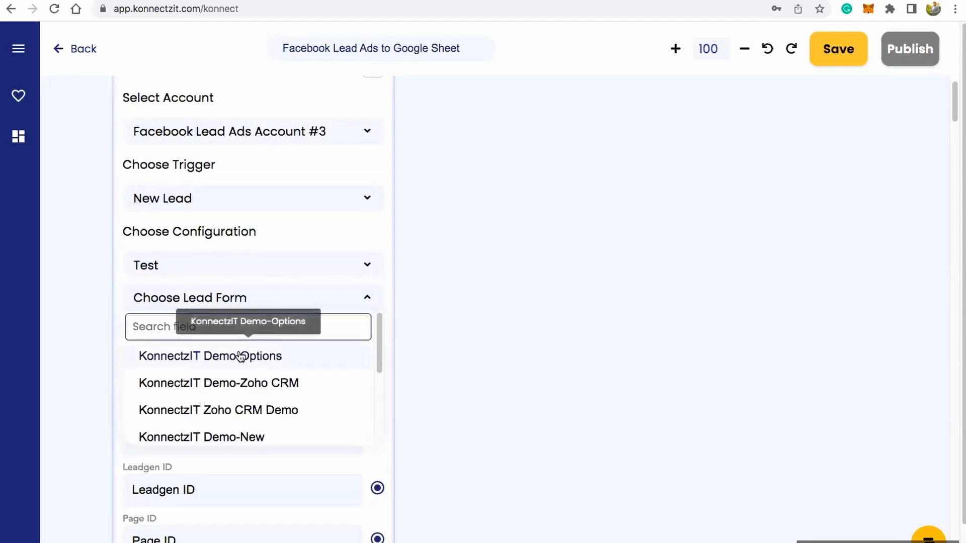
pyautogui.click(241, 353)
# Step: Run Test & Review on the Facebook Lead Ads trigger and look through its returned response fields
pyautogui.click(267, 370)
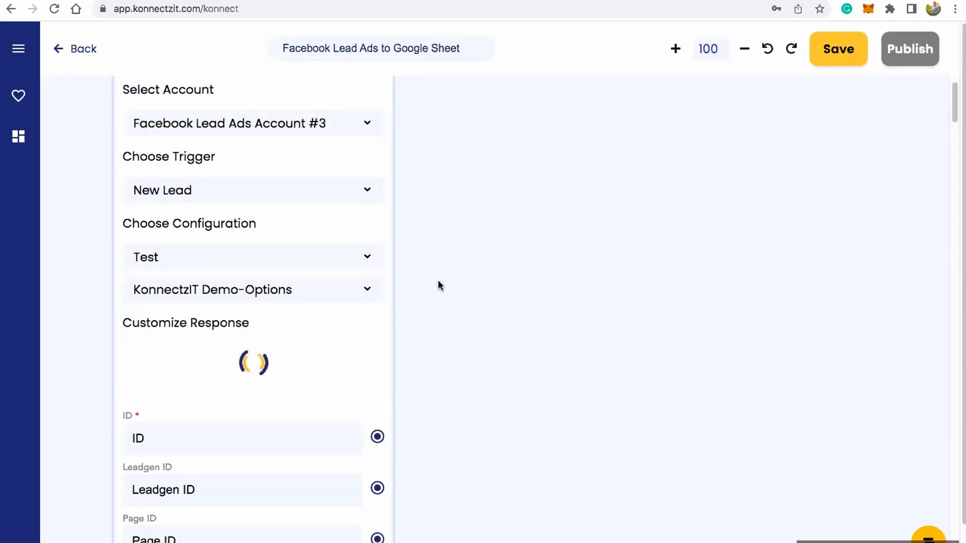
pyautogui.scroll(-5, 437, 281)
pyautogui.scroll(-3, 437, 279)
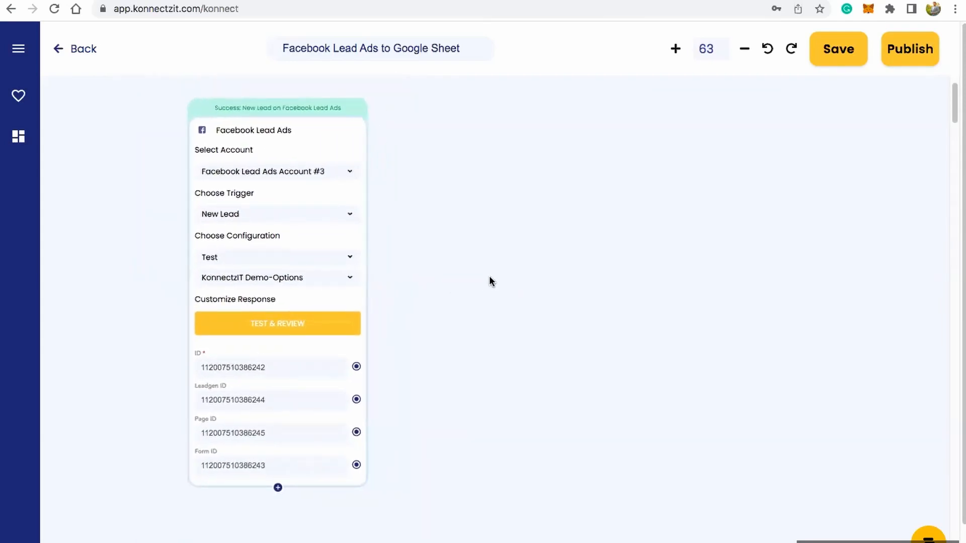
pyautogui.scroll(4, 209, 113)
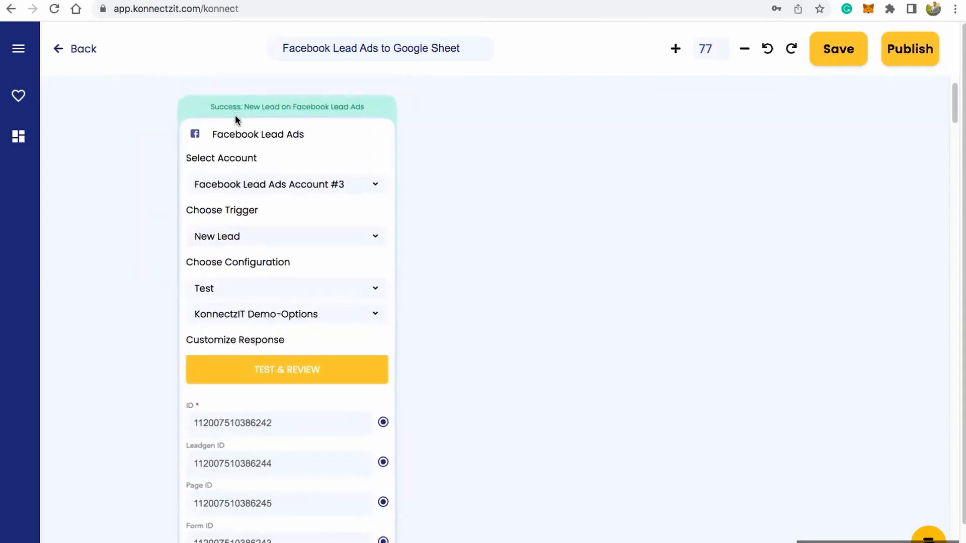
pyautogui.scroll(-2, 511, 251)
pyautogui.scroll(1, 509, 252)
pyautogui.moveTo(509, 253); pyautogui.dragTo(509, 217)
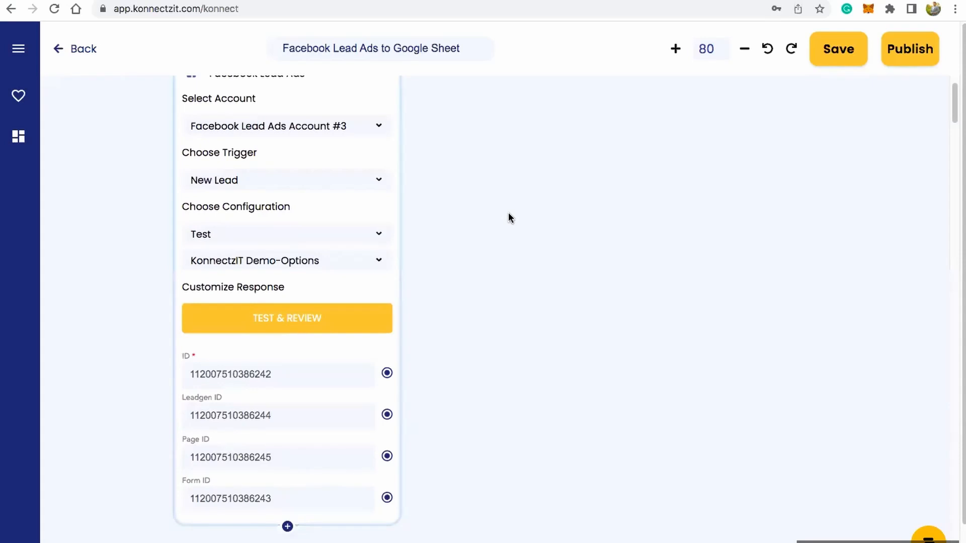
# Step: Add the Email, Full_name and Phone_number fields to the Facebook Lead Ads response
pyautogui.click(288, 528)
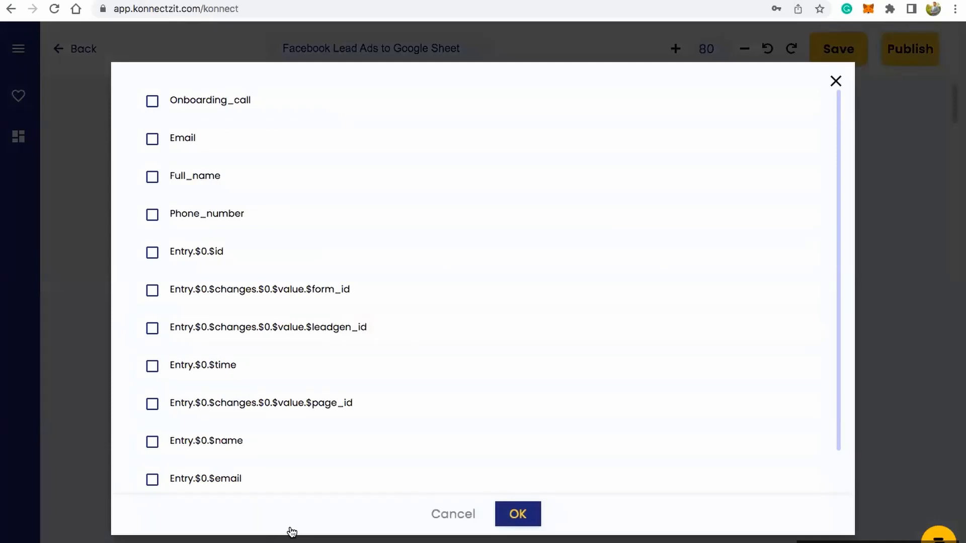
pyautogui.click(152, 139)
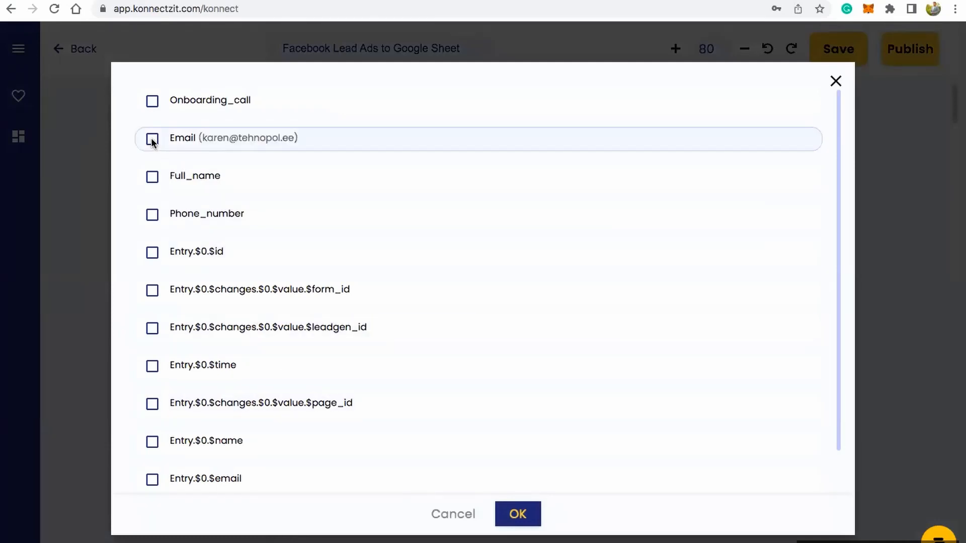
pyautogui.click(152, 177)
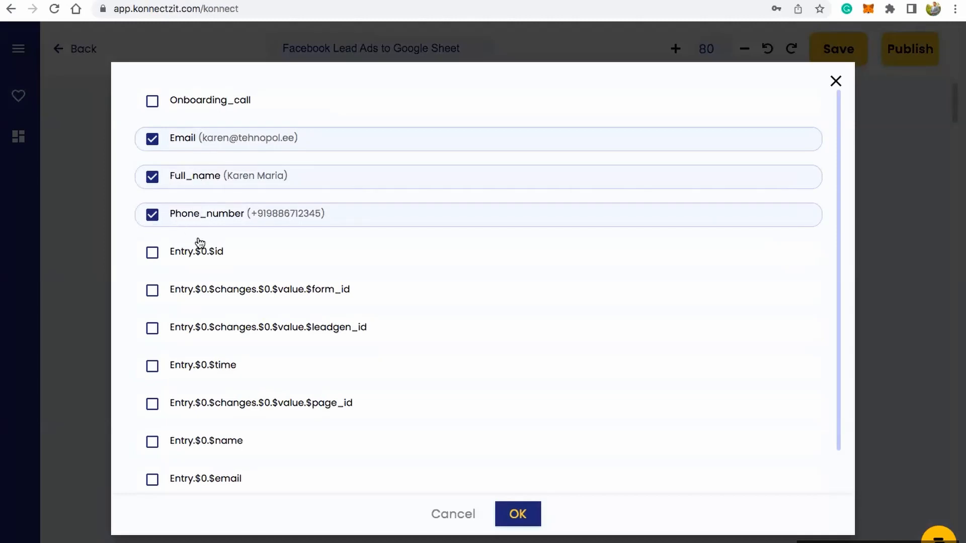
pyautogui.click(518, 515)
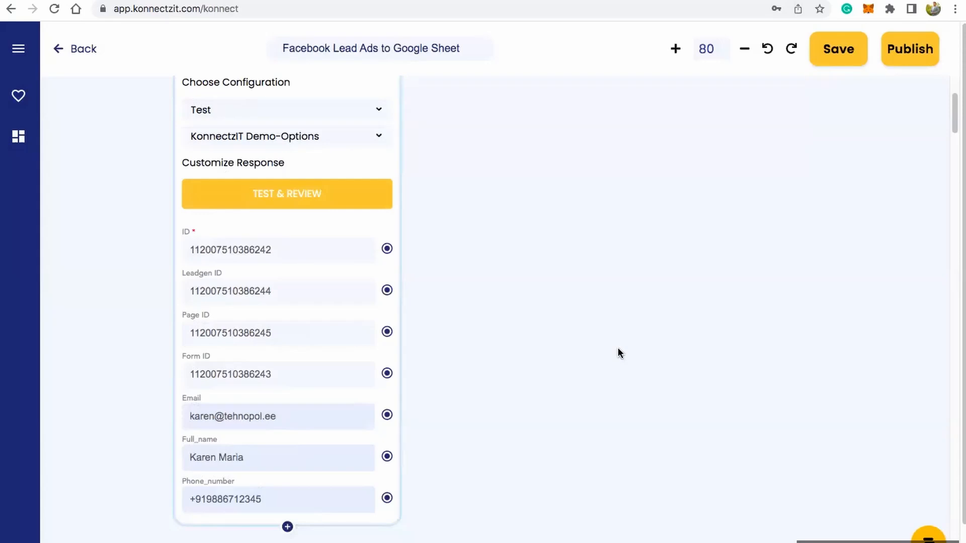
# Step: Search the app library for "sheet" and add the Google Sheet app to the canvas beside the Facebook Lead Ads card
pyautogui.scroll(-5, 618, 349)
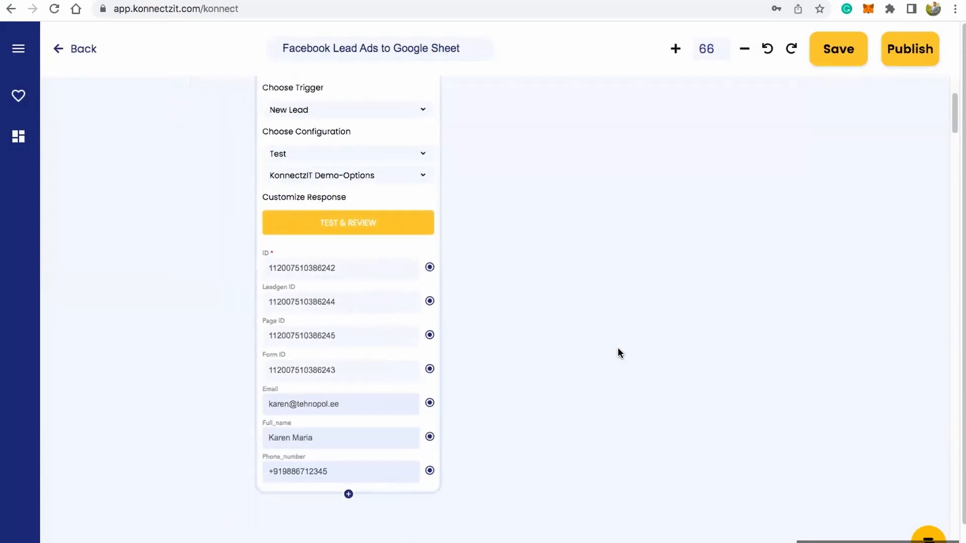
pyautogui.moveTo(629, 243); pyautogui.dragTo(563, 294)
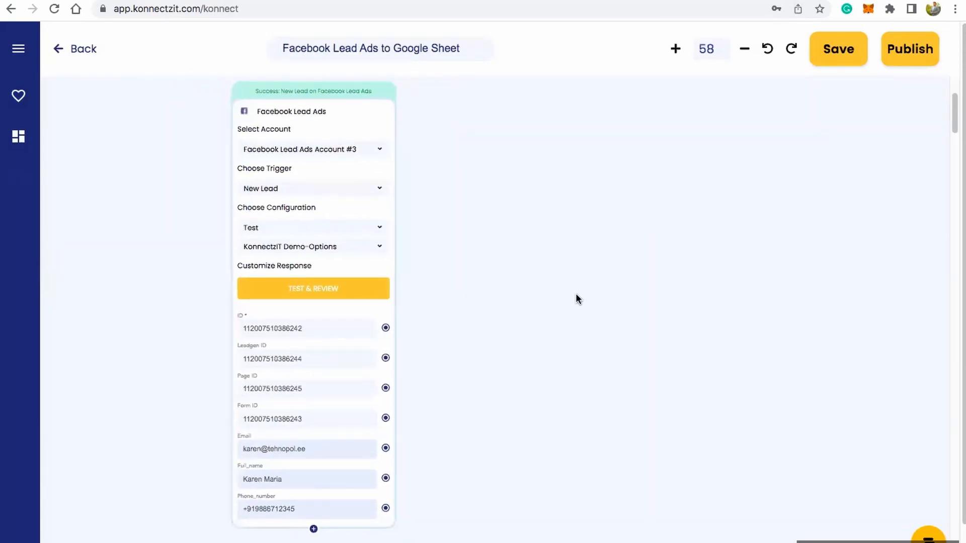
pyautogui.click(18, 50)
pyautogui.click(68, 97)
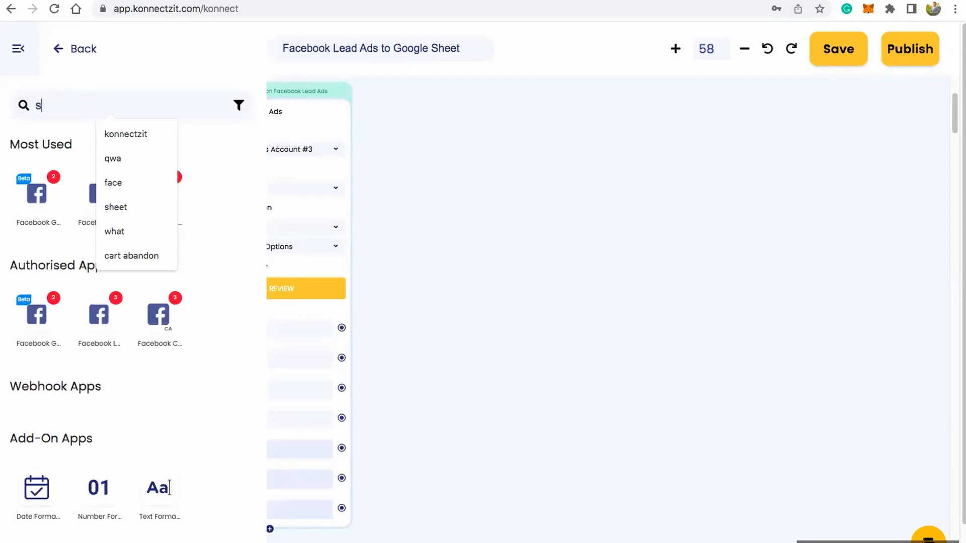
pyautogui.write('sheet')
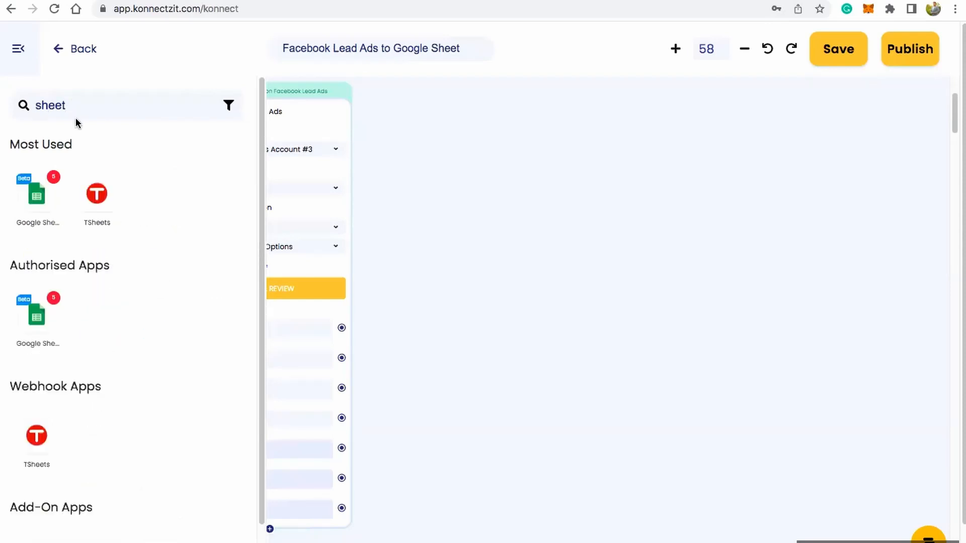
pyautogui.moveTo(40, 194); pyautogui.dragTo(450, 105)
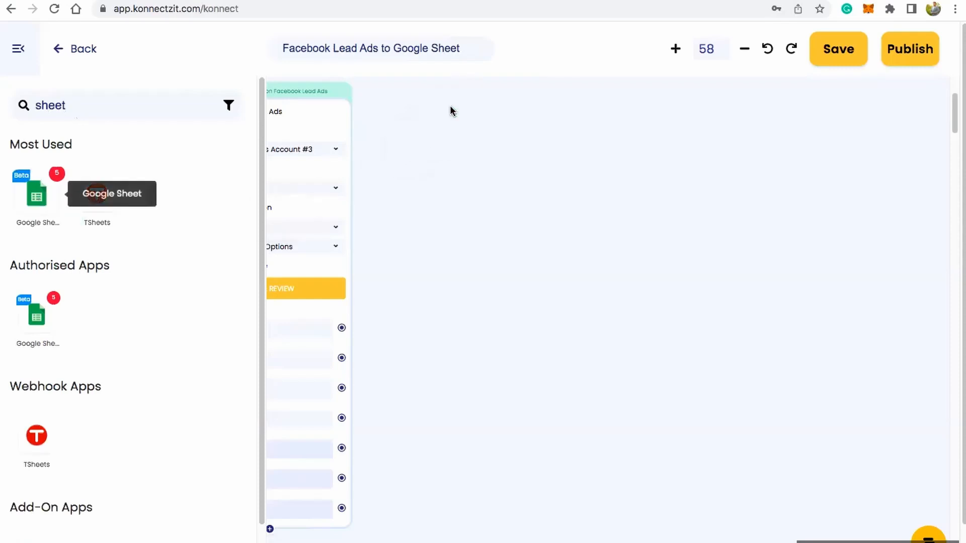
pyautogui.click(20, 51)
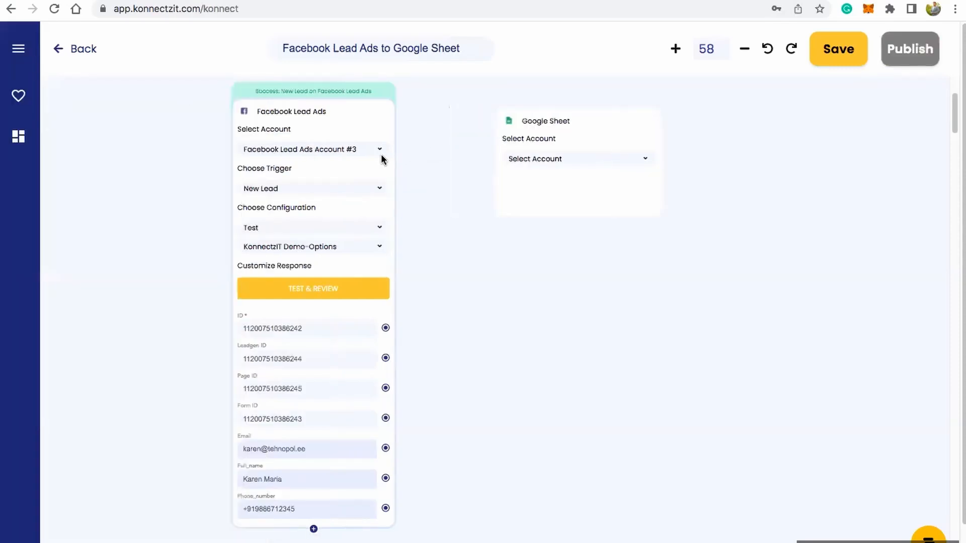
# Step: Select Google Sheet Account #5 as the account for the Google Sheet card
pyautogui.scroll(5, 382, 159)
pyautogui.moveTo(646, 108); pyautogui.dragTo(566, 112)
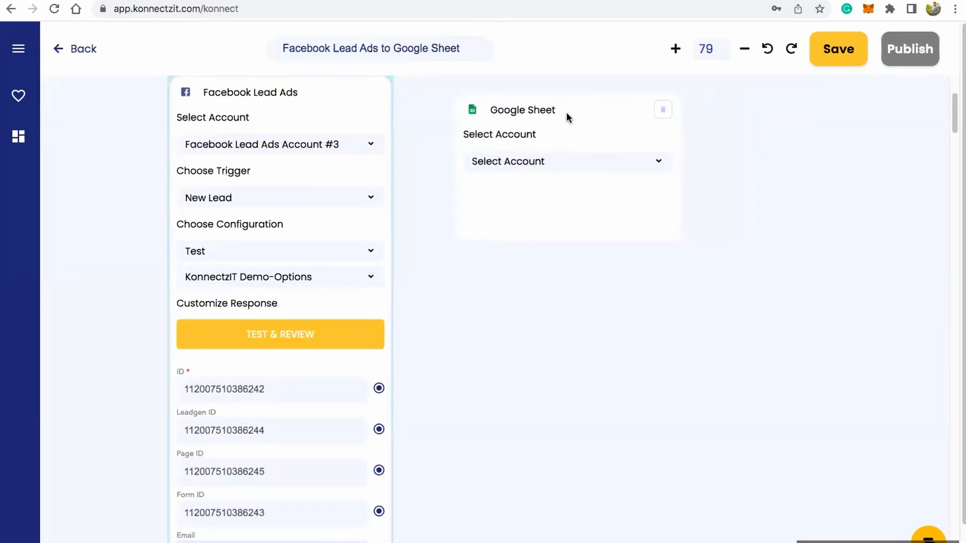
pyautogui.click(555, 171)
pyautogui.scroll(-2, 574, 237)
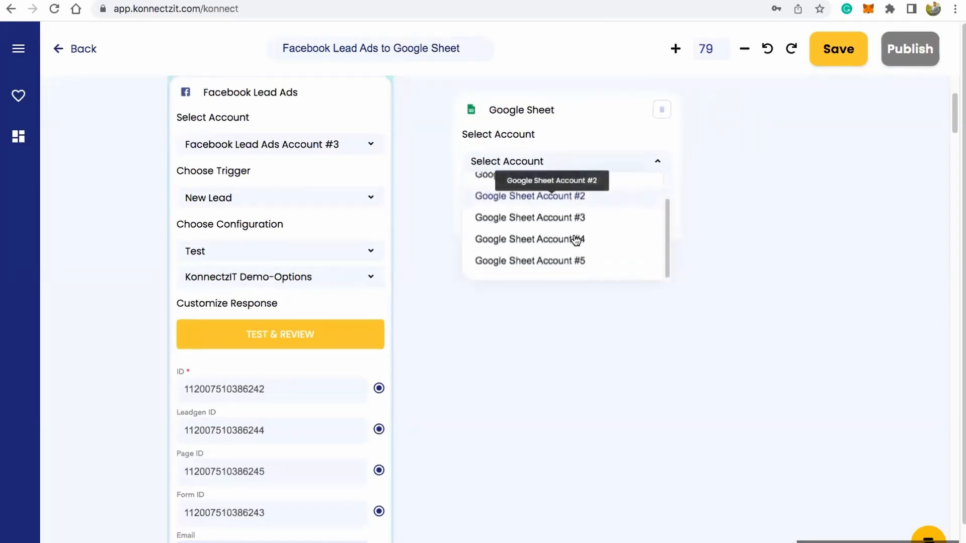
pyautogui.click(574, 260)
# Step: Look through the Google Sheet card's available actions and choose Create Spreadsheet Row
pyautogui.click(567, 214)
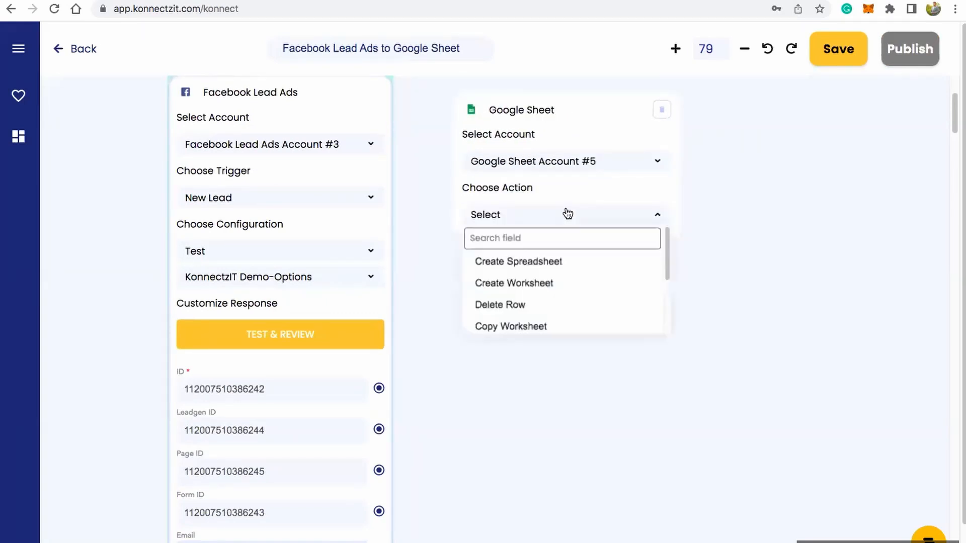
pyautogui.scroll(-3, 561, 291)
pyautogui.scroll(3, 564, 281)
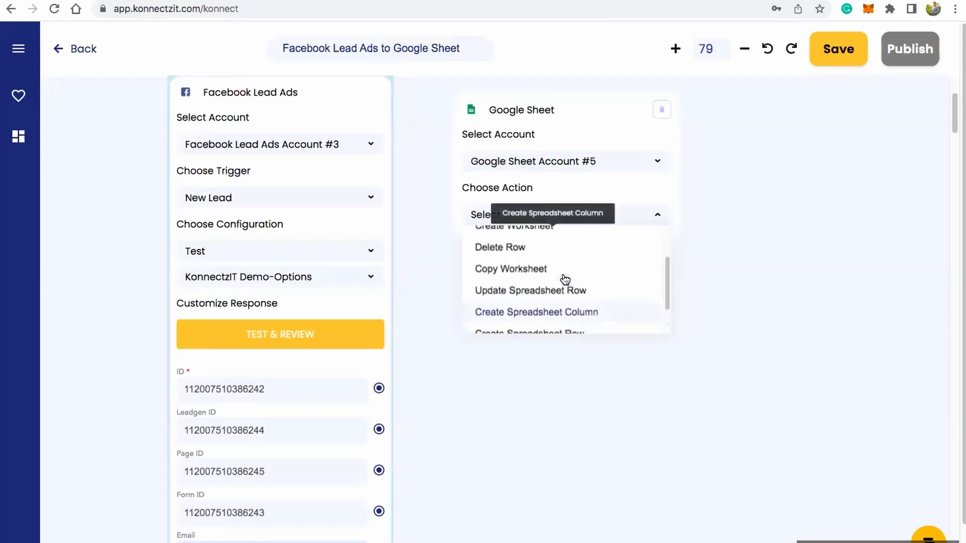
pyautogui.scroll(-1, 558, 302)
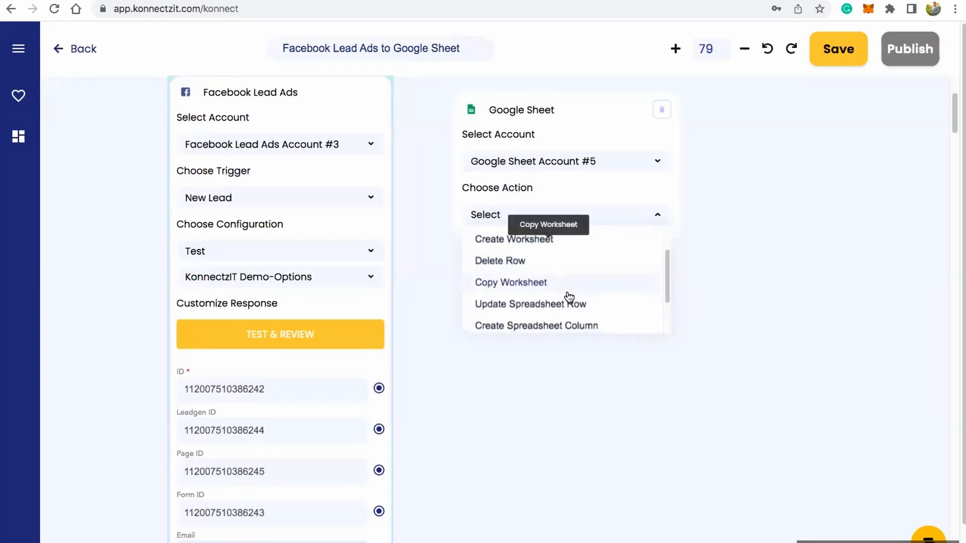
pyautogui.scroll(-1, 516, 309)
pyautogui.scroll(-1, 553, 313)
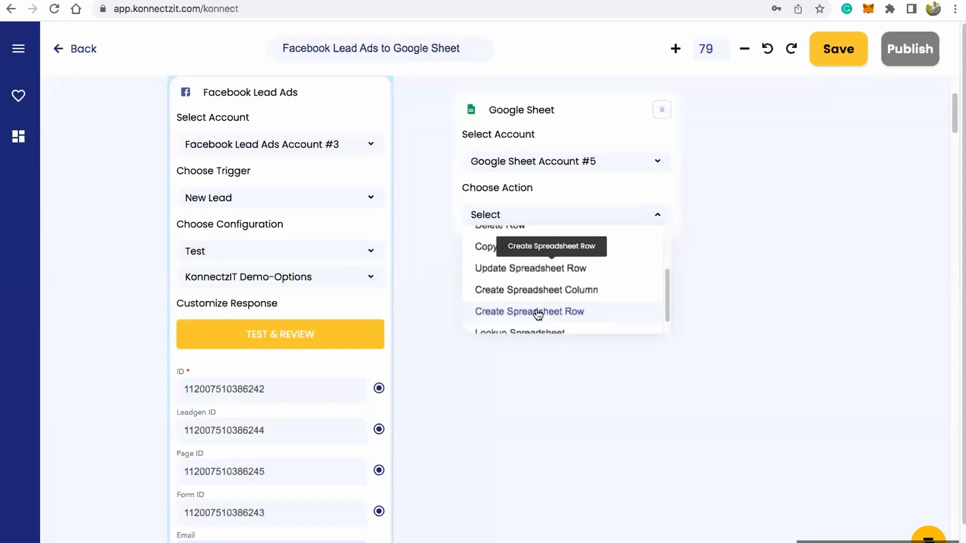
pyautogui.click(538, 313)
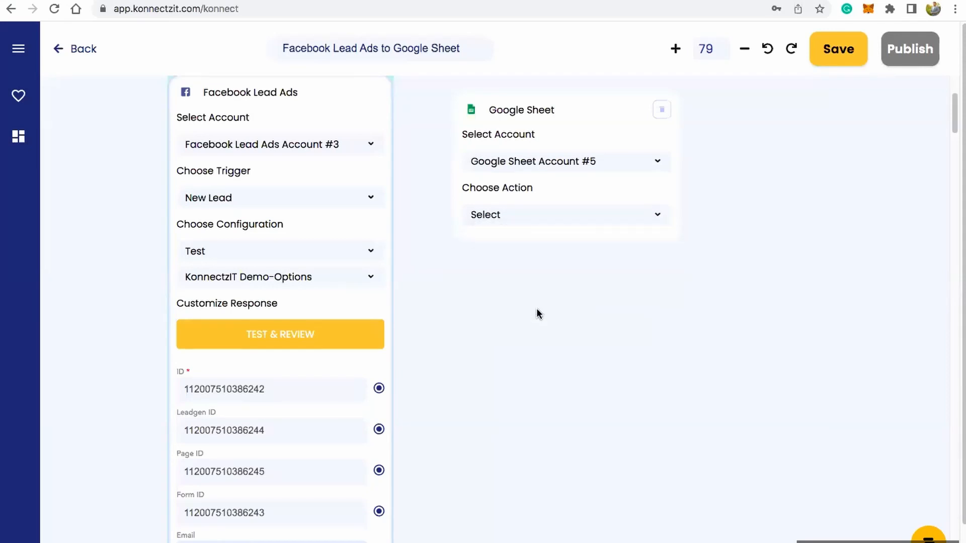
# Step: Configure the Create Spreadsheet Row action with the KonnectzIT Demo Sheets spreadsheet and its Demo sheet
pyautogui.click(547, 270)
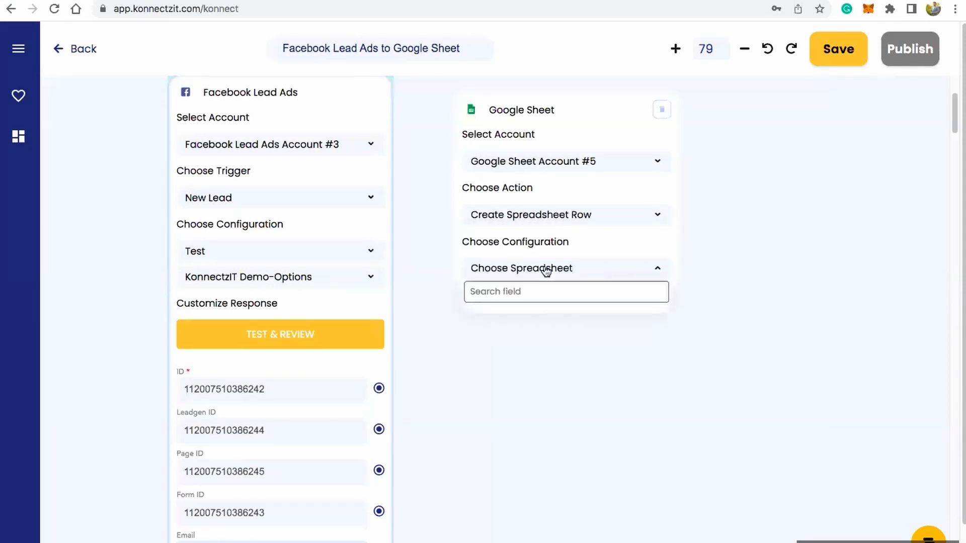
pyautogui.click(539, 316)
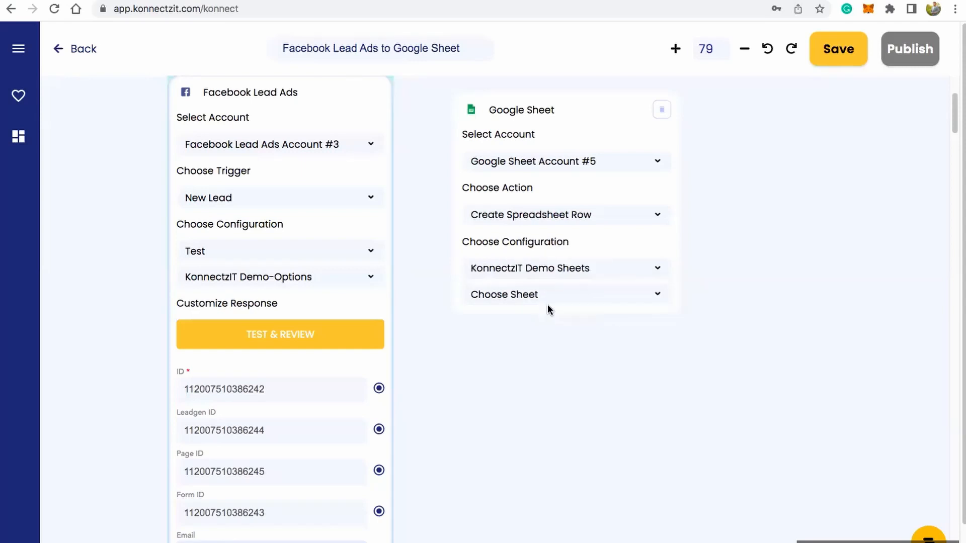
pyautogui.click(552, 297)
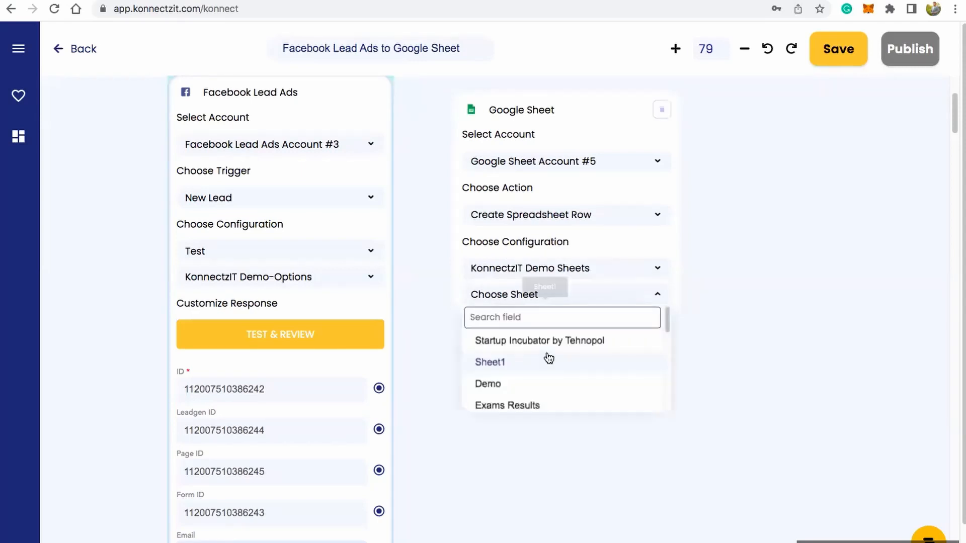
pyautogui.click(536, 389)
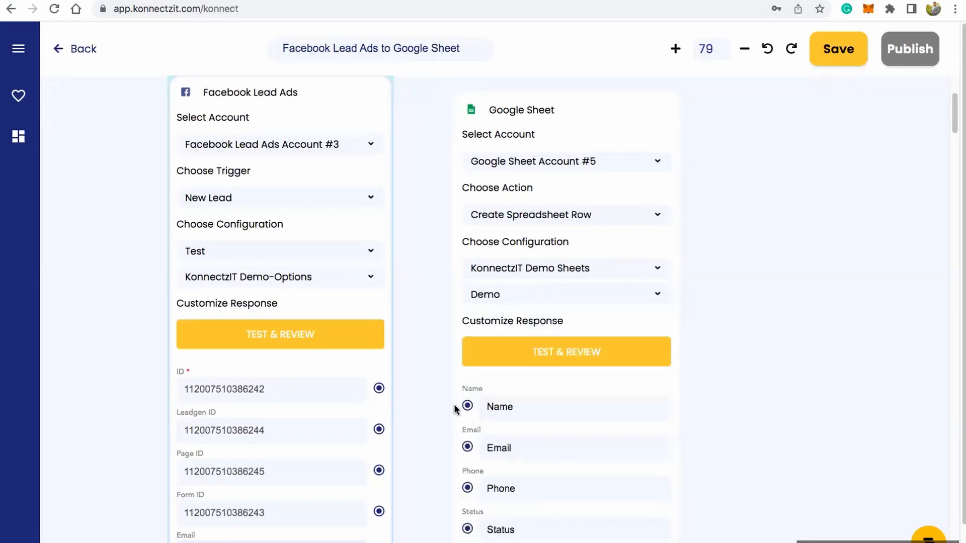
# Step: Switch to the KonnectzIT Demo Sheets spreadsheet and check the Name, Email, Phone and Status column headers
pyautogui.click(122, 0)
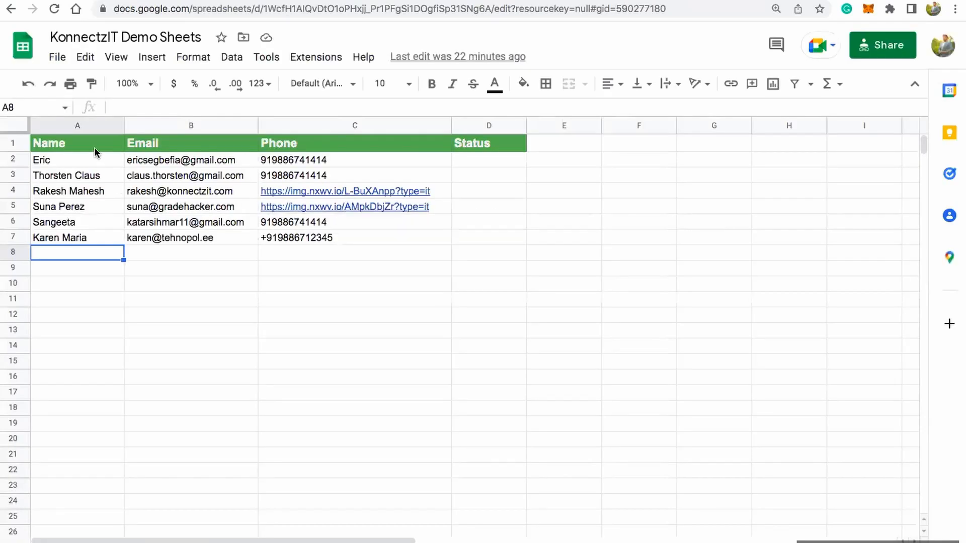
pyautogui.click(95, 145)
pyautogui.click(182, 149)
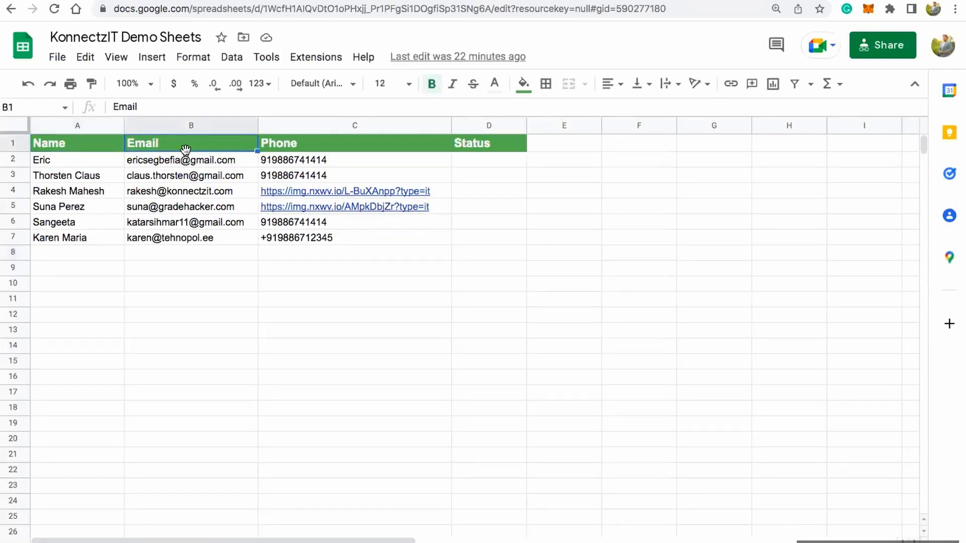
pyautogui.click(281, 151)
pyautogui.click(484, 150)
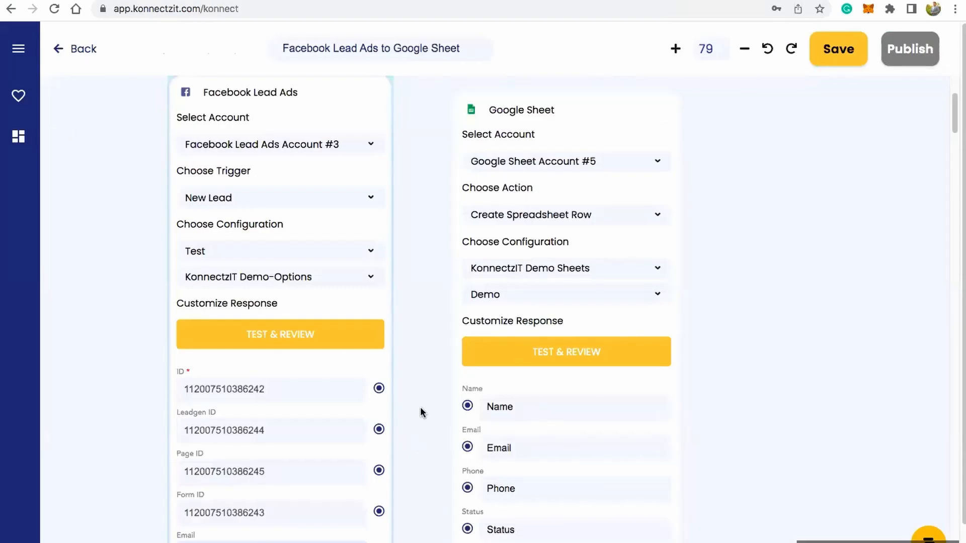
# Step: Back in KonnectzIT, map the lead's Email, Full_name and Phone_number fields to the Google Sheet Email, Name and Phone fields
pyautogui.scroll(-2, 423, 352)
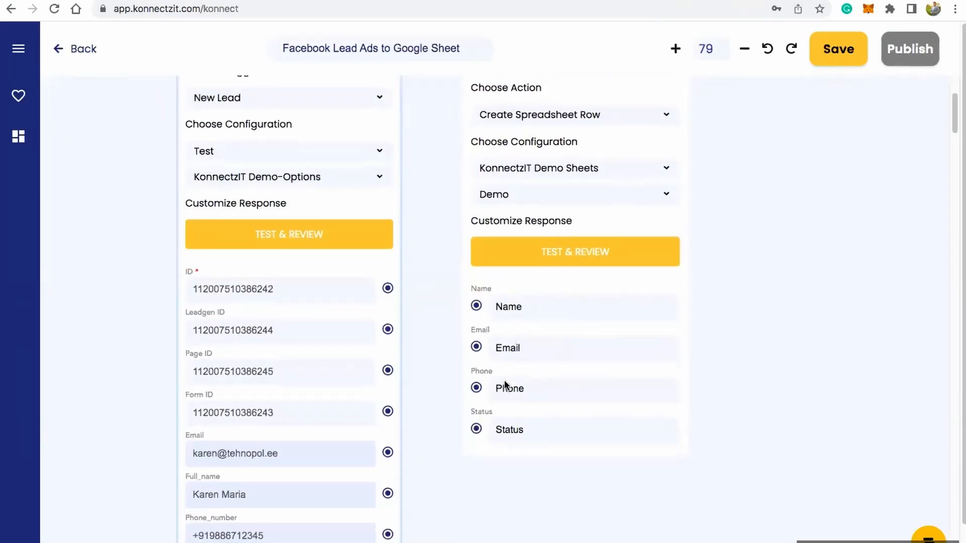
pyautogui.scroll(-2, 517, 478)
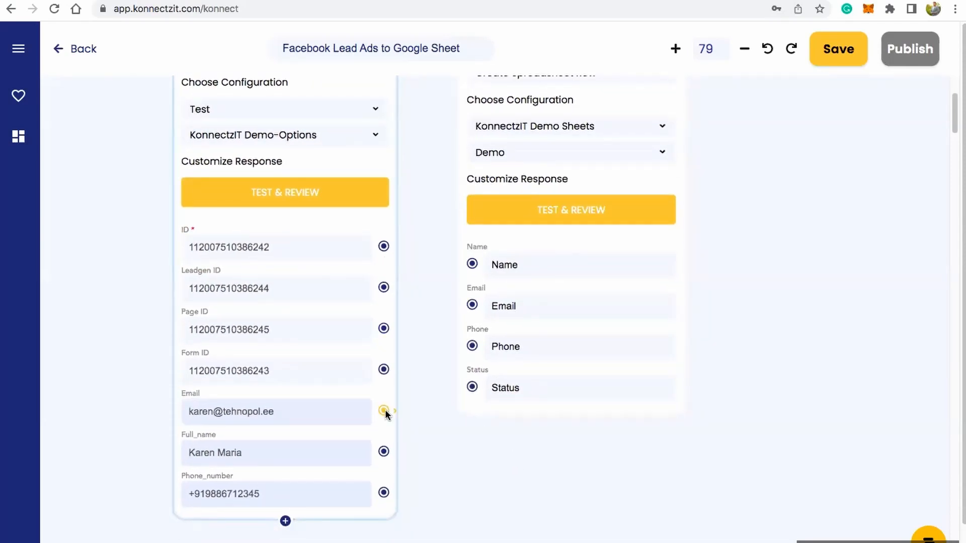
pyautogui.moveTo(385, 409); pyautogui.dragTo(472, 305)
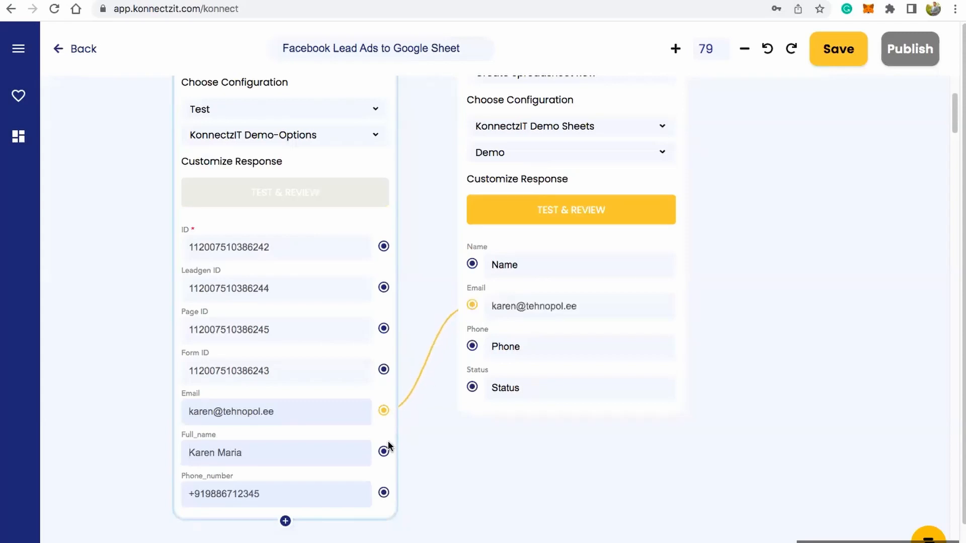
pyautogui.moveTo(384, 451); pyautogui.dragTo(471, 264)
pyautogui.moveTo(384, 493); pyautogui.dragTo(472, 347)
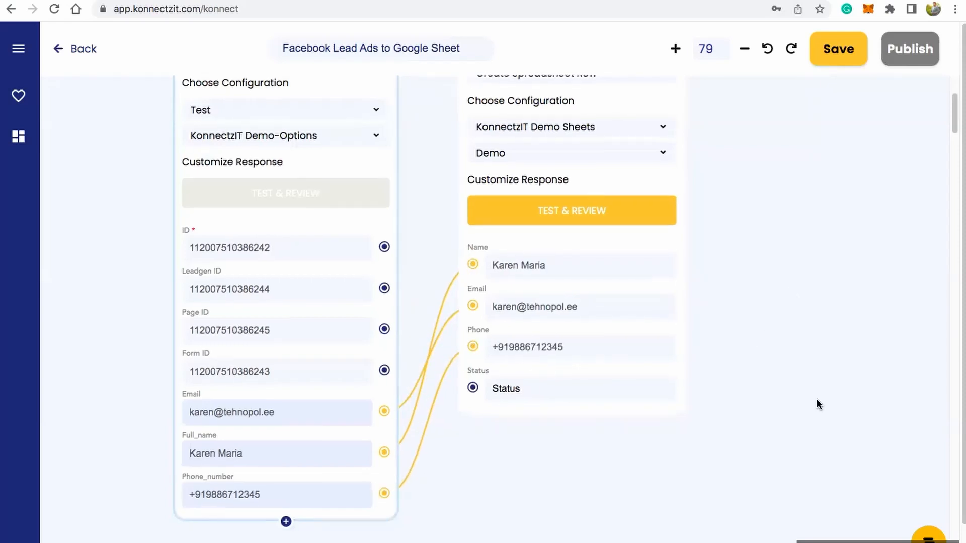
# Step: Run Test & Review on the Google Sheet action and check row 8 of KonnectzIT Demo Sheets for the lead data
pyautogui.scroll(5, 825, 433)
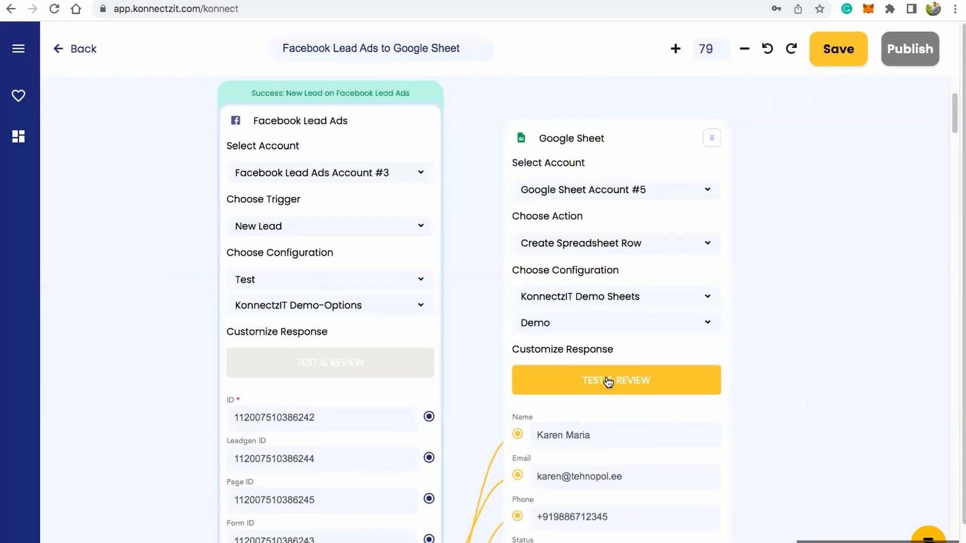
pyautogui.click(608, 381)
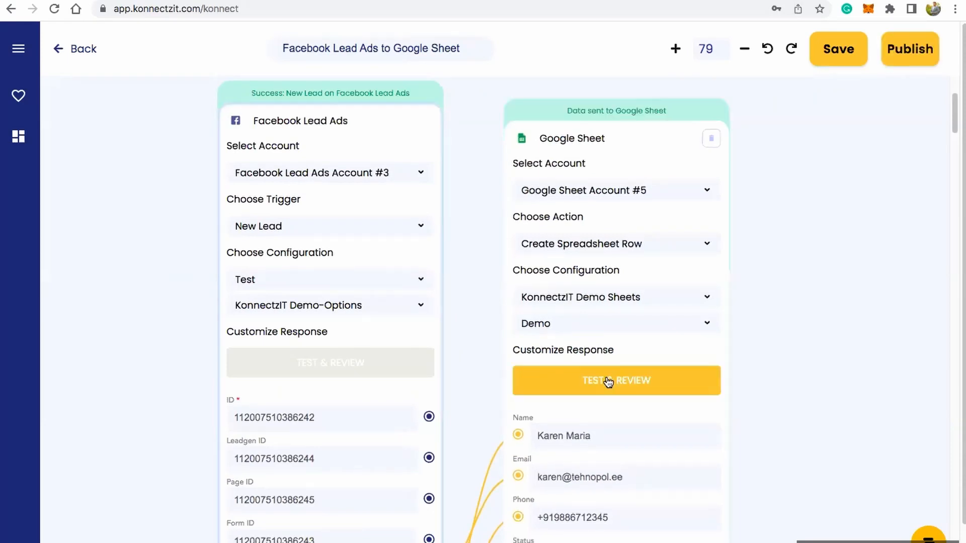
pyautogui.hotkey('ctrl', 'Tab')
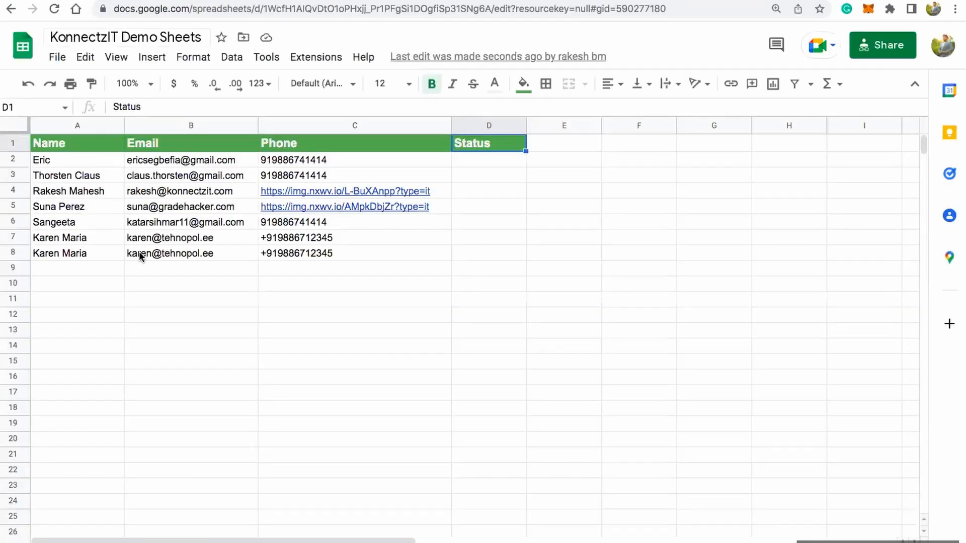
pyautogui.click(128, 256)
pyautogui.click(293, 253)
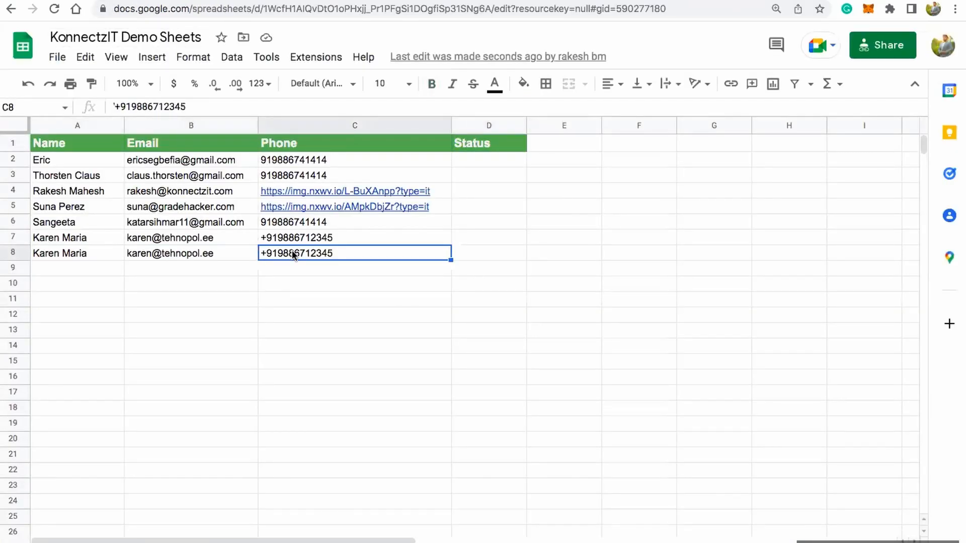
# Step: Return to KonnectzIT and publish the Facebook Lead Ads to Google Sheet Konnectz
pyautogui.hotkey('ctrl', 'shift', 'Tab')
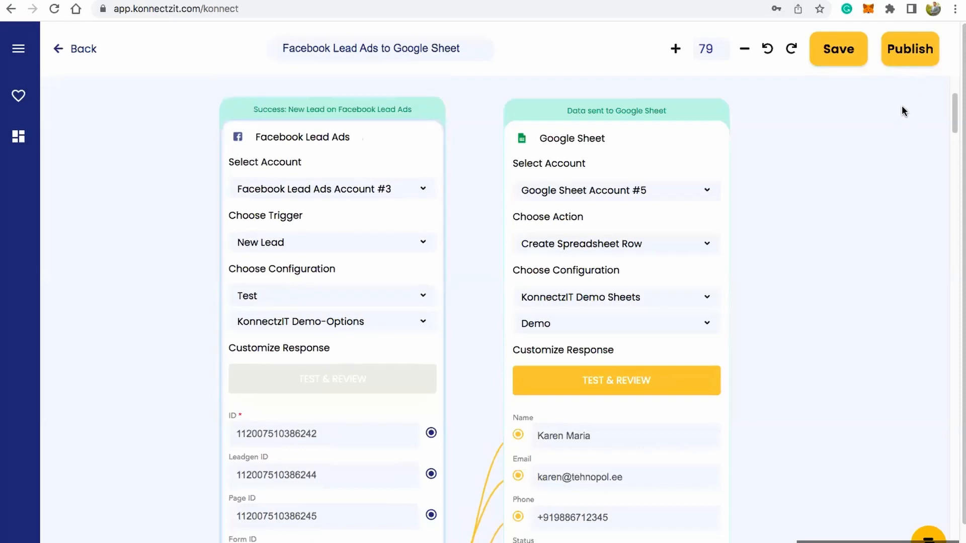
pyautogui.click(916, 52)
pyautogui.click(471, 320)
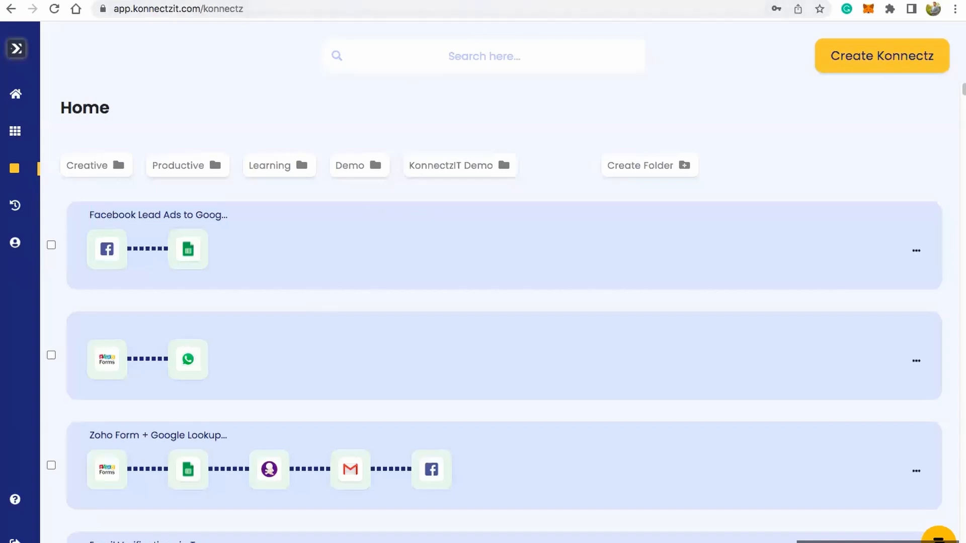
# Step: Switch to Meta's Lead Ads Testing Tool, choose the Test page and delete the existing lead of the KonnectzIT Demo-Options form
pyautogui.click(503, 1)
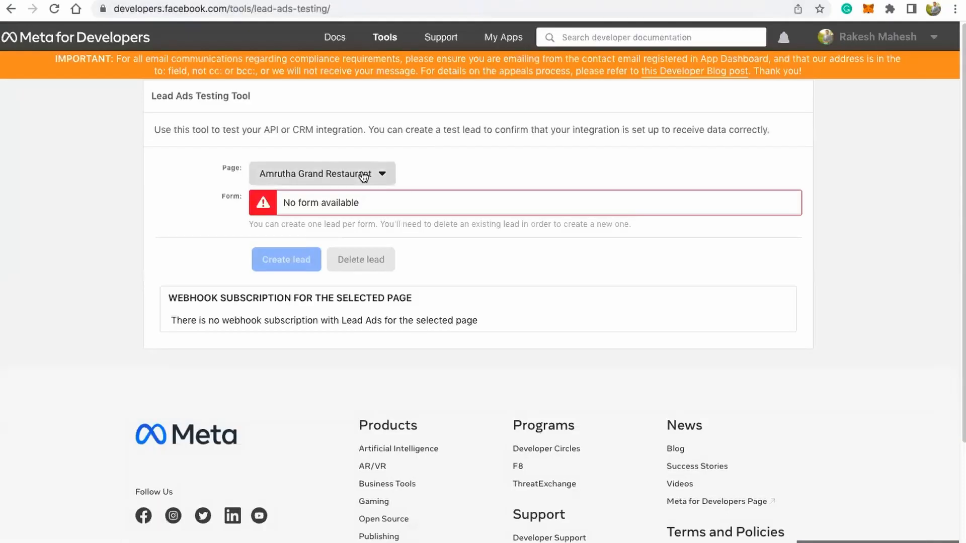
pyautogui.click(363, 176)
pyautogui.click(415, 491)
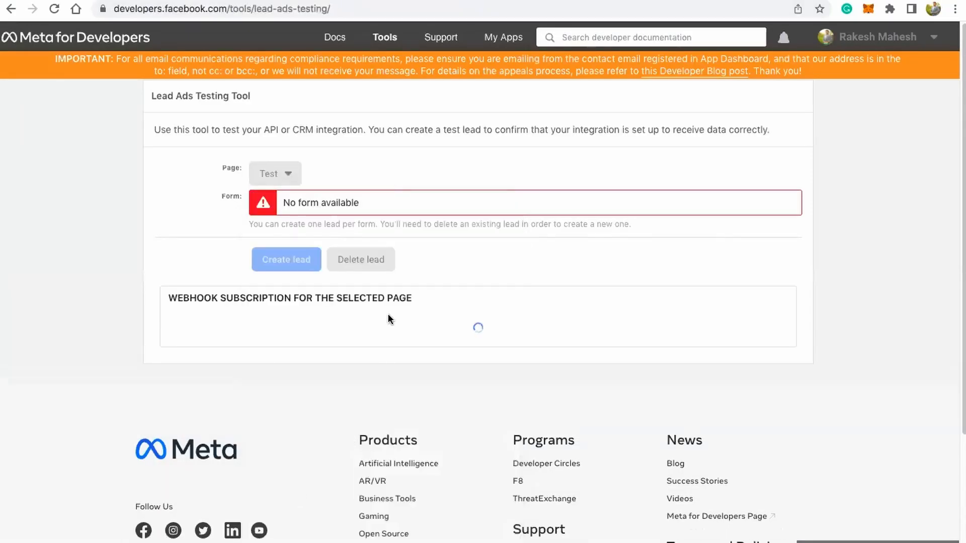
pyautogui.click(371, 261)
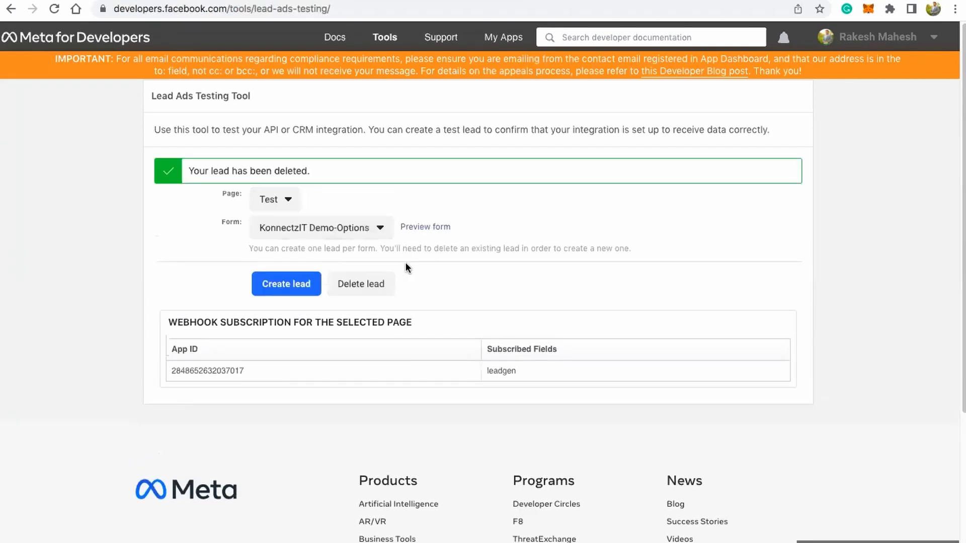
# Step: Reload the Lead Ads Testing Tool, choose the Test page and open the preview of the KonnectzIT Demo-Options form
pyautogui.click(55, 8)
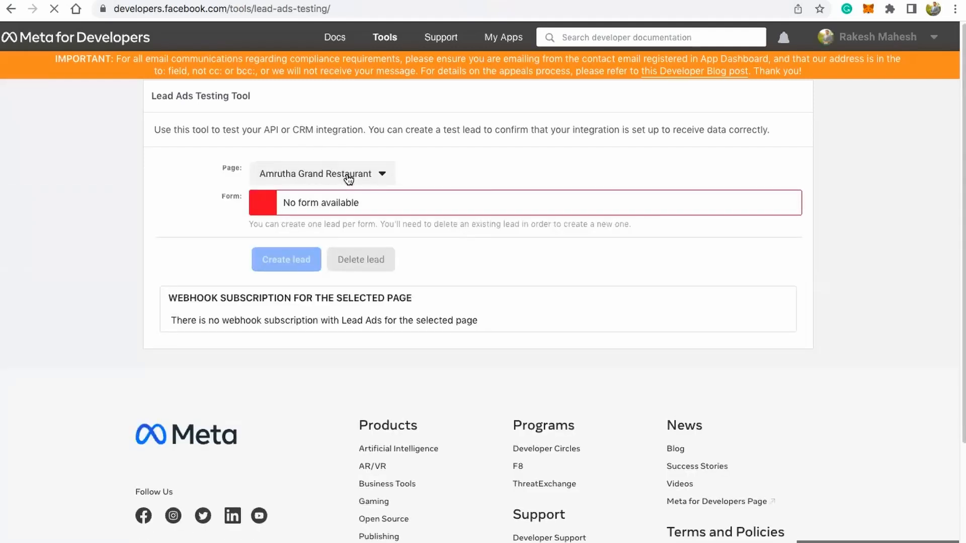
pyautogui.click(348, 179)
pyautogui.click(310, 487)
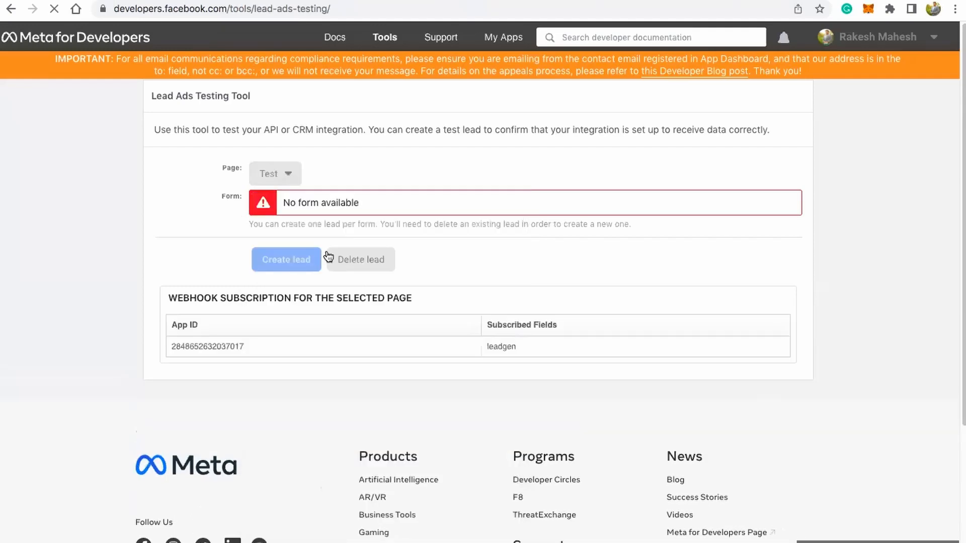
pyautogui.click(417, 200)
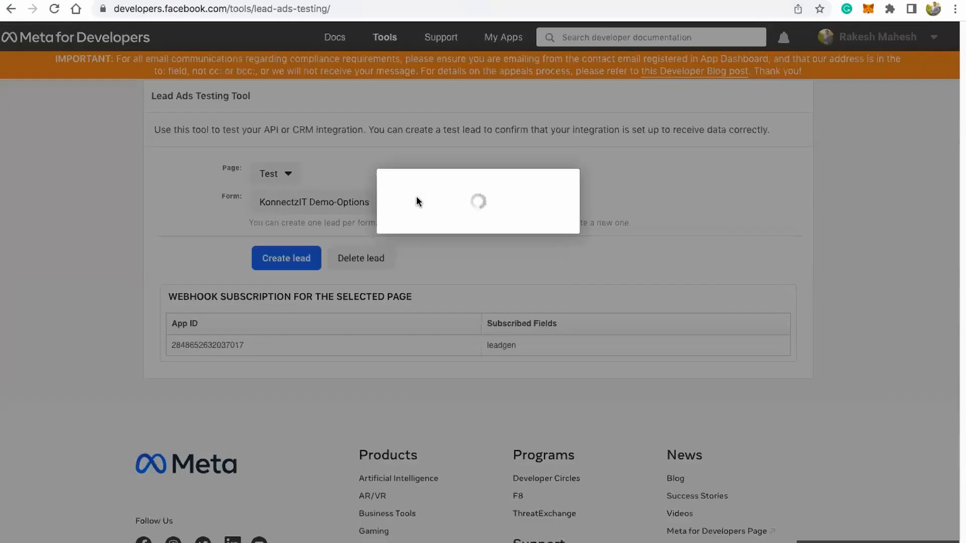
# Step: Set Onboarding Call to Yes, fill in the lead's full name and phone number, submit the test lead and close the form
pyautogui.click(442, 390)
pyautogui.click(442, 410)
pyautogui.doubleClick(446, 460)
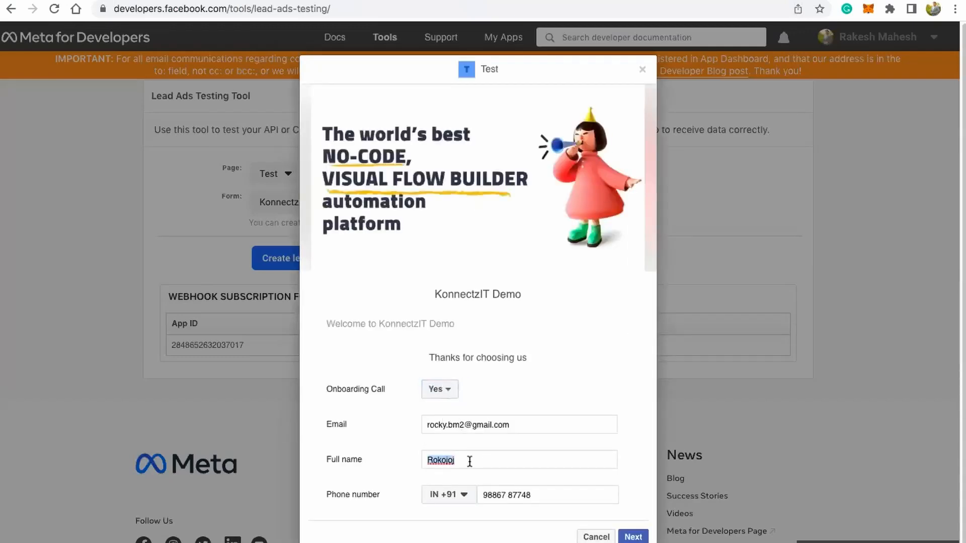
pyautogui.write('Rak')
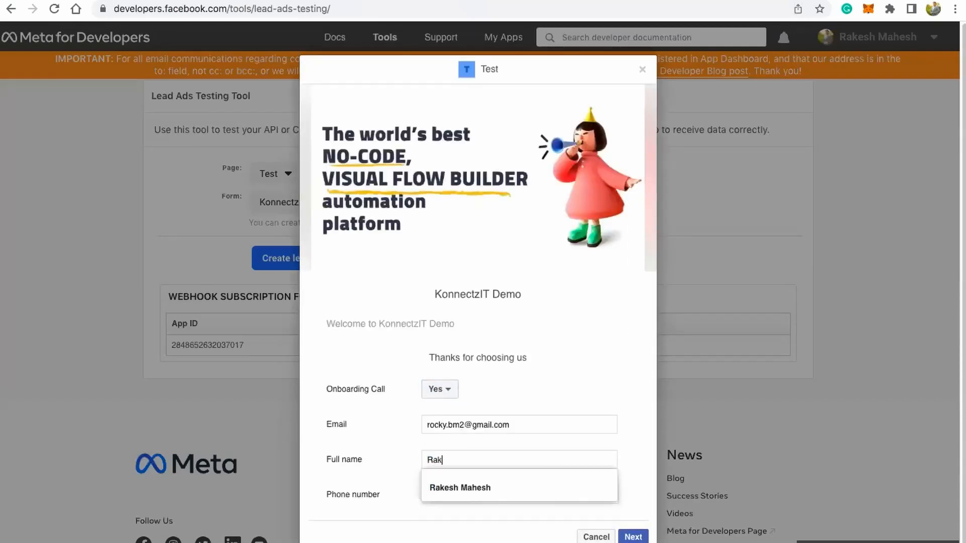
pyautogui.click(506, 489)
pyautogui.doubleClick(519, 495)
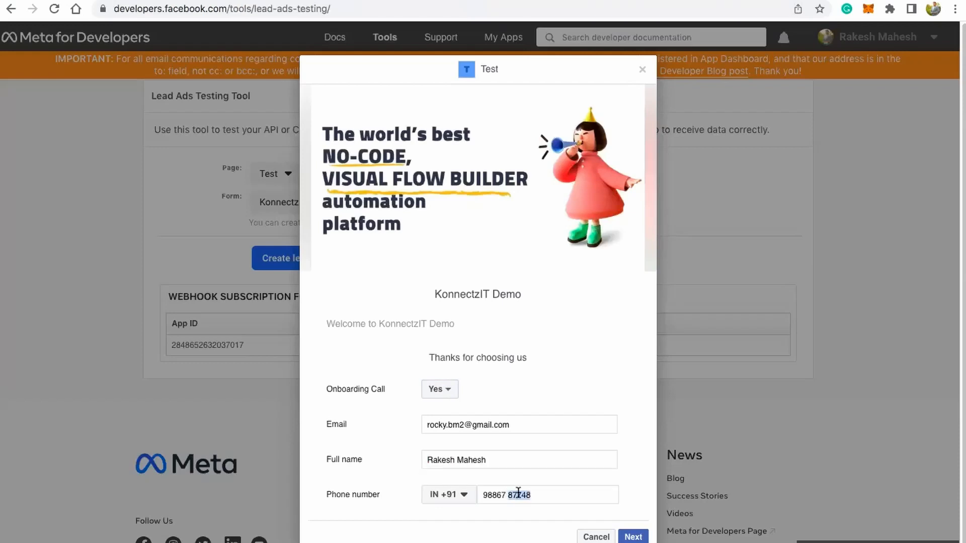
pyautogui.write('41414')
pyautogui.click(633, 537)
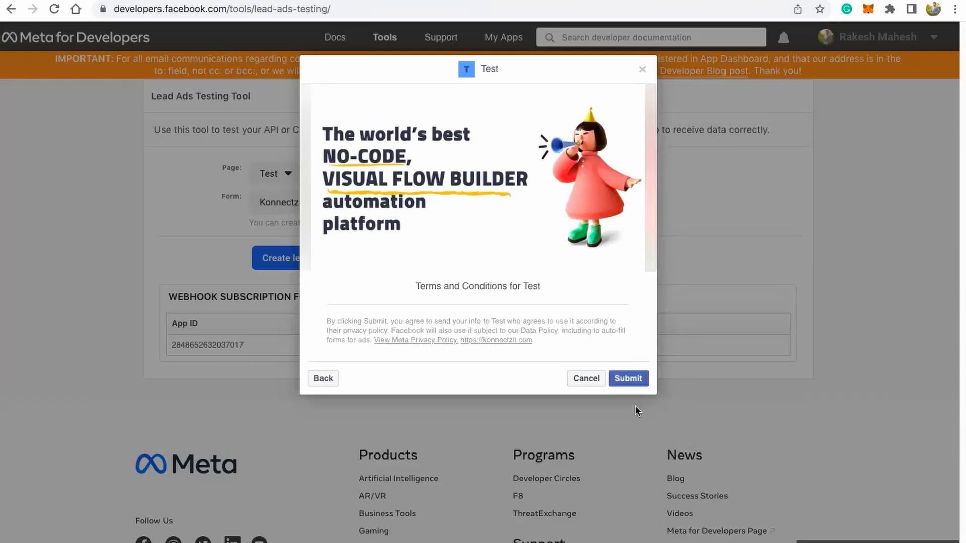
pyautogui.click(635, 377)
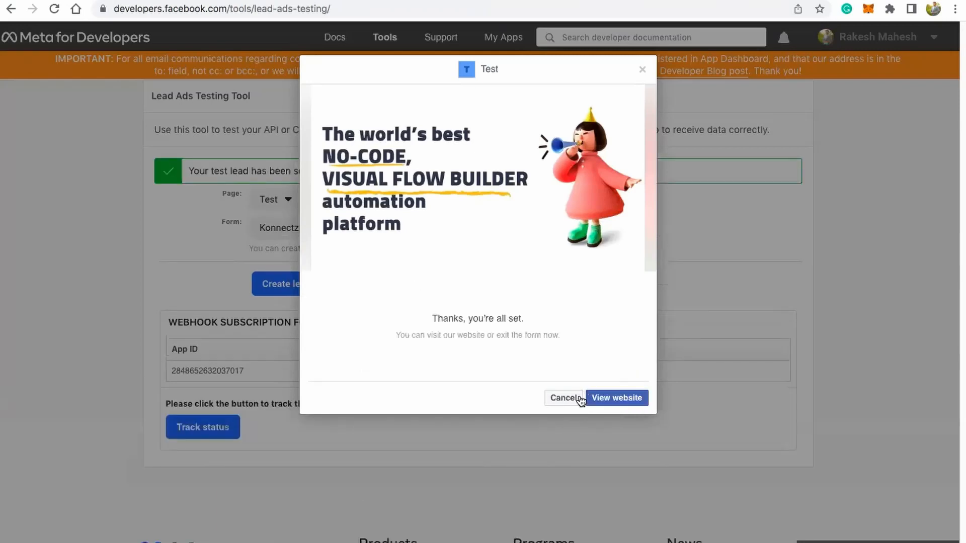
pyautogui.click(563, 399)
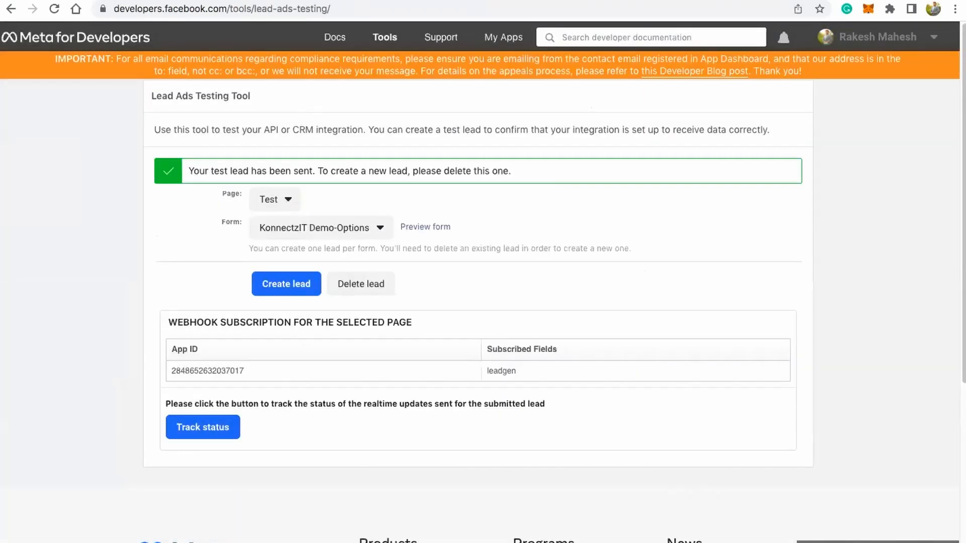
# Step: Switch to KonnectzIT Demo Sheets and check the Name, Email and Phone cells in row 9
pyautogui.hotkey('ctrl', 'Tab')
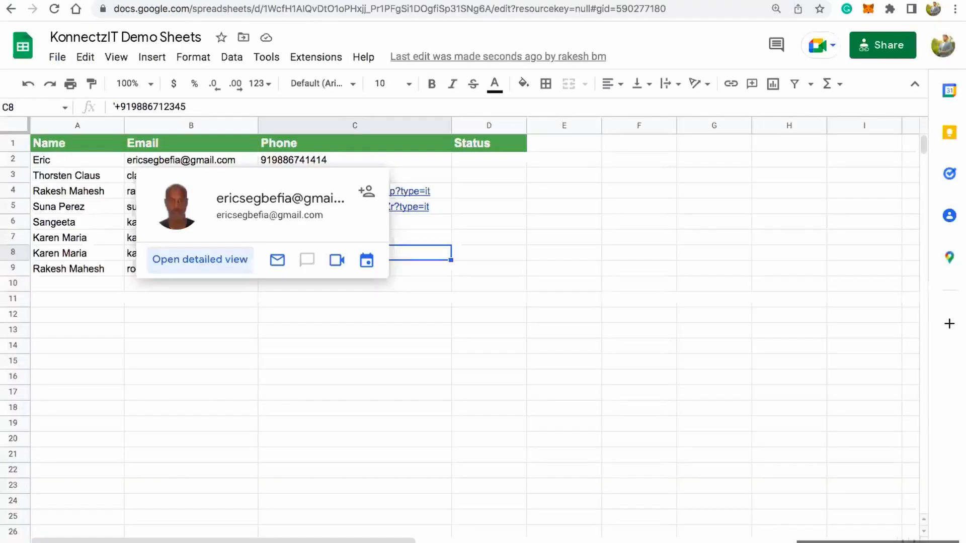
pyautogui.click(85, 265)
pyautogui.click(143, 269)
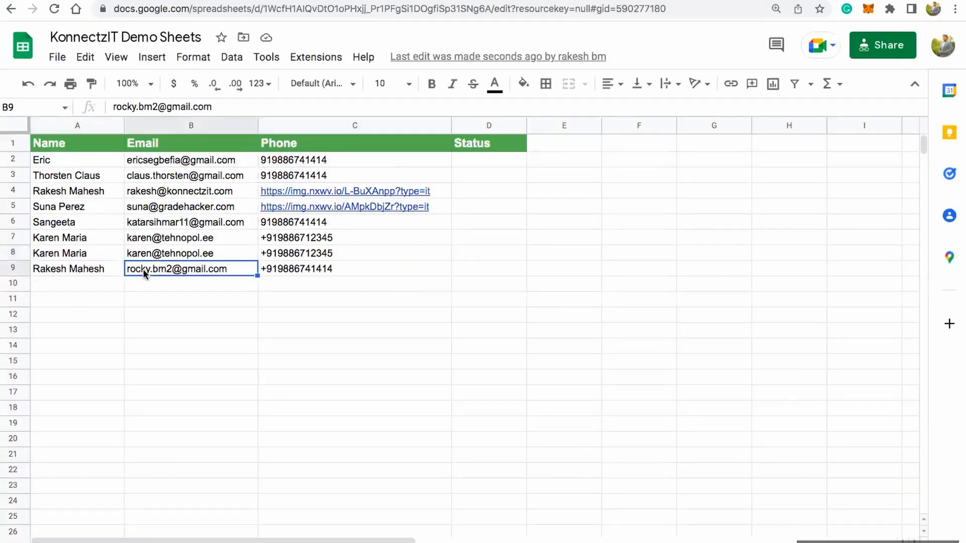
pyautogui.click(309, 271)
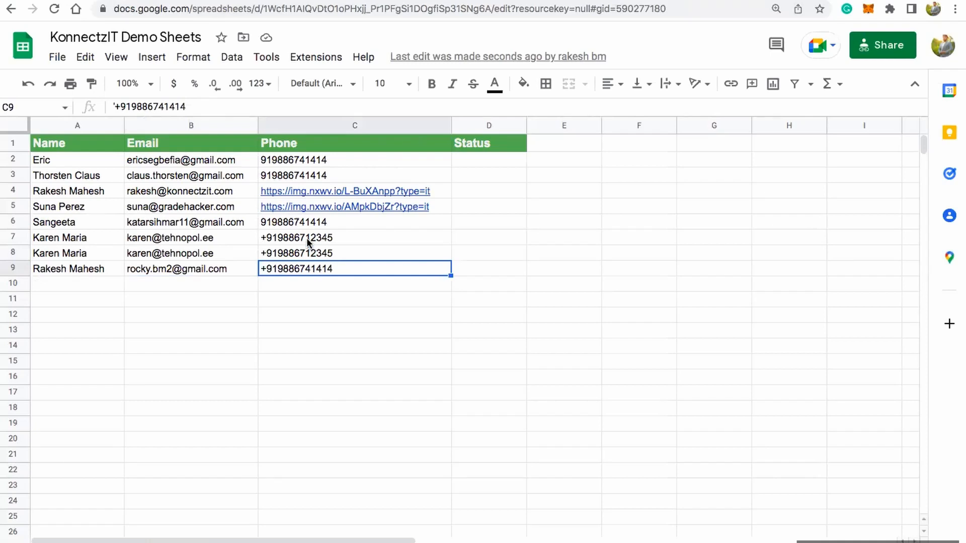
# Step: Return to KonnectzIT and create a new Konnectz named "Zoho form + Gmail + WhatsApp"
pyautogui.click(175, 1)
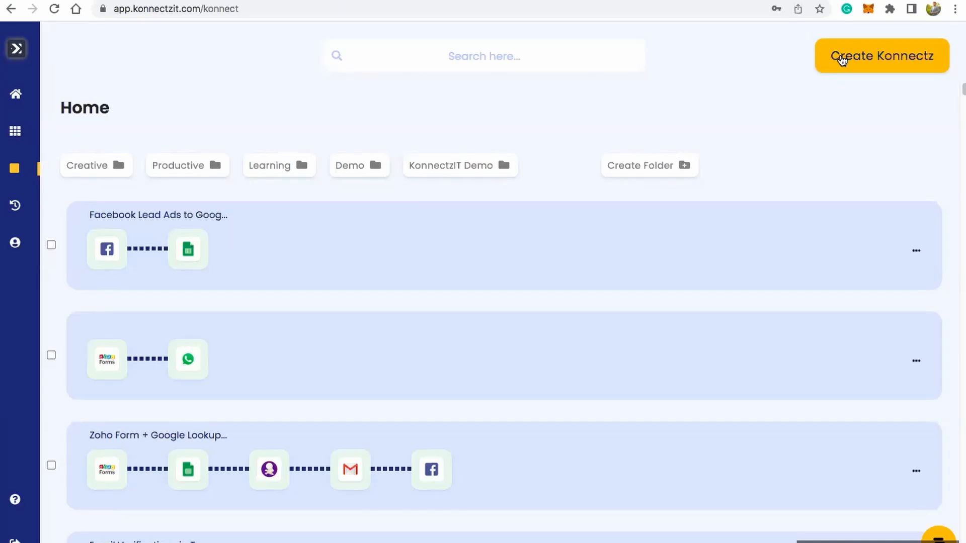
pyautogui.click(843, 59)
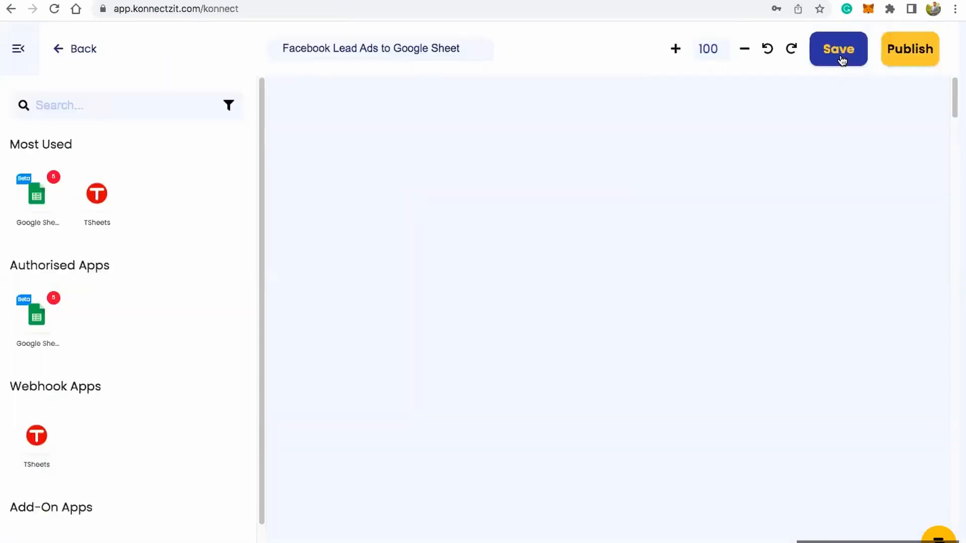
pyautogui.tripleClick(468, 48)
pyautogui.write('Z')
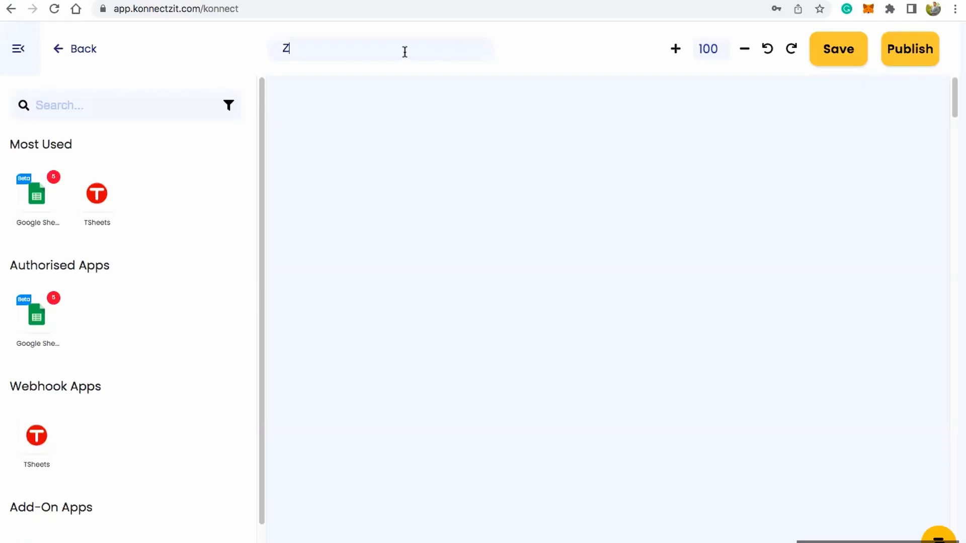
pyautogui.write('oho form')
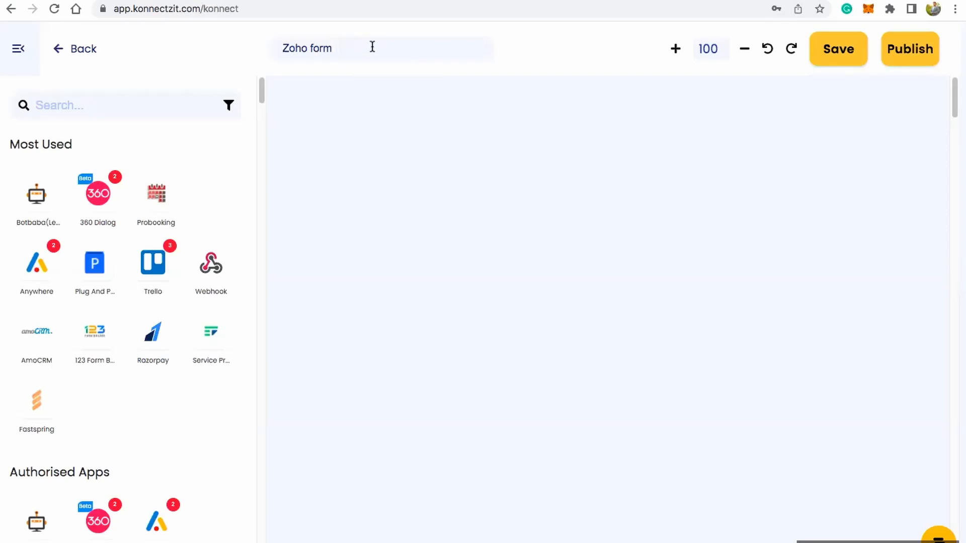
pyautogui.write('+ Gmail + WhatsApp')
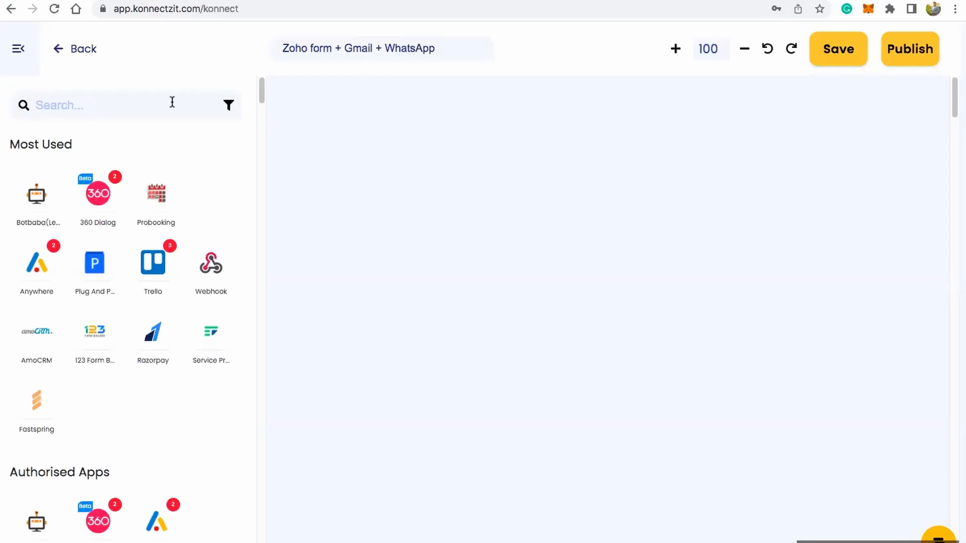
# Step: Search the apps for zoho, add Zoho Forms to the canvas and place its card near the canvas's upper-left corner
pyautogui.click(155, 109)
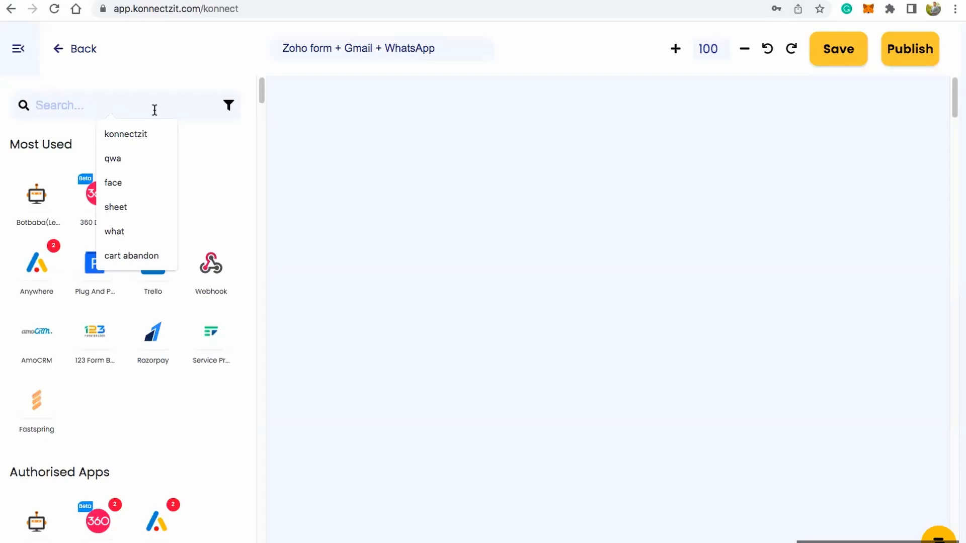
pyautogui.write('zoh')
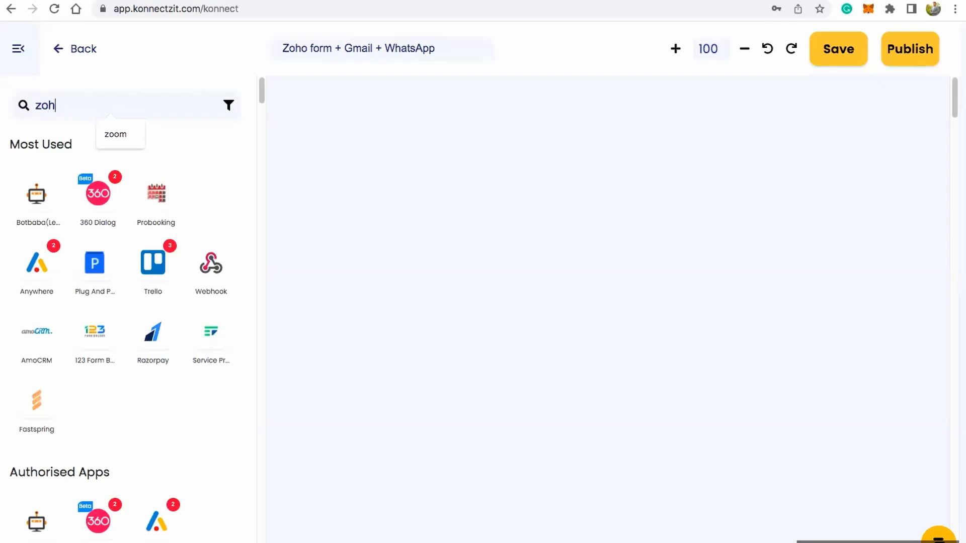
pyautogui.write('o')
pyautogui.moveTo(37, 195); pyautogui.dragTo(336, 142)
pyautogui.click(25, 56)
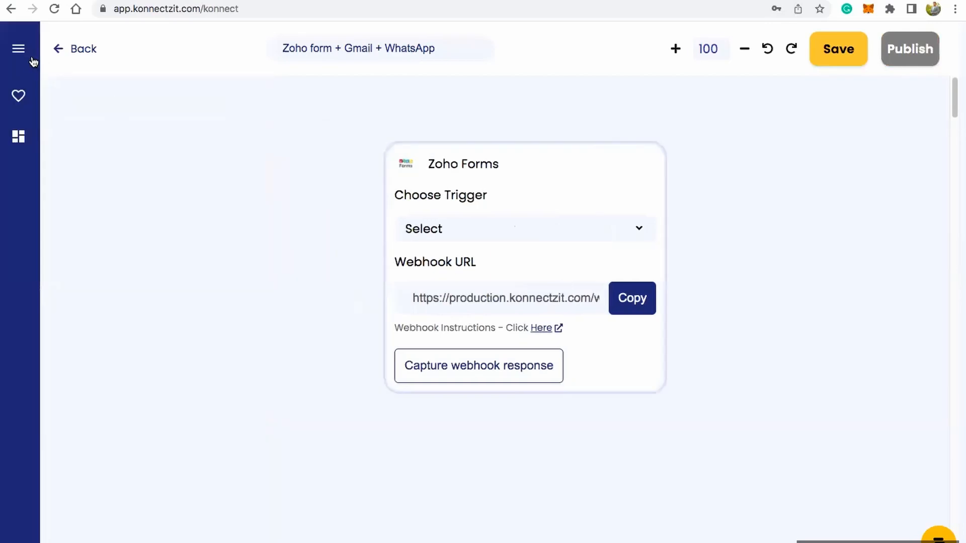
pyautogui.moveTo(550, 177); pyautogui.dragTo(277, 131)
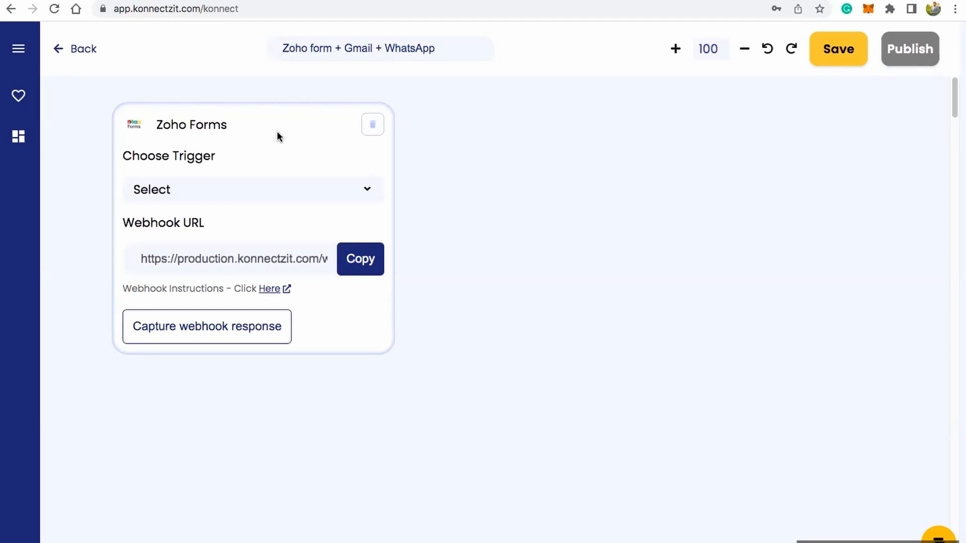
# Step: Set the Zoho Forms trigger to New Form Submitted and copy its webhook URL, consulting the webhook instructions
pyautogui.click(292, 191)
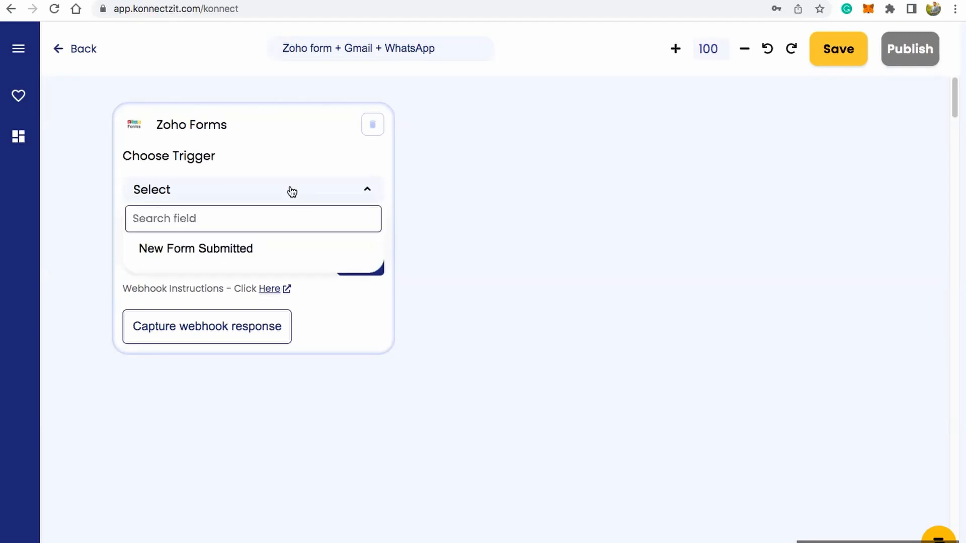
pyautogui.click(215, 252)
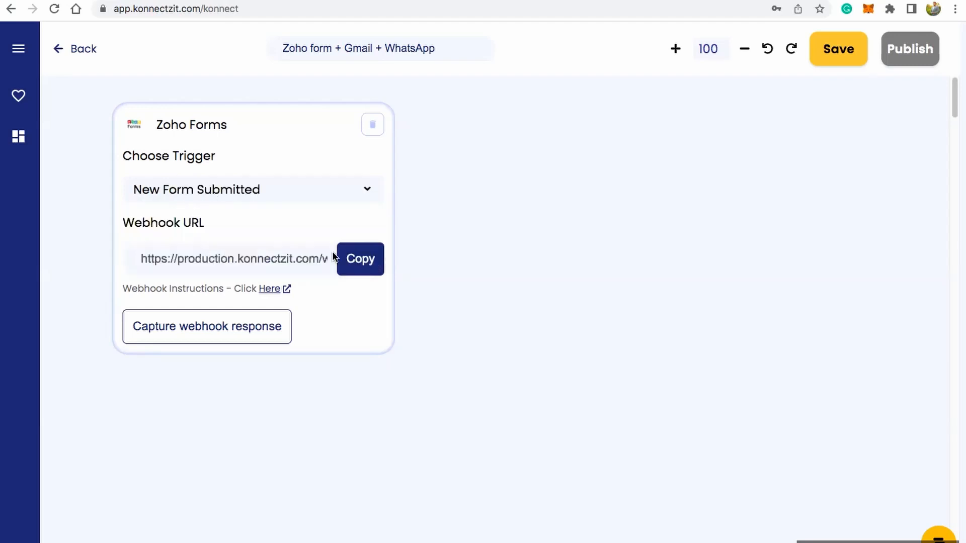
pyautogui.click(368, 264)
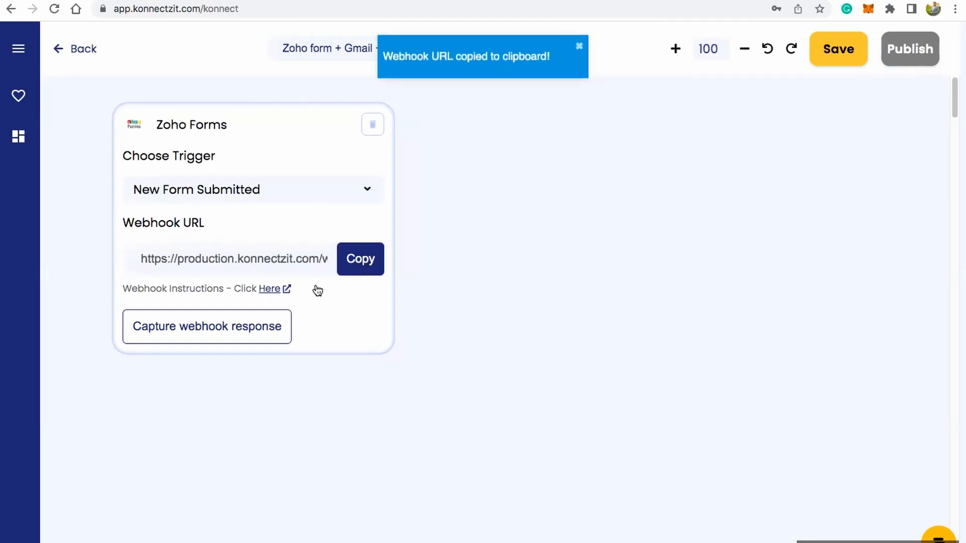
pyautogui.click(267, 290)
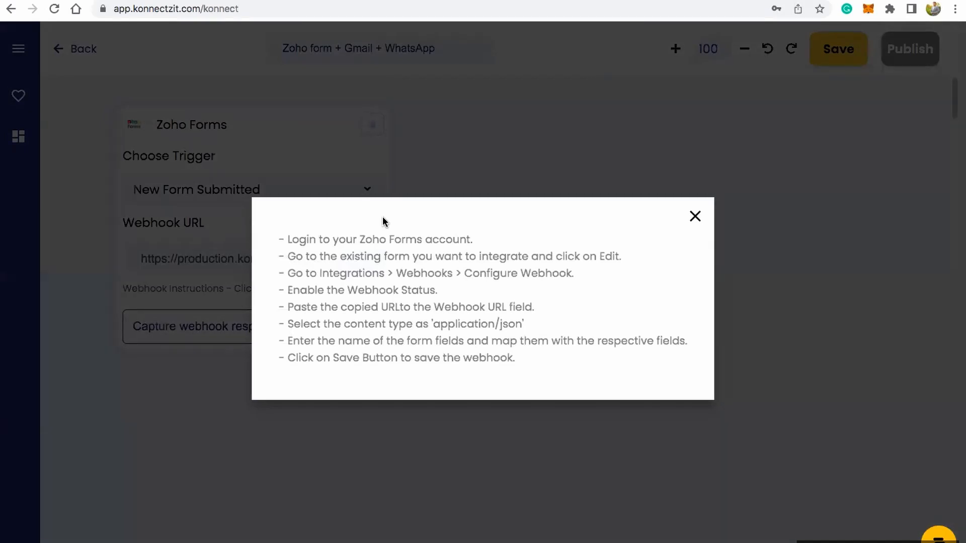
pyautogui.click(695, 217)
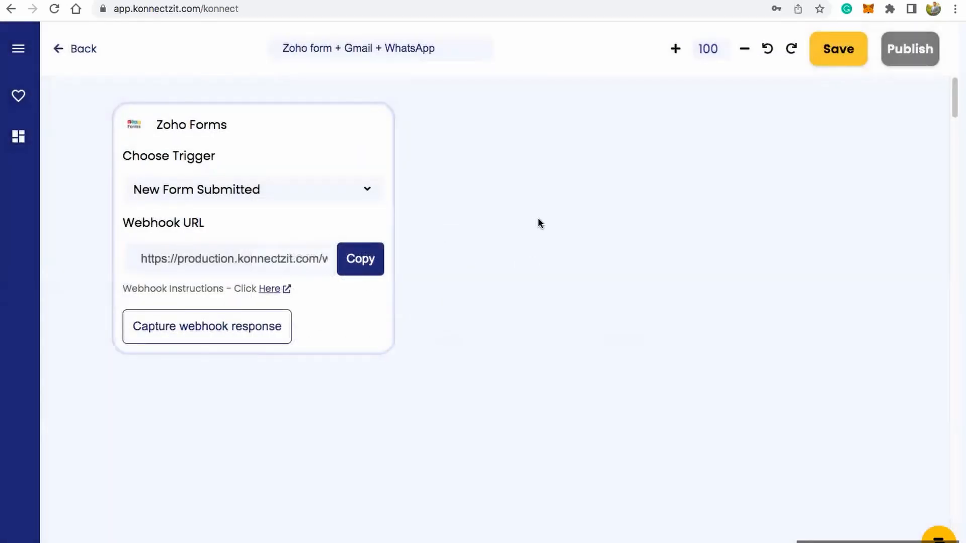
# Step: Switch to Zoho Forms and open the Webhooks integration configuration of the KonnectzIT Demo Form
pyautogui.click(609, 0)
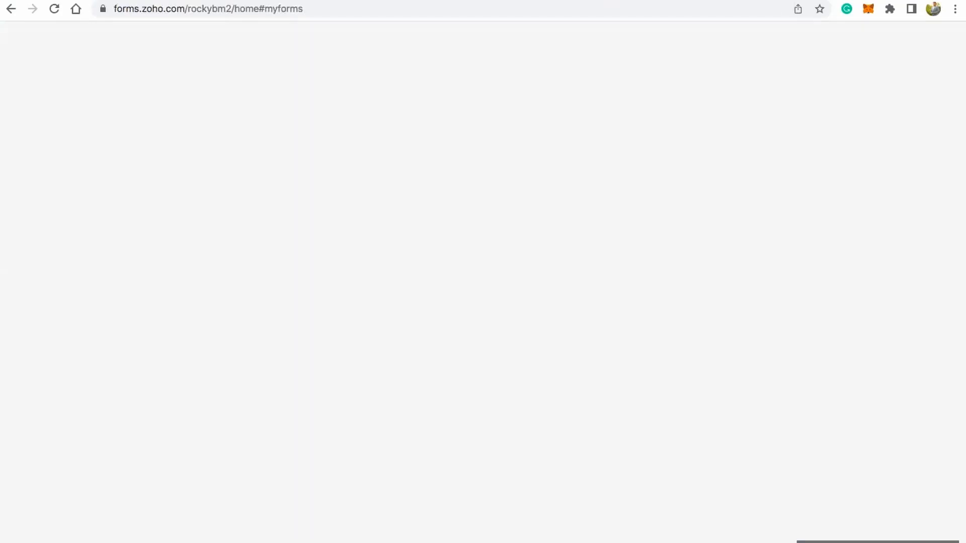
pyautogui.click(438, 196)
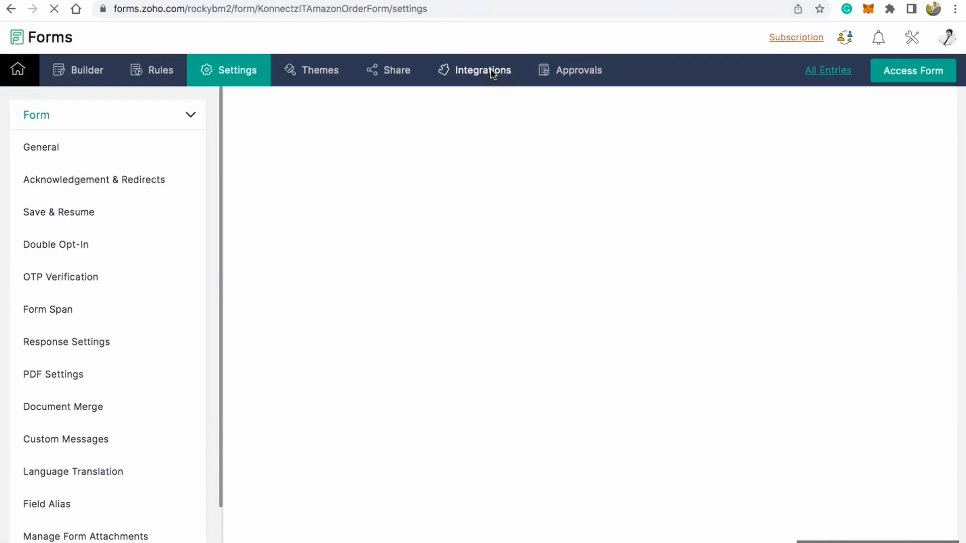
pyautogui.click(493, 73)
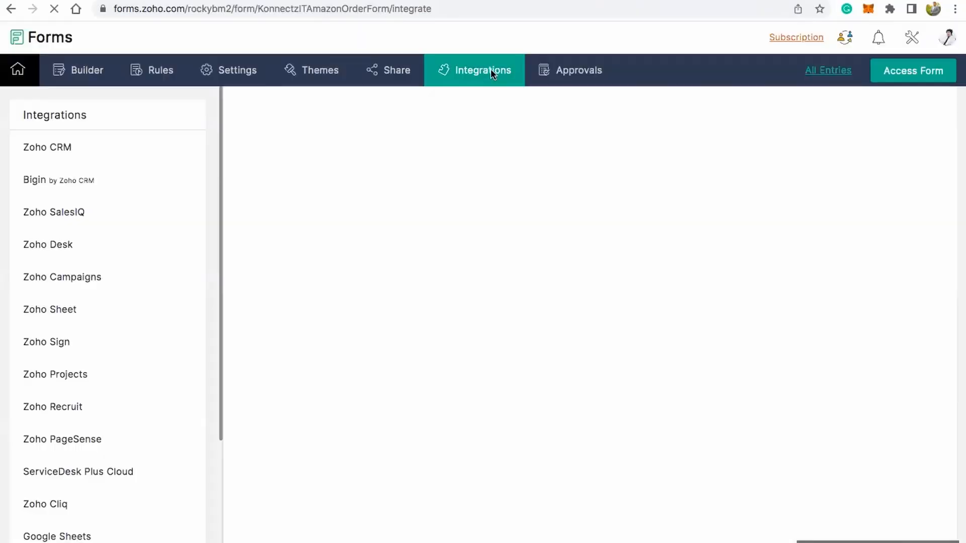
pyautogui.scroll(-3, 85, 516)
pyautogui.scroll(-1, 85, 517)
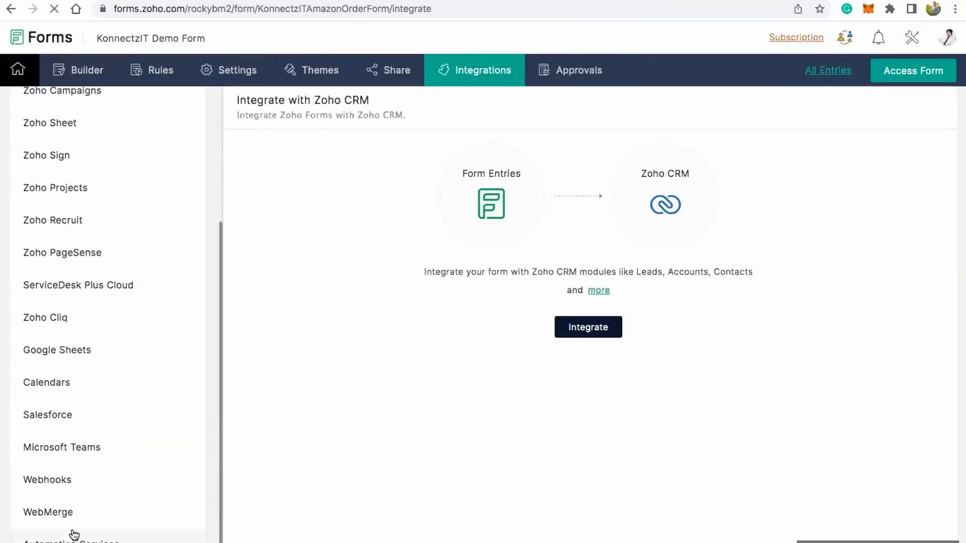
pyautogui.click(70, 482)
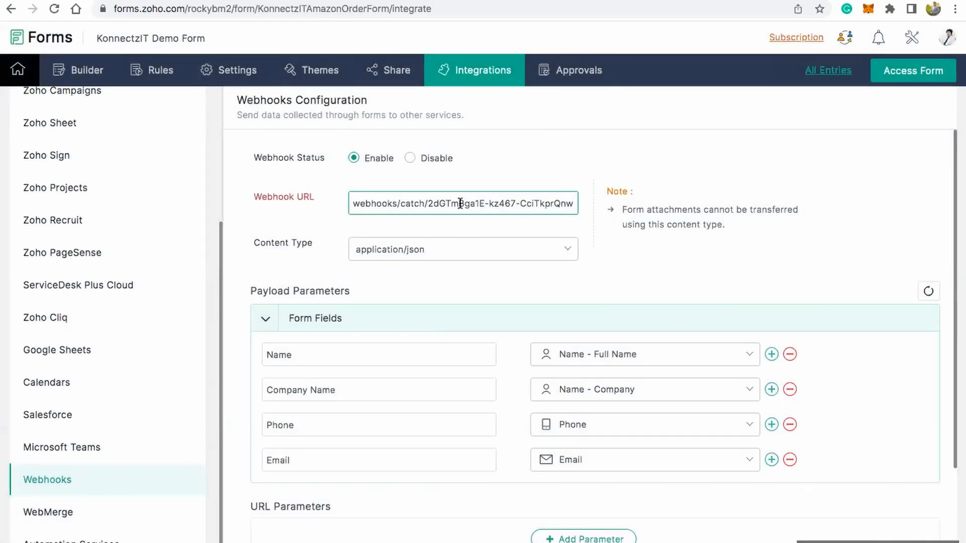
# Step: Replace the Webhook URL with the copied KonnectzIT URL, review the payload parameters and save the webhook configuration
pyautogui.tripleClick(460, 204)
pyautogui.press('super+v')
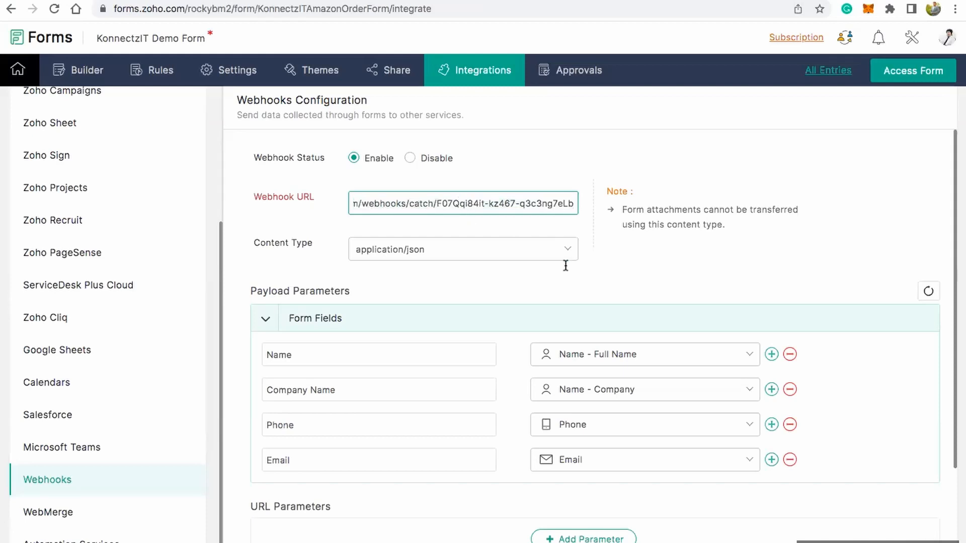
pyautogui.scroll(-3, 570, 270)
pyautogui.scroll(3, 566, 243)
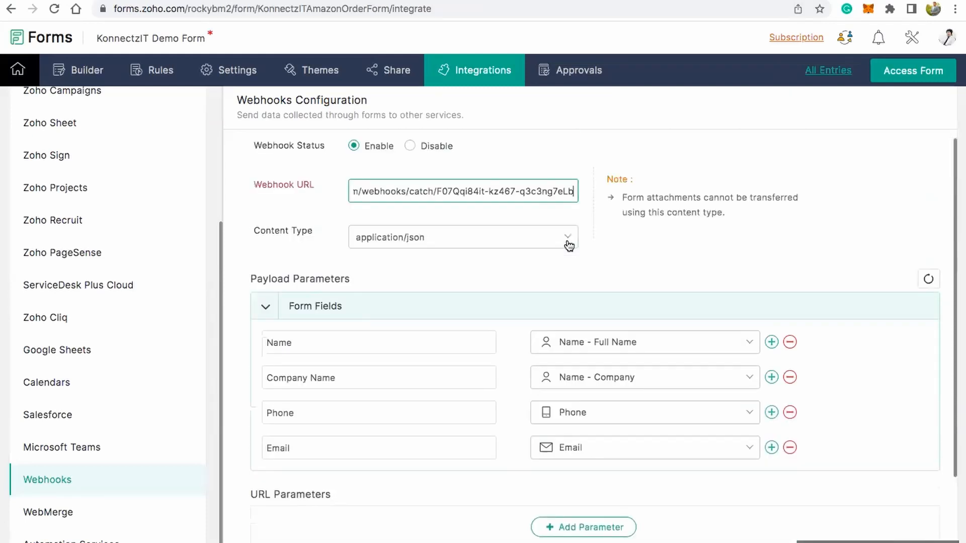
pyautogui.scroll(-3, 497, 274)
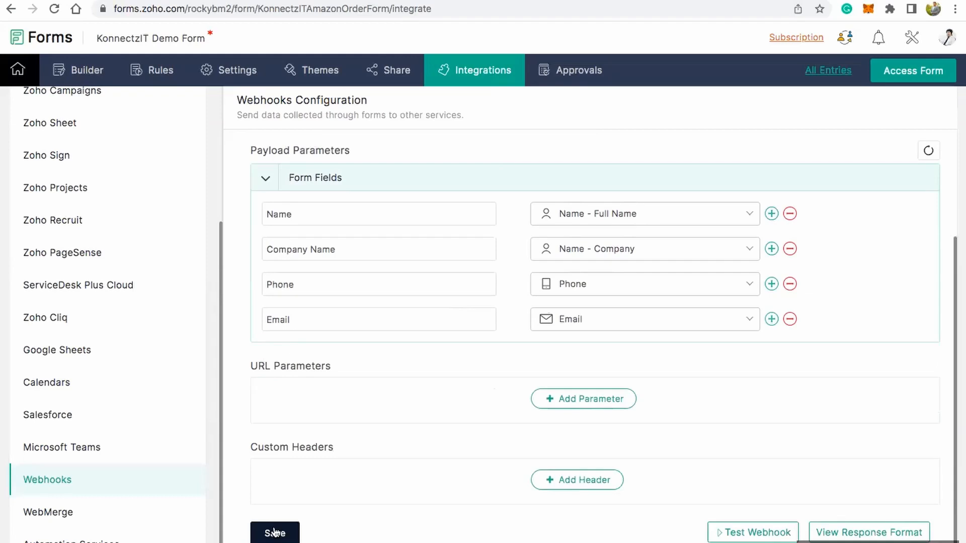
pyautogui.click(297, 533)
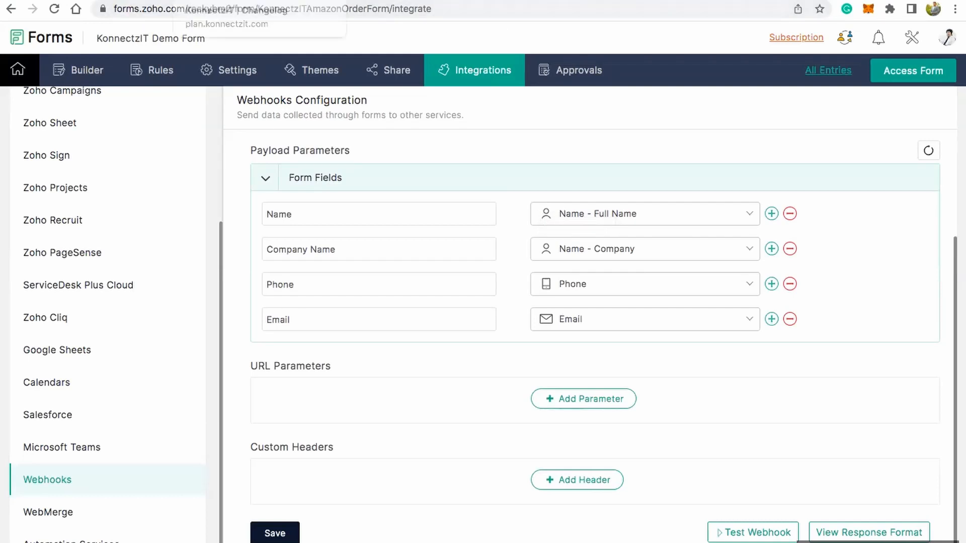
# Step: Start capturing the Zoho Forms webhook response in KonnectzIT, and open the live KonnectzIT Demo Form from Zoho Forms
pyautogui.click(211, 0)
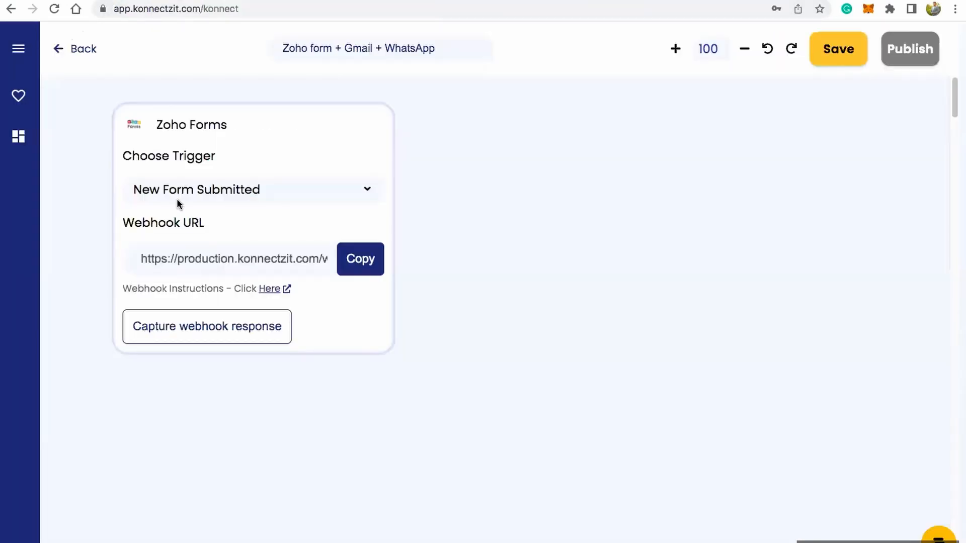
pyautogui.click(193, 327)
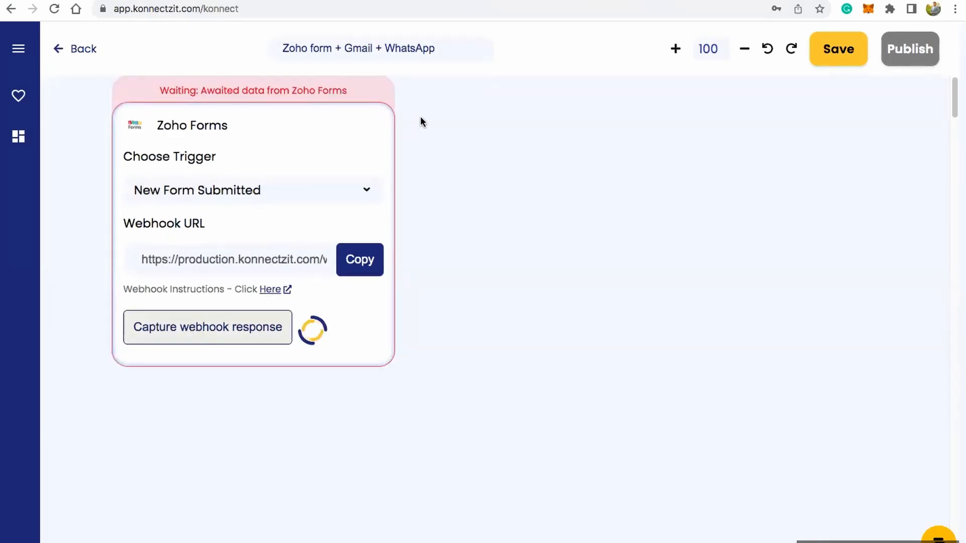
pyautogui.click(598, 0)
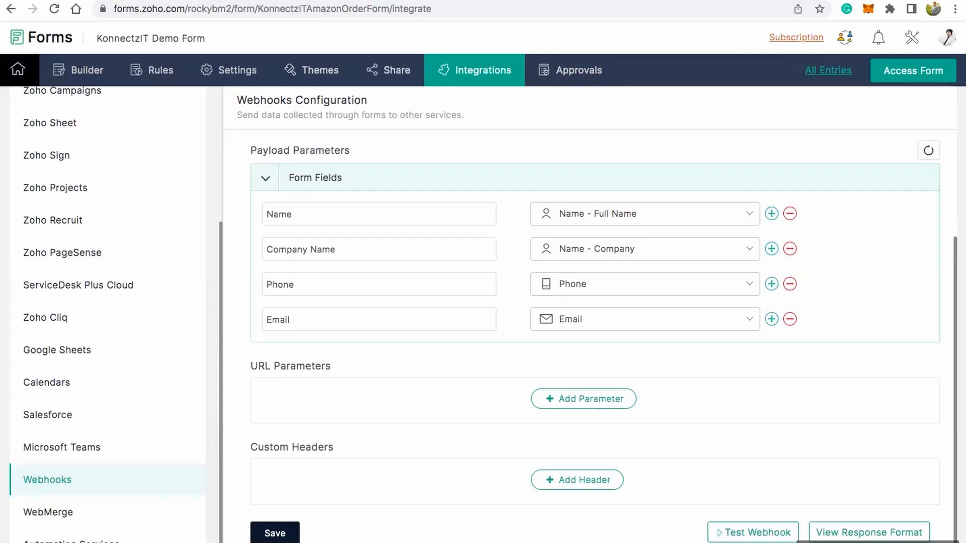
pyautogui.click(913, 71)
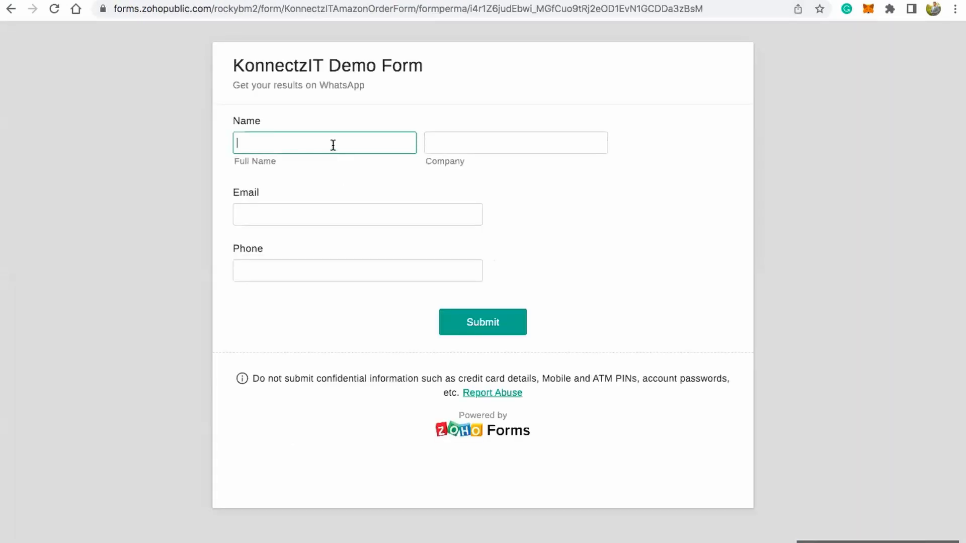
# Step: Enter the respondent's full name in the demo form and set the company to KonnectzIT OU
pyautogui.press('Tab')
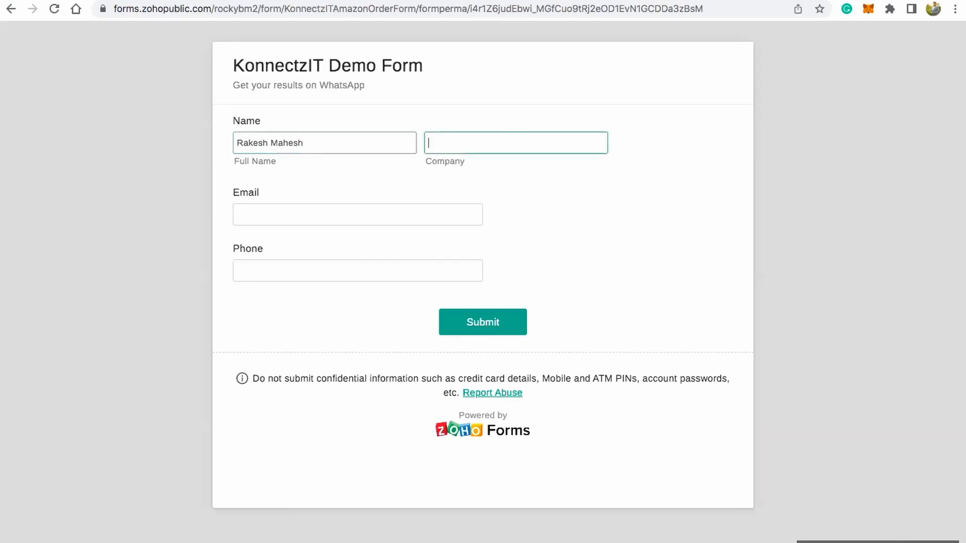
pyautogui.write('KonnectzIT OU')
pyautogui.press('Tab')
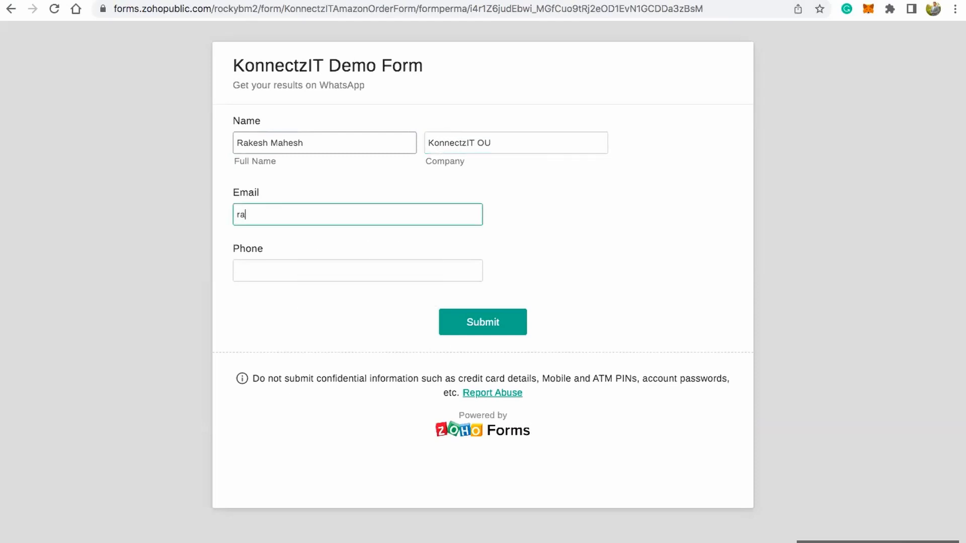
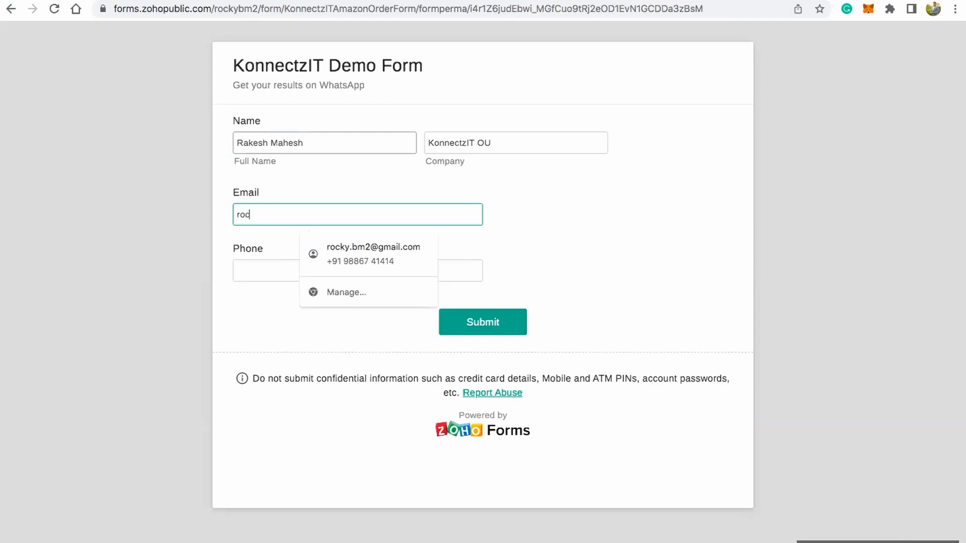
# Step: Fill in the respondent's email address and phone number with country code, and submit the demo form
pyautogui.press('Tab')
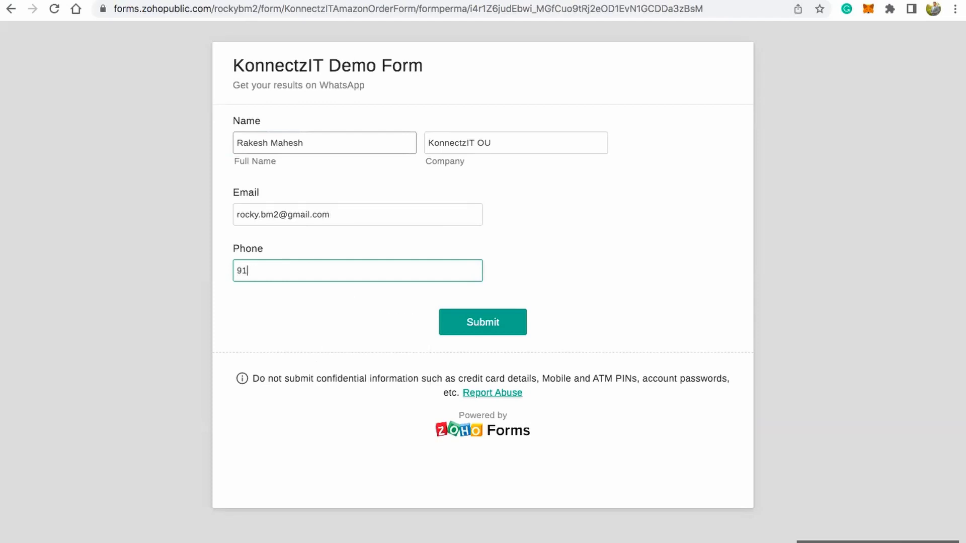
pyautogui.click(477, 326)
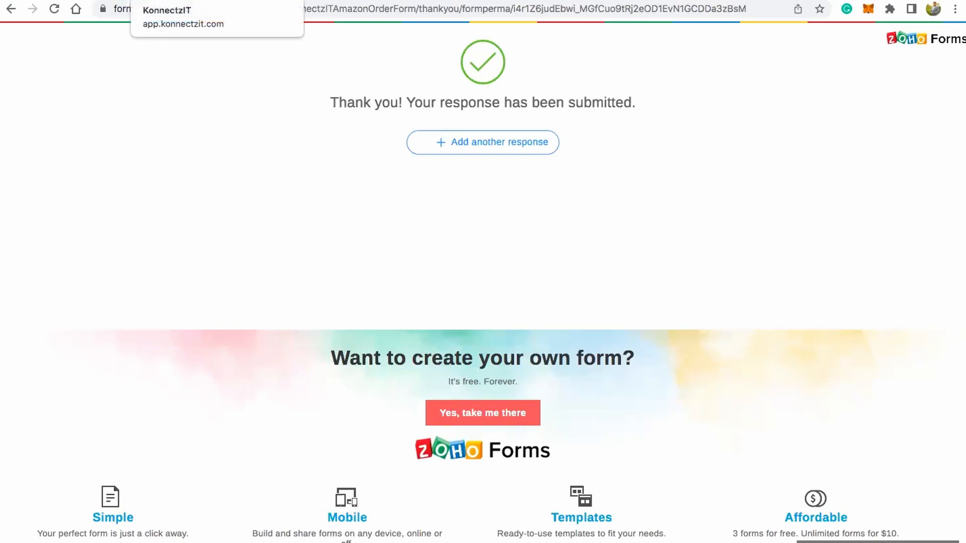
# Step: Switch to KonnectzIT and review the company, email, phone and name fields captured in the Zoho Forms webhook response
pyautogui.click(176, 1)
pyautogui.scroll(-3, 237, 175)
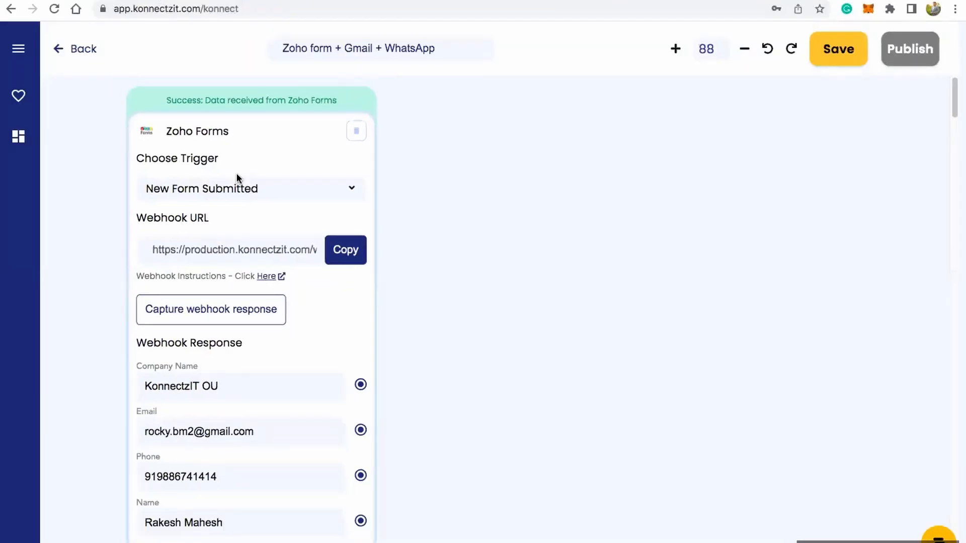
pyautogui.scroll(-3, 246, 388)
pyautogui.scroll(2, 198, 401)
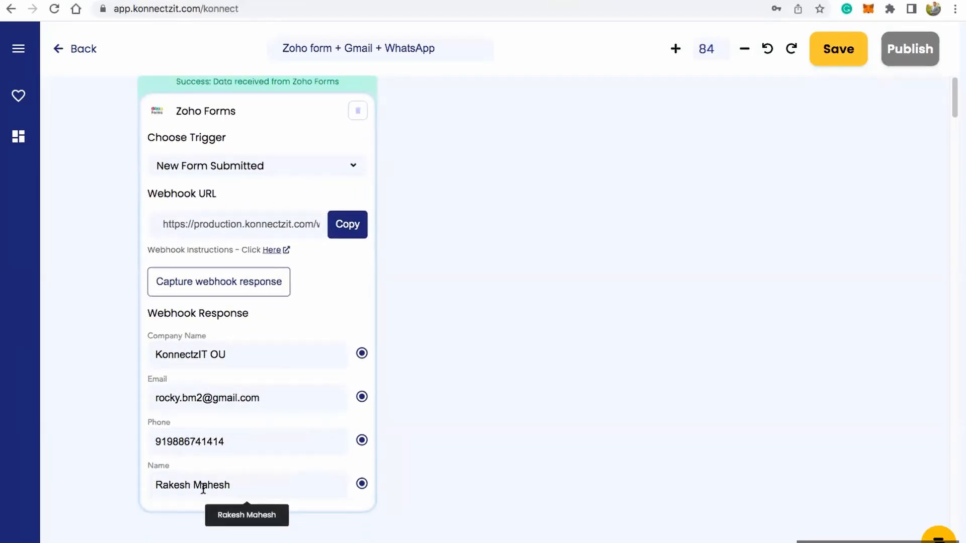
pyautogui.scroll(-2, 294, 349)
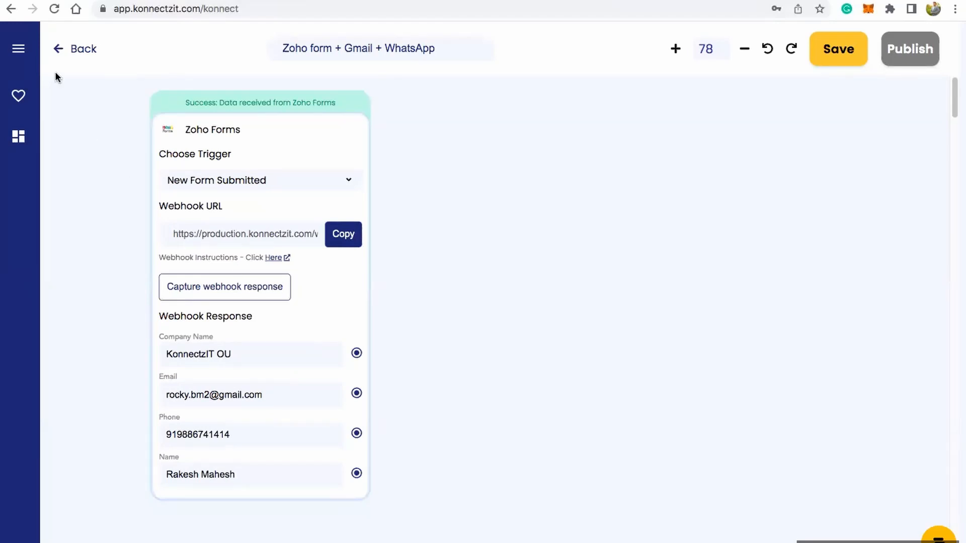
# Step: Add the Text Formatter add-on app to the canvas beside the Zoho Forms card
pyautogui.click(16, 59)
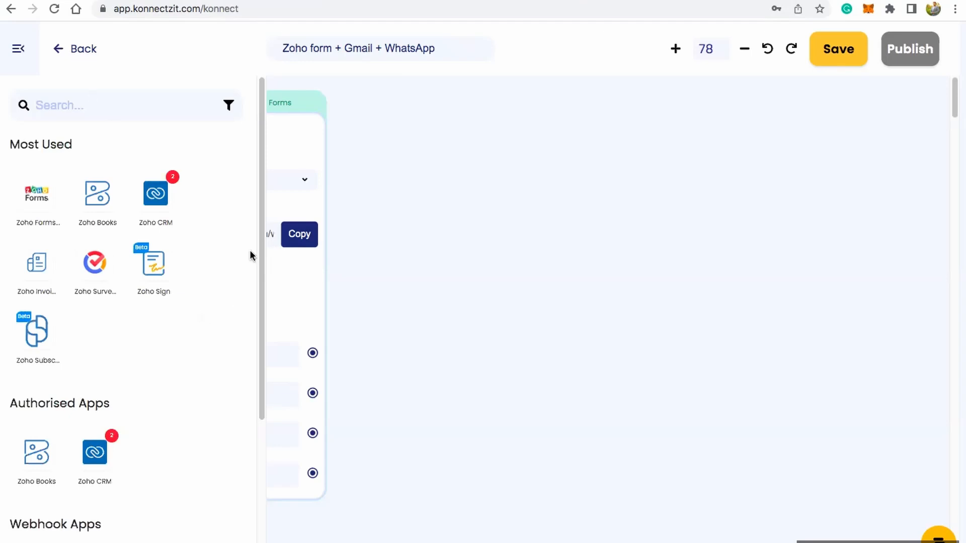
pyautogui.moveTo(254, 272); pyautogui.dragTo(248, 499)
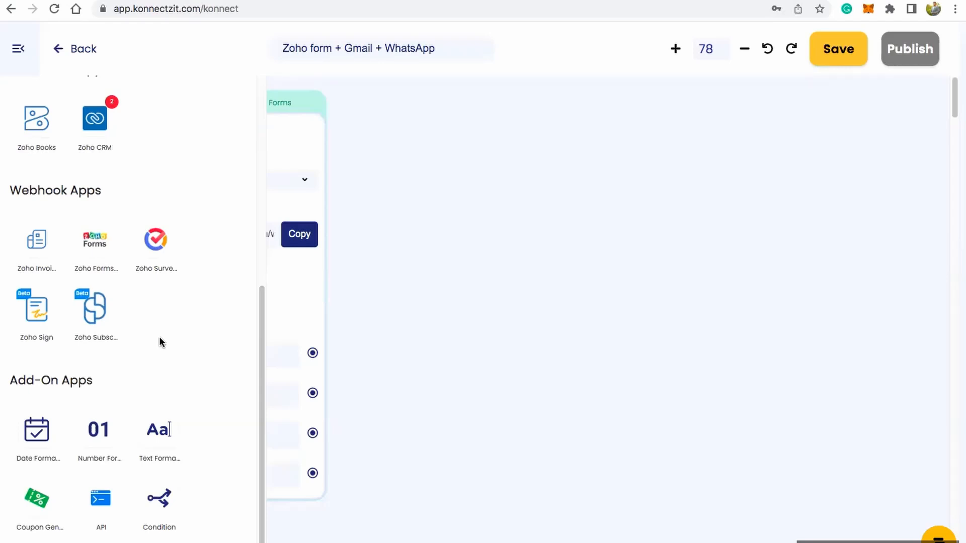
pyautogui.moveTo(159, 430); pyautogui.dragTo(393, 204)
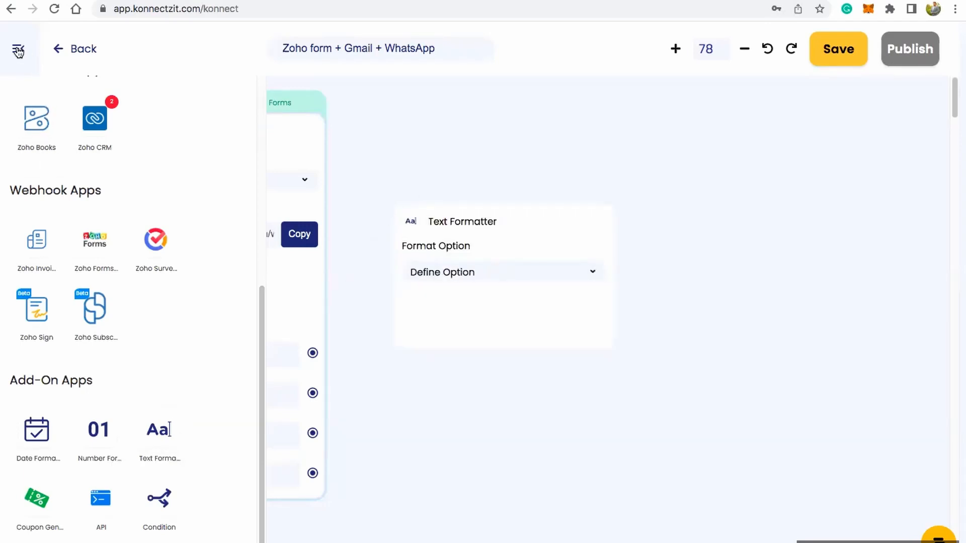
pyautogui.click(18, 50)
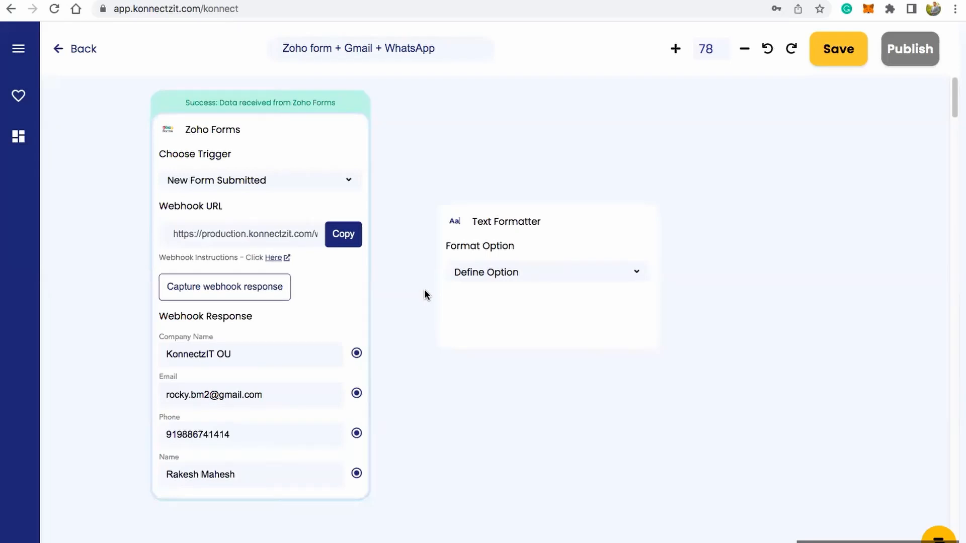
# Step: Set the Text Formatter's format option to Merge Text and connect the Zoho Forms Name and Company Name fields to its Text input
pyautogui.click(498, 274)
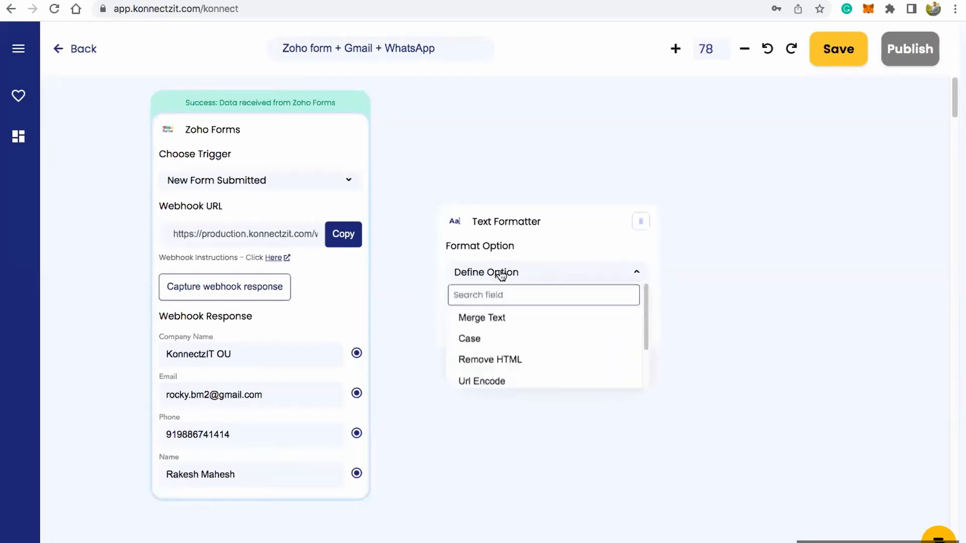
pyautogui.click(492, 322)
pyautogui.scroll(3, 496, 270)
pyautogui.moveTo(339, 500); pyautogui.dragTo(443, 346)
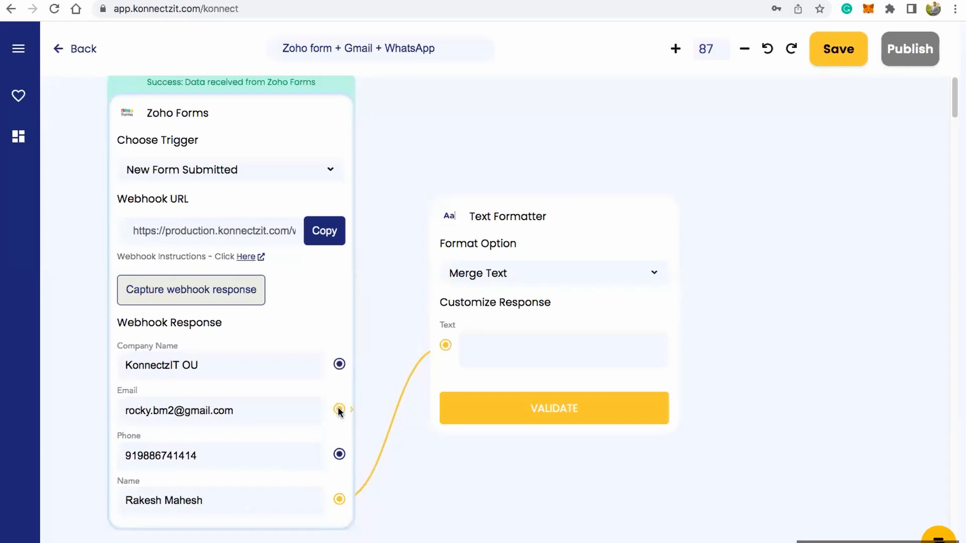
pyautogui.moveTo(340, 364); pyautogui.dragTo(445, 345)
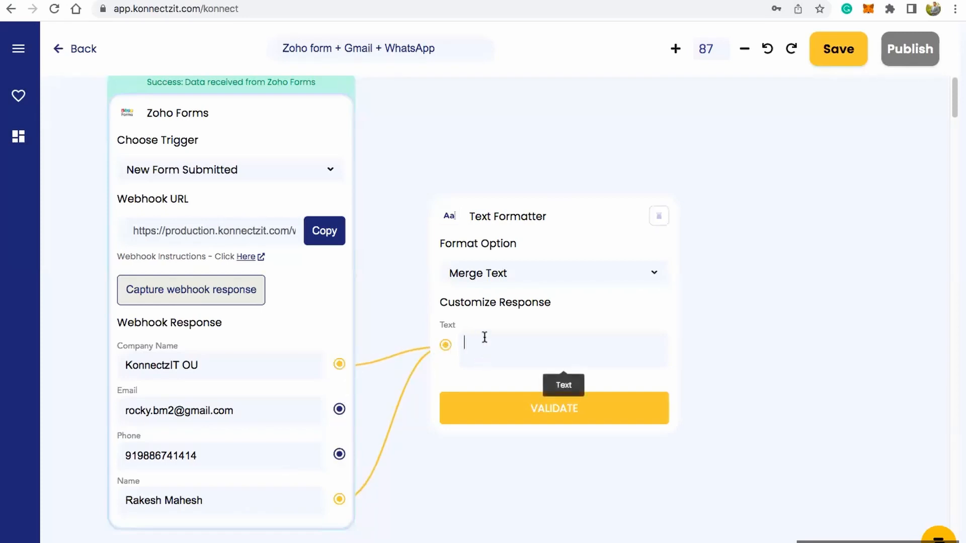
# Step: Begin the Text Formatter message with the greeting "Hi @{Name} ,", using the mapped Name field as a variable
pyautogui.scroll(3, 511, 334)
pyautogui.click(487, 360)
pyautogui.write('Hi')
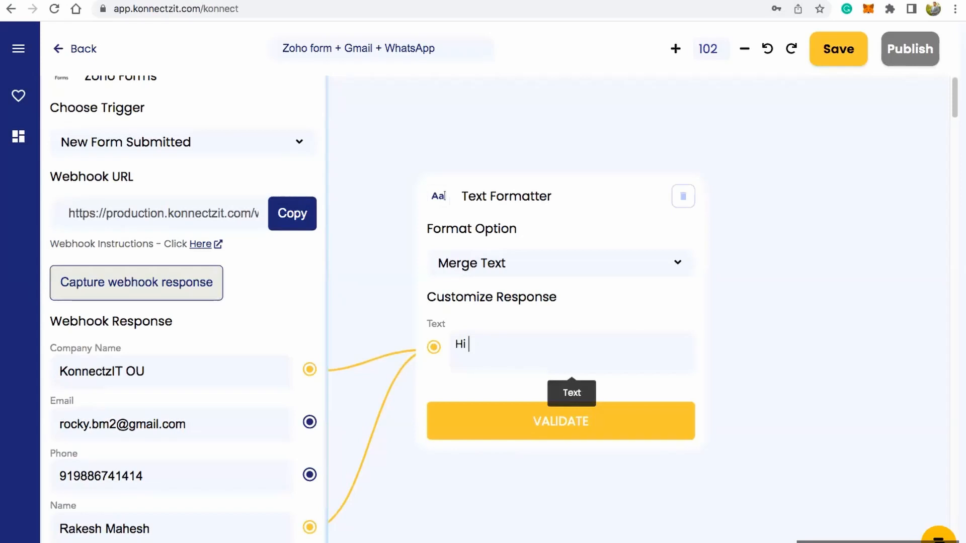
pyautogui.write(' @')
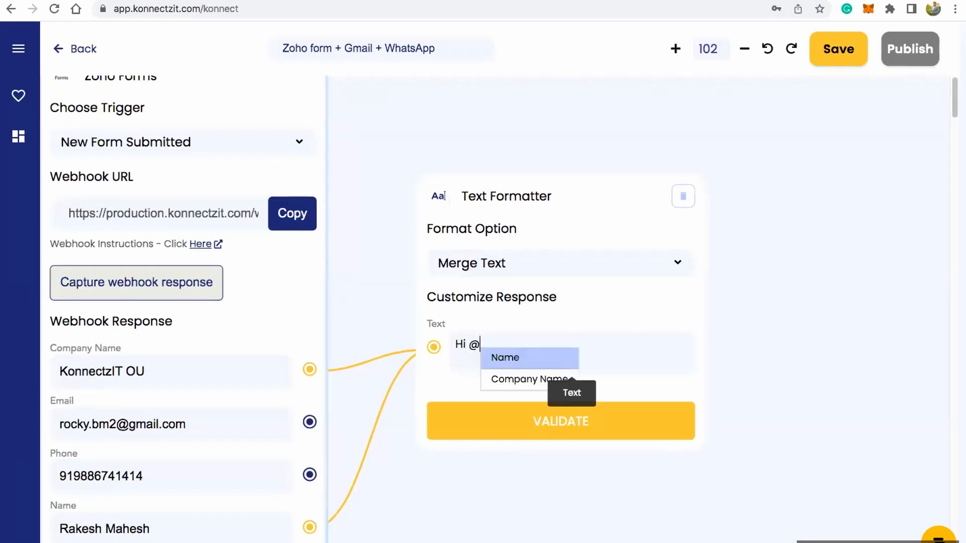
pyautogui.press('Down')
pyautogui.click(511, 358)
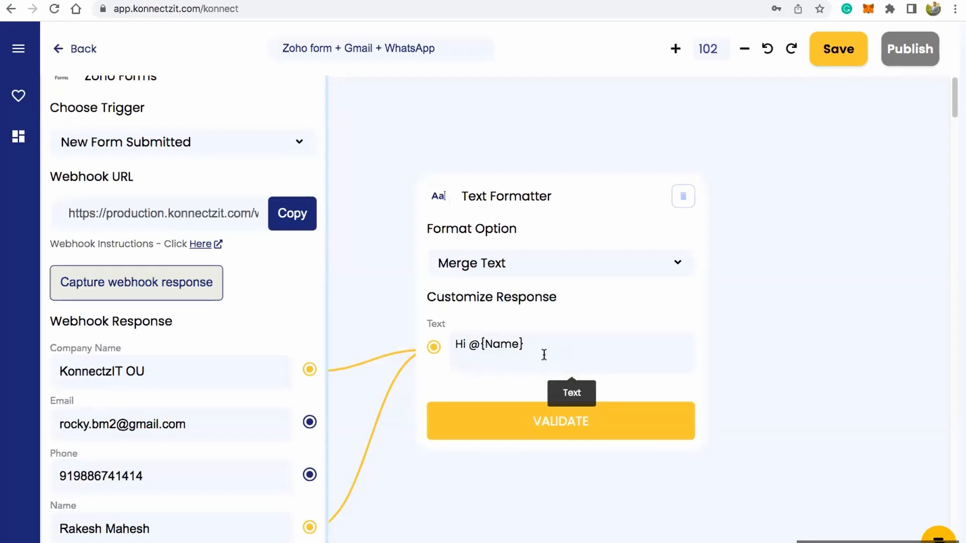
pyautogui.press('Return')
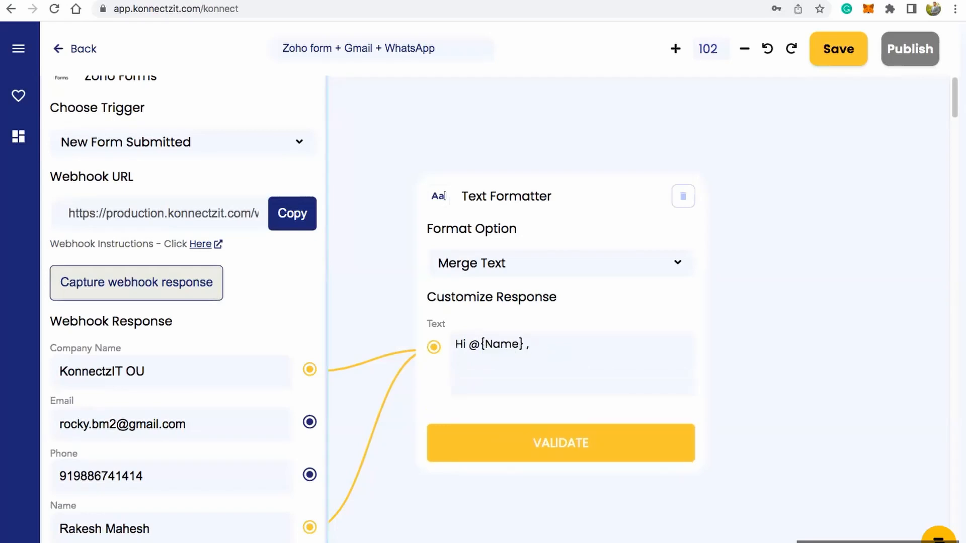
# Step: Add the line "Thanks for choosing KonnectzIT," below the greeting in the Text Formatter message
pyautogui.write('Thanks for chook')
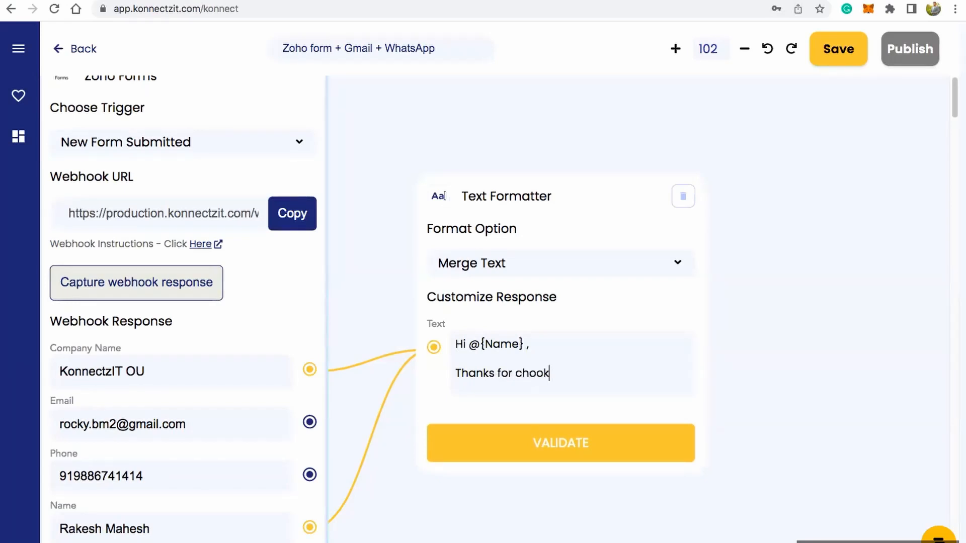
pyautogui.press('BackSpace')
pyautogui.write('sing 2')
pyautogui.press('BackSpace')
pyautogui.write('Konnec')
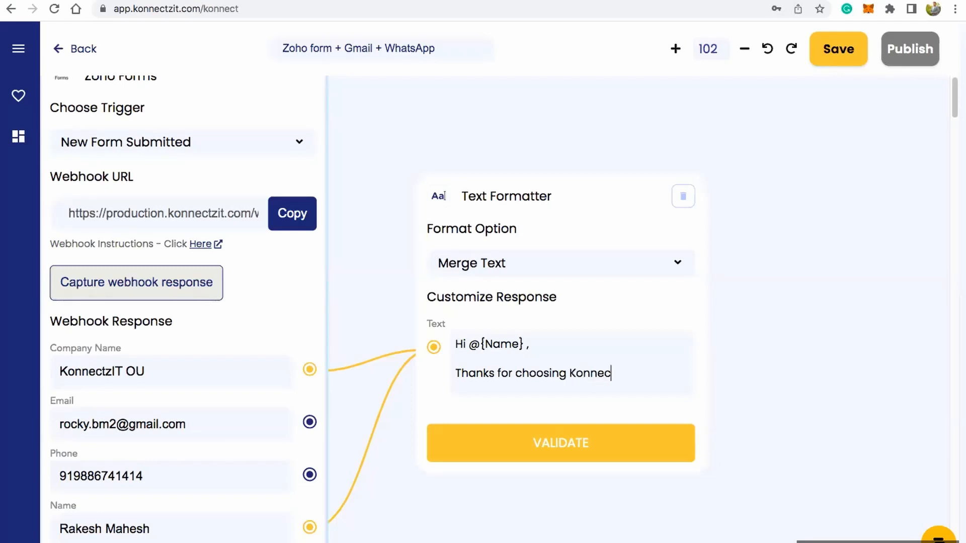
pyautogui.write('tzIT,')
pyautogui.press('Return')
pyautogui.press('Return')
# Step: Add the closing line "Please find our company brouchre here" to the Text Formatter message
pyautogui.write('Pleas')
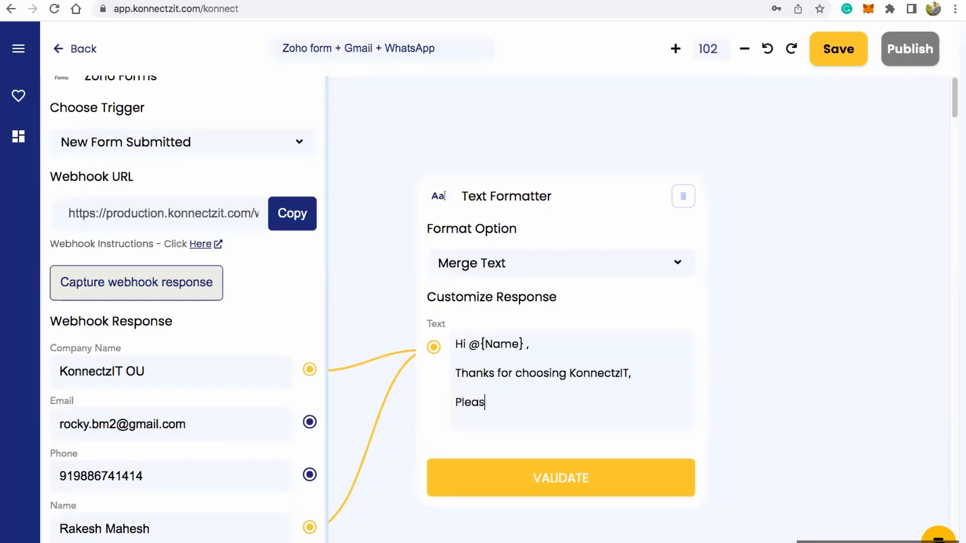
pyautogui.write('e find our compa')
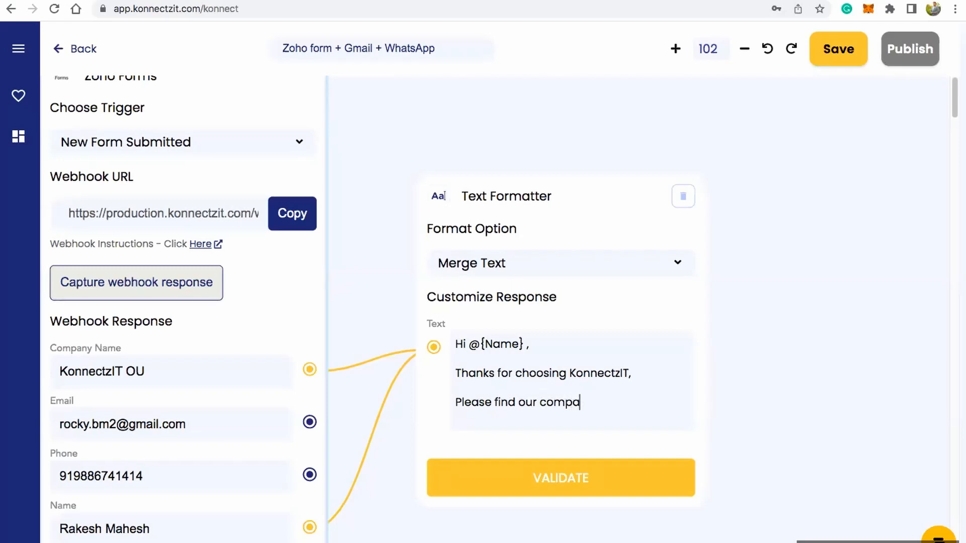
pyautogui.write('ny broucher')
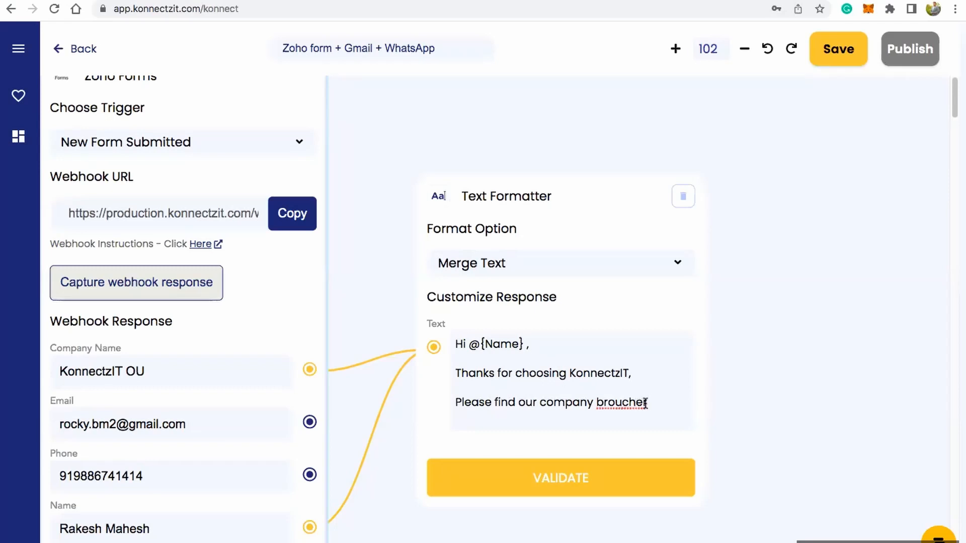
pyautogui.press('BackSpace')
pyautogui.write('re here')
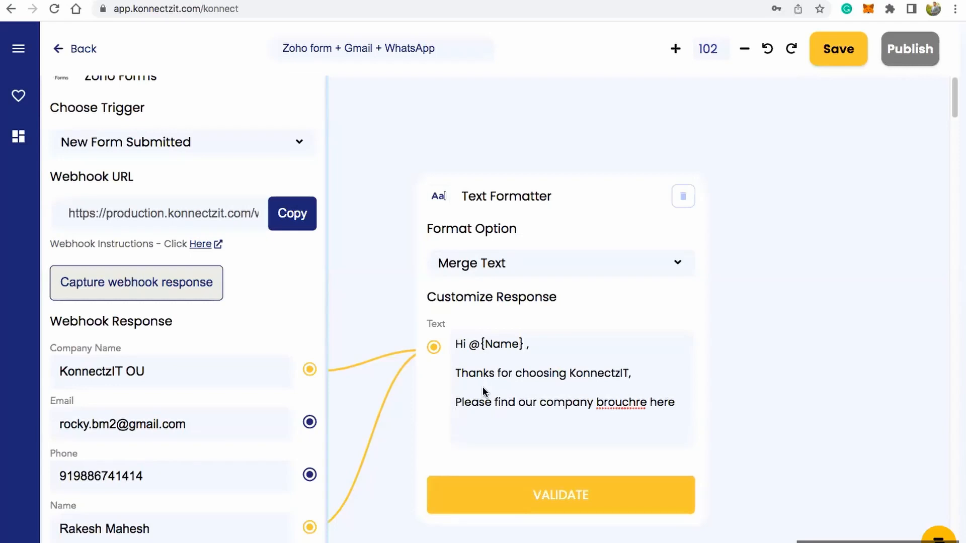
# Step: Switch to Modern-Real-Estate-Trifold-Brochure.pdf in the browser, select its full URL and look through the brochure pages
pyautogui.hotkey('ctrl', 'Tab')
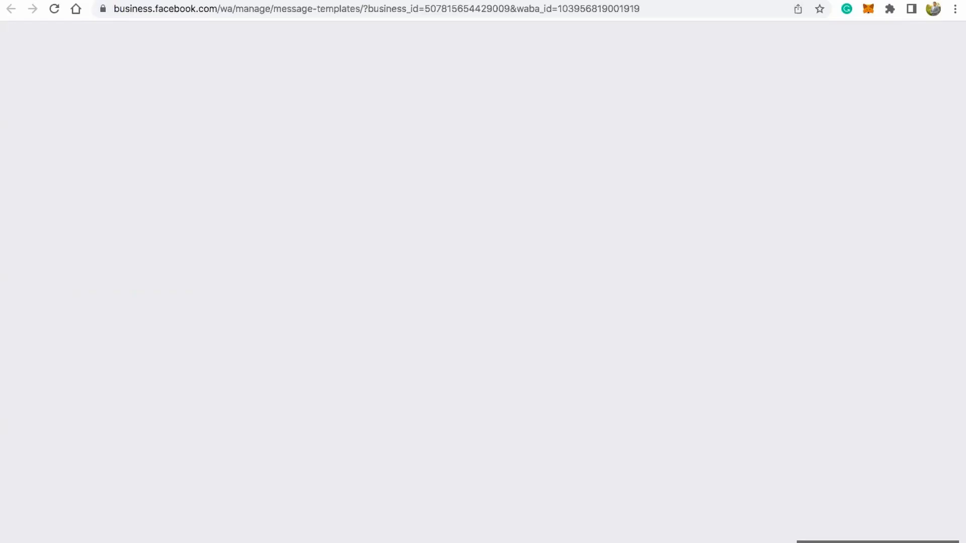
pyautogui.hotkey('ctrl', 'Tab')
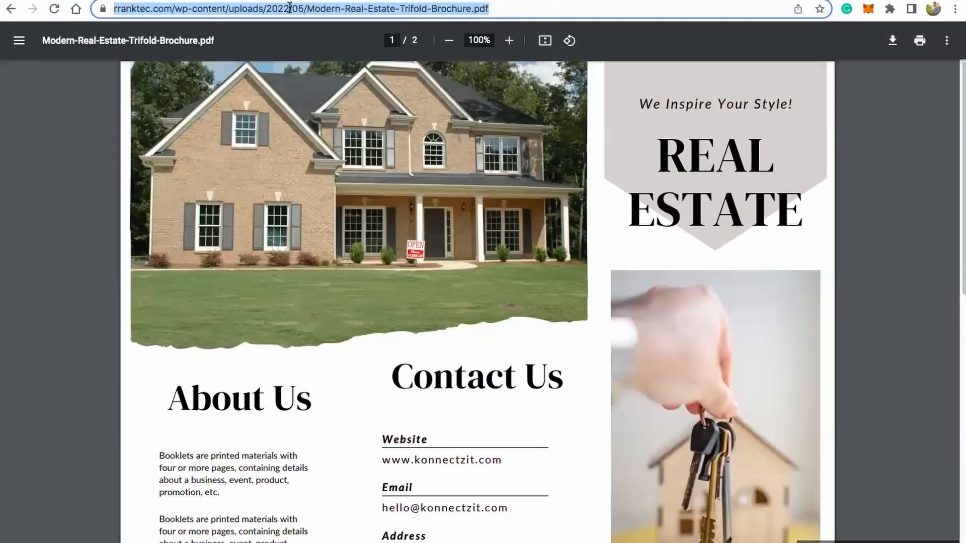
pyautogui.click(290, 7)
pyautogui.hotkey('ctrl', 'a')
pyautogui.hotkey('ctrl', 'c')
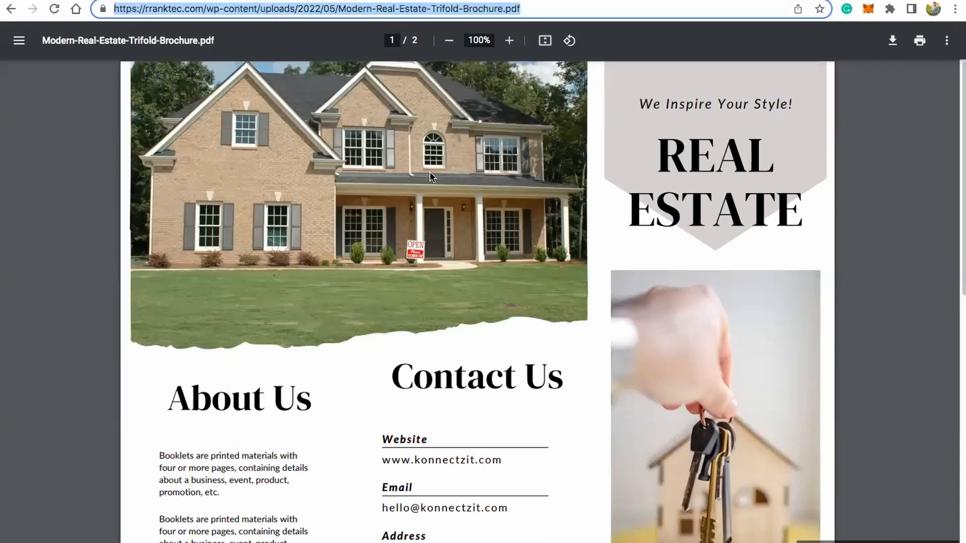
pyautogui.scroll(-10, 469, 310)
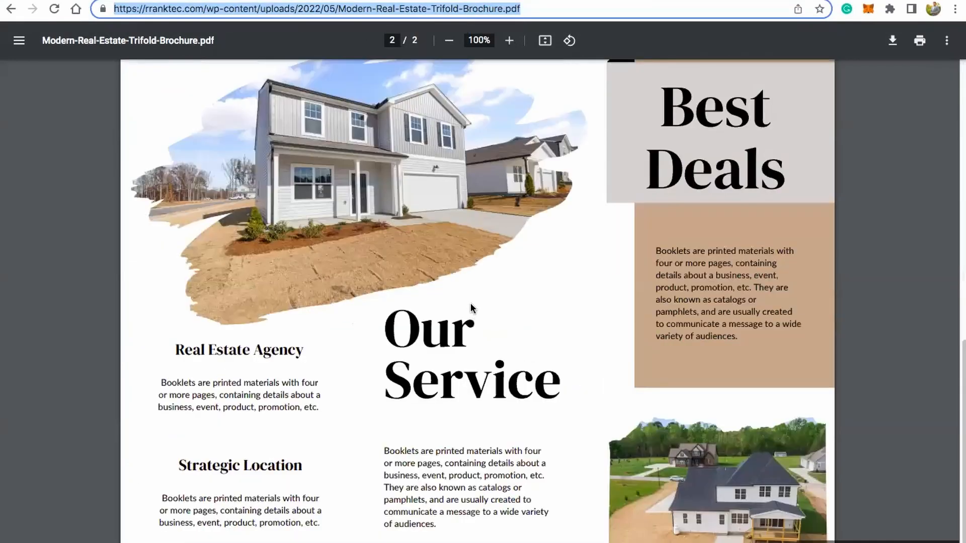
pyautogui.scroll(10, 470, 303)
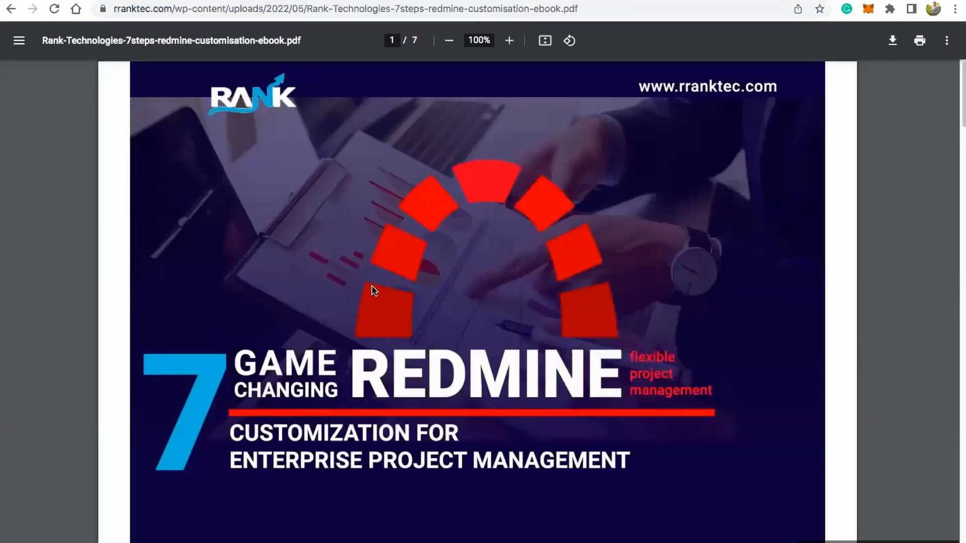
# Step: Paste the brochure URL into the Text Formatter message and add the sign-off "Regards," with "Team KonnectzIT" on the line below
pyautogui.scroll(-15, 373, 289)
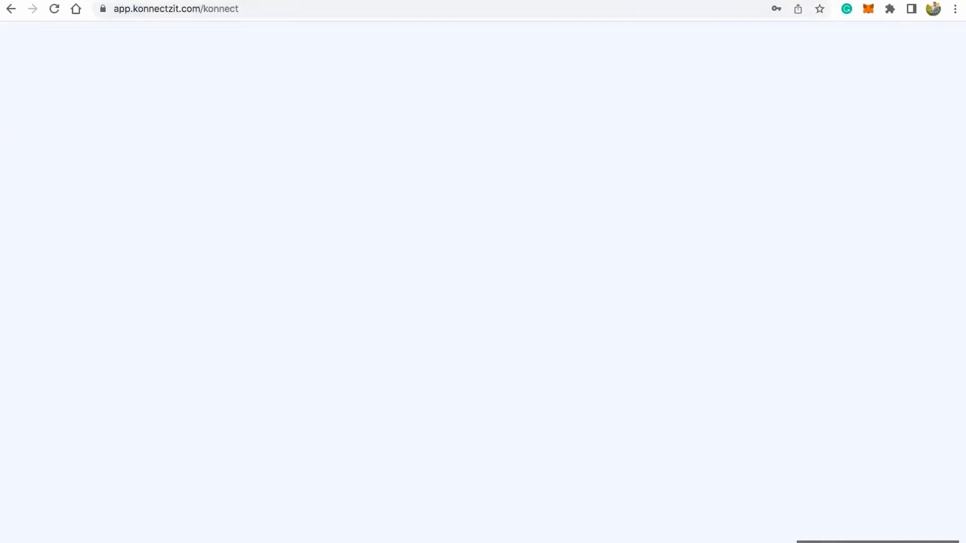
pyautogui.hotkey('ctrl', 'v')
pyautogui.press('Return')
pyautogui.press('Return')
pyautogui.write('Regards')
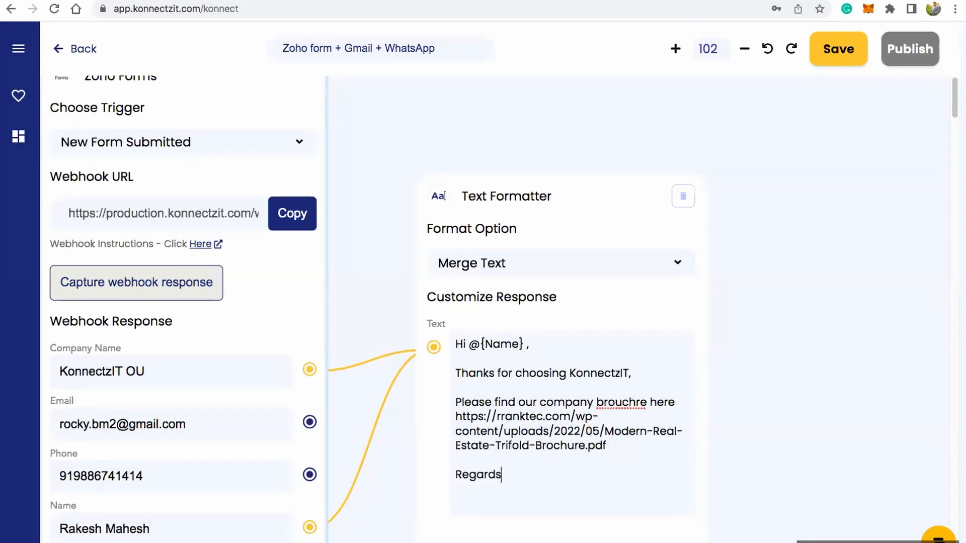
pyautogui.write(',')
pyautogui.press('Return')
pyautogui.write('Team KonnectzIT')
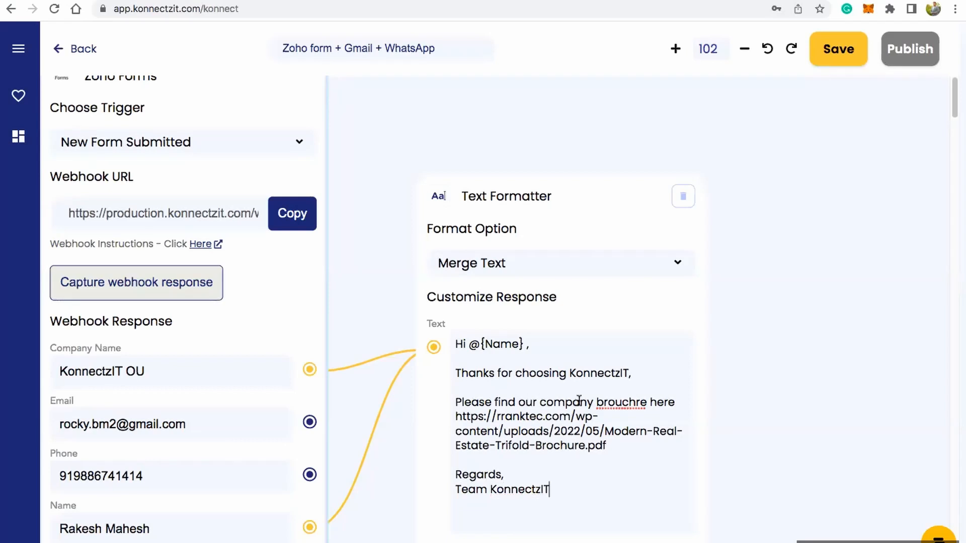
# Step: Insert "for @{Company Name}" after "brouchre" in the Text Formatter message, using the mapped Company Name field as a variable
pyautogui.click(647, 403)
pyautogui.write('for @')
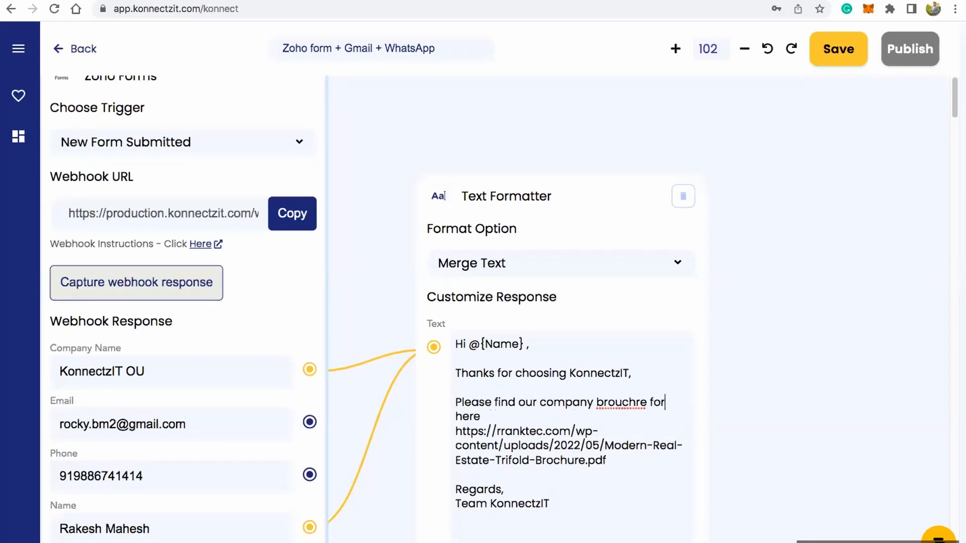
pyautogui.press('Return')
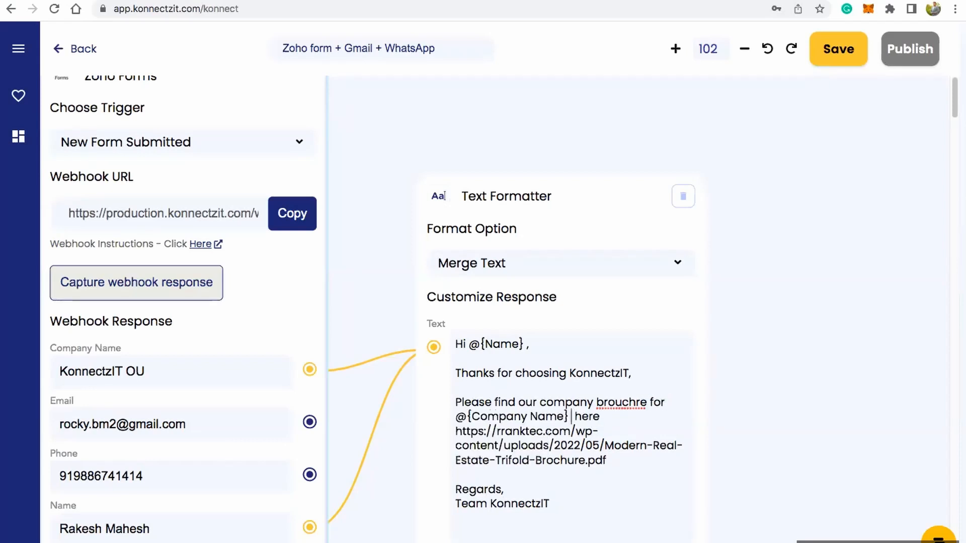
# Step: Reposition the Text Formatter card beside the Zoho Forms card and validate its message
pyautogui.scroll(-2, 620, 487)
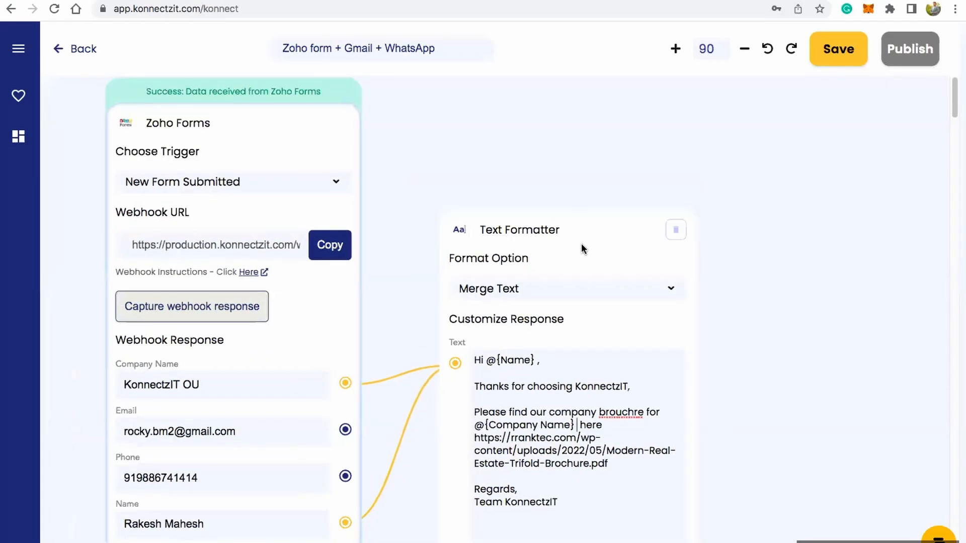
pyautogui.scroll(-3, 566, 68)
pyautogui.moveTo(558, 111); pyautogui.dragTo(556, 129)
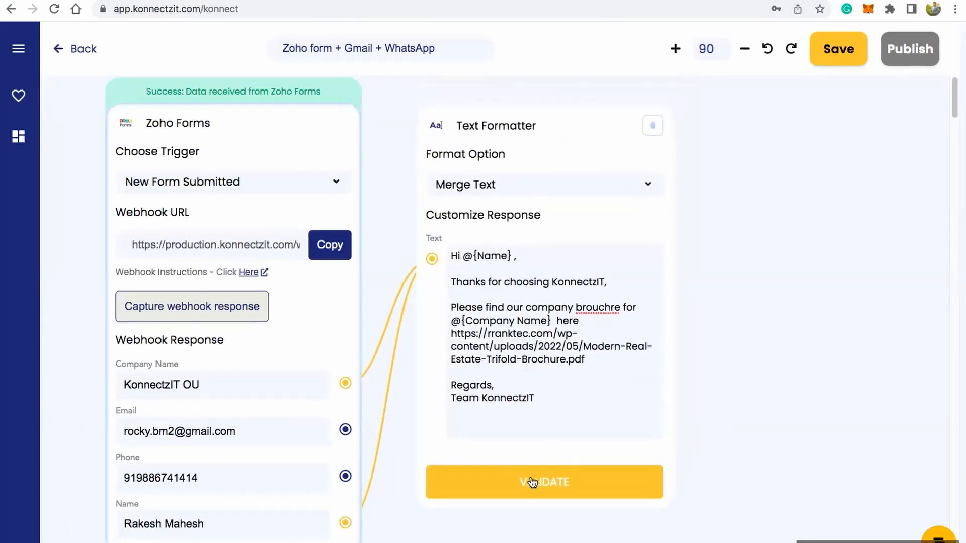
pyautogui.click(576, 491)
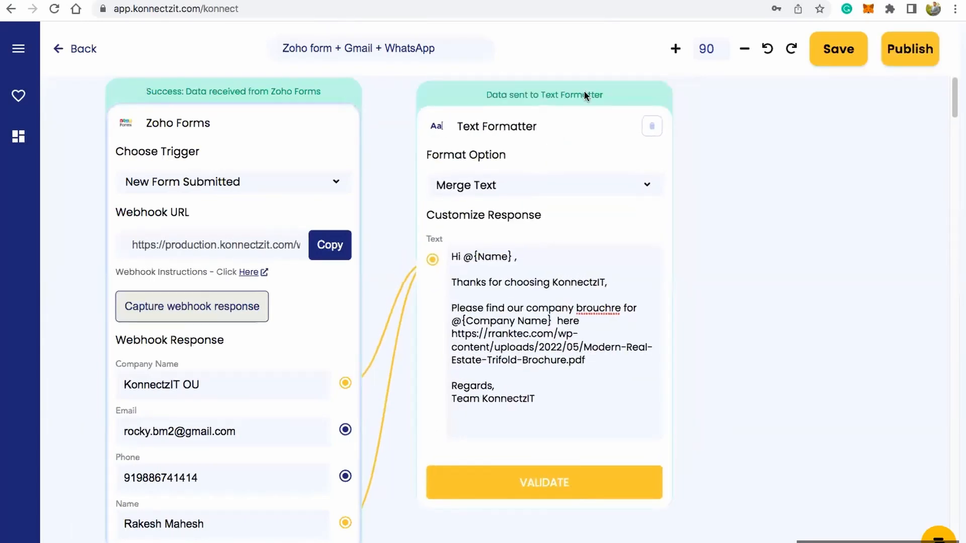
pyautogui.moveTo(578, 132); pyautogui.dragTo(559, 146)
# Step: Search the app library for Gmail and place a Gmail card on the canvas beyond the Text Formatter card
pyautogui.scroll(-1, 639, 297)
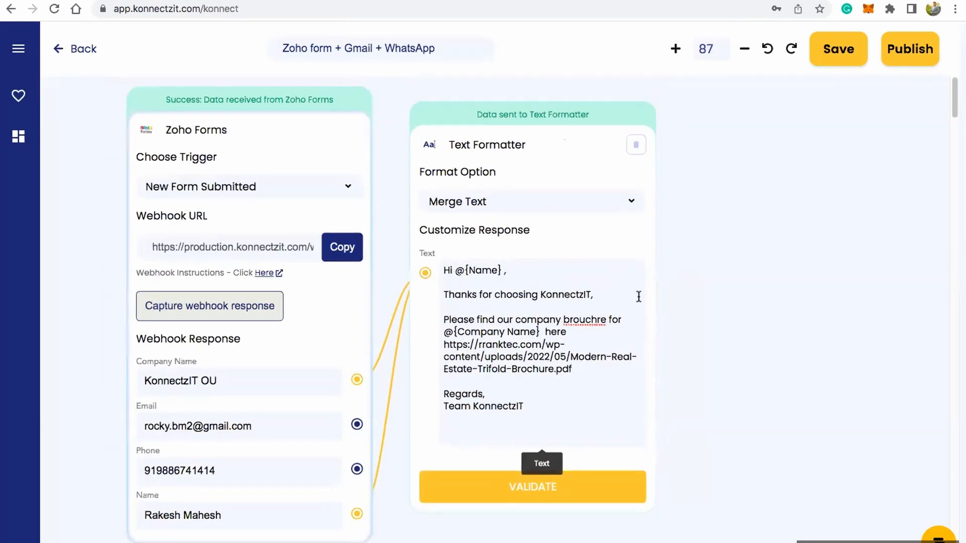
pyautogui.scroll(-1, 639, 297)
pyautogui.hscroll(3, 753, 360)
pyautogui.hscroll(-1, 762, 361)
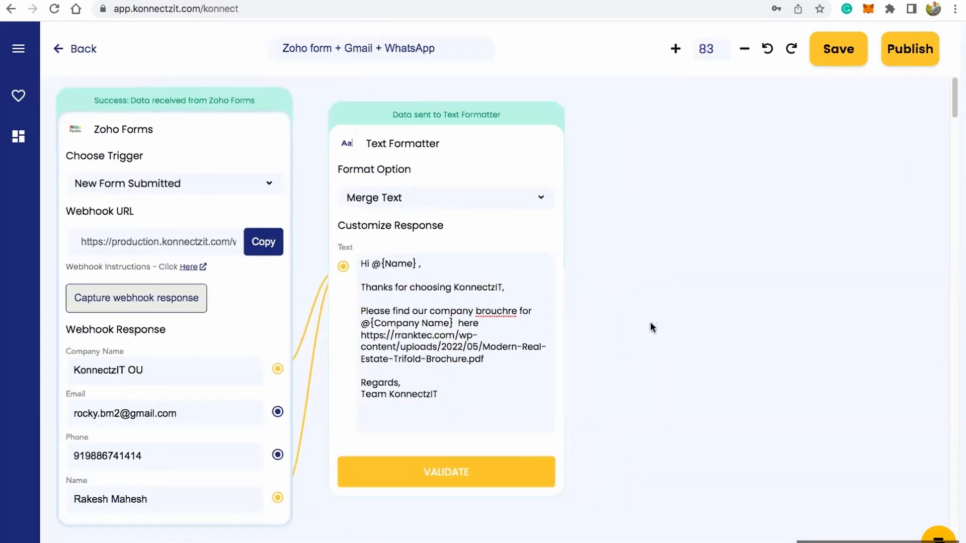
pyautogui.click(19, 50)
pyautogui.click(54, 109)
pyautogui.write('ga')
pyautogui.press('BackSpace')
pyautogui.write('ma')
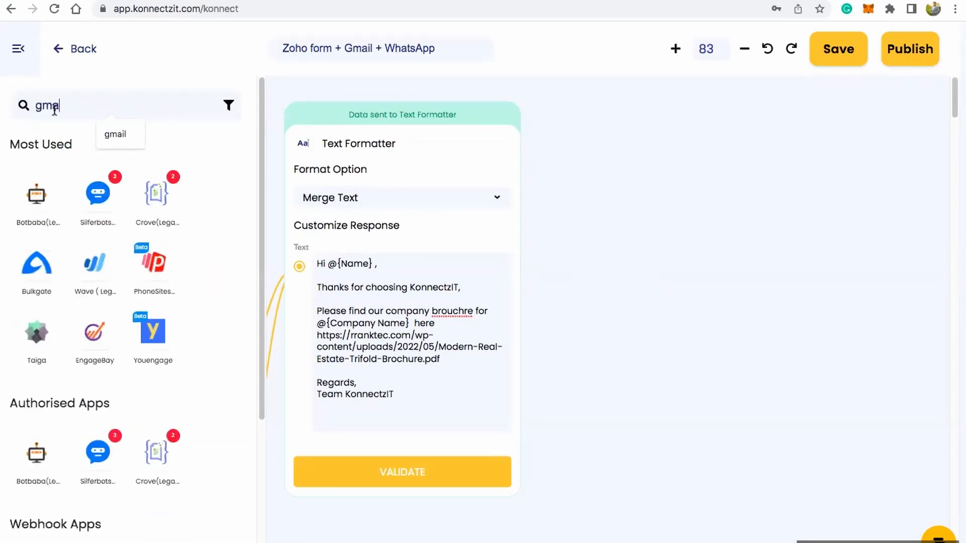
pyautogui.moveTo(35, 201); pyautogui.dragTo(610, 146)
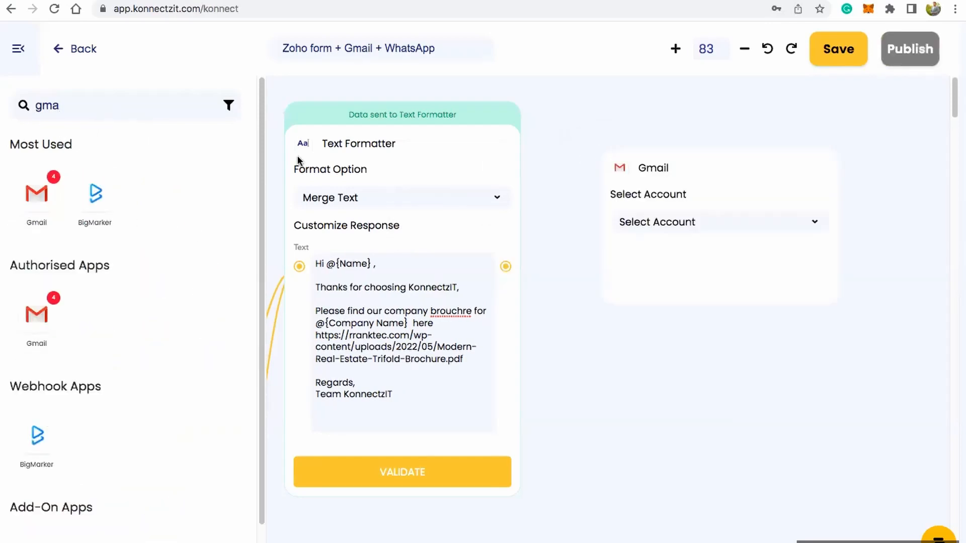
pyautogui.click(16, 49)
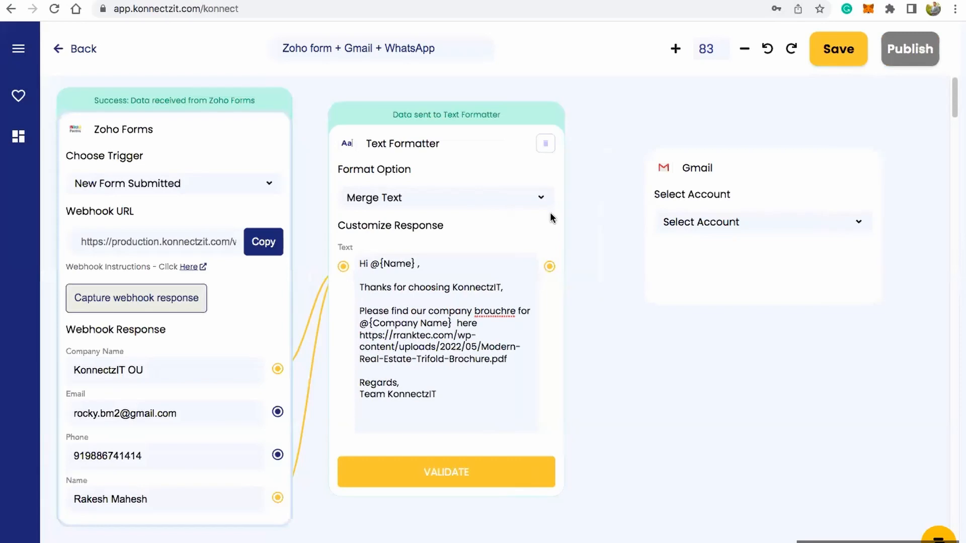
# Step: Set the Gmail card to use Gmail Account #4 with the Send Email action, leaving the content type unselected
pyautogui.click(704, 176)
pyautogui.click(700, 278)
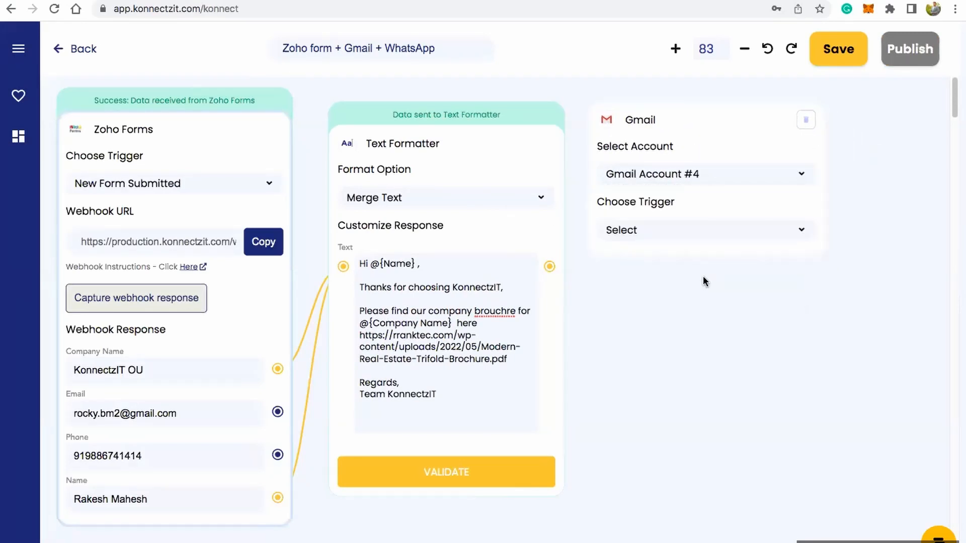
pyautogui.click(692, 230)
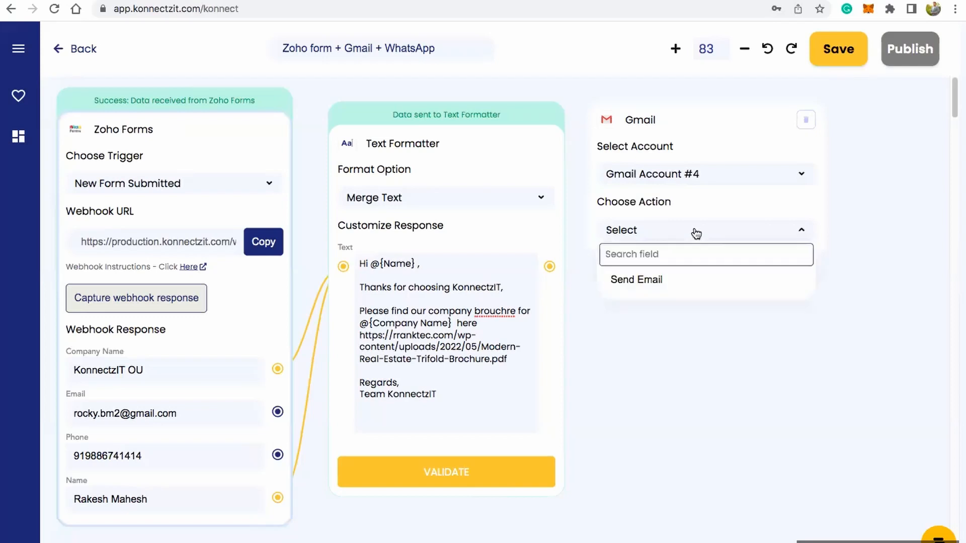
pyautogui.click(685, 279)
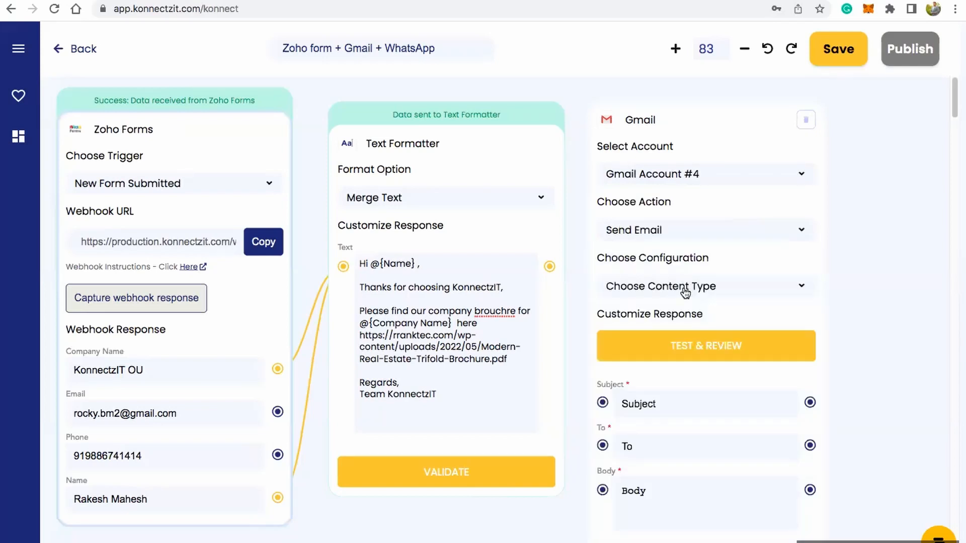
pyautogui.click(685, 290)
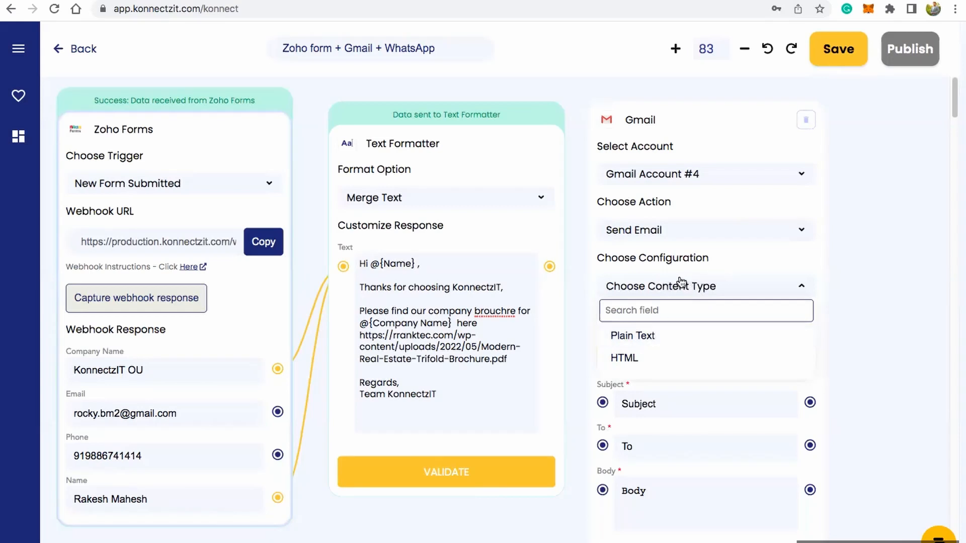
pyautogui.click(695, 292)
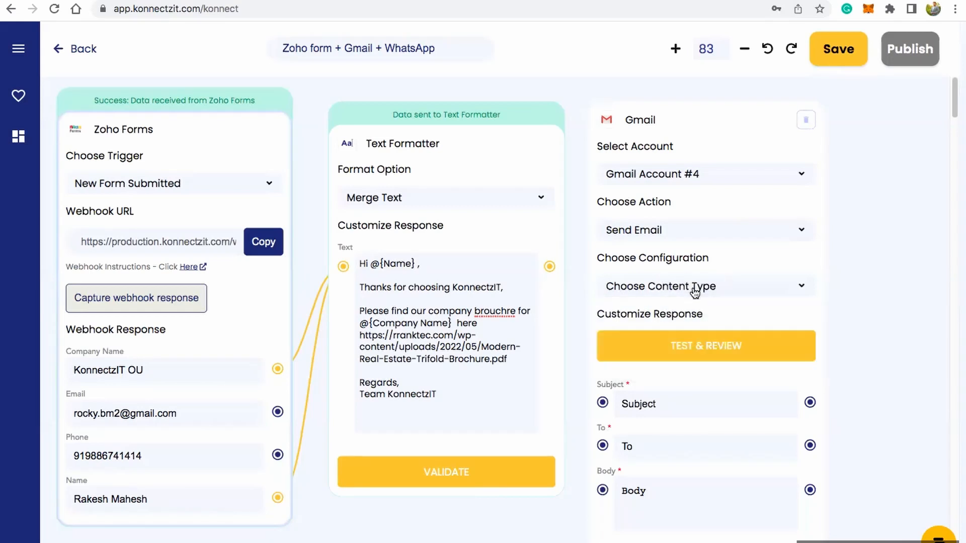
# Step: Map the Text Formatter output to the Gmail Body and the form's Email to To, and enter the subject "KonnectzIT Demo"
pyautogui.moveTo(577, 378); pyautogui.dragTo(602, 490)
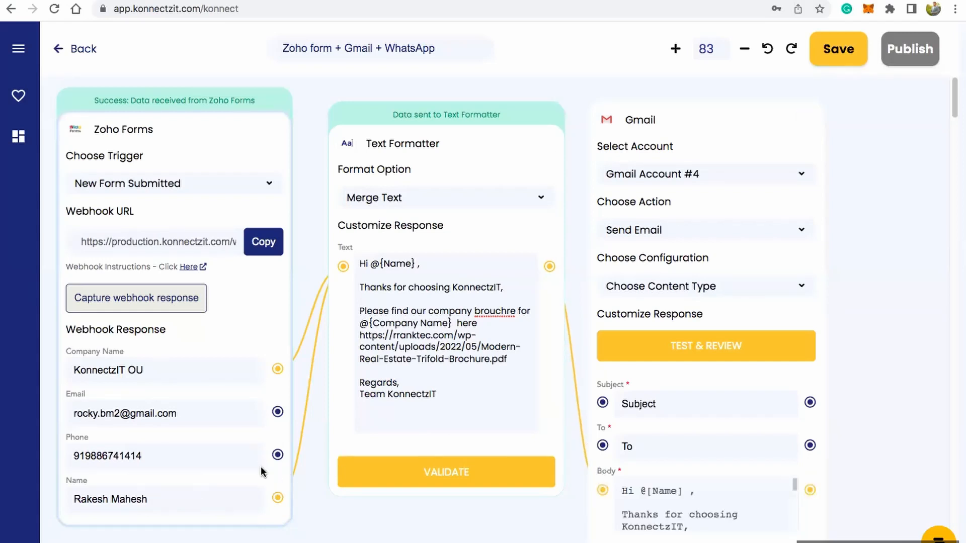
pyautogui.moveTo(278, 412); pyautogui.dragTo(603, 446)
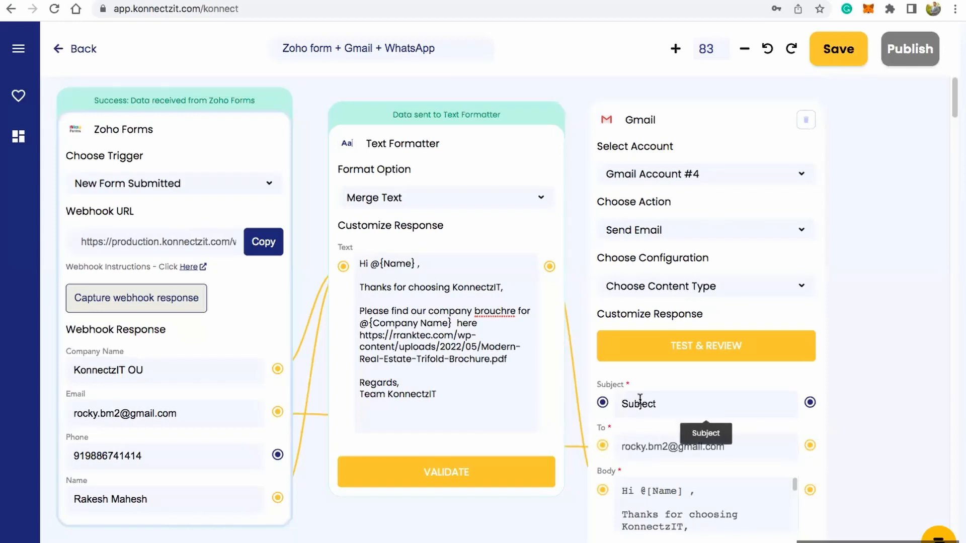
pyautogui.write('KonnectzIT Demo')
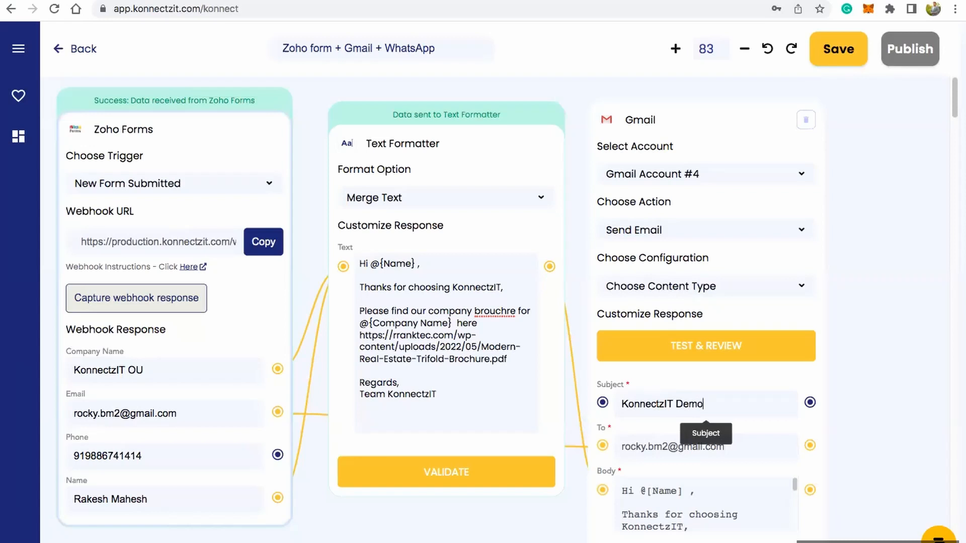
# Step: Run the Gmail card's test, switch to the Gmail inbox and open the received "KonnectzIT Demo" email
pyautogui.click(706, 345)
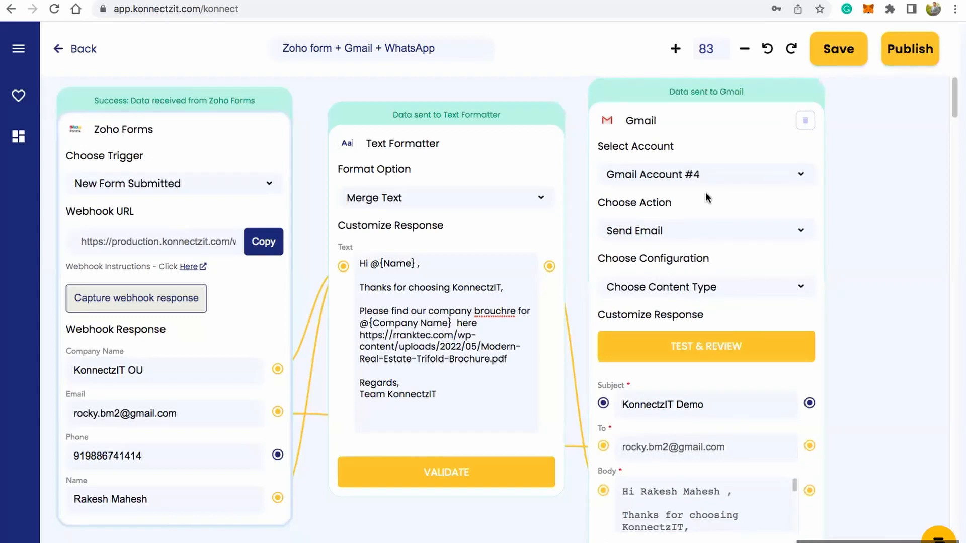
pyautogui.hotkey('ctrl', 'Tab')
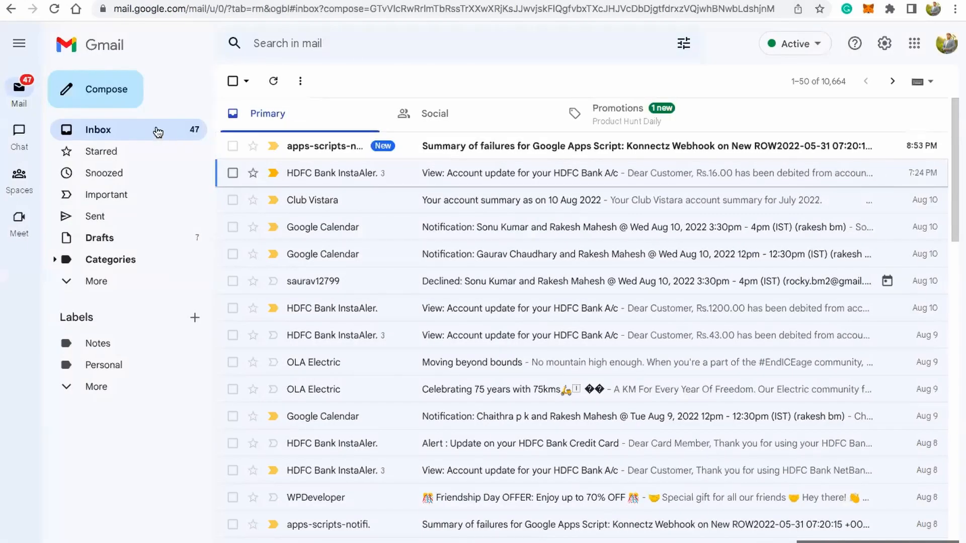
pyautogui.click(157, 127)
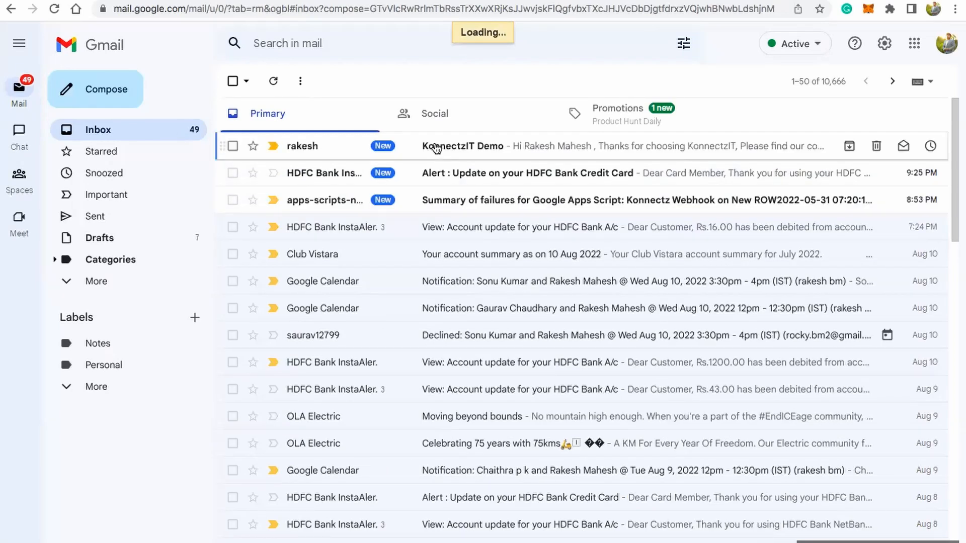
pyautogui.click(436, 147)
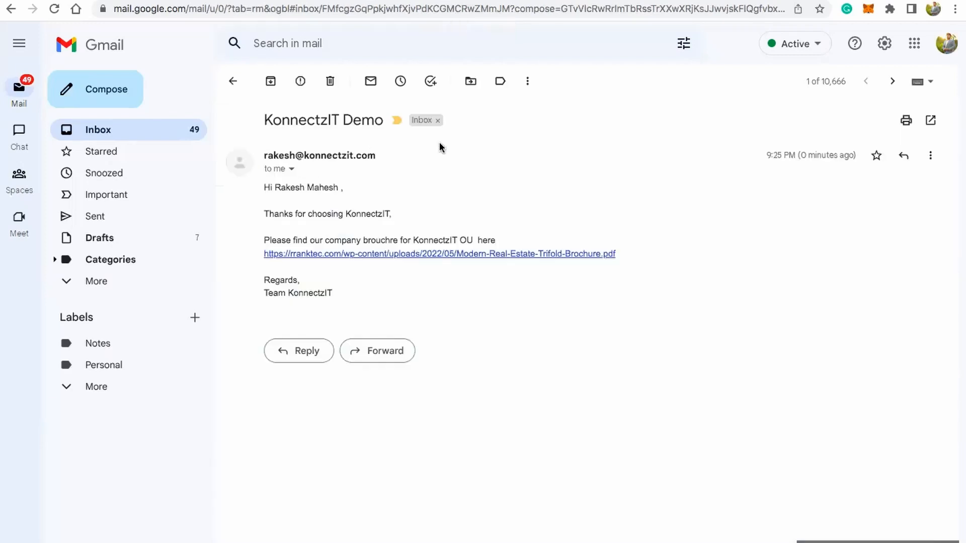
# Step: Check the received email's subject, greeting name, thank-you line, brochure sentence and inserted company name
pyautogui.moveTo(265, 120); pyautogui.dragTo(383, 123)
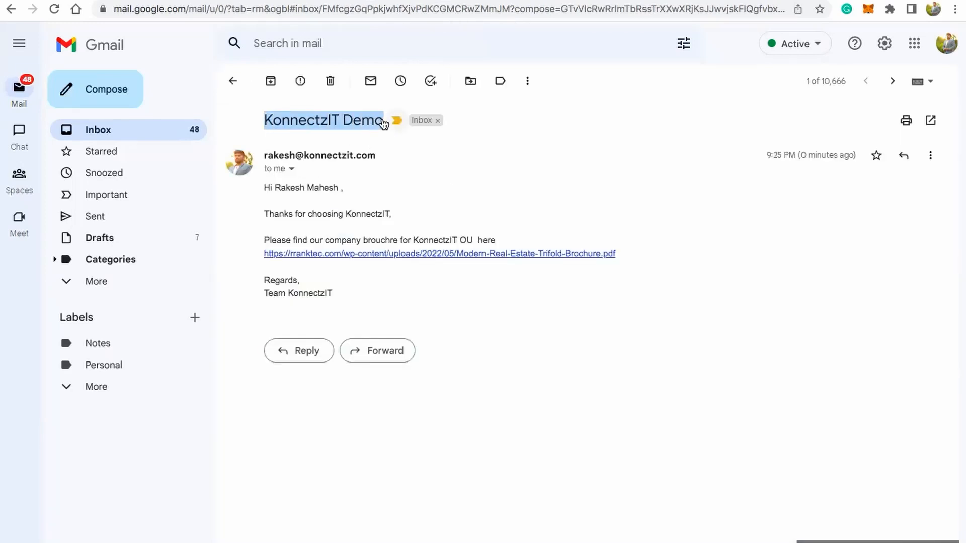
pyautogui.click(332, 117)
pyautogui.moveTo(264, 187); pyautogui.dragTo(337, 192)
pyautogui.click(306, 190)
pyautogui.doubleClick(316, 189)
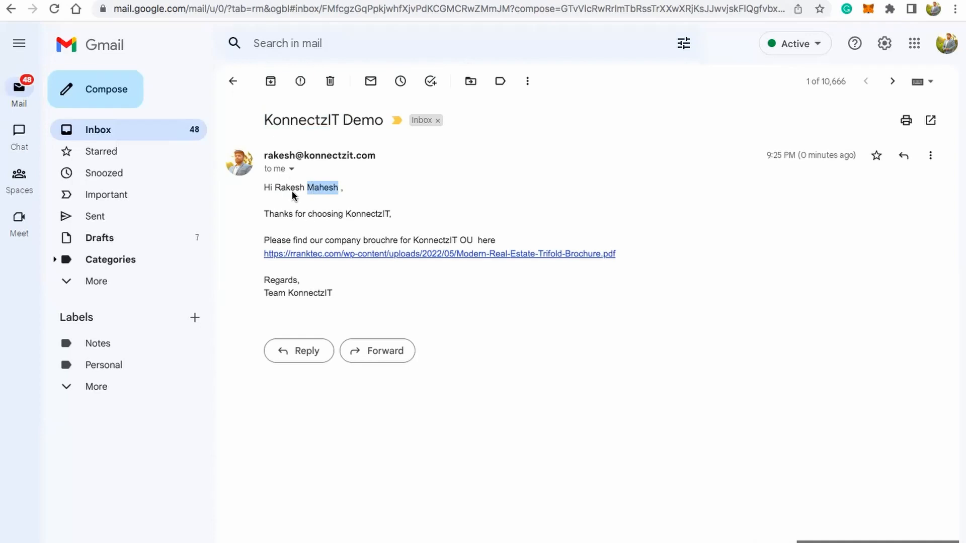
pyautogui.tripleClick(302, 215)
pyautogui.click(357, 242)
pyautogui.moveTo(276, 240); pyautogui.dragTo(398, 240)
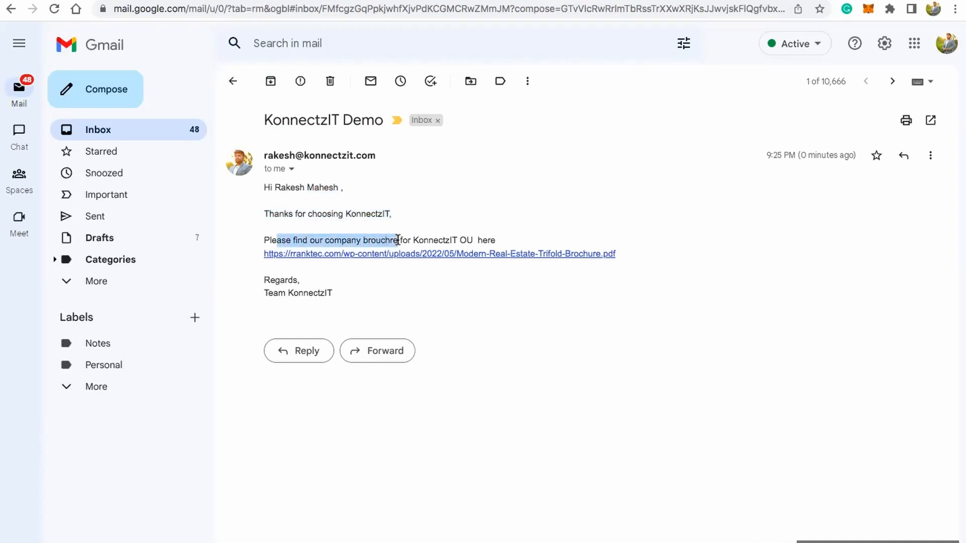
pyautogui.doubleClick(433, 239)
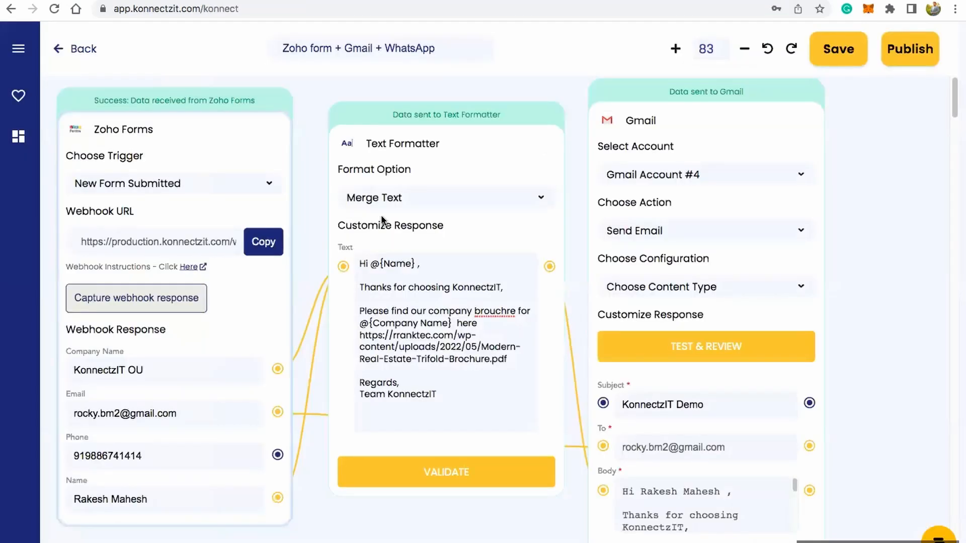
# Step: Return to the KonnectzIT workflow and add a Number Formatter card from the add-on apps beside the Gmail card
pyautogui.scroll(-4, 382, 220)
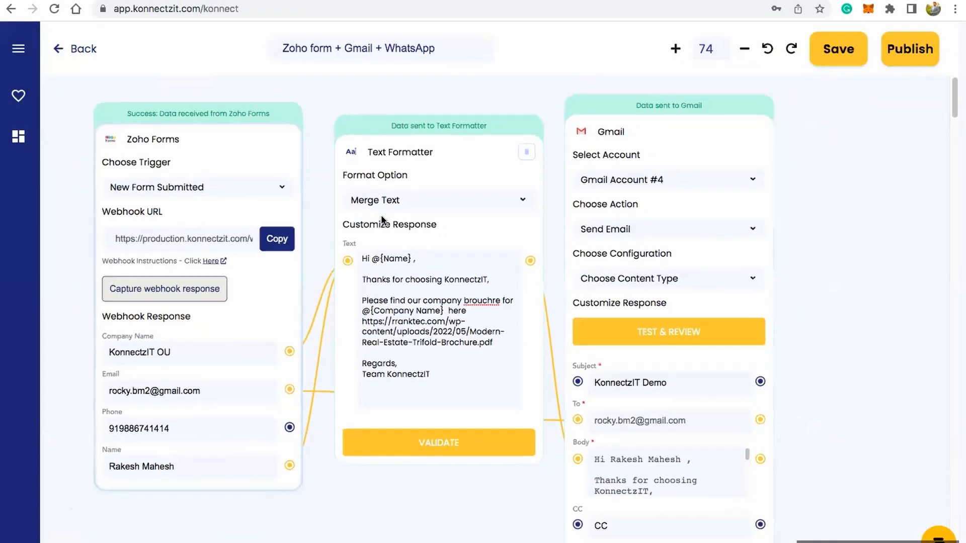
pyautogui.hscroll(3, 356, 501)
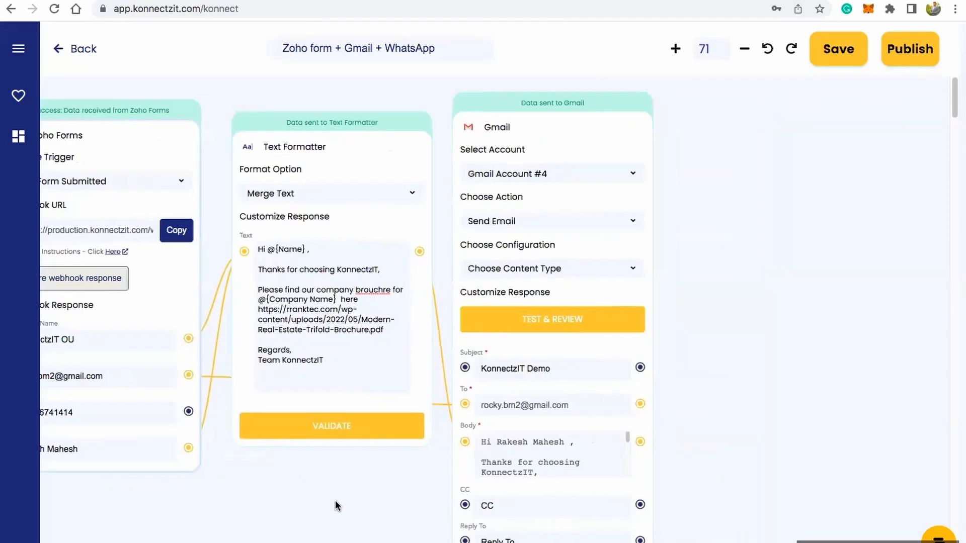
pyautogui.hscroll(2, 801, 328)
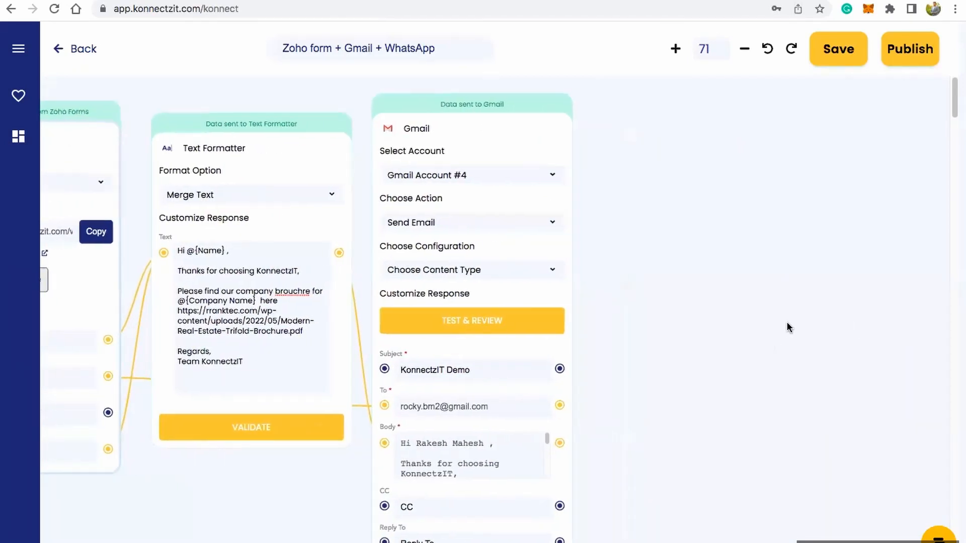
pyautogui.click(18, 49)
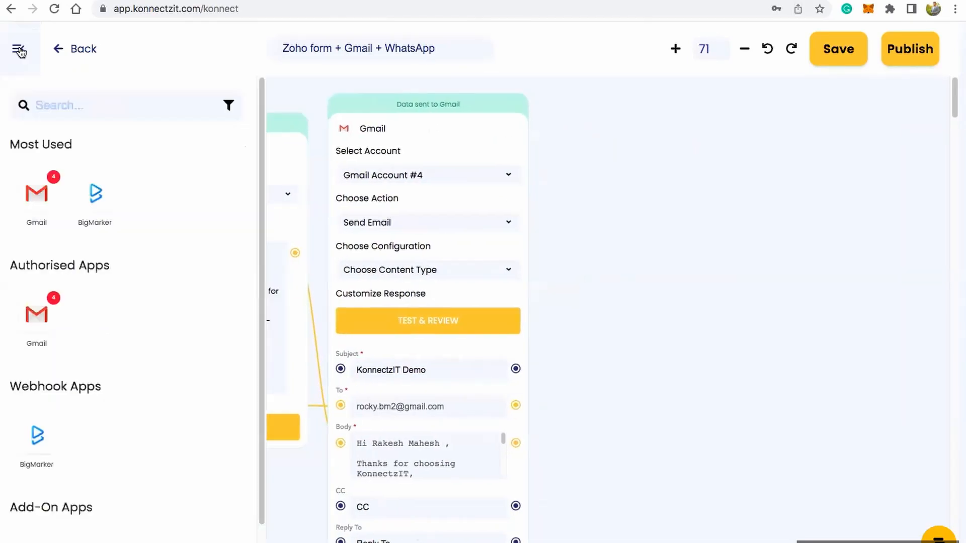
pyautogui.scroll(-3, 151, 353)
pyautogui.moveTo(100, 430); pyautogui.dragTo(618, 168)
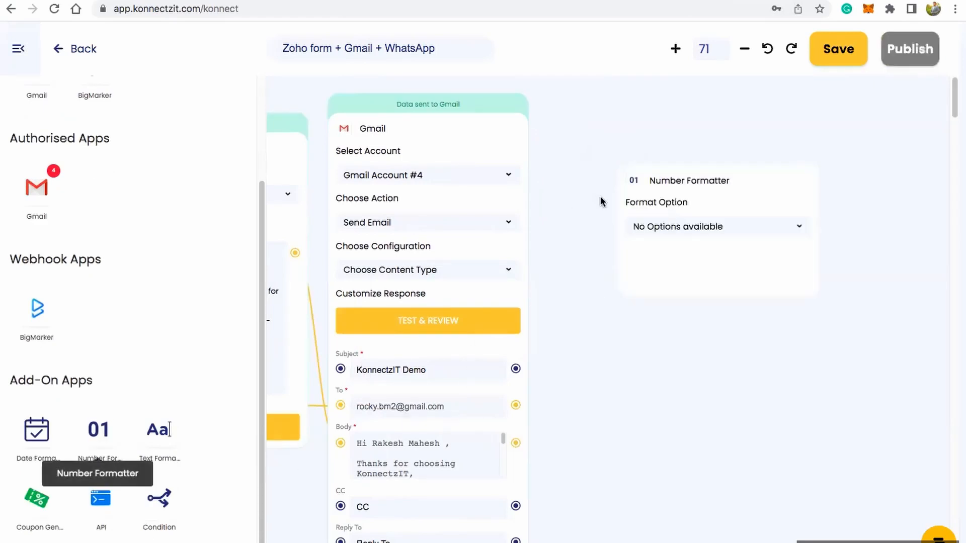
pyautogui.click(18, 48)
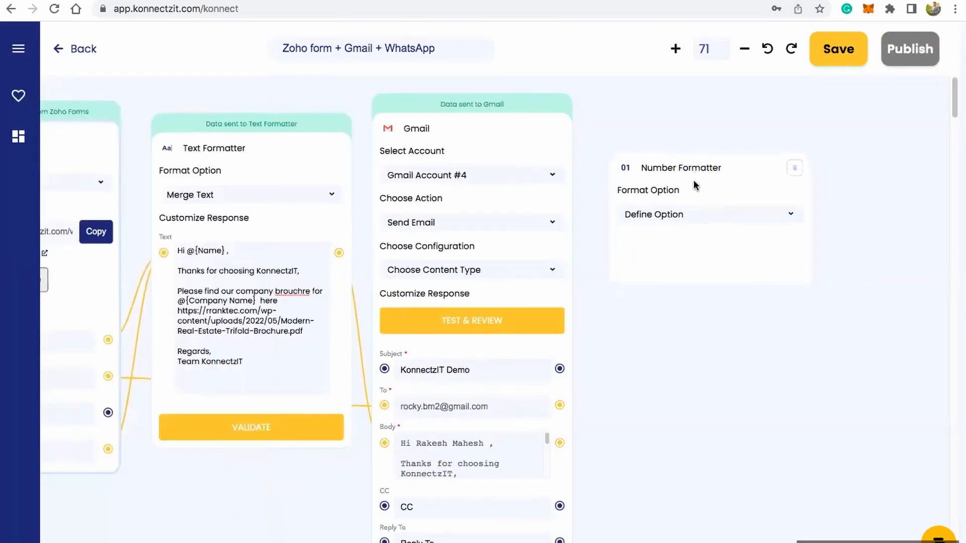
# Step: Set the Number Formatter card to Format Phone Number with the "No Symbols, International" phone number format
pyautogui.click(702, 215)
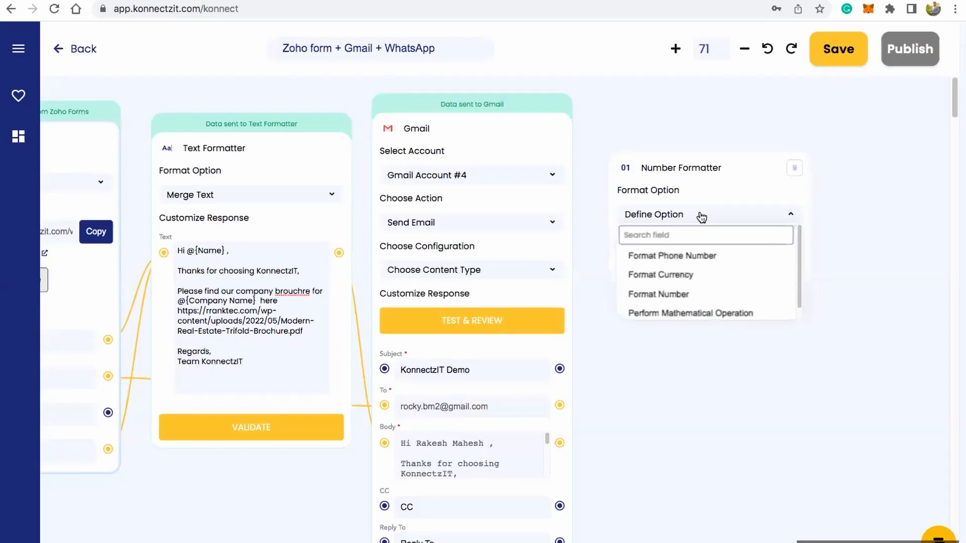
pyautogui.click(706, 257)
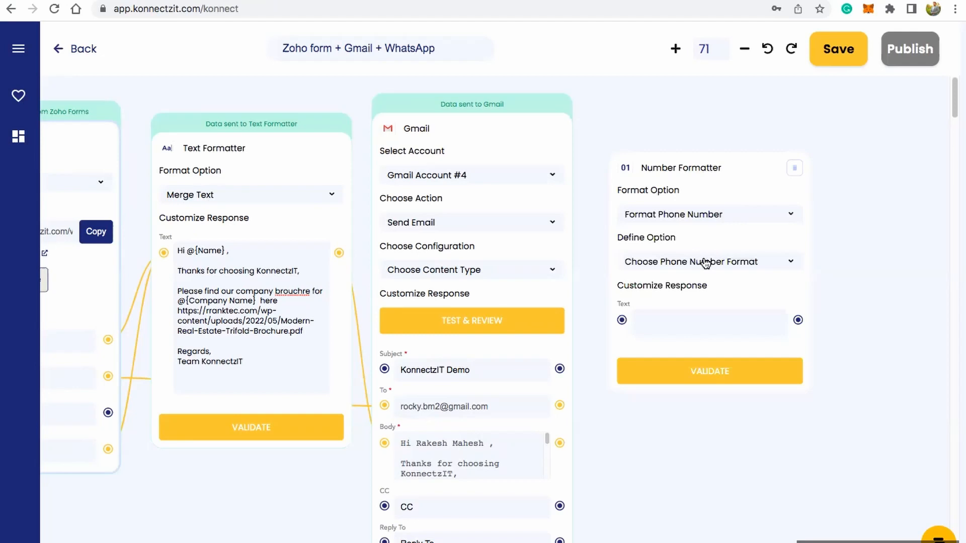
pyautogui.click(706, 263)
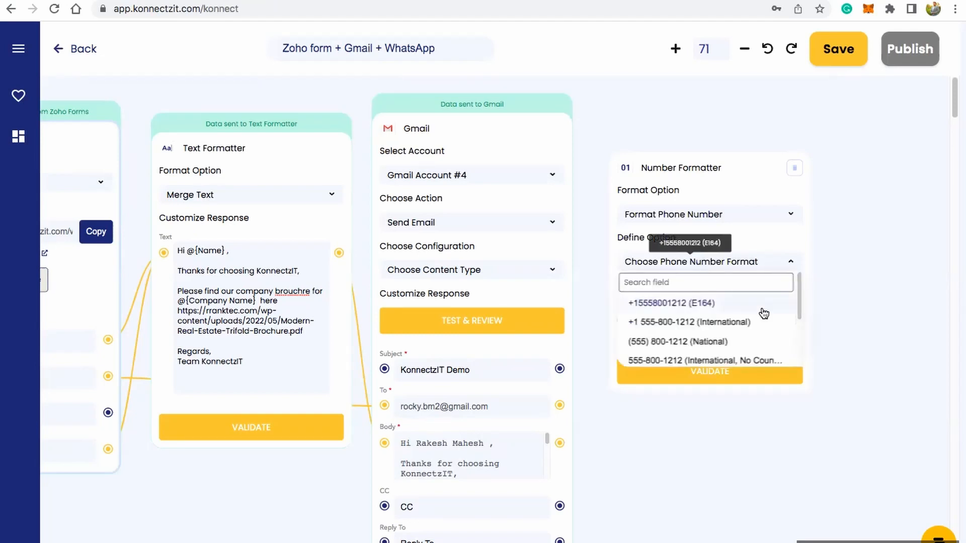
pyautogui.scroll(-2, 763, 312)
pyautogui.moveTo(795, 306); pyautogui.dragTo(795, 357)
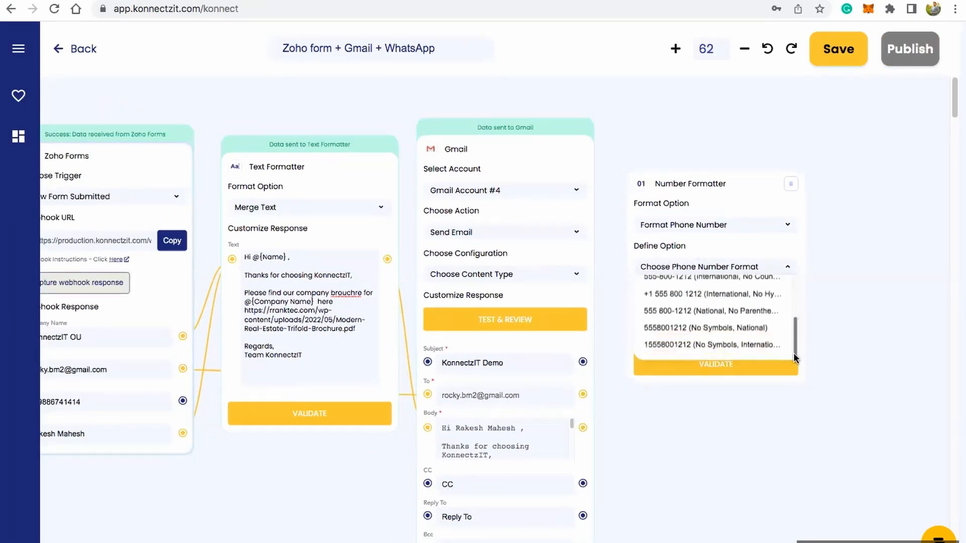
pyautogui.click(715, 346)
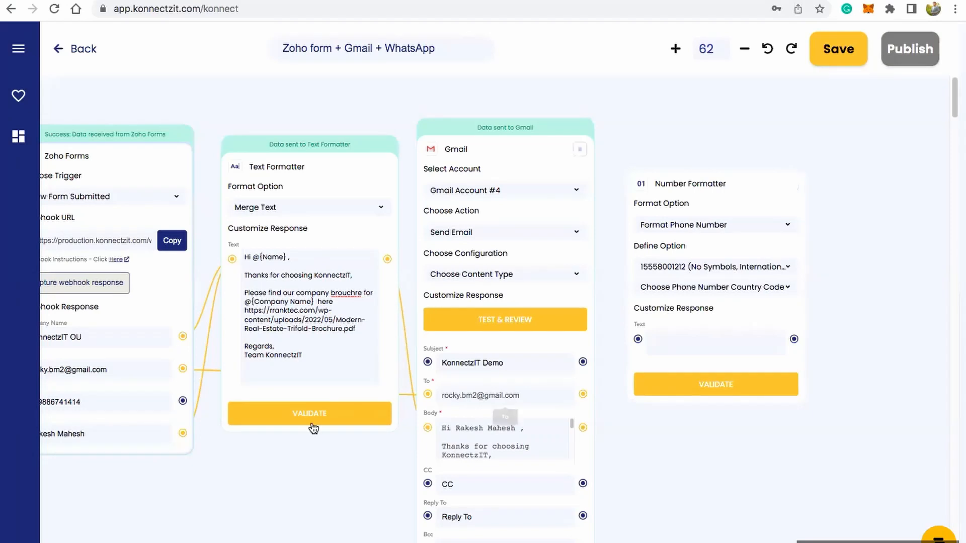
# Step: Map the Zoho Forms Phone field to the Number Formatter's Text input and insert the @{Phone} variable there
pyautogui.moveTo(247, 490); pyautogui.dragTo(288, 491)
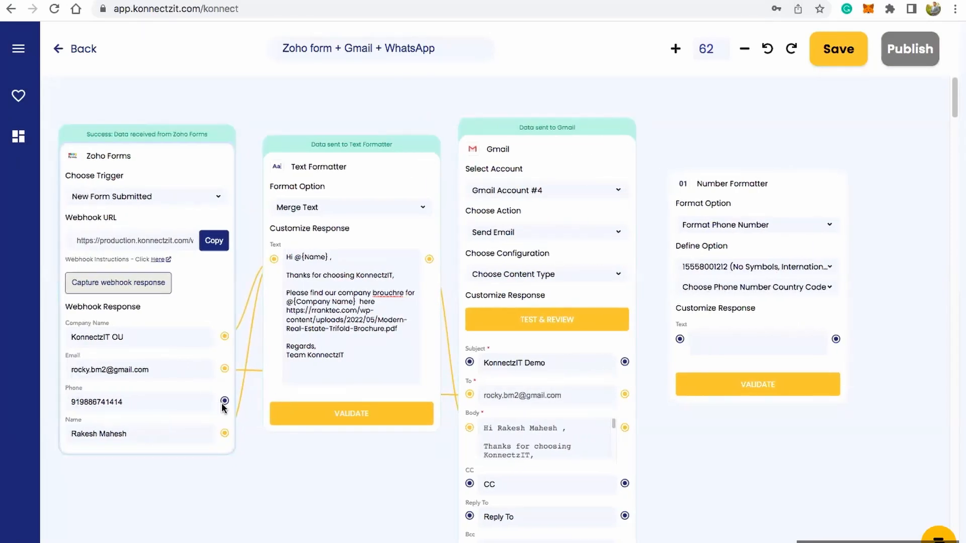
pyautogui.moveTo(223, 401); pyautogui.dragTo(680, 339)
pyautogui.click(712, 339)
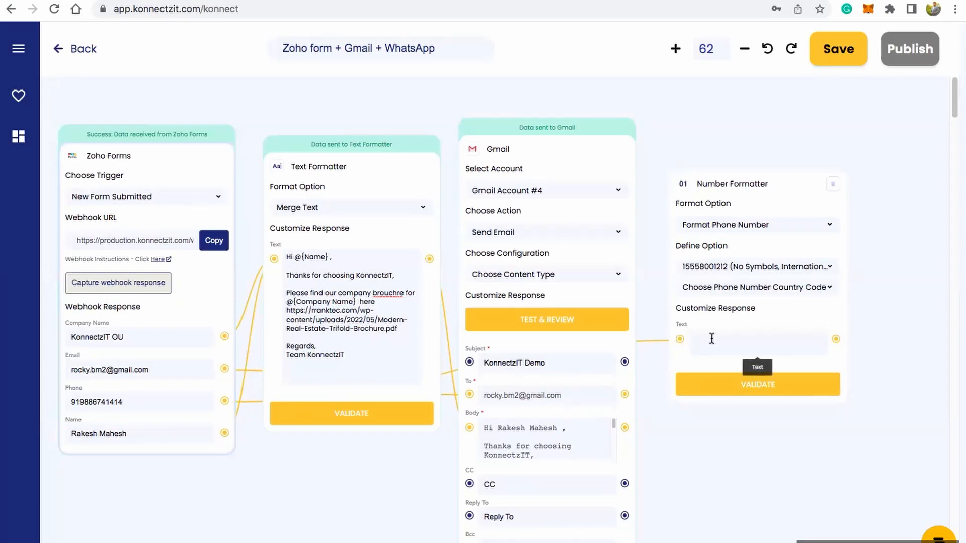
pyautogui.write('@')
pyautogui.click(723, 345)
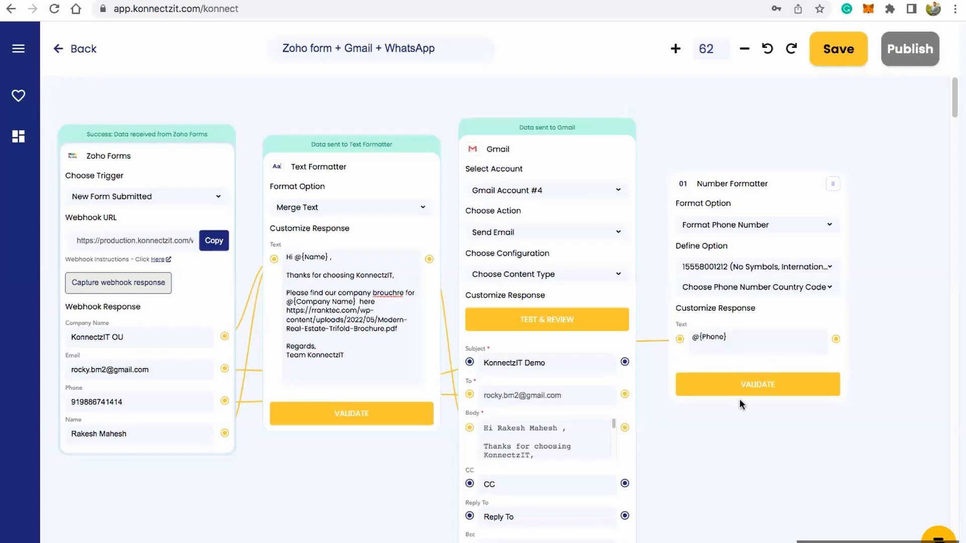
# Step: Validate the Number Formatter card and add a WhatsappCloudApi card beside it in the workflow
pyautogui.click(753, 388)
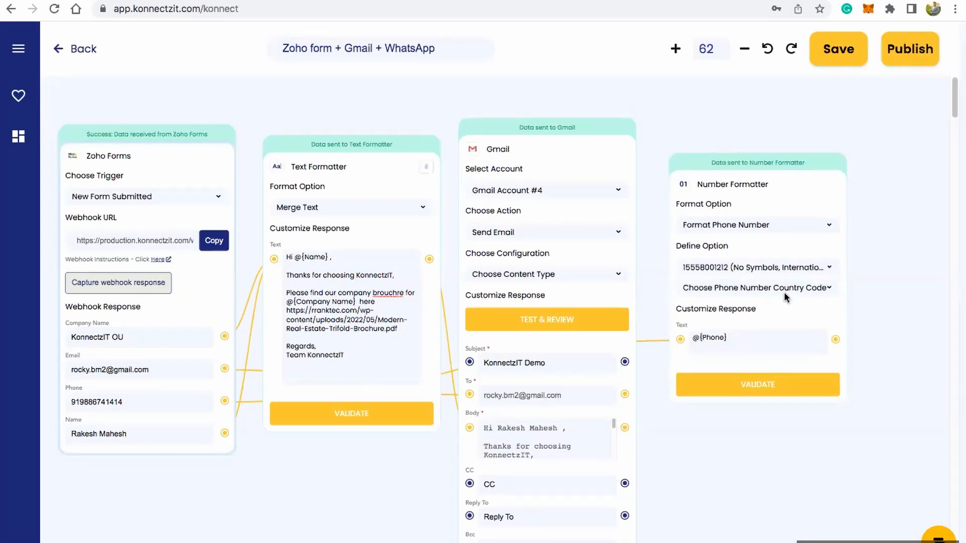
pyautogui.scroll(-1, 611, 226)
pyautogui.moveTo(716, 454); pyautogui.dragTo(609, 451)
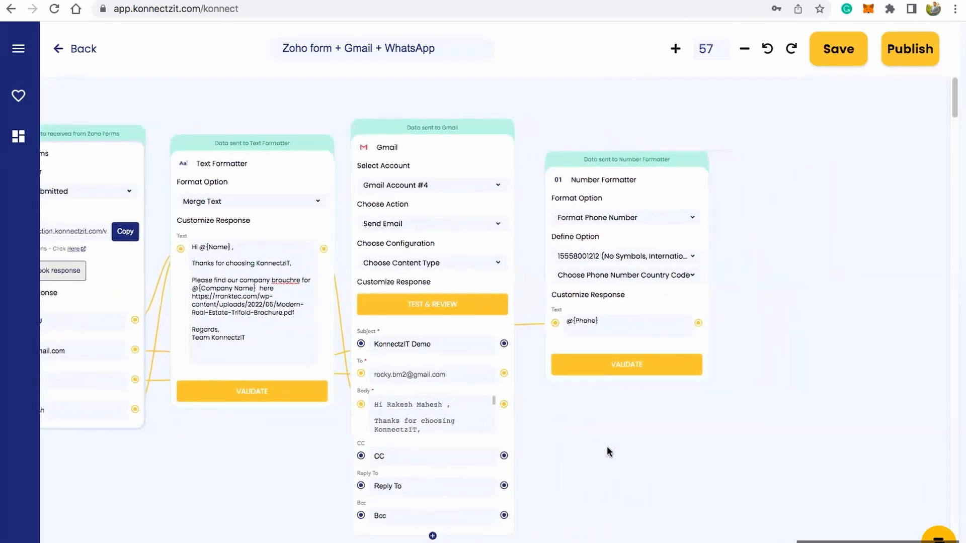
pyautogui.click(18, 49)
pyautogui.click(76, 106)
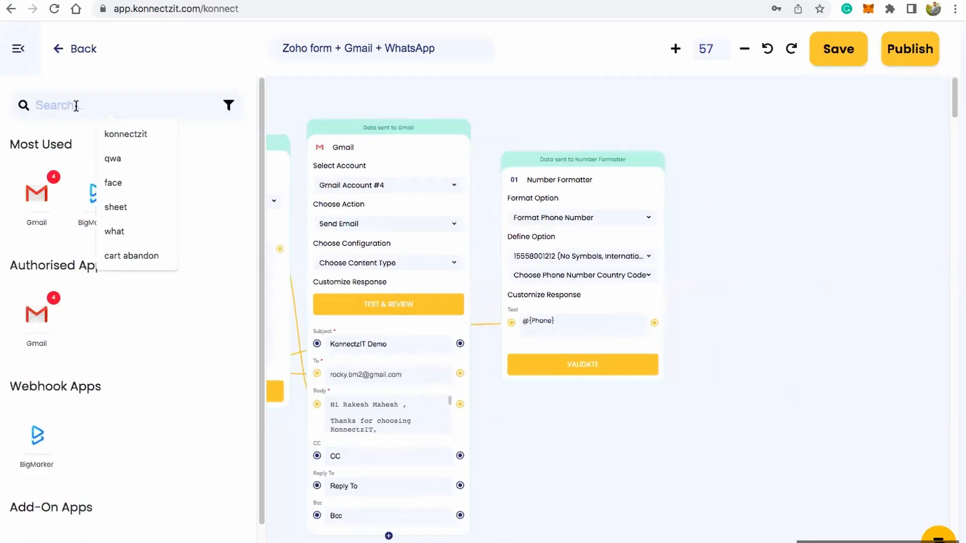
pyautogui.write('whats')
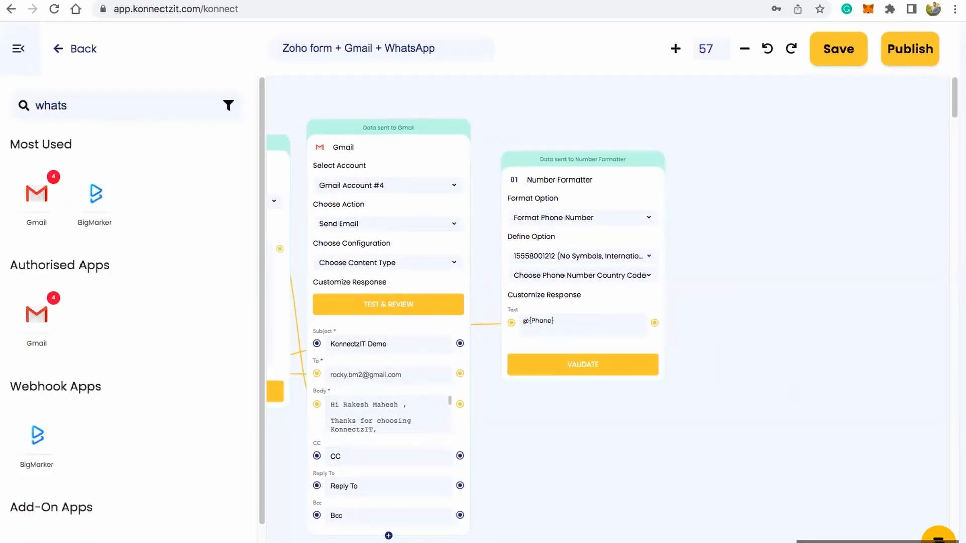
pyautogui.moveTo(36, 194); pyautogui.dragTo(723, 175)
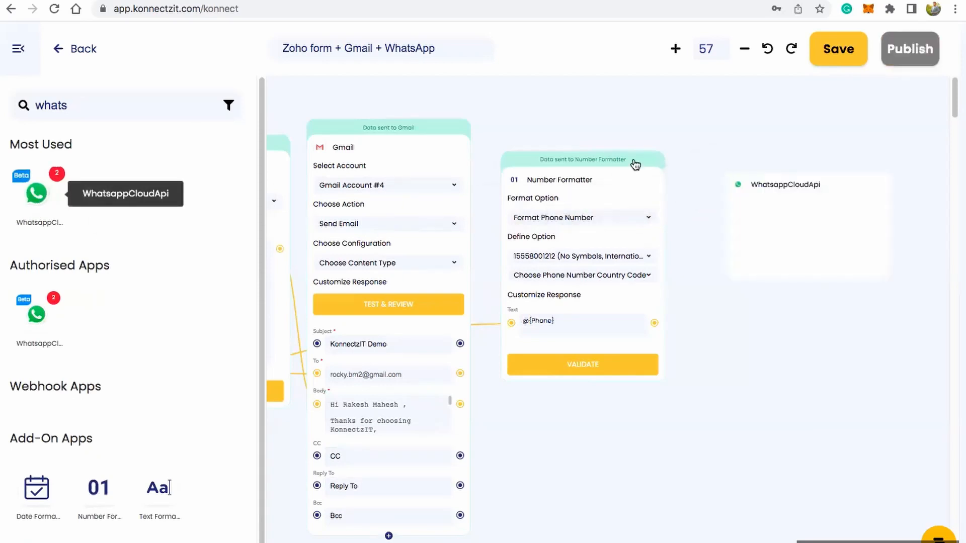
pyautogui.click(17, 48)
pyautogui.moveTo(840, 198); pyautogui.dragTo(797, 145)
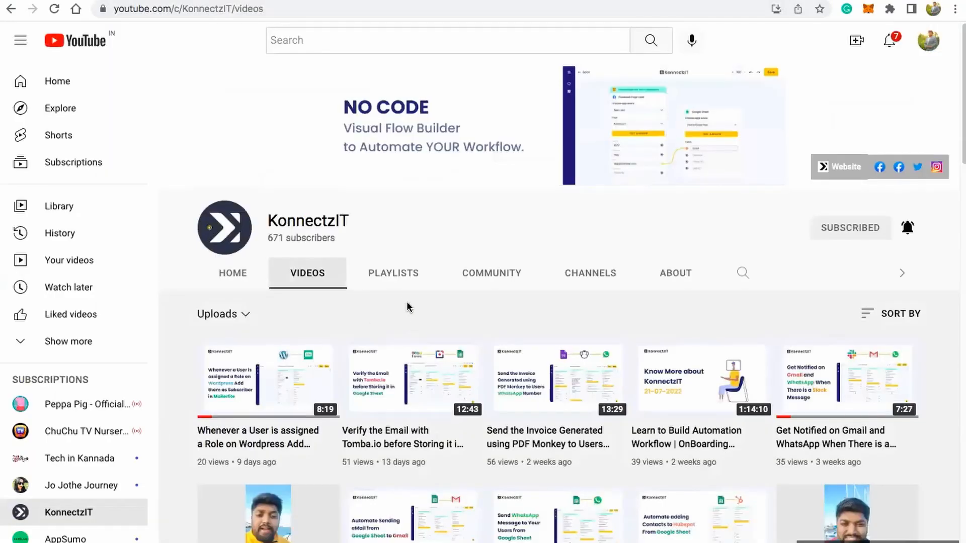
# Step: On KonnectzIT's YouTube channel, find and open the video about setting up a WhatsApp Cloud API account
pyautogui.scroll(-4, 466, 326)
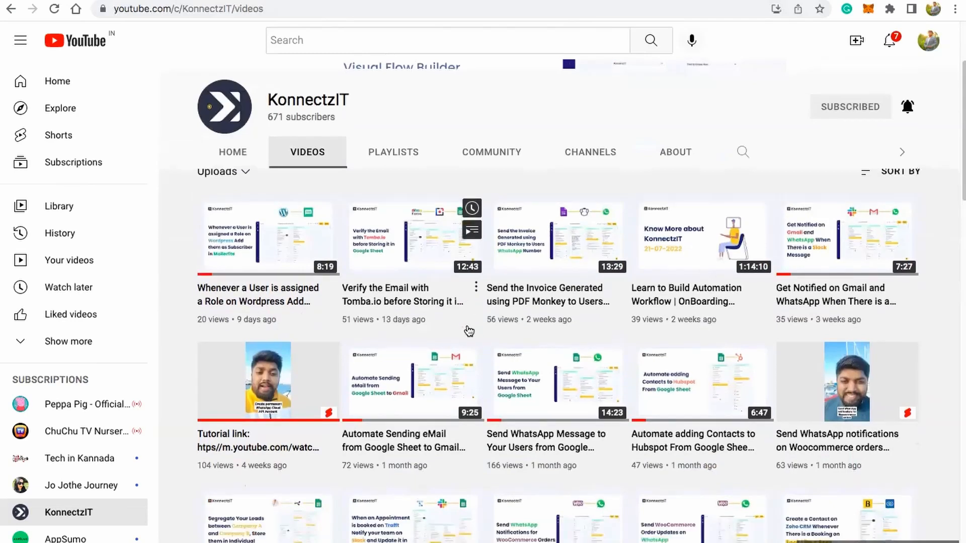
pyautogui.scroll(-4, 468, 329)
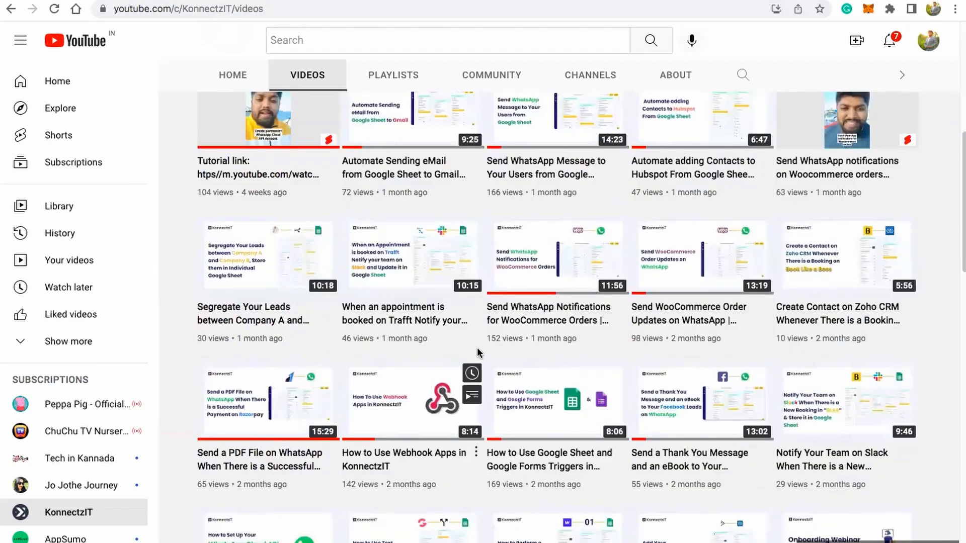
pyautogui.scroll(-1, 474, 327)
pyautogui.scroll(-3, 473, 327)
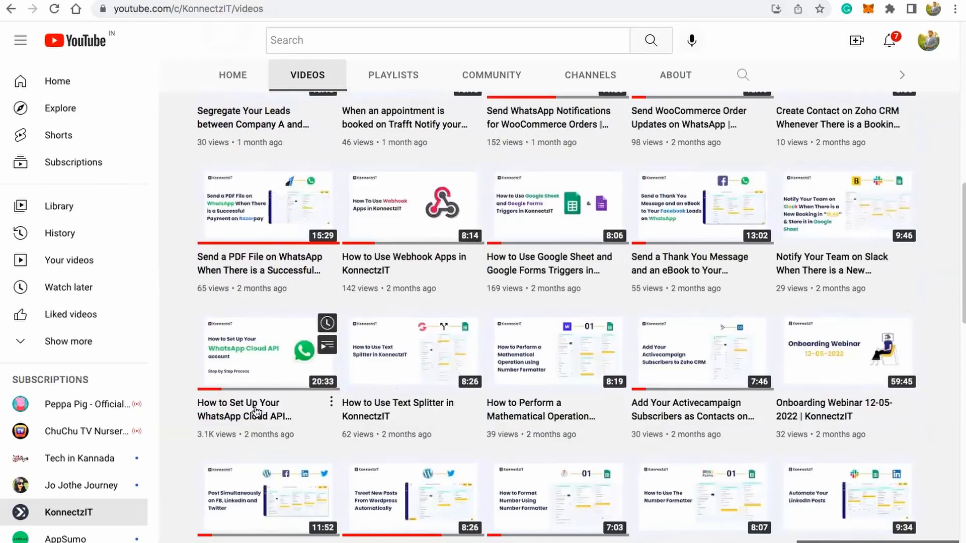
pyautogui.click(258, 412)
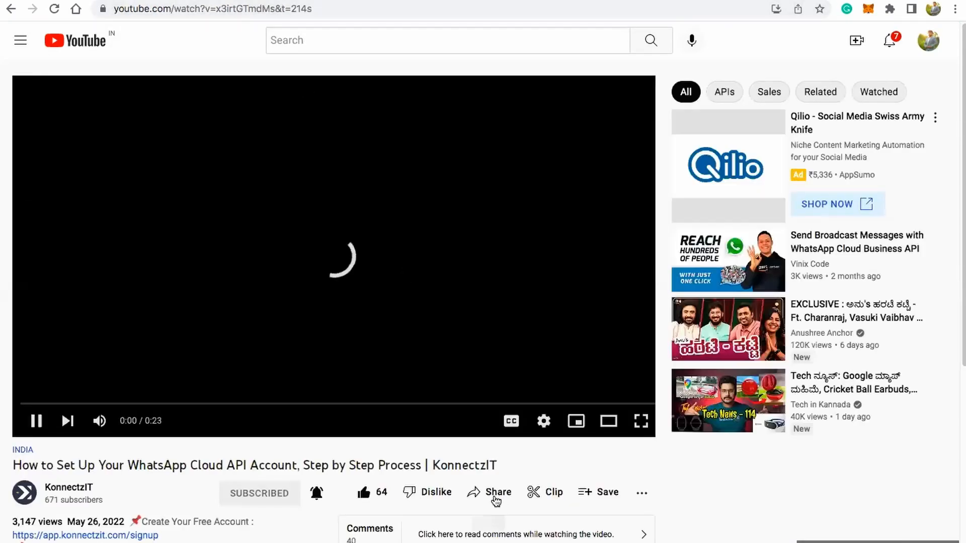
# Step: Copy the share link of the WhatsApp Cloud API setup video and dismiss the sharing options
pyautogui.click(494, 497)
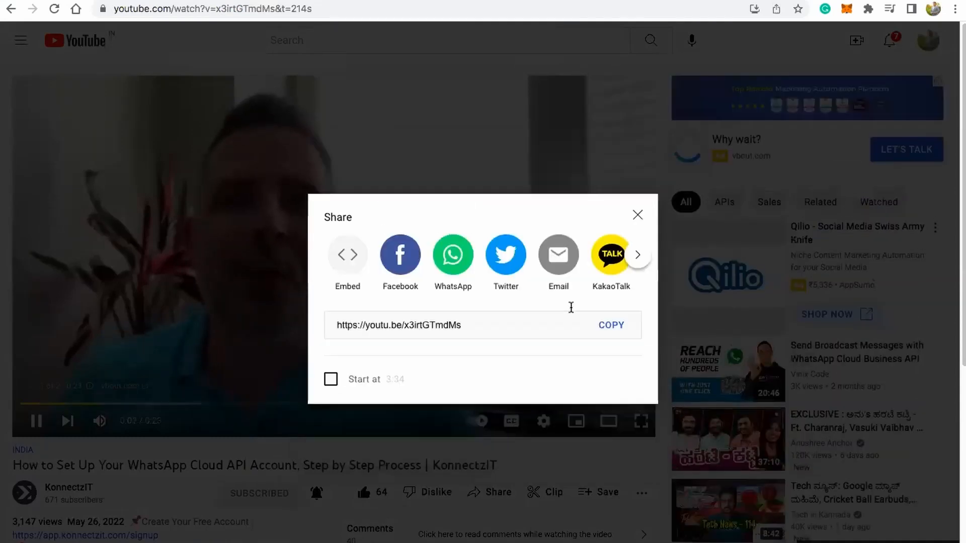
pyautogui.click(608, 329)
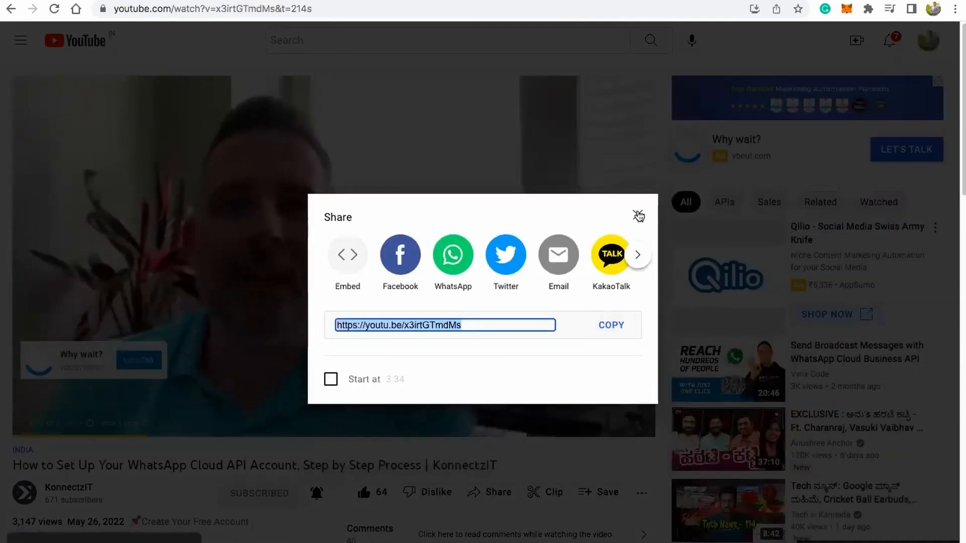
pyautogui.click(638, 215)
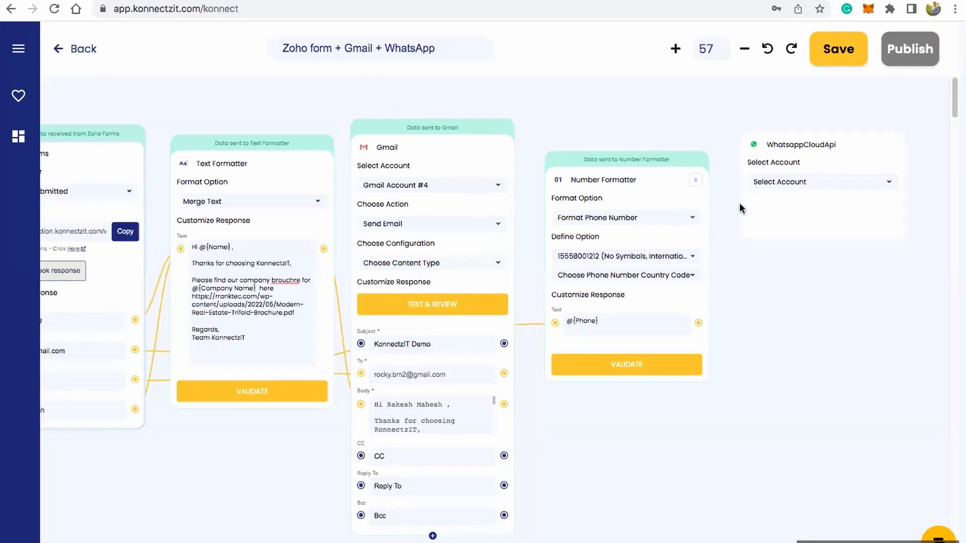
# Step: Back in the KonnectzIT workflow, set the WhatsApp card to WhatsappCloudApi Account #1 with the Send Template Message action
pyautogui.click(786, 184)
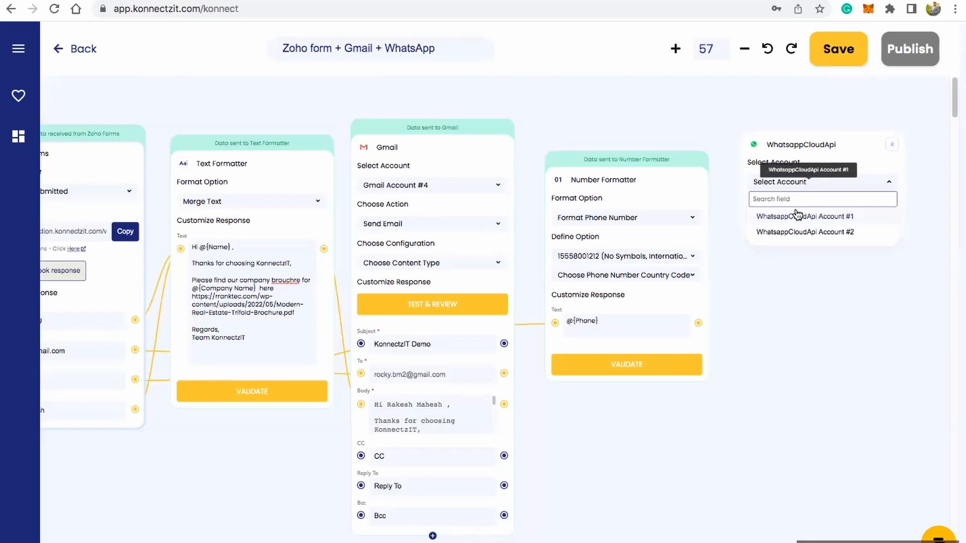
pyautogui.click(817, 217)
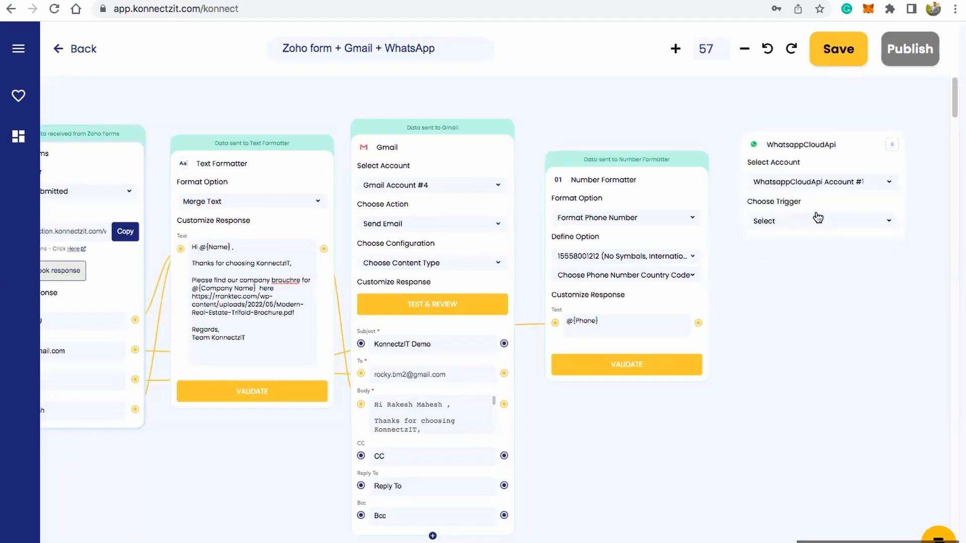
pyautogui.click(820, 220)
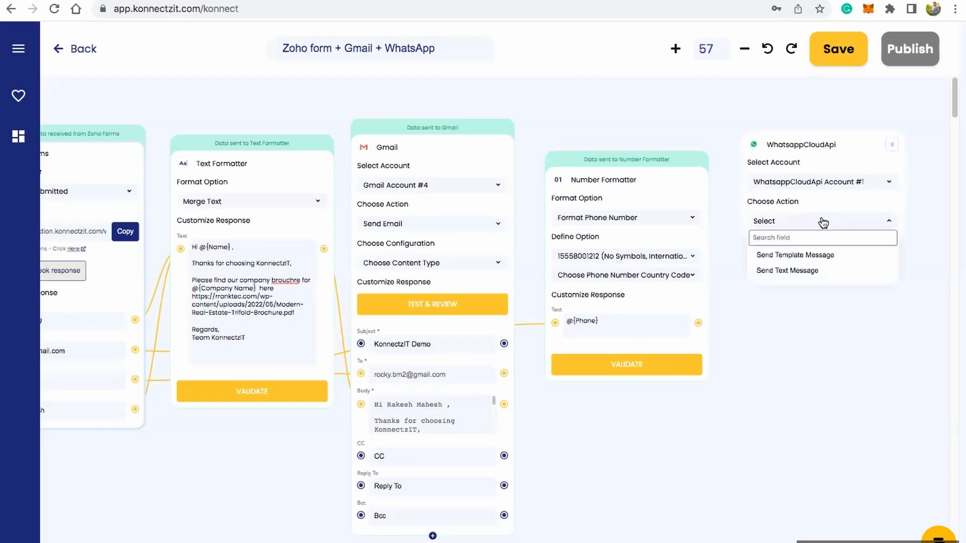
pyautogui.click(816, 257)
# Step: Set the WhatsApp card's template to greeting_with_brochure and its language code to en
pyautogui.click(817, 259)
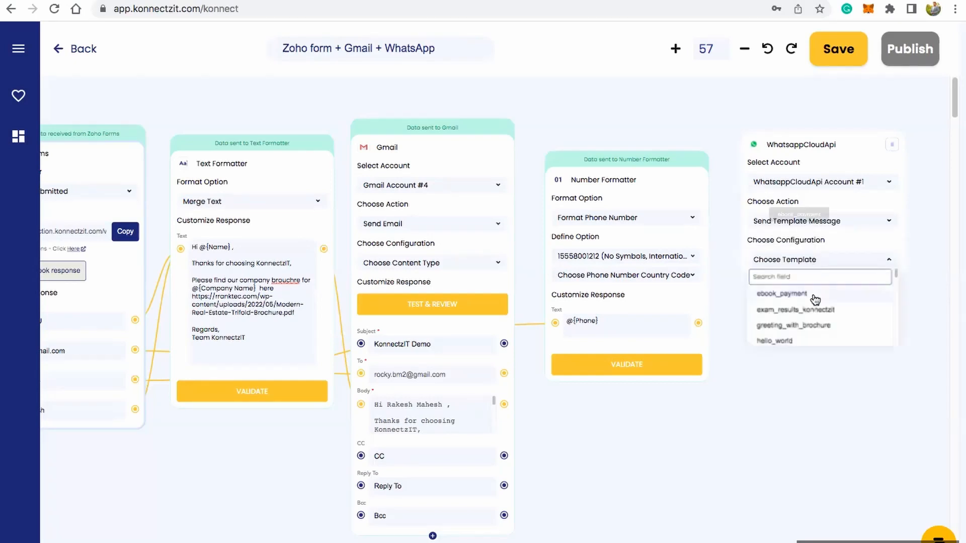
pyautogui.click(783, 331)
pyautogui.click(809, 279)
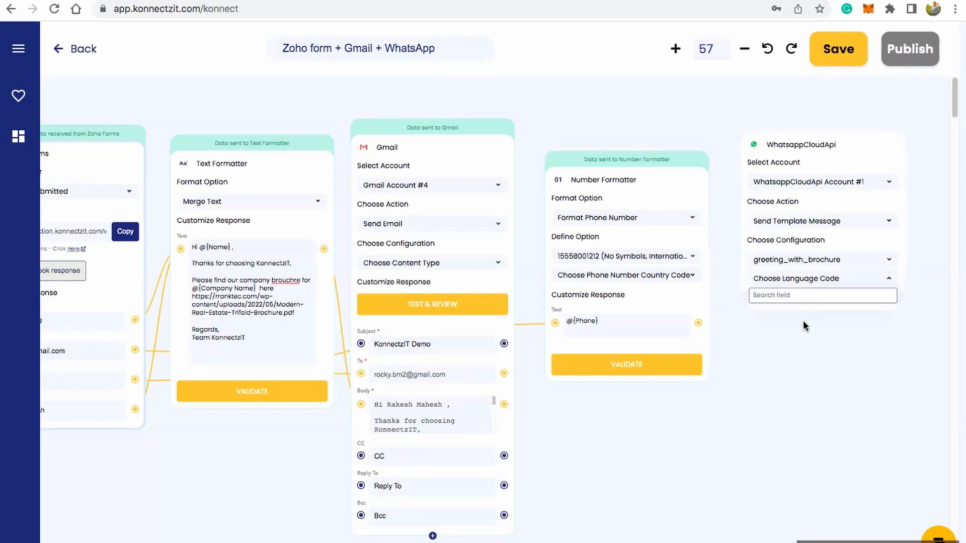
pyautogui.click(787, 315)
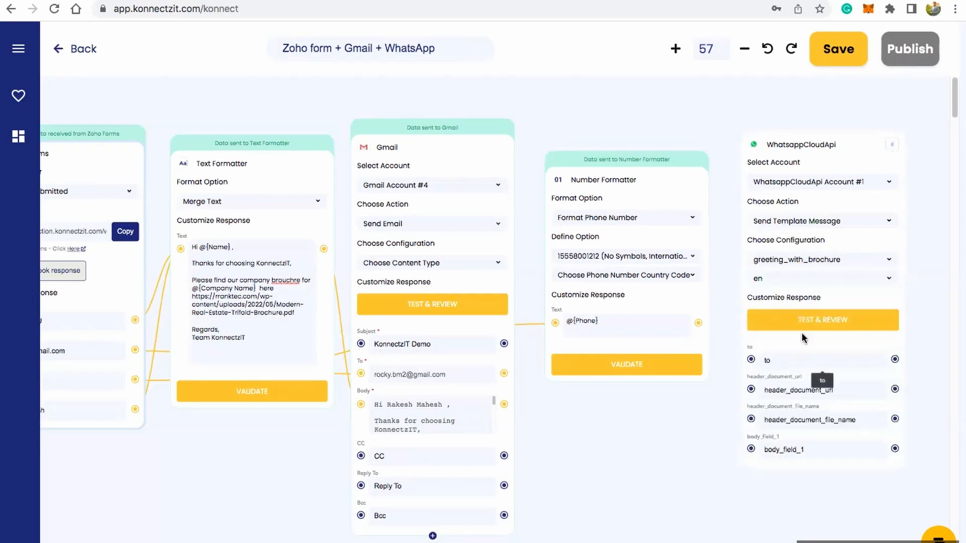
pyautogui.scroll(1, 795, 355)
pyautogui.scroll(1, 795, 355)
pyautogui.moveTo(678, 443); pyautogui.dragTo(600, 450)
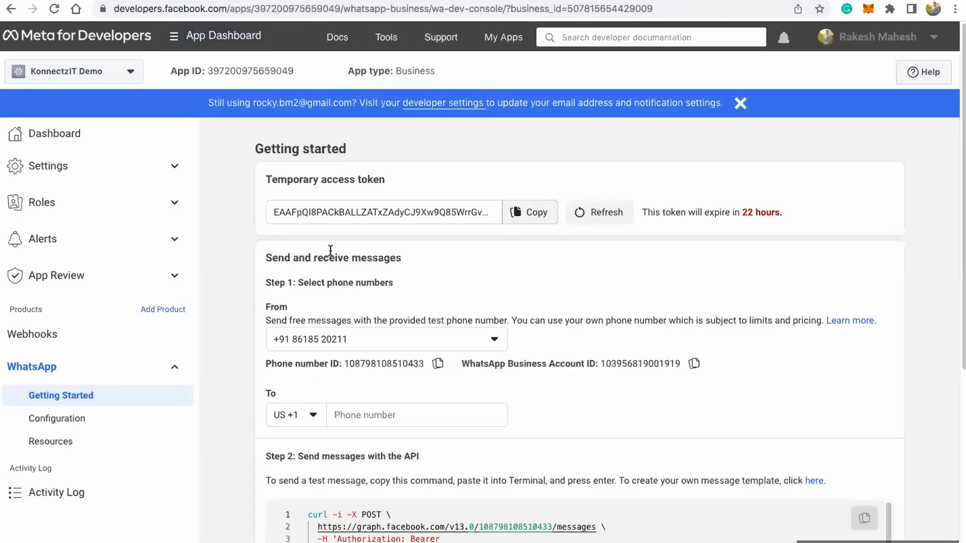
# Step: From the WhatsApp getting-started page in Meta for Developers, go to the message templates and open greeting_with_brochure
pyautogui.scroll(-5, 332, 249)
pyautogui.scroll(5, 570, 248)
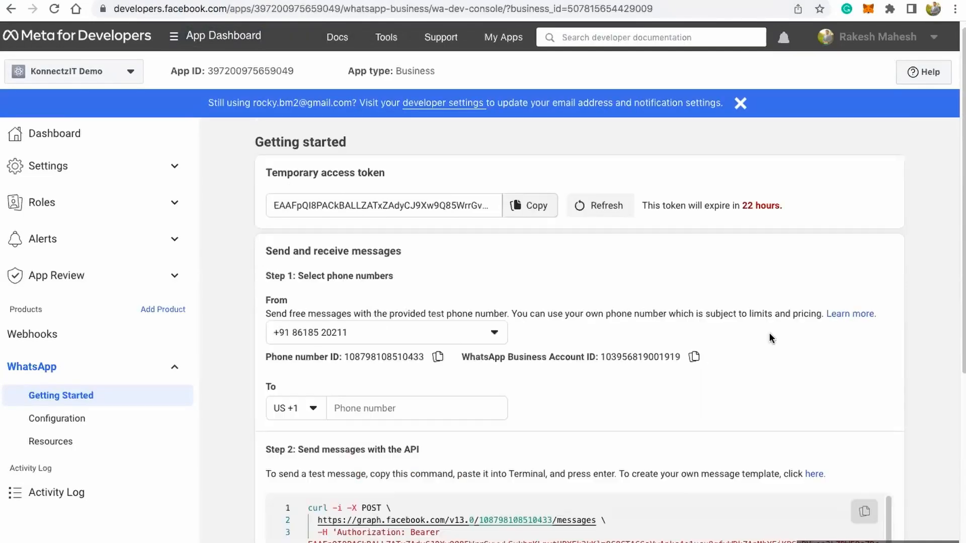
pyautogui.click(814, 474)
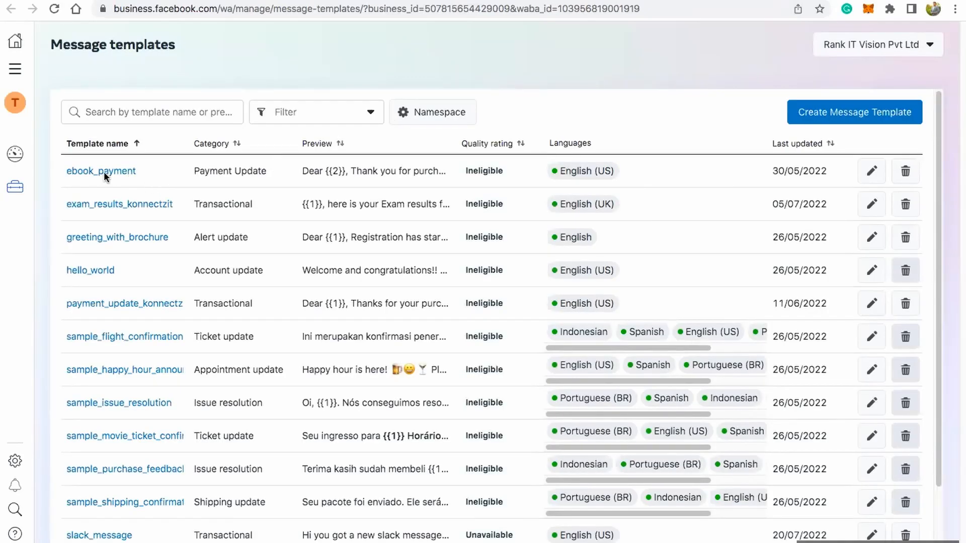
pyautogui.click(136, 235)
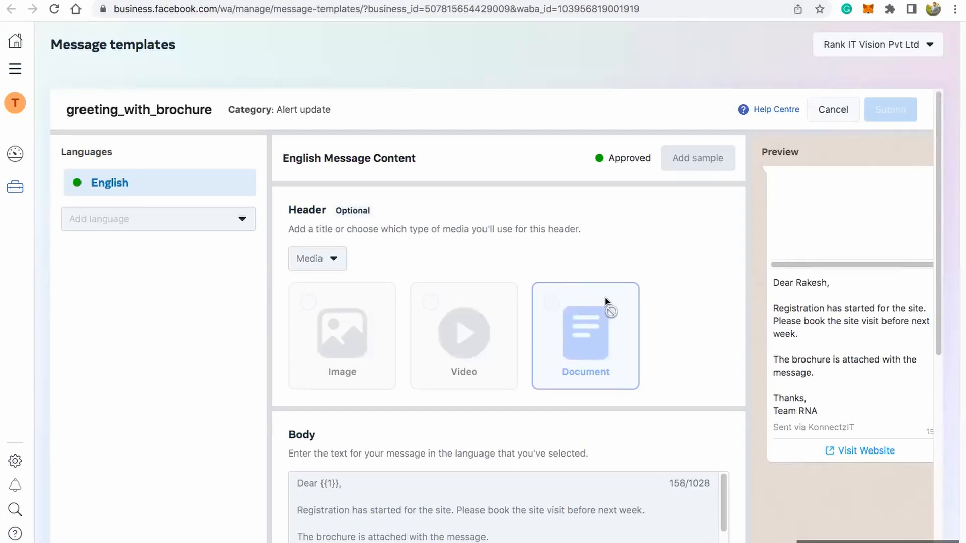
# Step: Examine the greeting_with_brochure template's document header, body variable, footer and website button against the message preview
pyautogui.scroll(-1, 607, 303)
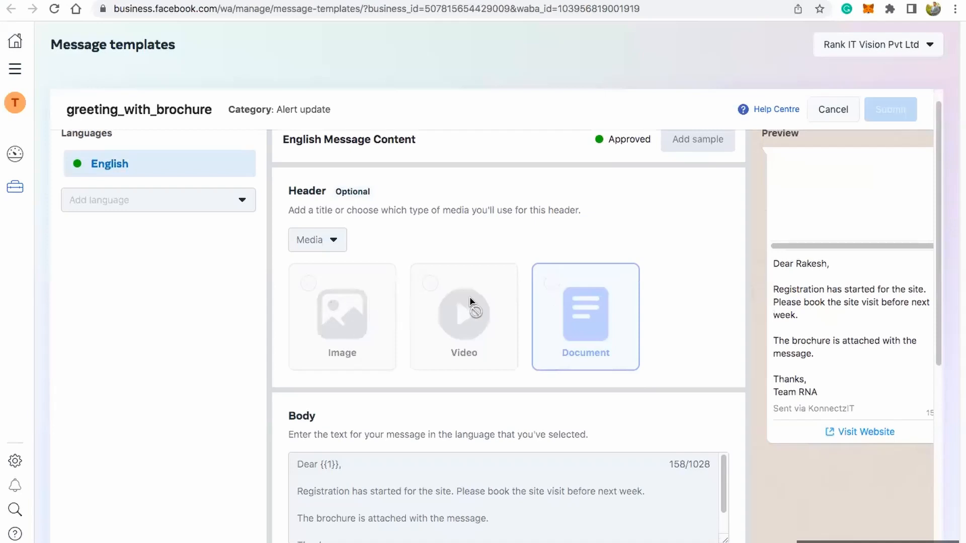
pyautogui.moveTo(780, 264); pyautogui.dragTo(827, 264)
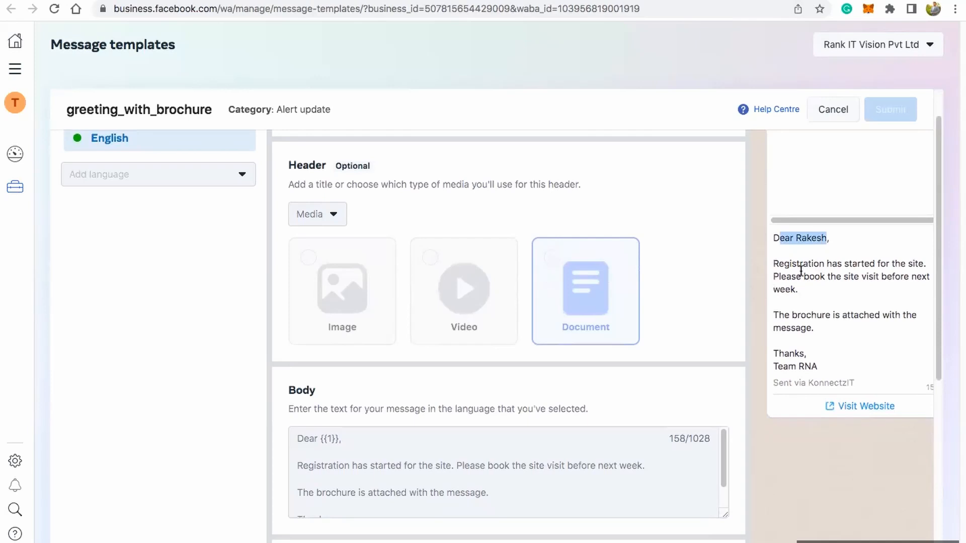
pyautogui.click(786, 266)
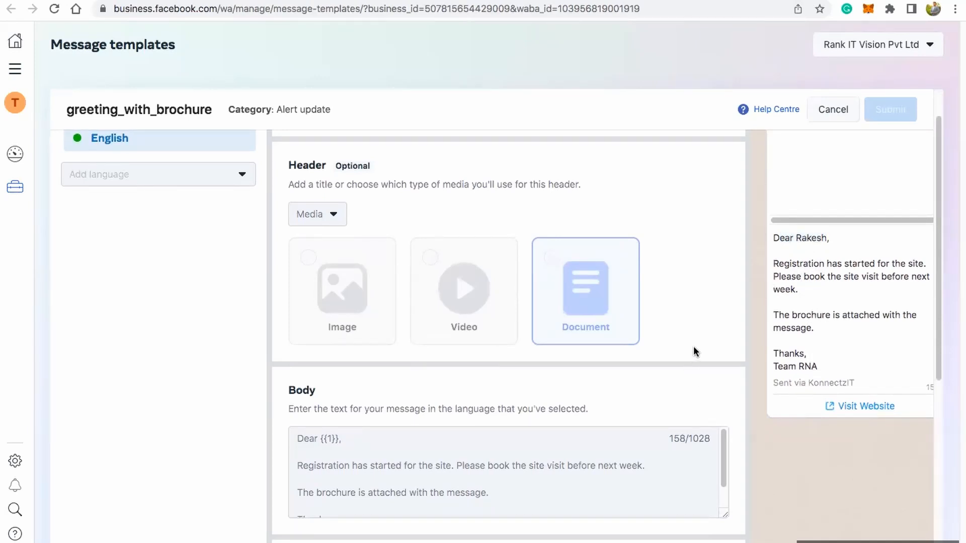
pyautogui.scroll(-1, 691, 346)
pyautogui.doubleClick(808, 219)
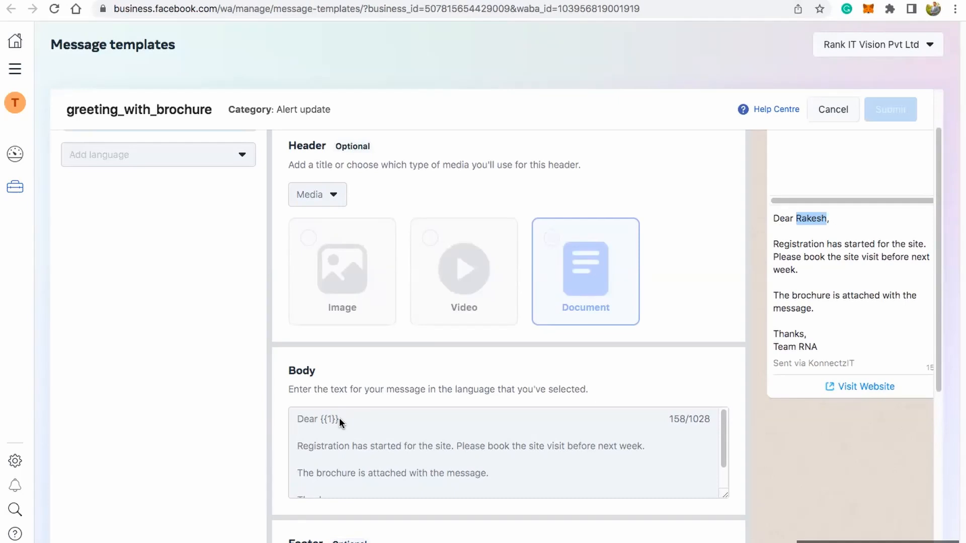
pyautogui.scroll(-3, 584, 375)
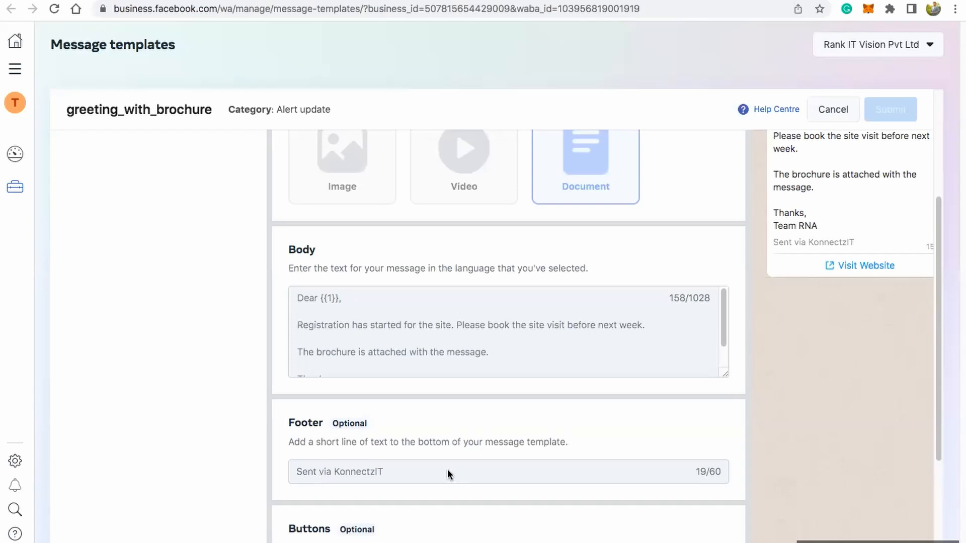
pyautogui.scroll(-3, 571, 434)
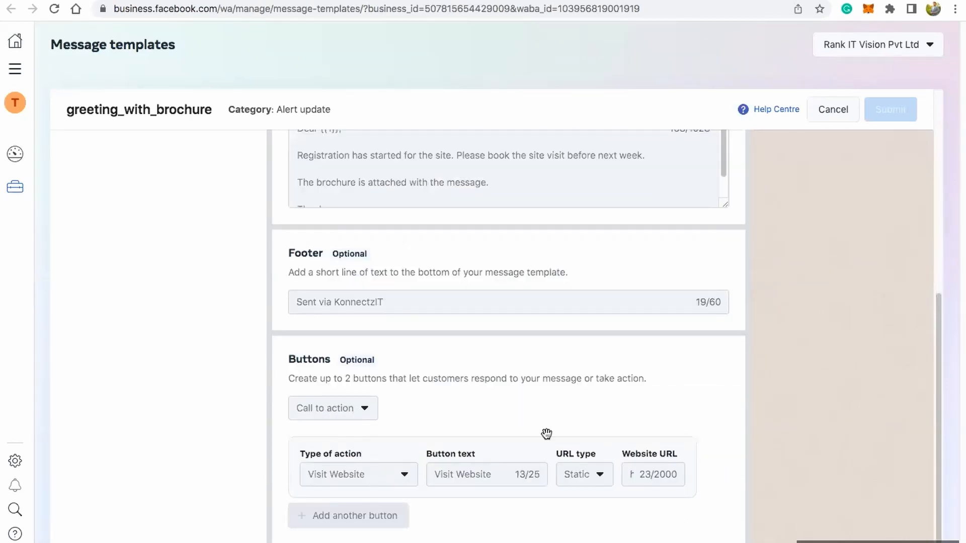
pyautogui.scroll(3, 554, 428)
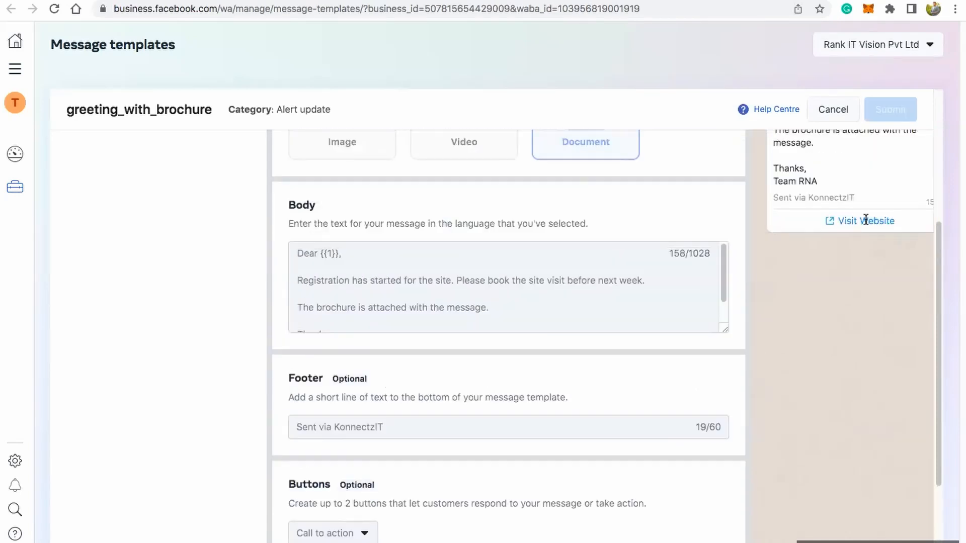
pyautogui.scroll(-1, 552, 338)
pyautogui.scroll(-3, 554, 342)
pyautogui.scroll(8, 557, 346)
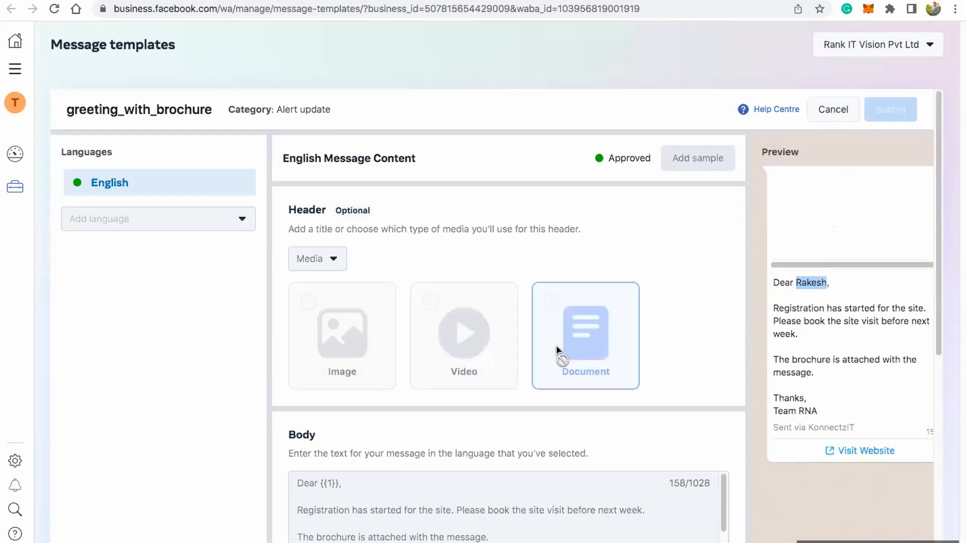
pyautogui.scroll(-8, 639, 289)
pyautogui.scroll(8, 639, 292)
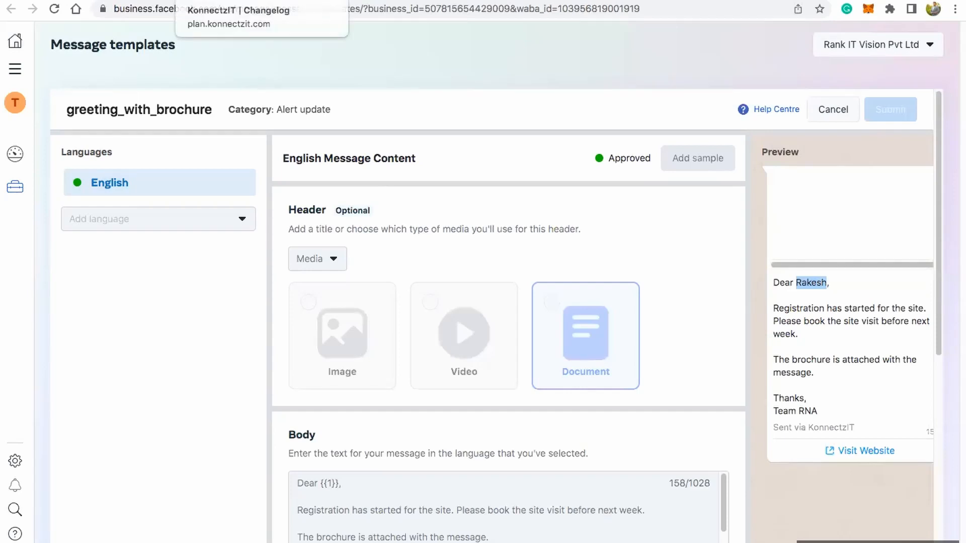
# Step: Return to the KonnectzIT workflow and map the Number Formatter's Text output to the WhatsApp card's "to" field
pyautogui.click(153, 1)
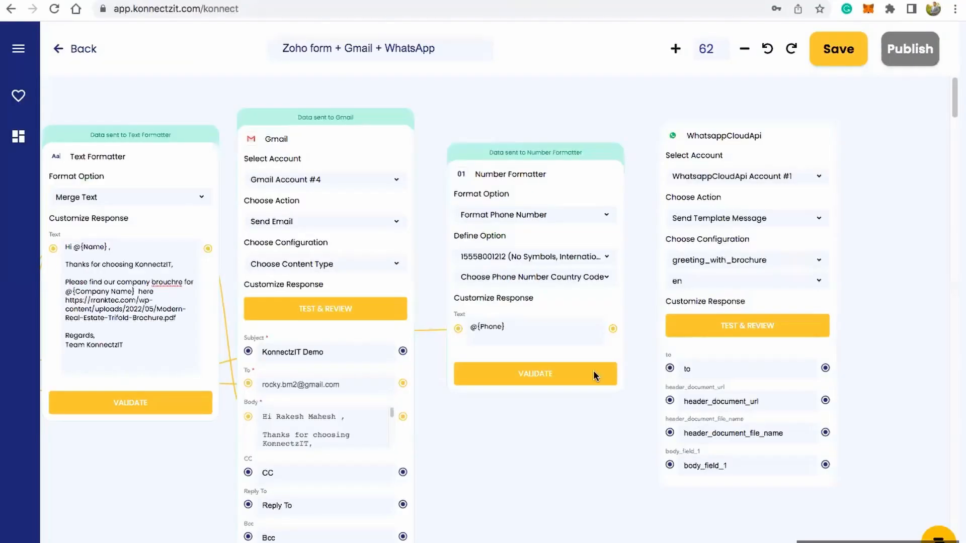
pyautogui.moveTo(613, 329); pyautogui.dragTo(671, 371)
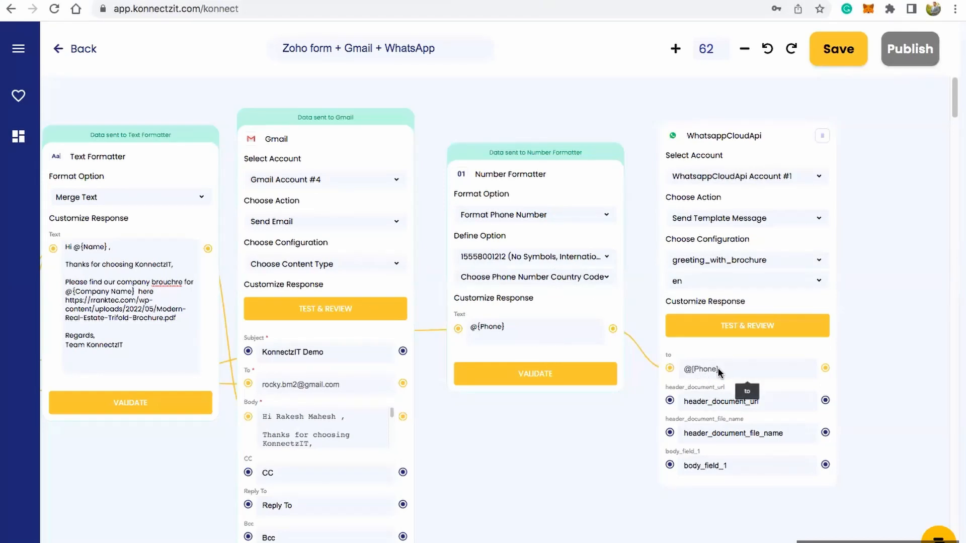
# Step: Set the WhatsApp card's header_document_url to the link of Rank-Technologies-7steps-redmine-customisation-ebook.pdf and header_document_file_name to KonnectzIT Ebook
pyautogui.click(713, 404)
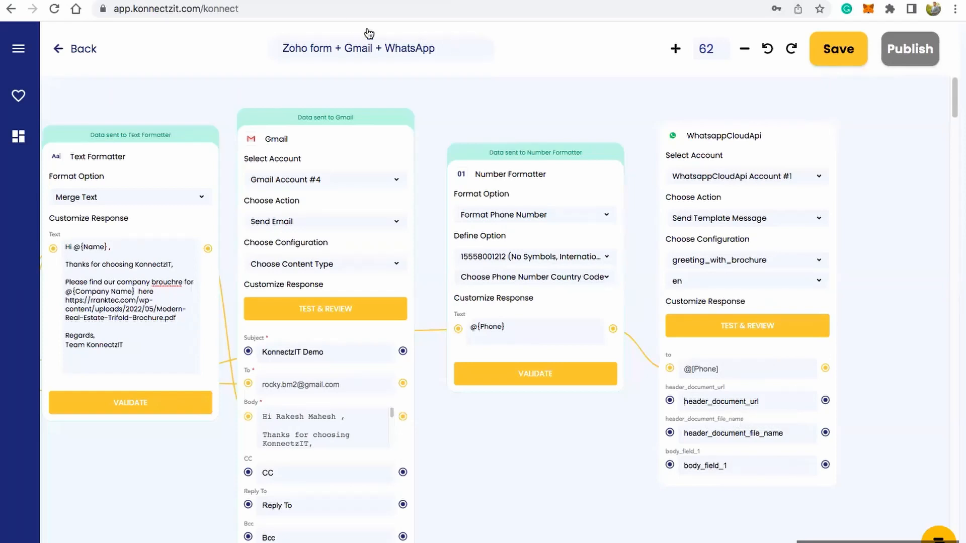
pyautogui.hotkey('ctrl', 'Tab')
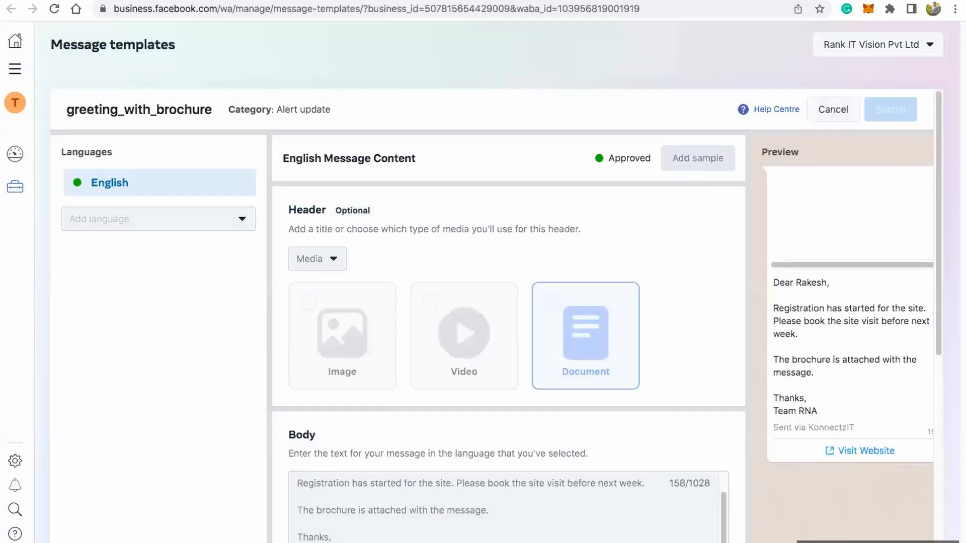
pyautogui.hotkey('ctrl', 'Tab')
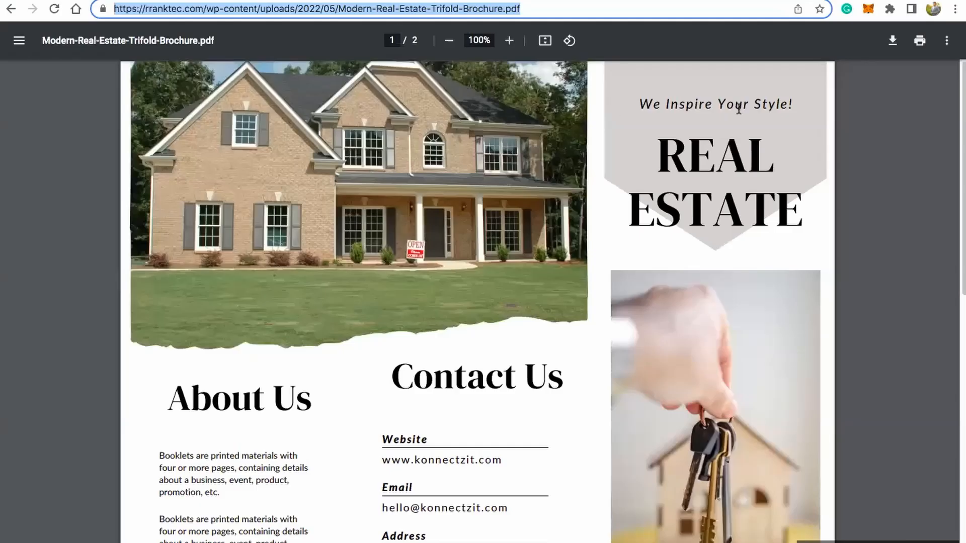
pyautogui.hotkey('ctrl', 'Tab')
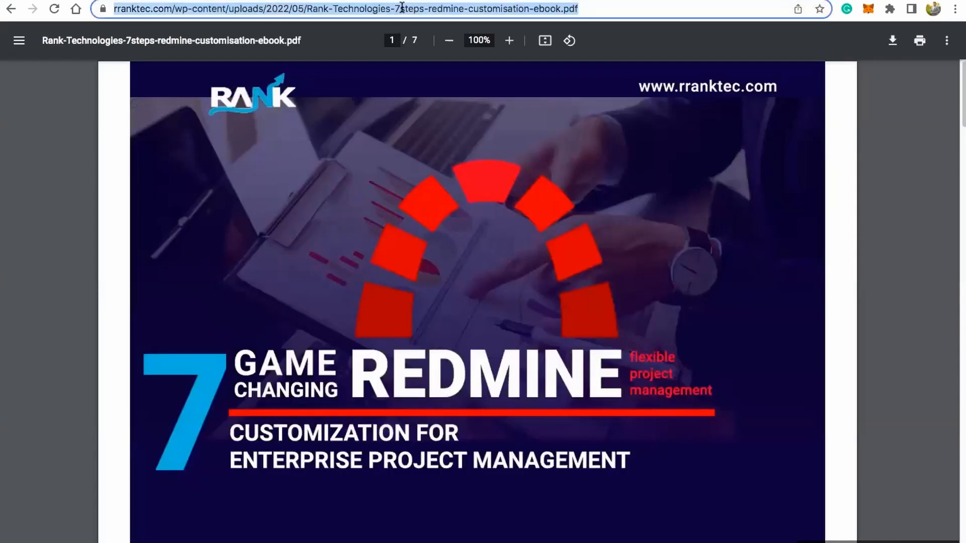
pyautogui.click(173, 0)
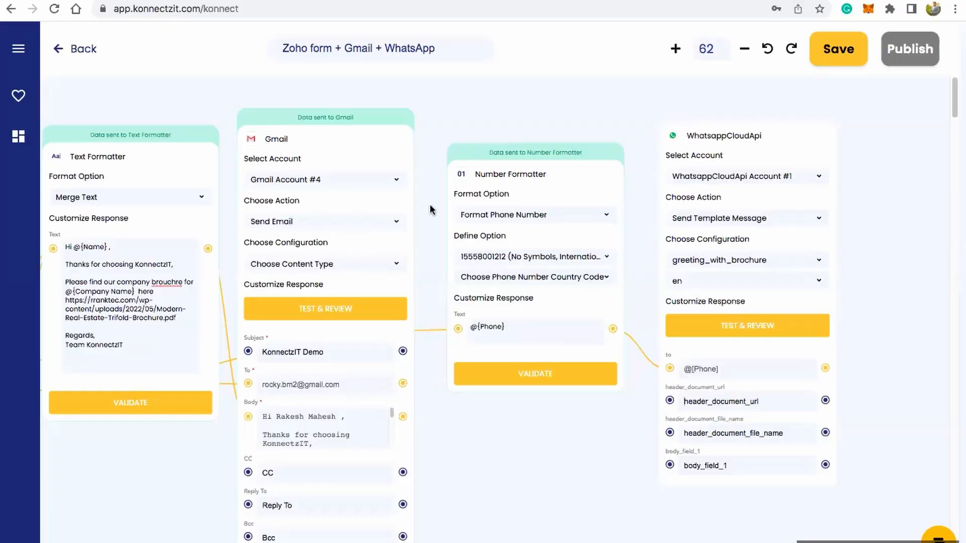
pyautogui.click(708, 401)
pyautogui.hotkey('ctrl', 'v')
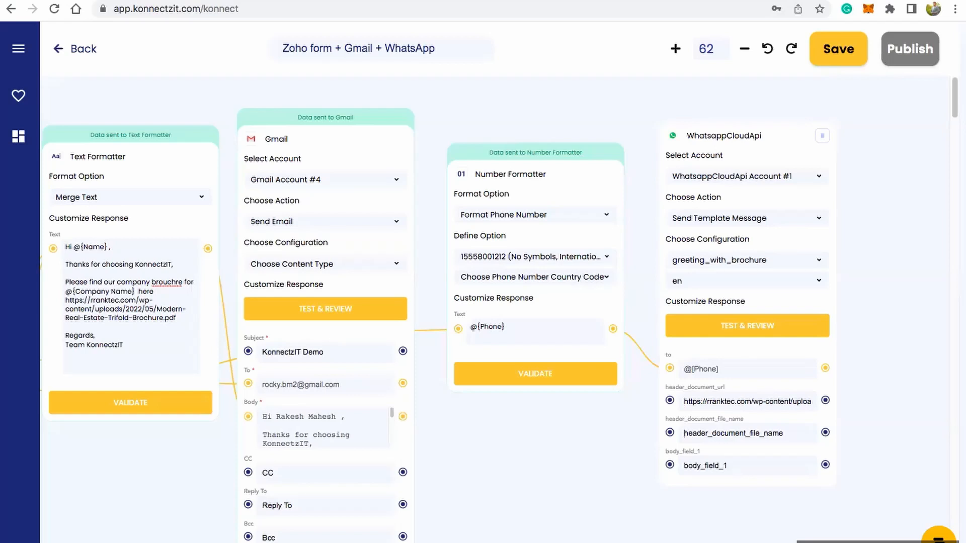
pyautogui.write('KonnectzIT Ebook')
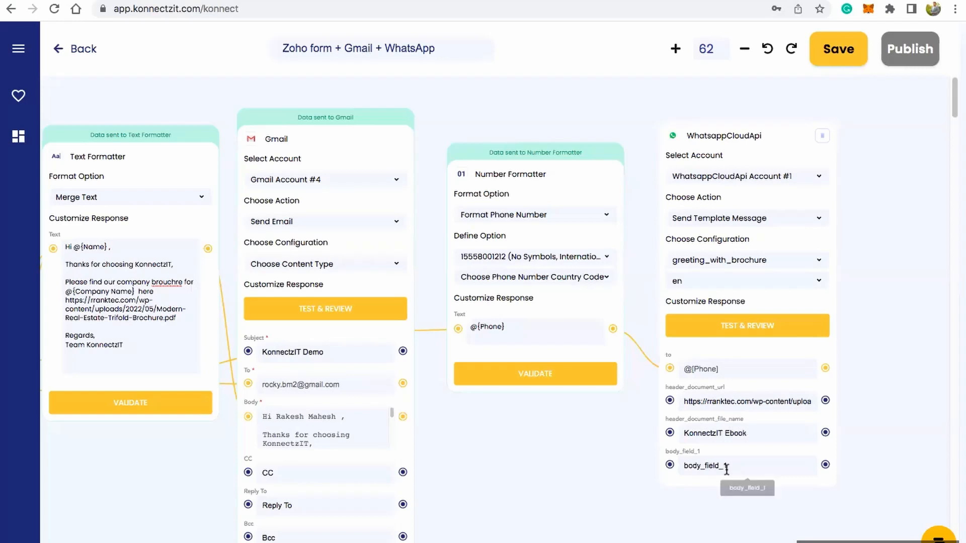
# Step: Map the Zoho Forms Name value to the WhatsApp card's body_field_1 and send a test of the template message
pyautogui.scroll(-5, 596, 441)
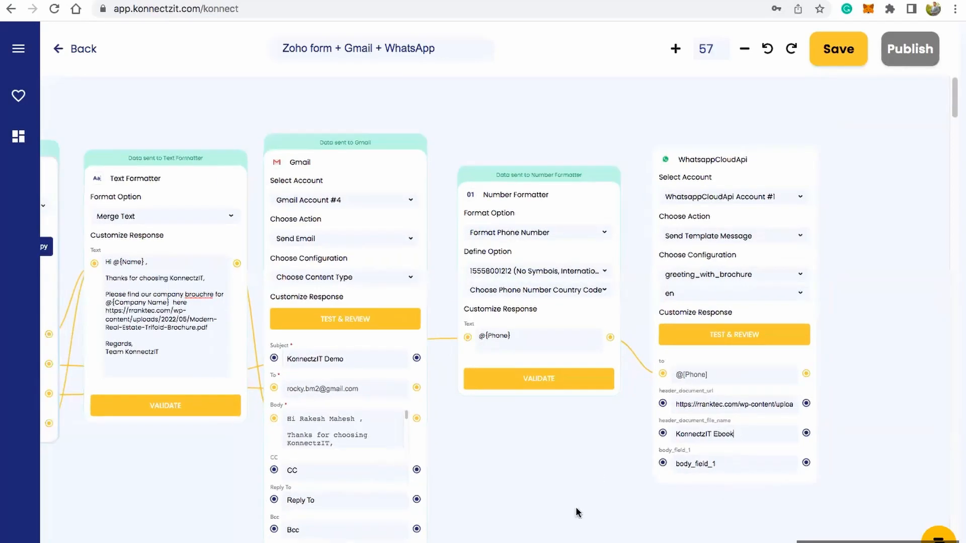
pyautogui.scroll(-3, 605, 462)
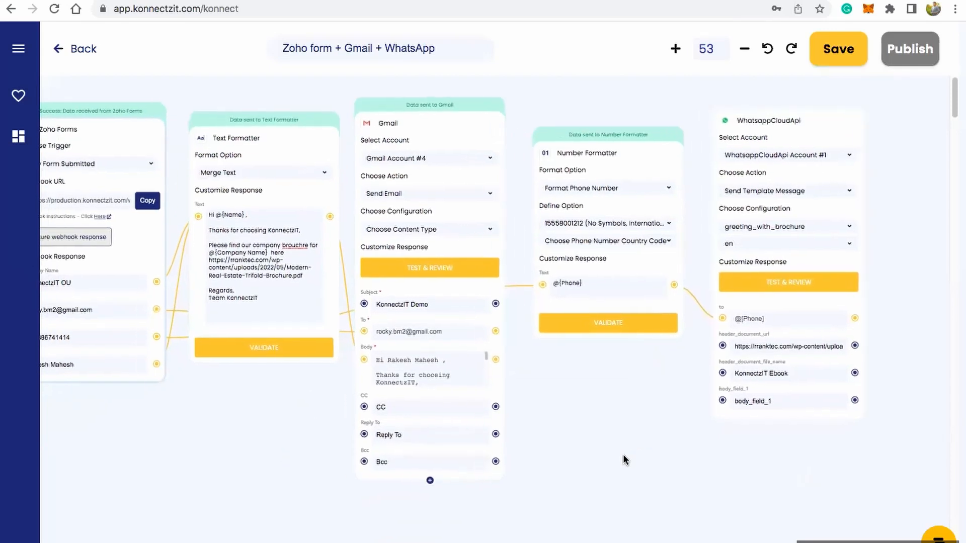
pyautogui.moveTo(156, 364); pyautogui.dragTo(476, 393)
pyautogui.moveTo(635, 392); pyautogui.dragTo(722, 401)
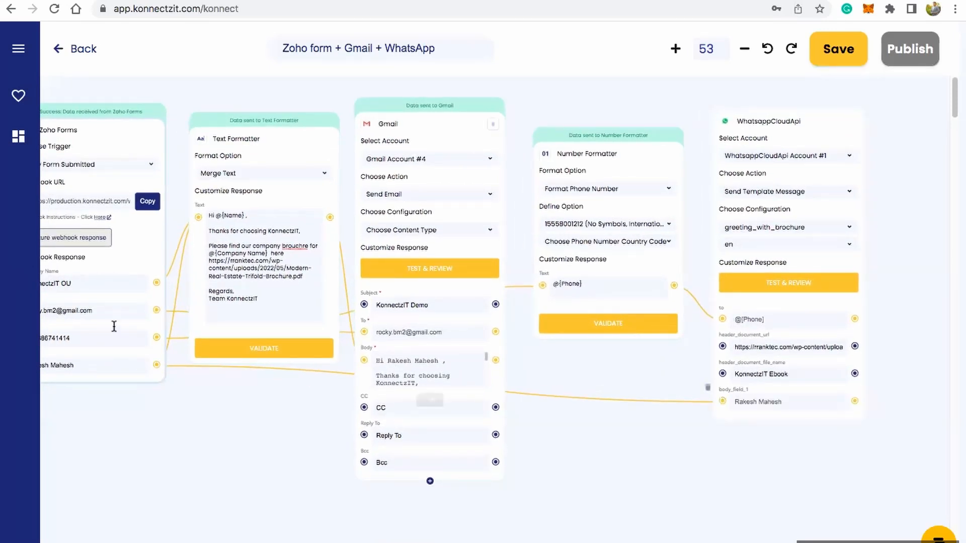
pyautogui.click(791, 283)
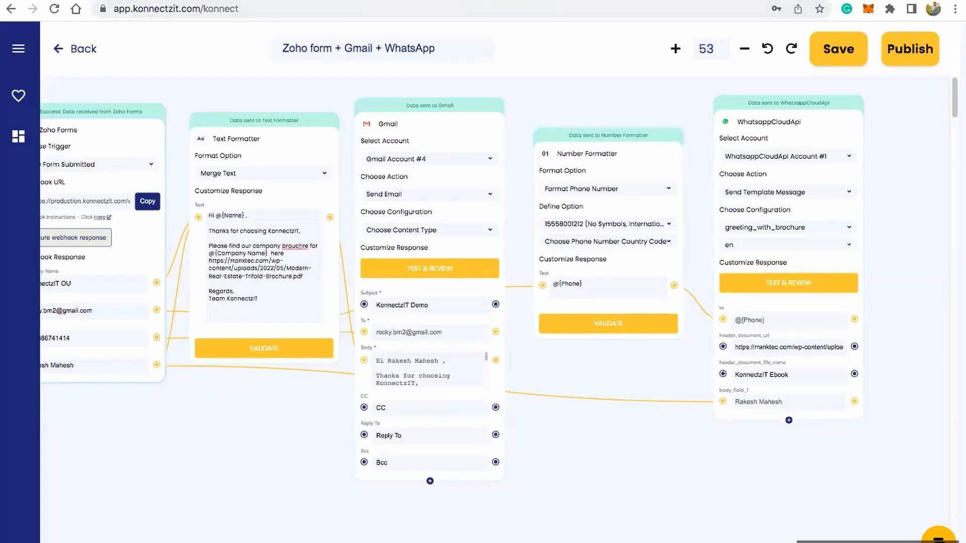
# Step: In WhatsApp Web, download the KonnectzIT Ebook attachment from the newly received message and look through the PDF
pyautogui.click(483, 1)
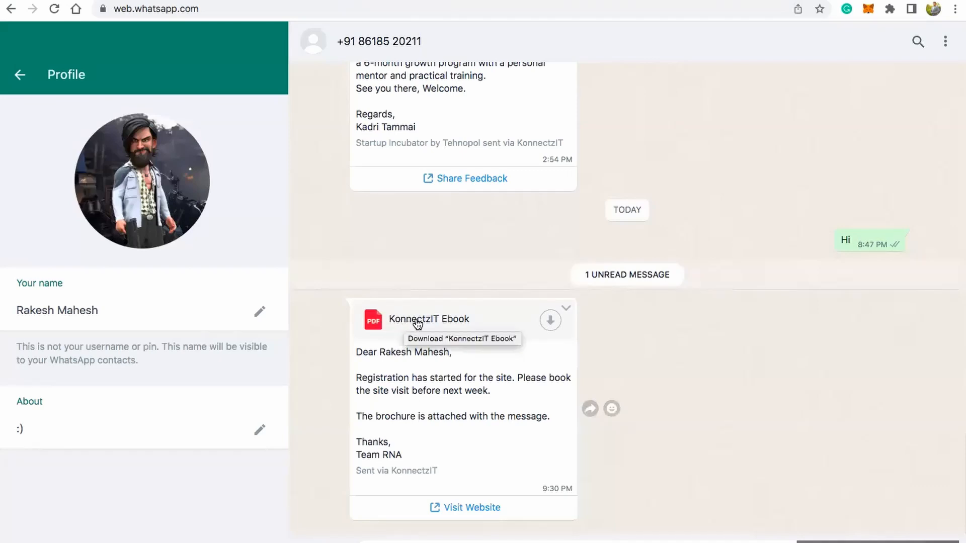
pyautogui.click(550, 321)
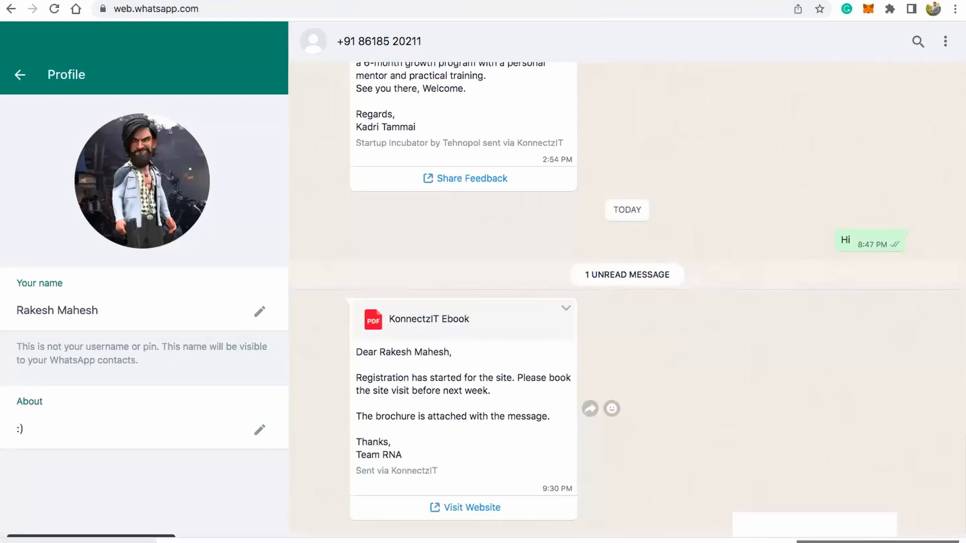
pyautogui.click(79, 541)
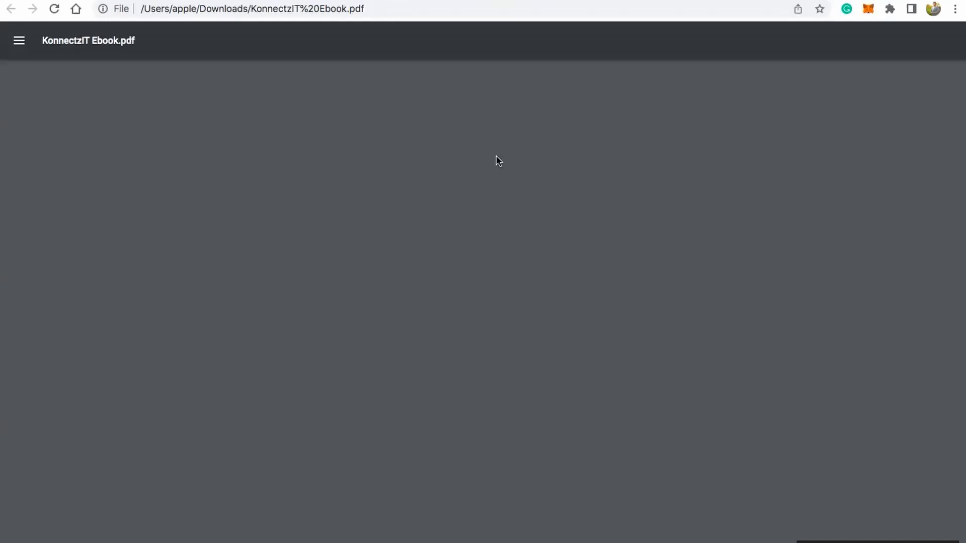
pyautogui.scroll(-2, 499, 158)
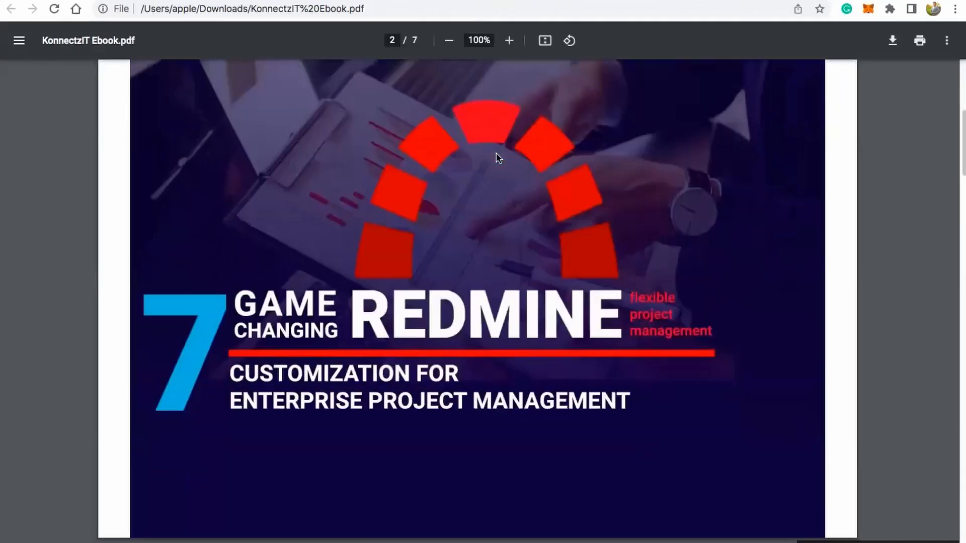
pyautogui.scroll(-15, 497, 160)
pyautogui.scroll(12, 496, 161)
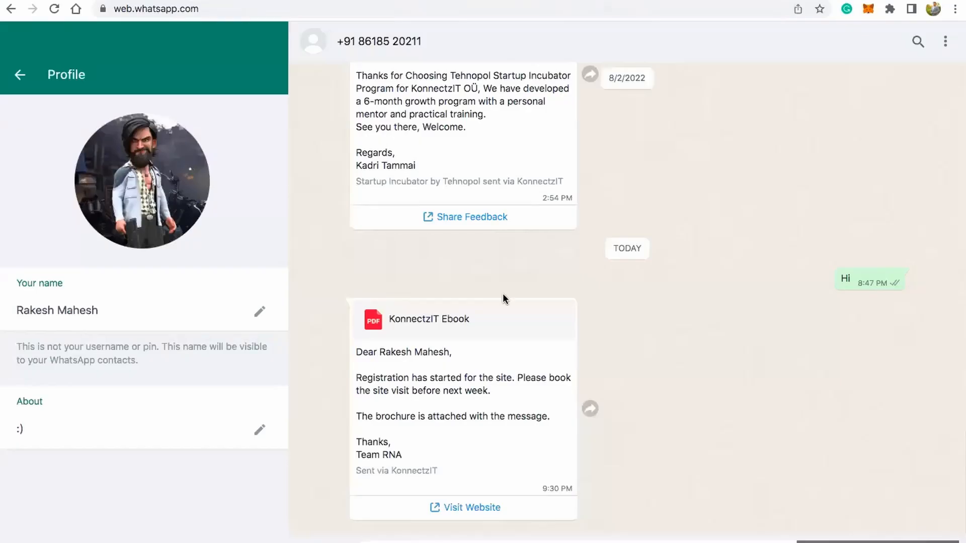
# Step: Check the received WhatsApp message's greeting, body text and the destination of its Visit Website link
pyautogui.moveTo(359, 351); pyautogui.dragTo(439, 360)
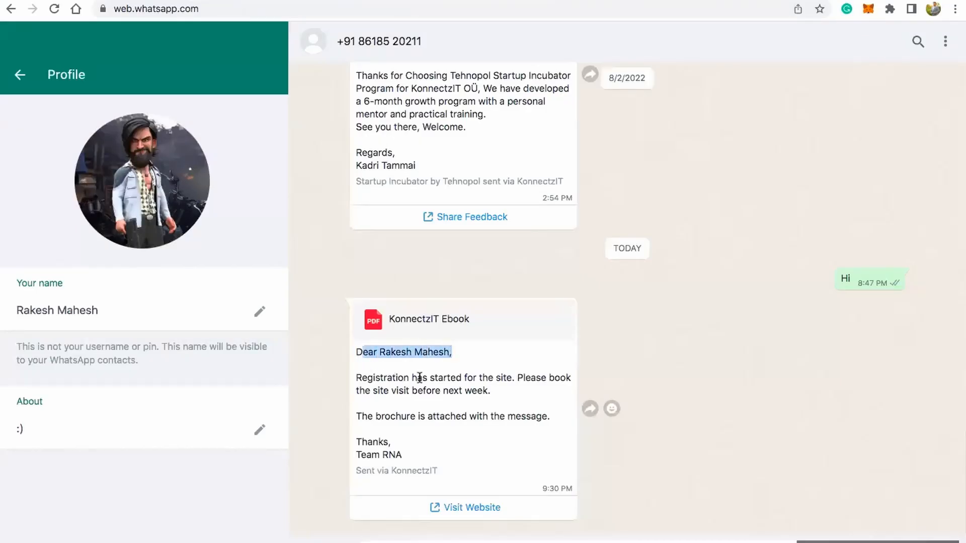
pyautogui.click(404, 403)
pyautogui.moveTo(383, 377); pyautogui.dragTo(436, 488)
pyautogui.click(461, 506)
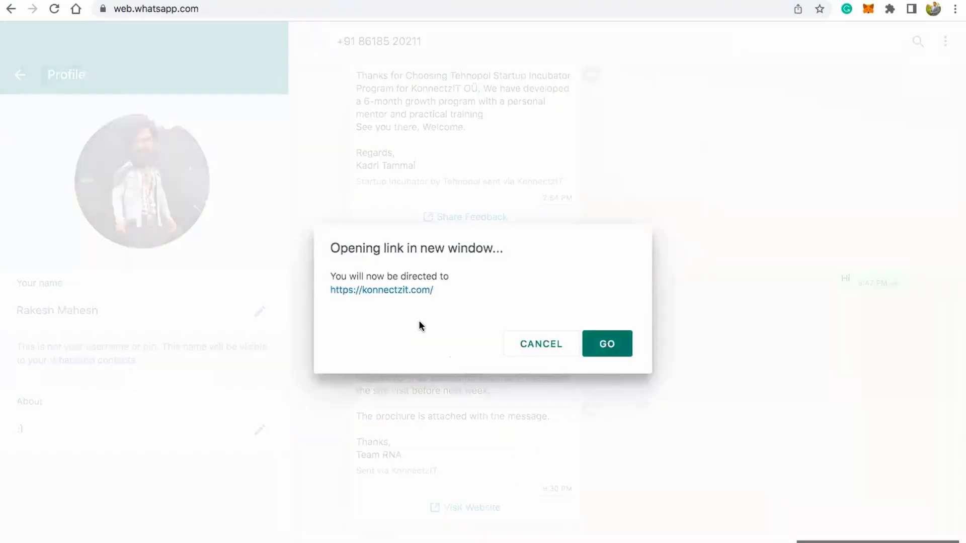
pyautogui.click(531, 344)
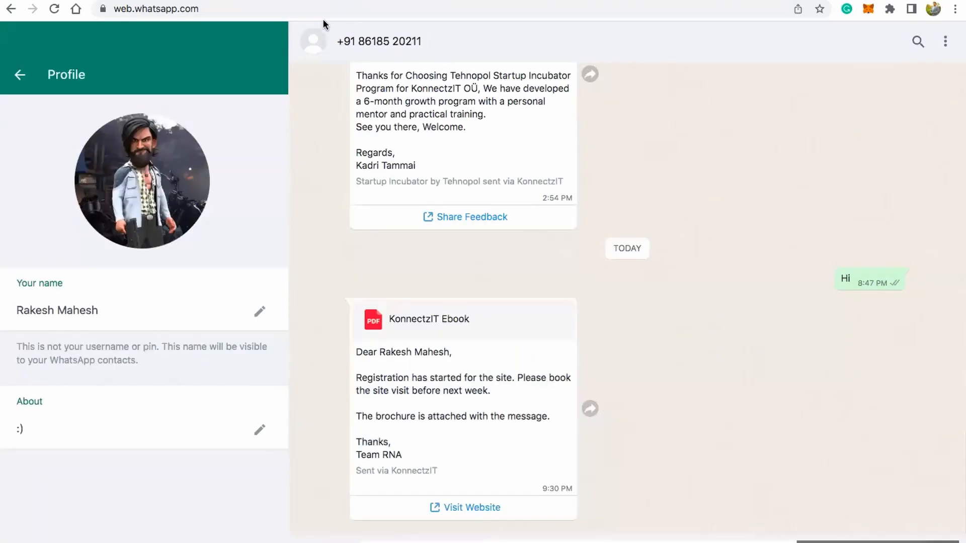
# Step: Return to the KonnectzIT workflow "Zoho form + Gmail + WhatsApp" and publish it
pyautogui.click(169, 1)
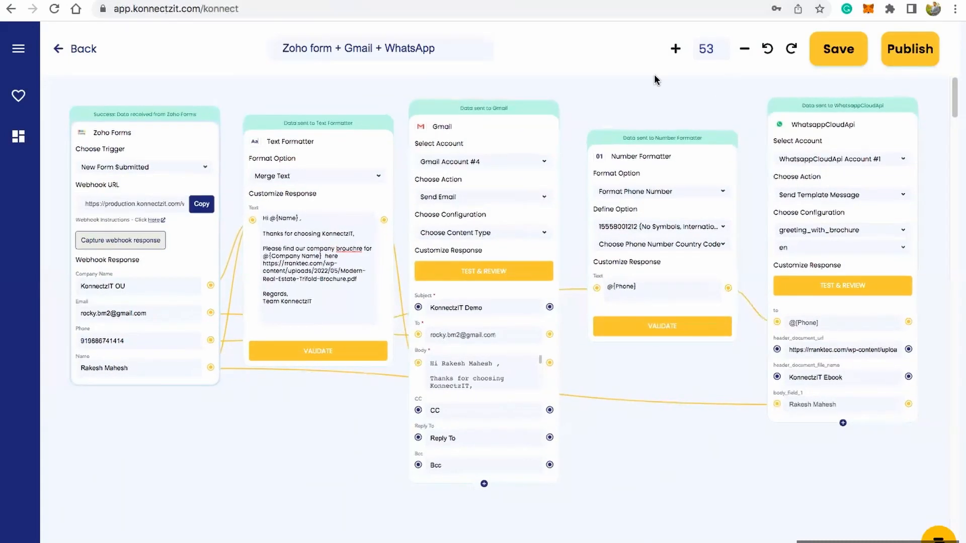
pyautogui.click(898, 50)
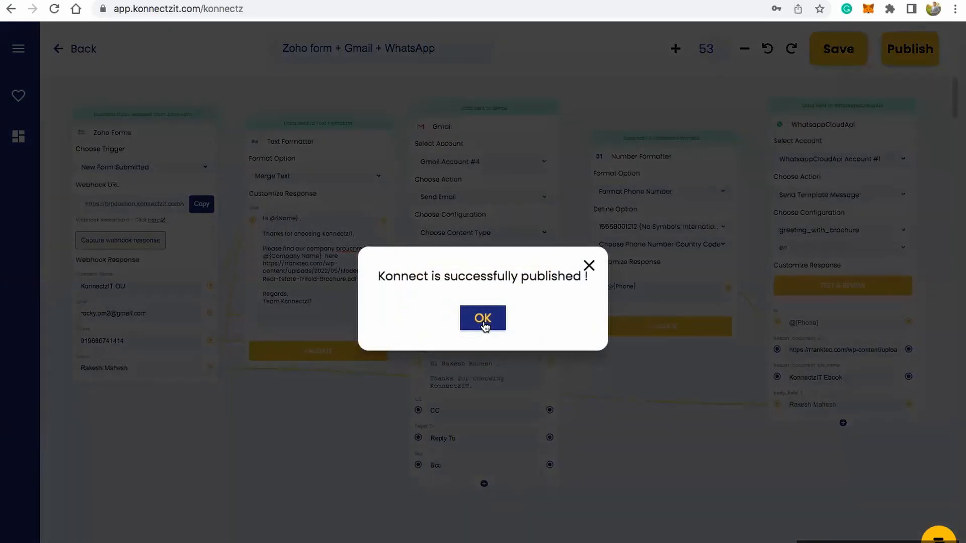
pyautogui.click(484, 322)
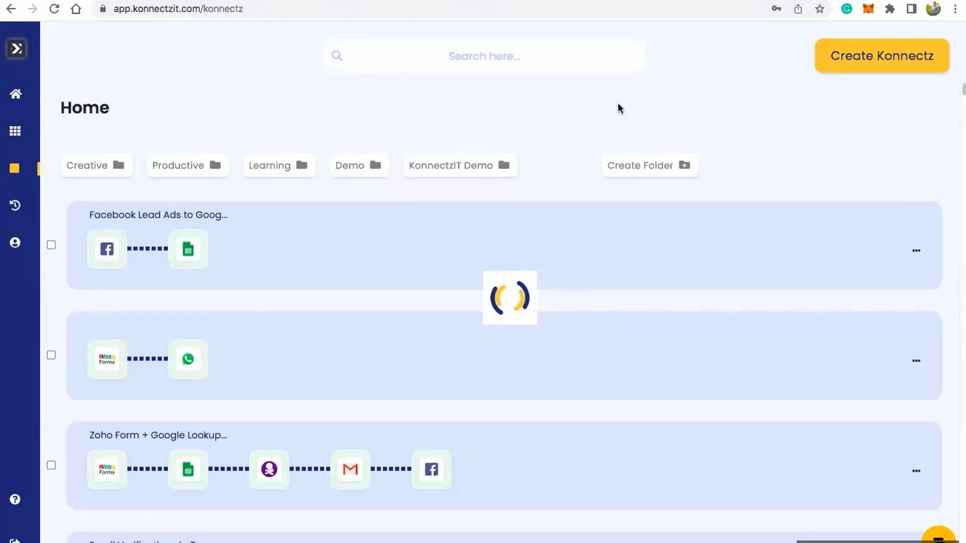
# Step: Switch to the public Zoho Forms page and start another response in the KonnectzIT Demo Form
pyautogui.click(612, 2)
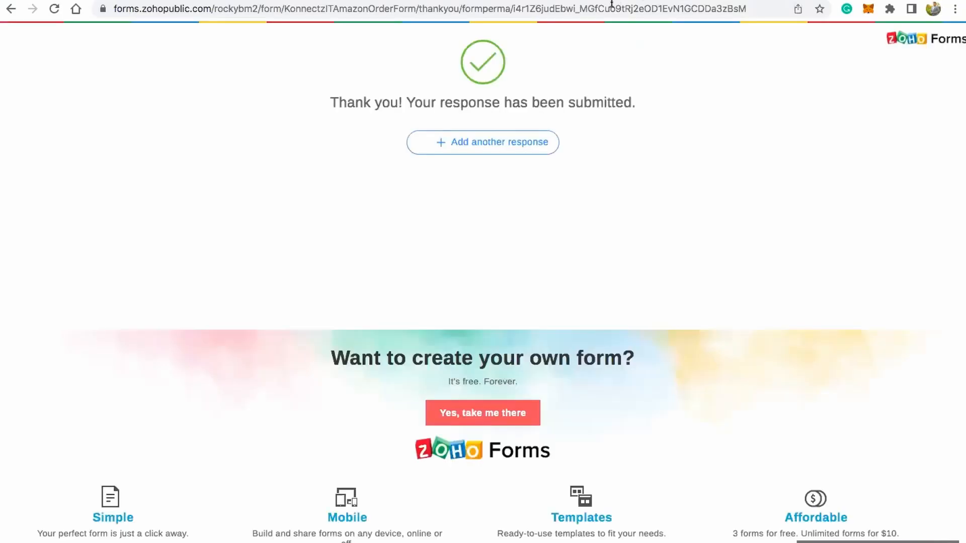
pyautogui.click(481, 146)
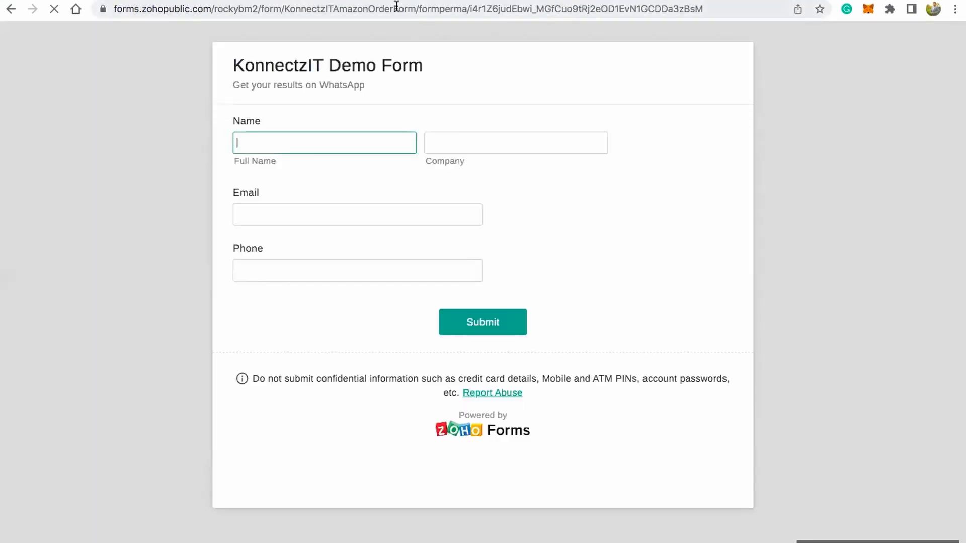
pyautogui.click(396, 7)
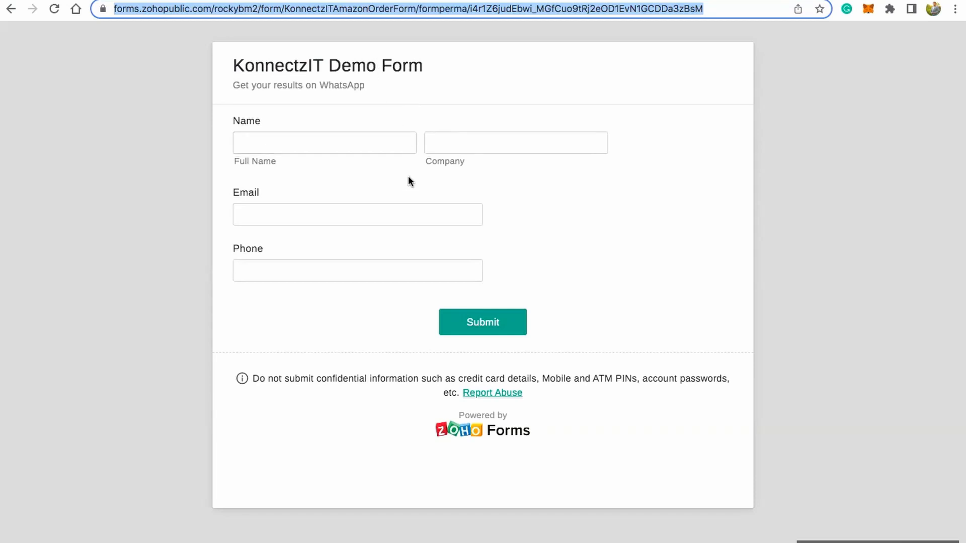
# Step: Enter the contact's full name and the company "John's Company" in the demo form
pyautogui.click(339, 141)
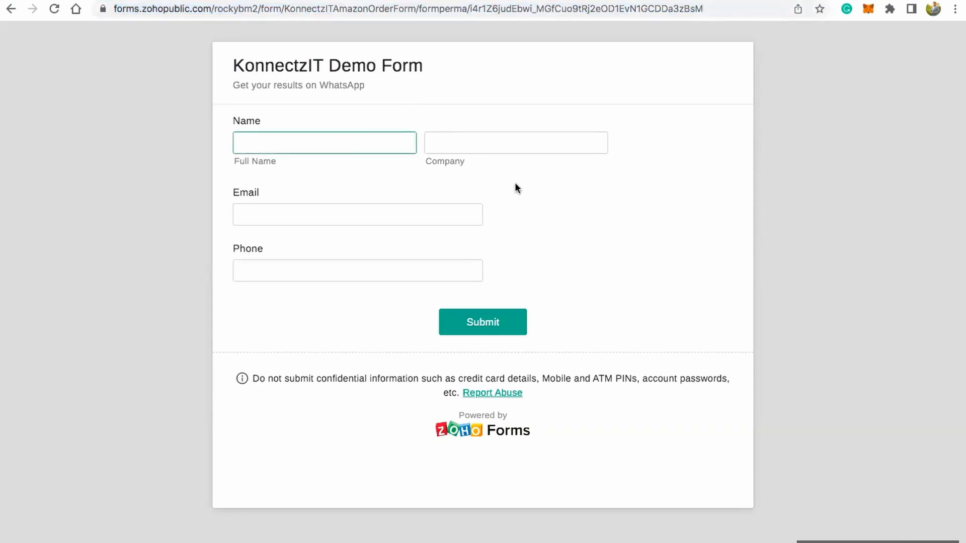
pyautogui.write('John Doe')
pyautogui.click(551, 145)
pyautogui.write('John')
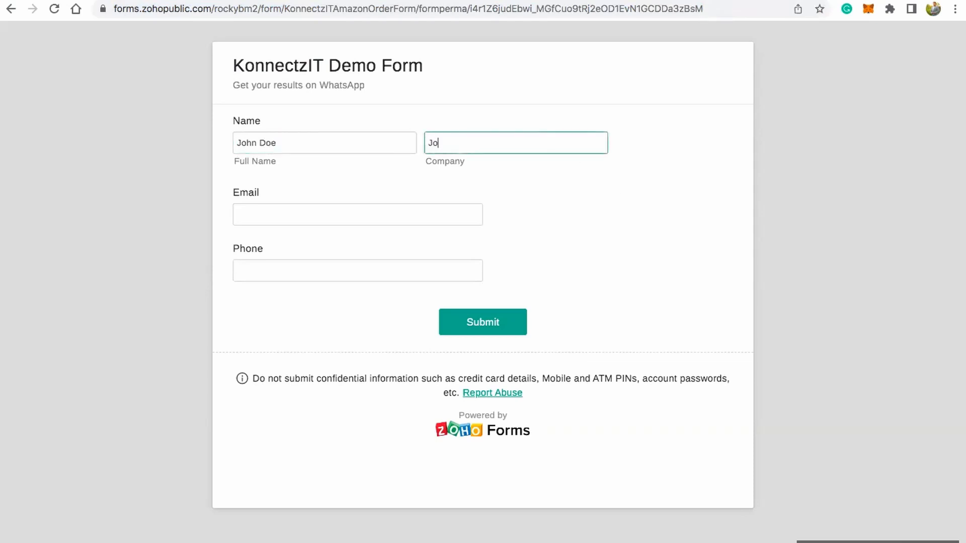
pyautogui.write("'s Company")
# Step: Fill in the contact's email and phone number with the +91 country code, and submit the demo form
pyautogui.click(418, 209)
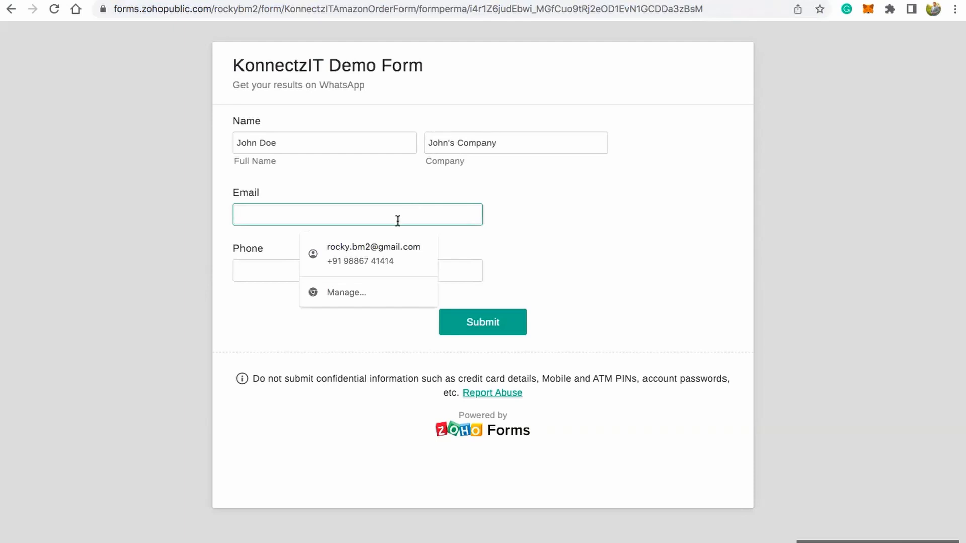
pyautogui.click(390, 242)
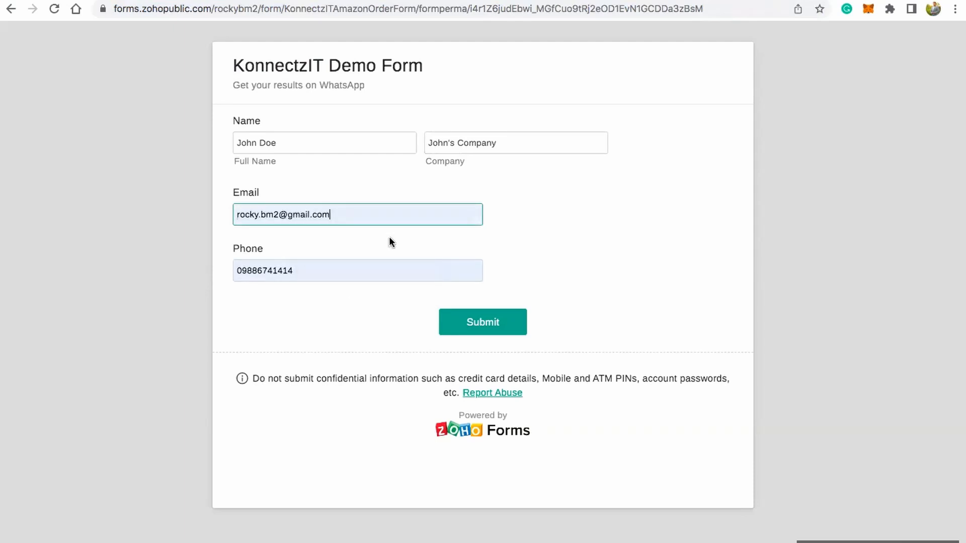
pyautogui.click(239, 270)
pyautogui.press('BackSpace')
pyautogui.write('+91')
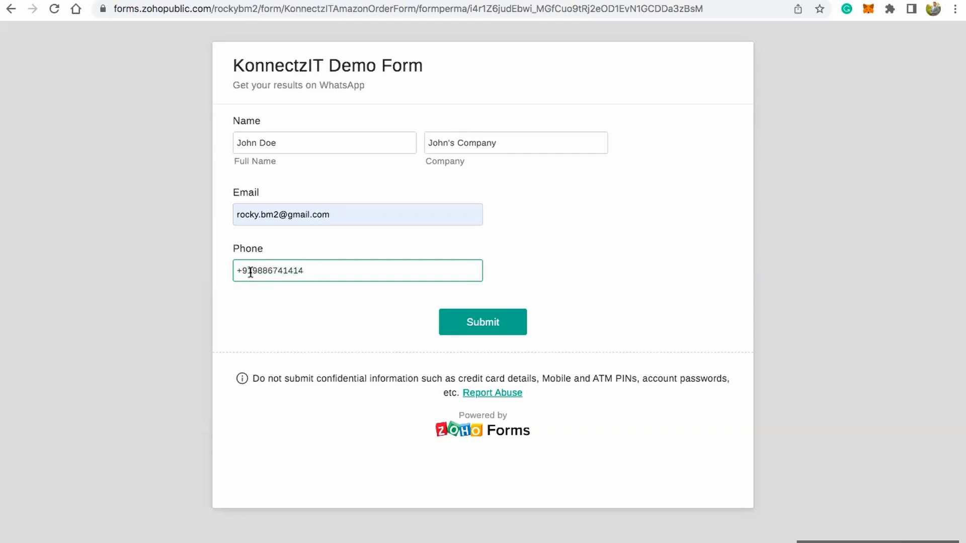
pyautogui.moveTo(242, 271); pyautogui.dragTo(233, 271)
pyautogui.click(262, 299)
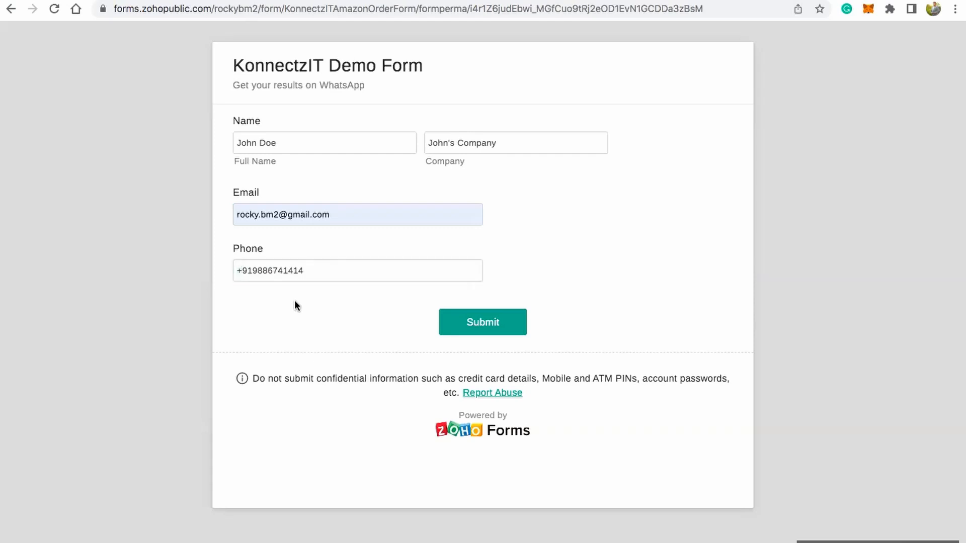
pyautogui.click(496, 325)
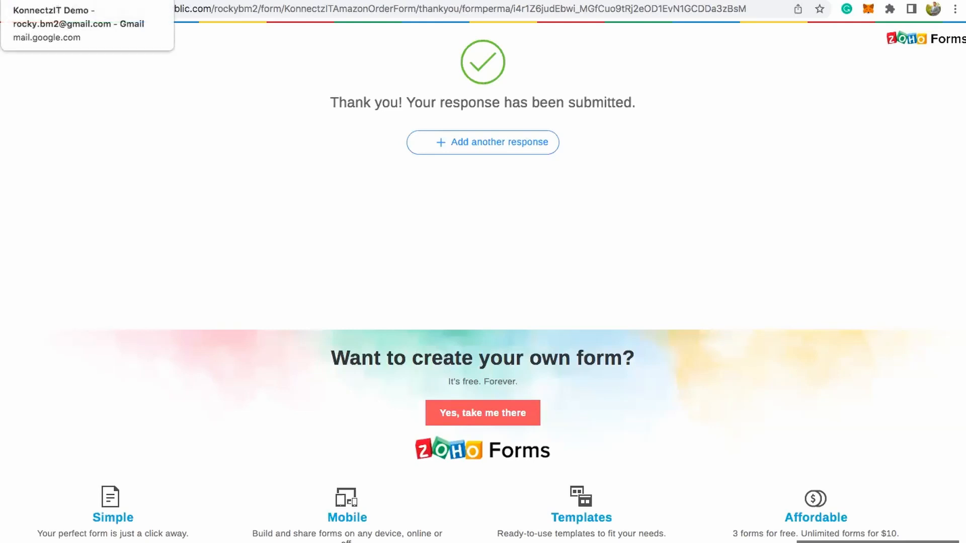
# Step: Switch to the Gmail inbox and check the newest KonnectzIT Demo email, including the brochure PDF linked in it
pyautogui.click(31, 1)
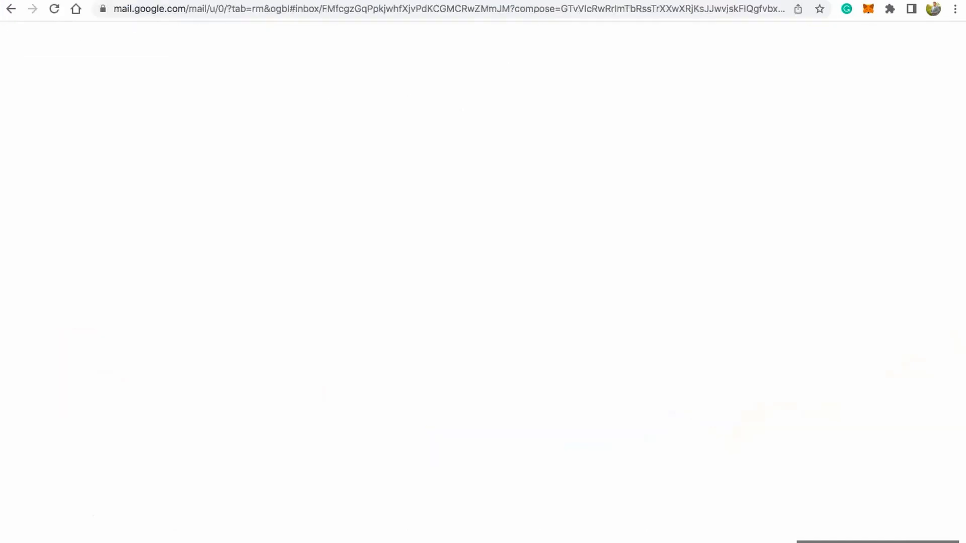
pyautogui.click(131, 140)
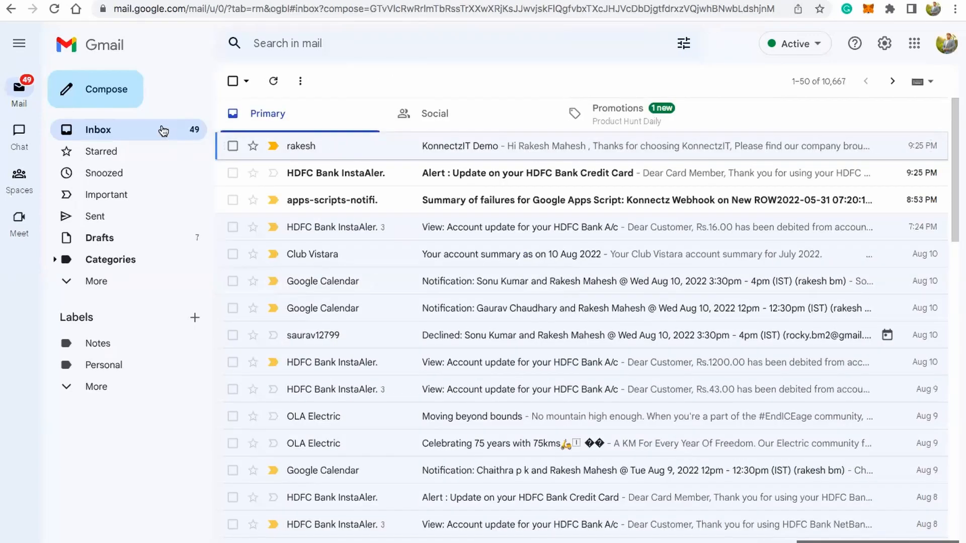
pyautogui.click(450, 145)
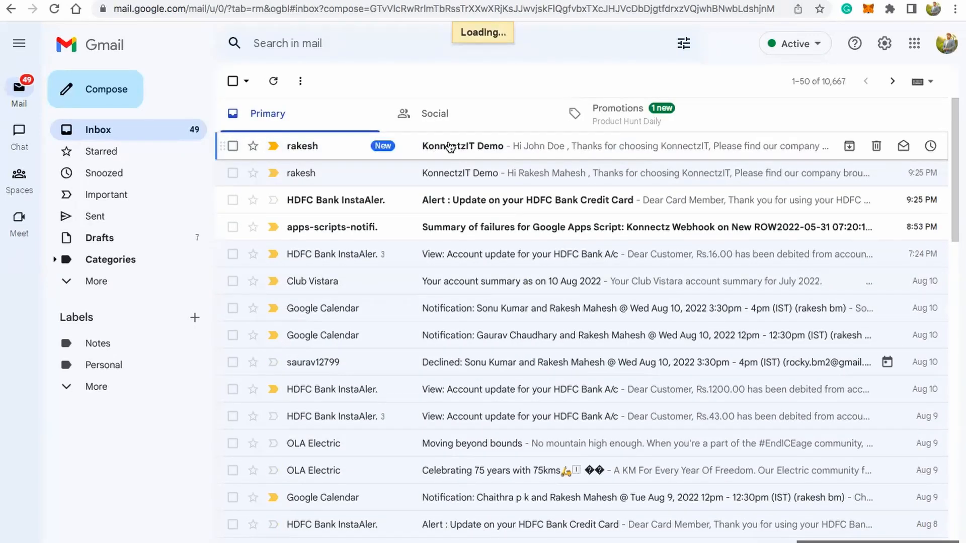
pyautogui.moveTo(274, 118); pyautogui.dragTo(376, 112)
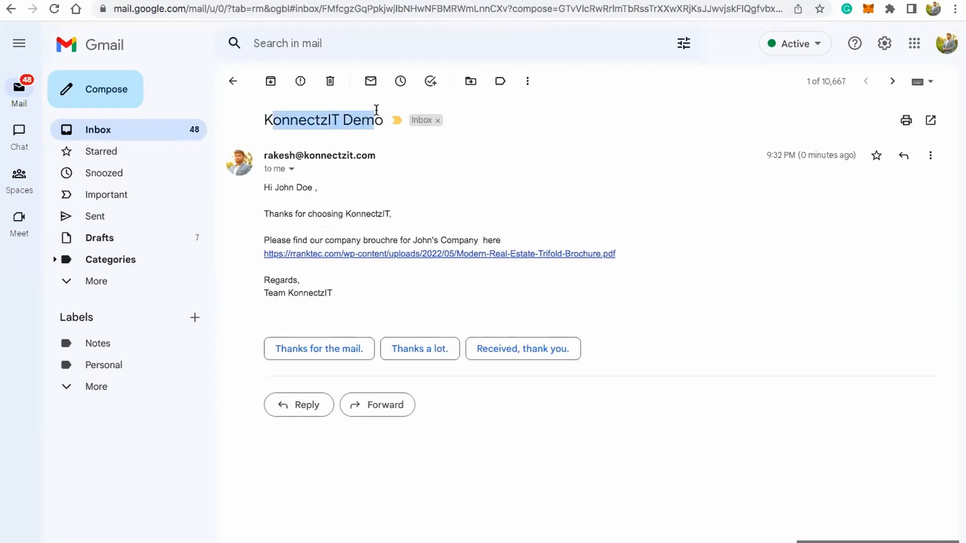
pyautogui.moveTo(262, 188); pyautogui.dragTo(366, 214)
pyautogui.click(341, 197)
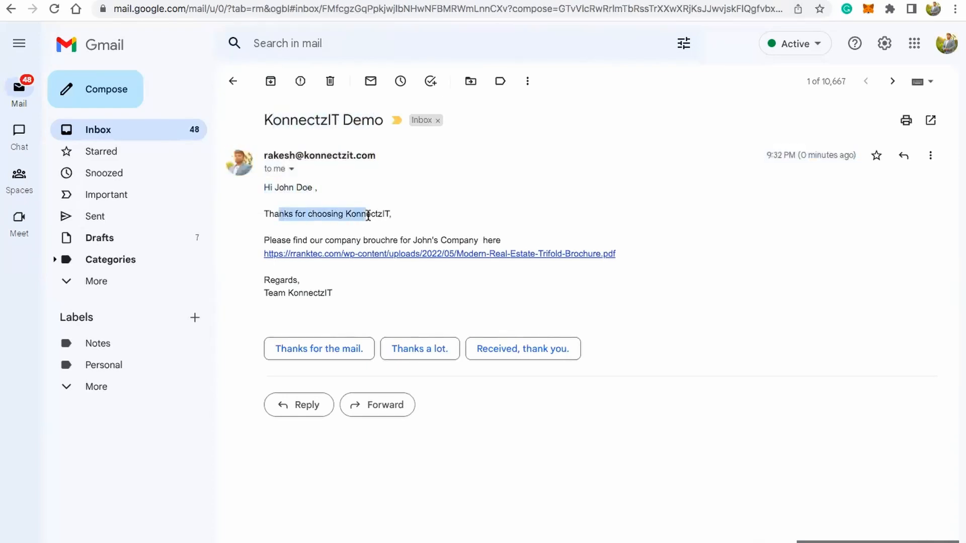
pyautogui.click(364, 254)
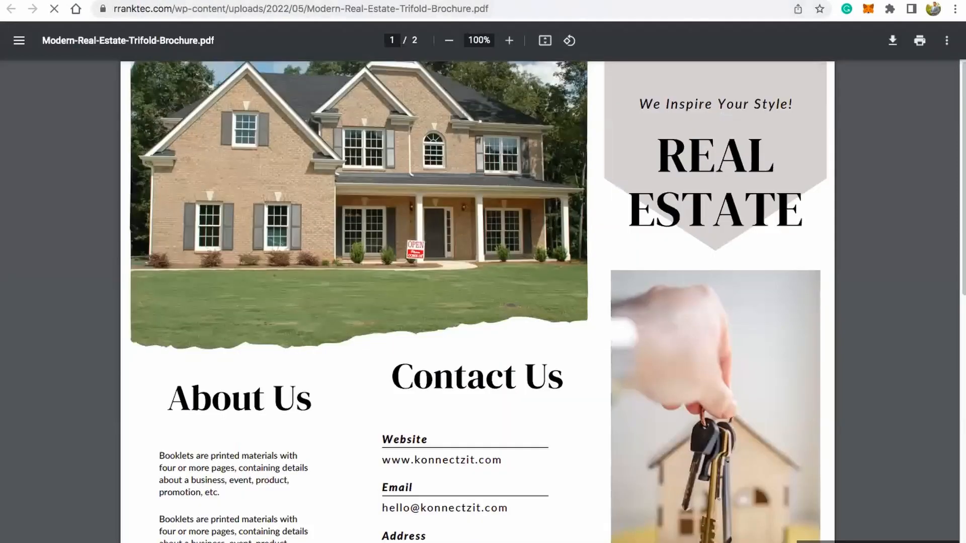
pyautogui.click(121, 0)
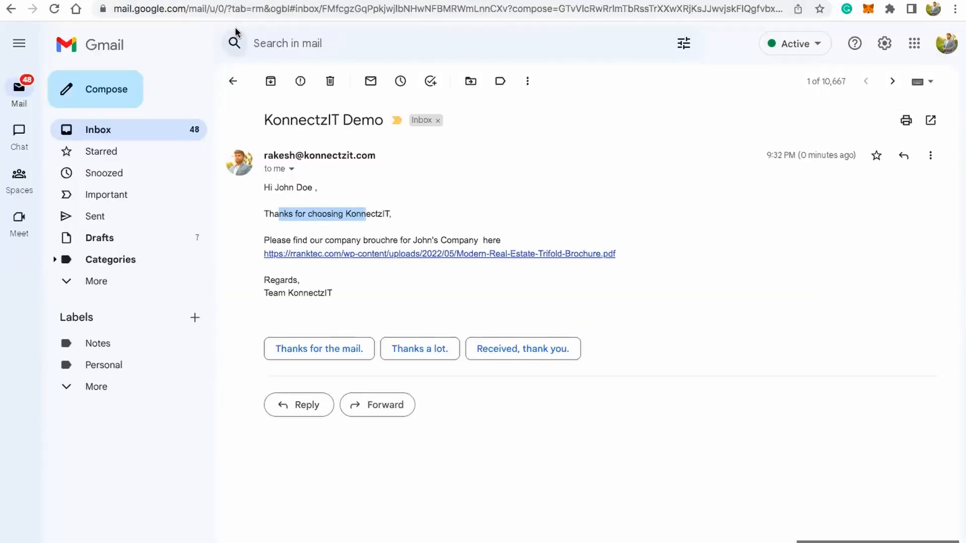
# Step: Switch to WhatsApp Web and check the latest template message and its KonnectzIT Ebook attachment
pyautogui.click(336, 0)
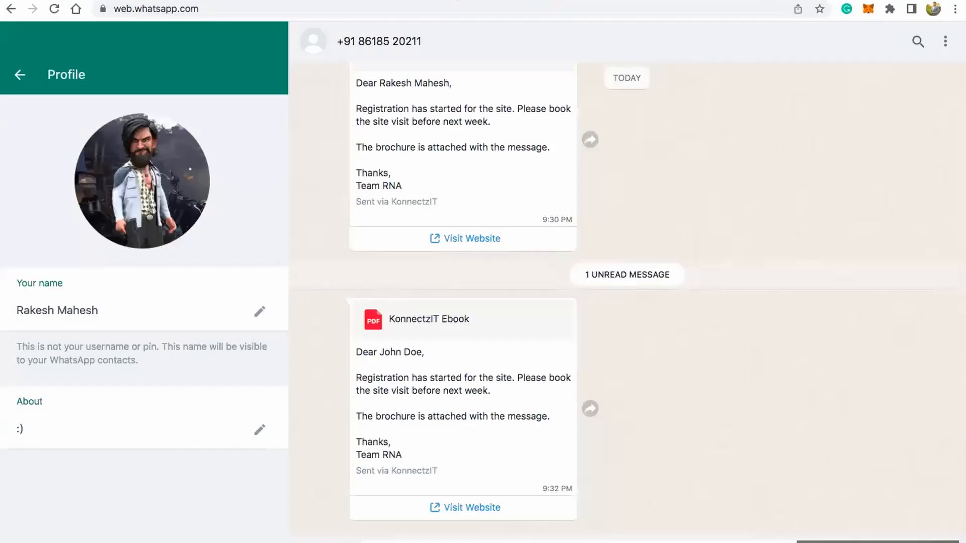
pyautogui.moveTo(360, 352); pyautogui.dragTo(414, 427)
pyautogui.click(377, 456)
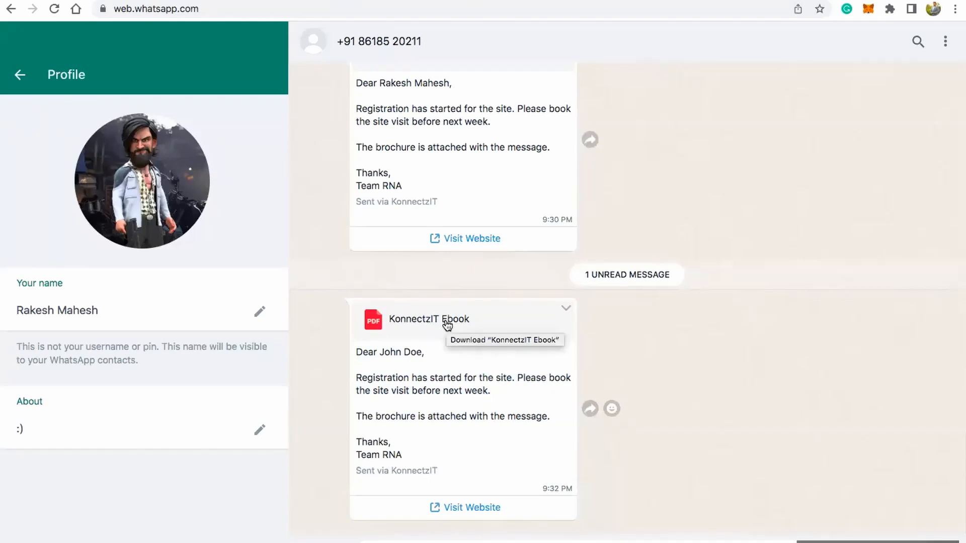
pyautogui.scroll(2, 447, 327)
pyautogui.scroll(-2, 447, 326)
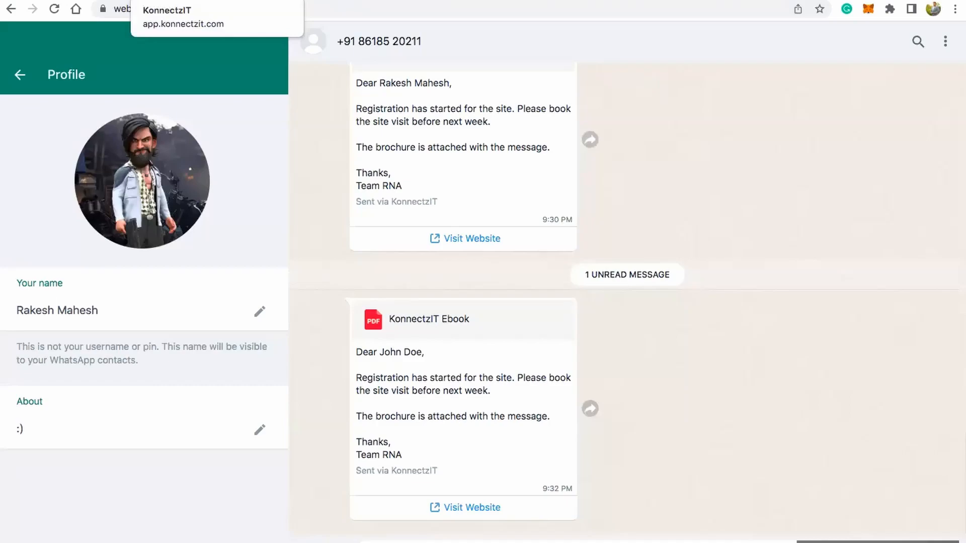
# Step: Switch to the KonnectzIT home page and look through the list of existing workflows
pyautogui.click(187, 1)
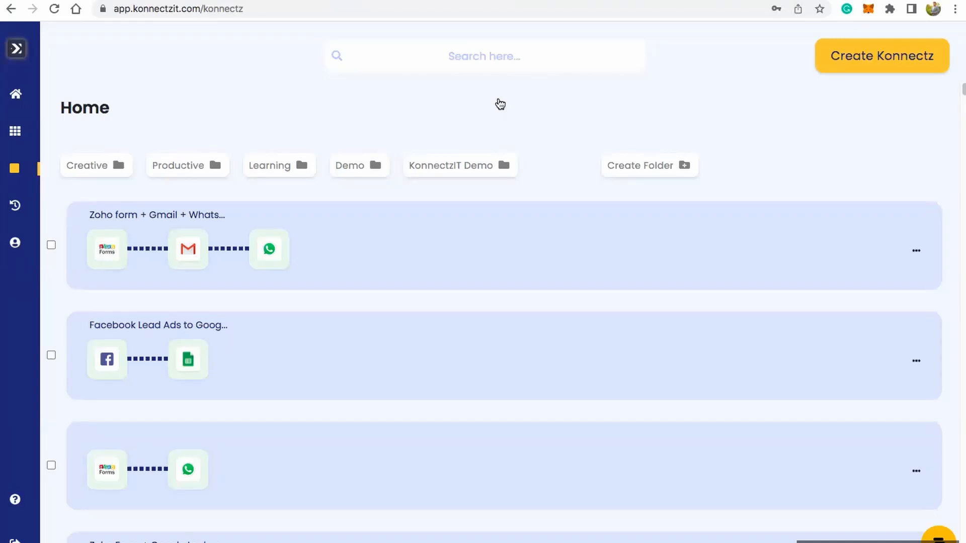
pyautogui.moveTo(48, 169)
pyautogui.scroll(-3, 460, 333)
pyautogui.scroll(3, 460, 332)
pyautogui.scroll(-20, 462, 335)
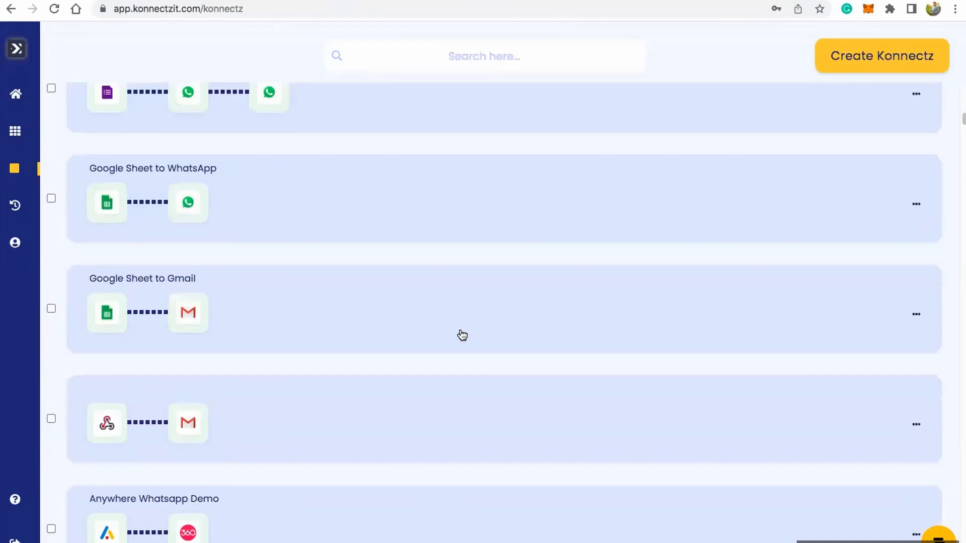
pyautogui.scroll(10, 462, 336)
pyautogui.scroll(10, 462, 336)
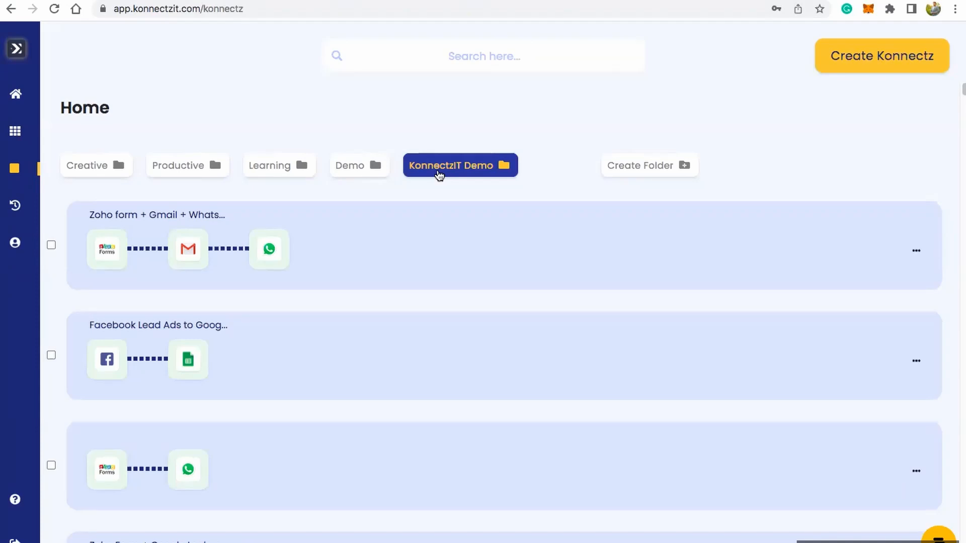
# Step: View the workflows in the Demo folder and bring up the folder creation dialog, closing it without creating a folder
pyautogui.click(363, 171)
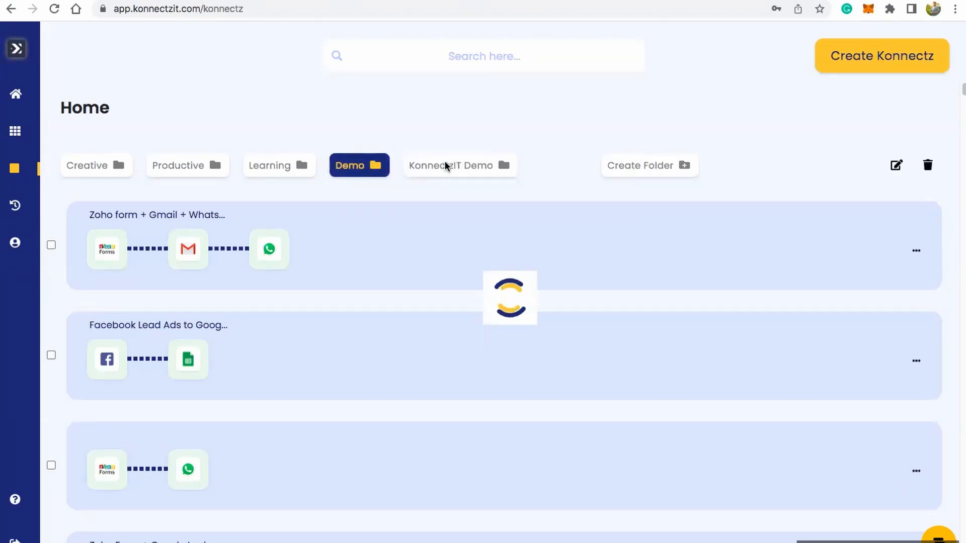
pyautogui.click(661, 169)
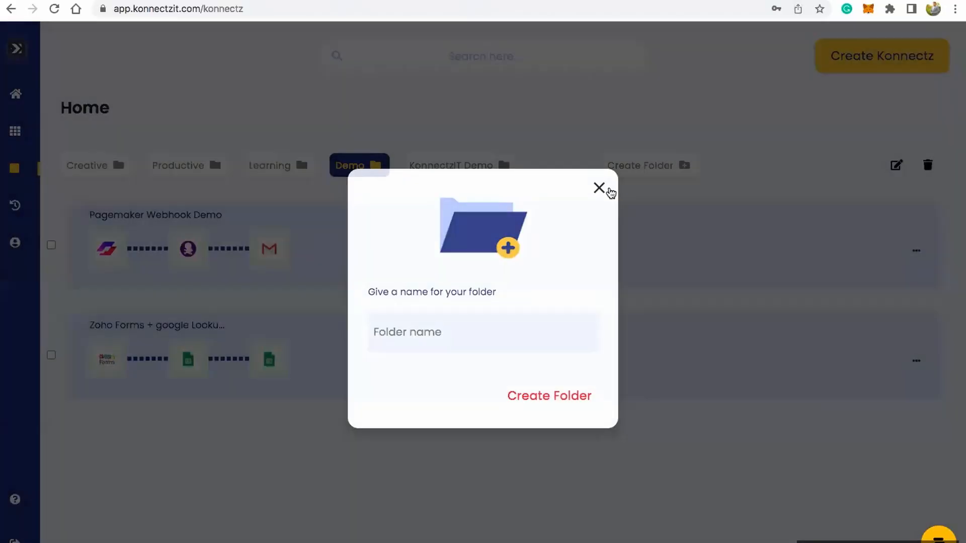
pyautogui.click(609, 190)
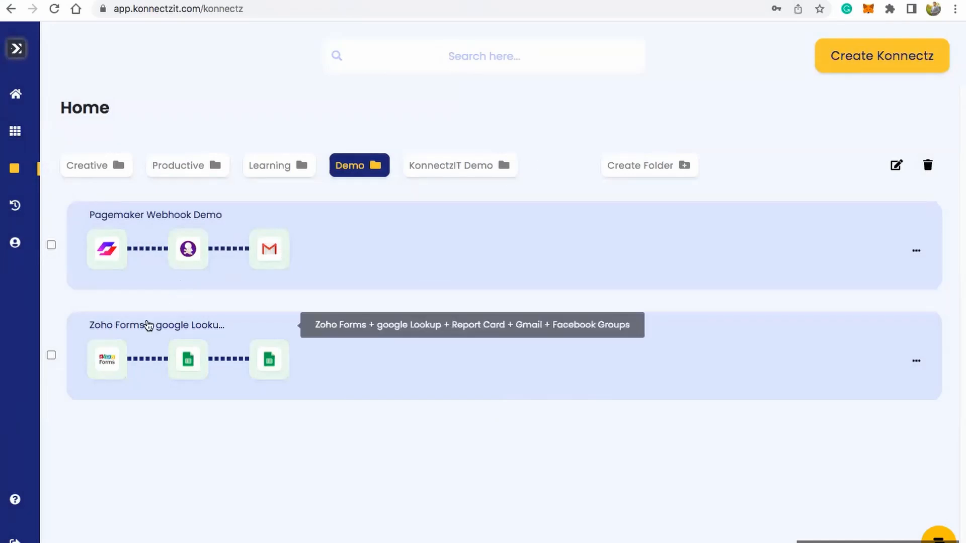
# Step: Move the Anywhere Whatsapp Demo workflow from the KonnectzIT Demo folder to the Demo folder
pyautogui.click(465, 169)
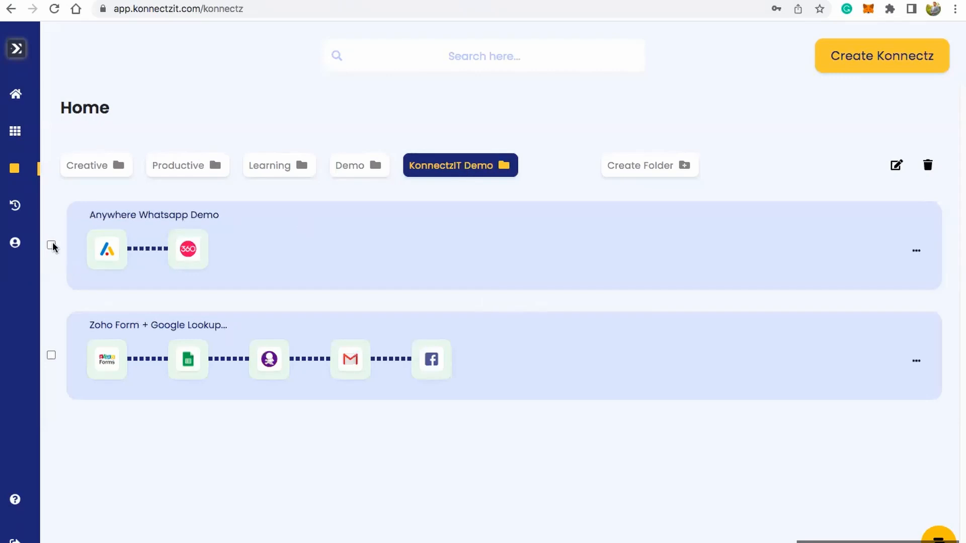
pyautogui.click(52, 245)
pyautogui.click(915, 165)
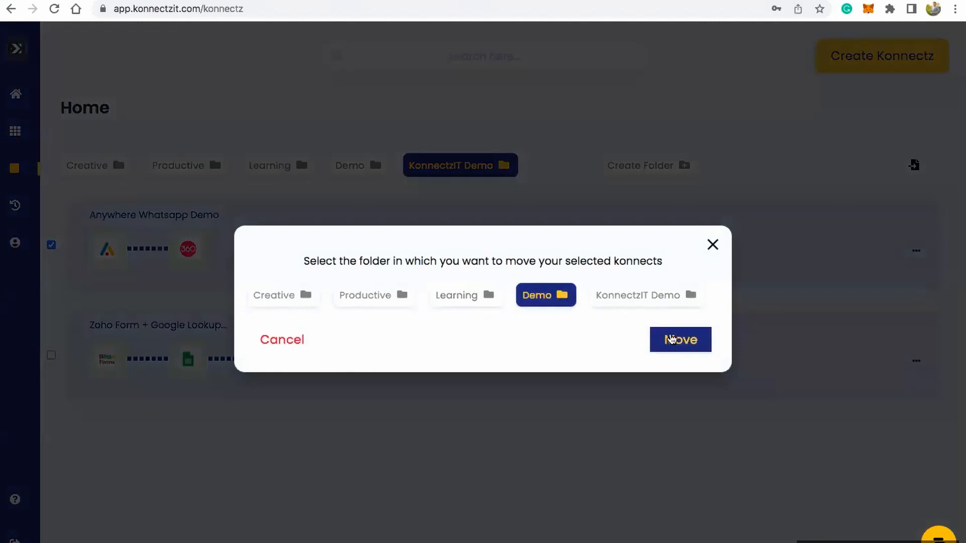
pyautogui.click(667, 339)
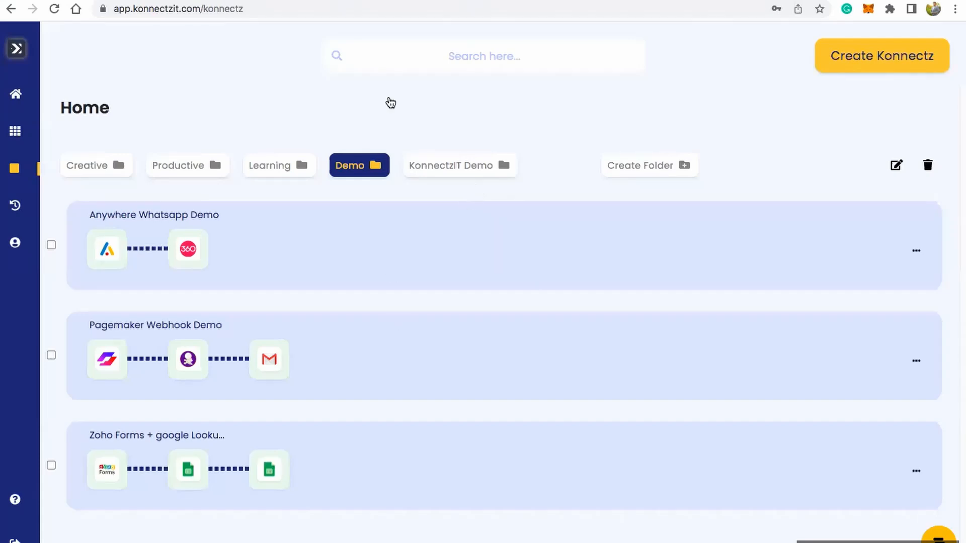
# Step: Return to the full workflow list and open the "Zoho form + Gmail + WhatsApp" workflow for editing
pyautogui.click(77, 107)
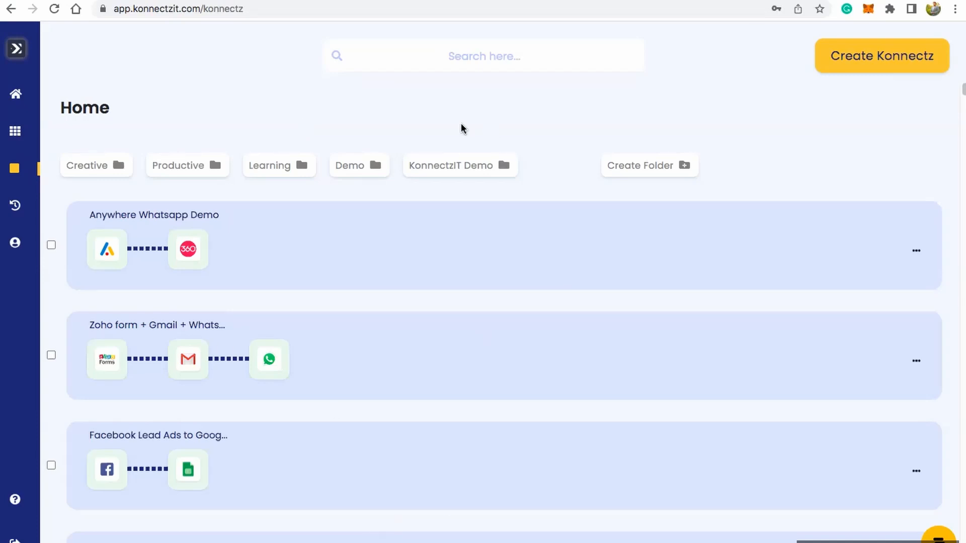
pyautogui.scroll(-2, 378, 148)
pyautogui.scroll(2, 378, 148)
pyautogui.click(373, 357)
pyautogui.click(579, 429)
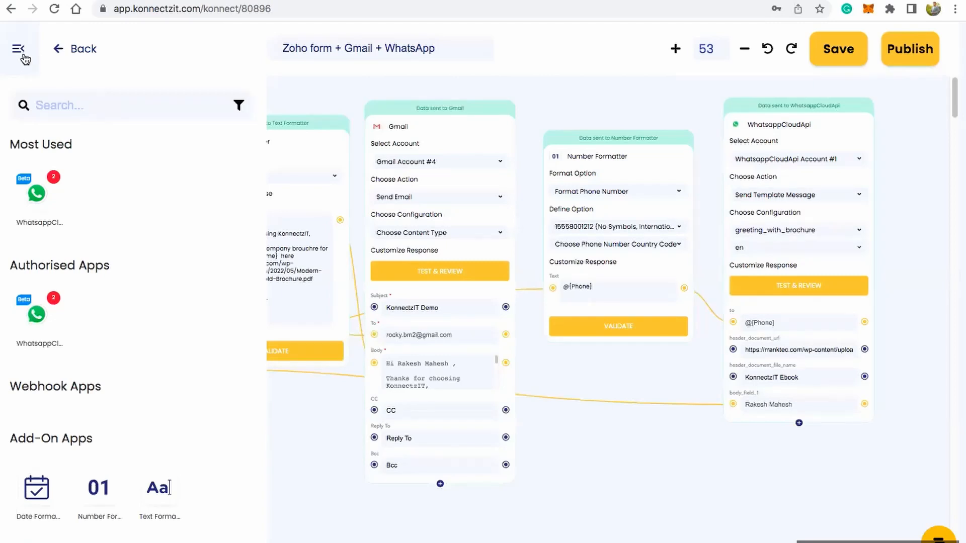
# Step: Review the workflow's blocks from the Zoho Forms trigger through the formatters and Gmail to the WhatsappCloudApi action
pyautogui.click(22, 55)
pyautogui.scroll(3, 311, 215)
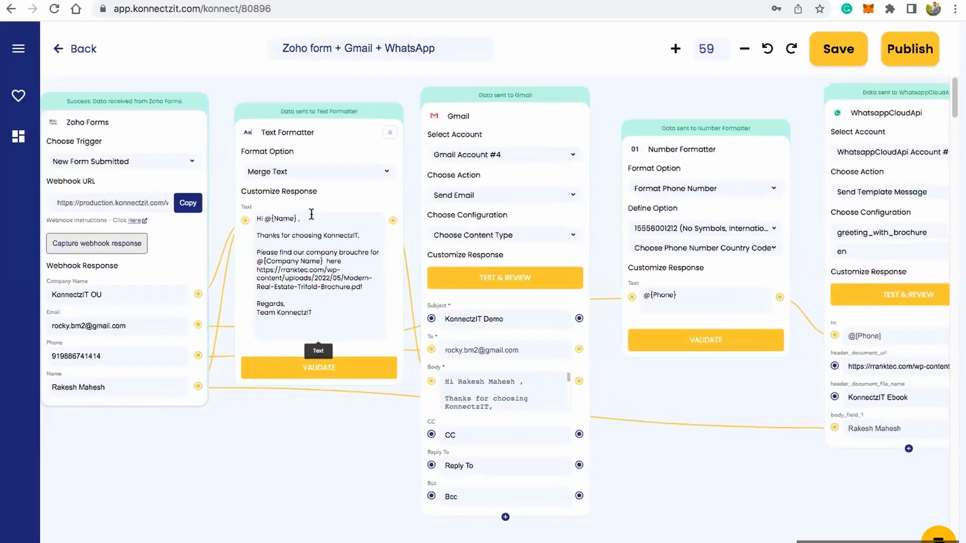
pyautogui.scroll(4, 311, 215)
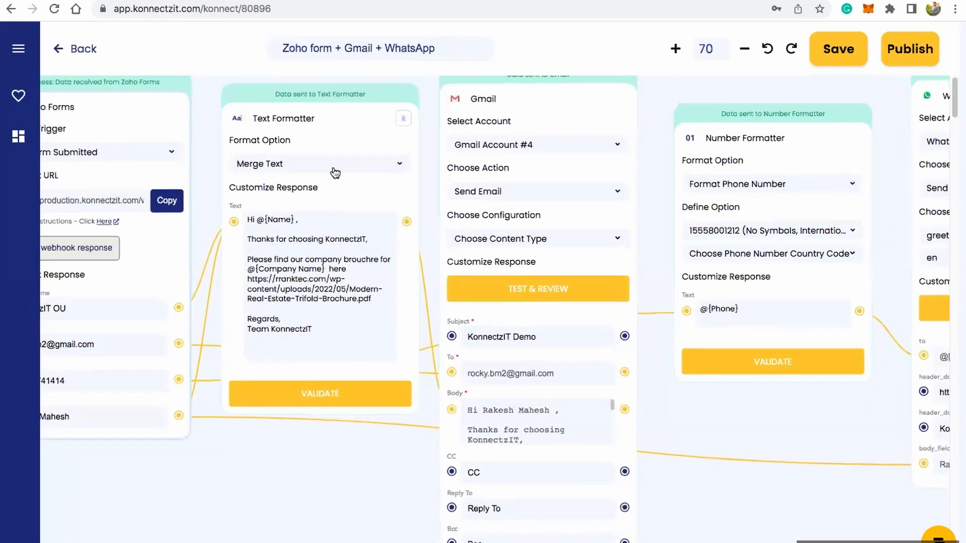
pyautogui.scroll(-2, 335, 173)
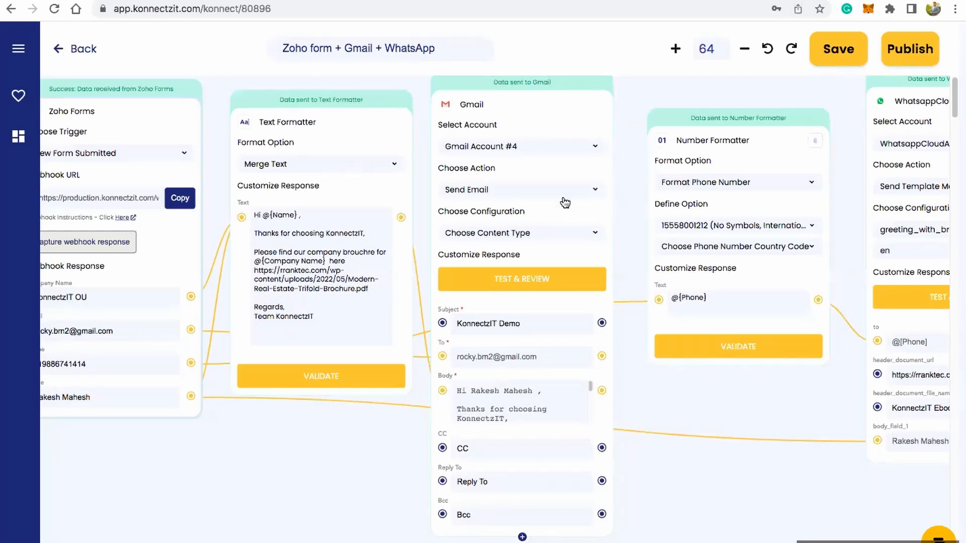
pyautogui.scroll(-2, 701, 222)
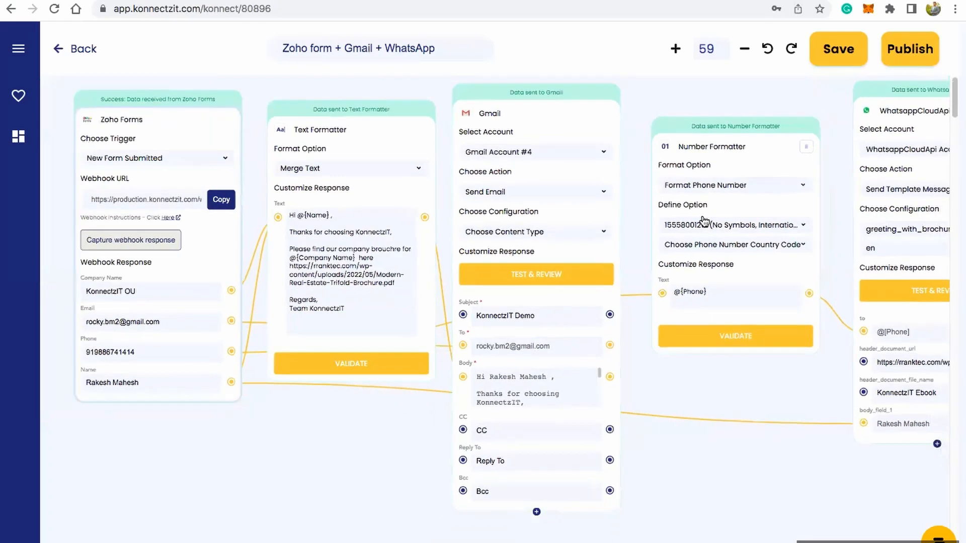
pyautogui.scroll(-1, 720, 284)
pyautogui.moveTo(780, 479); pyautogui.dragTo(376, 475)
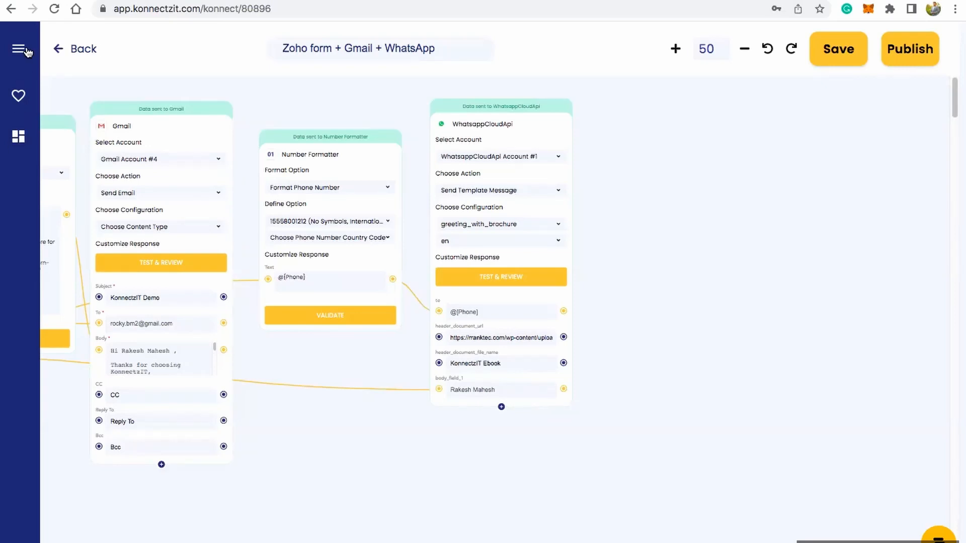
# Step: Add a Date Formatter add-on block to the empty canvas area beside the WhatsappCloudApi block
pyautogui.click(20, 49)
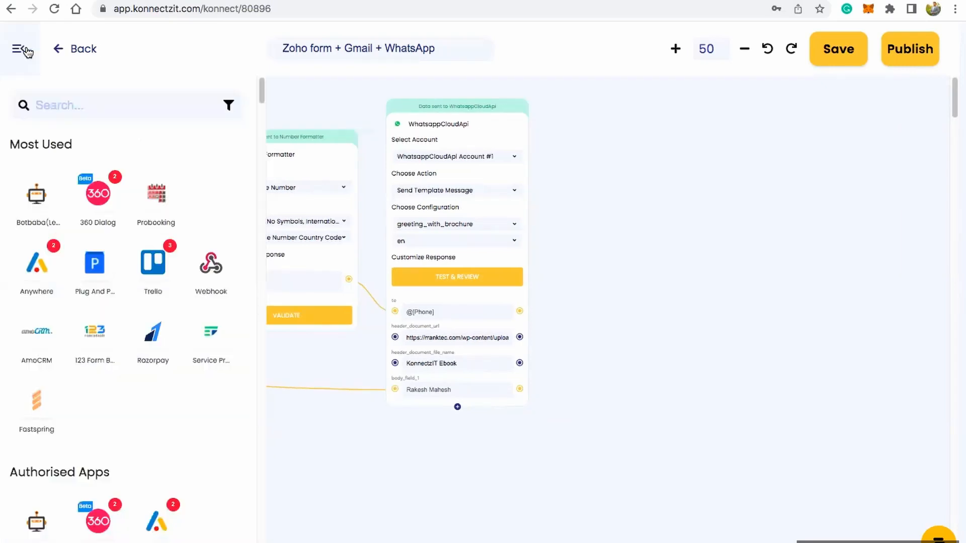
pyautogui.moveTo(264, 92); pyautogui.dragTo(269, 524)
pyautogui.scroll(-15, 181, 363)
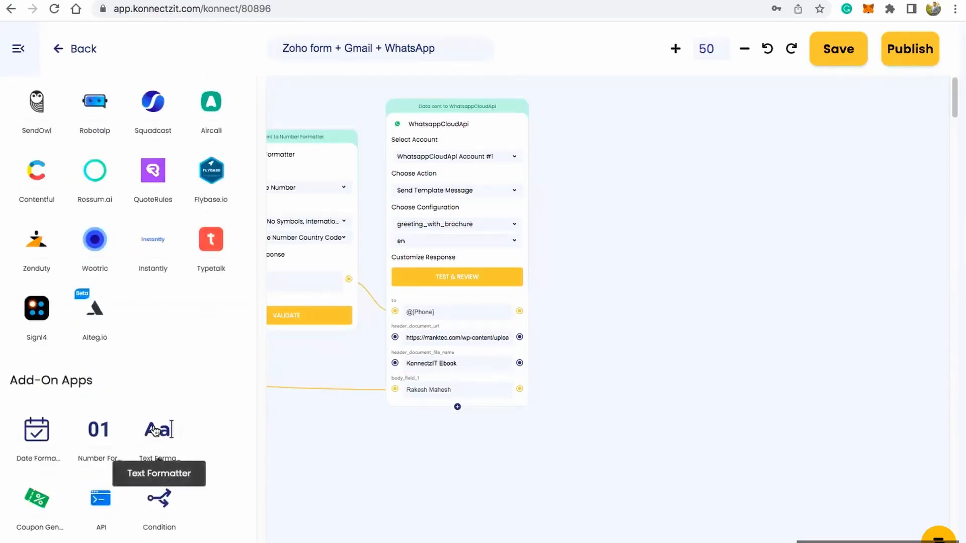
pyautogui.moveTo(36, 430); pyautogui.dragTo(591, 186)
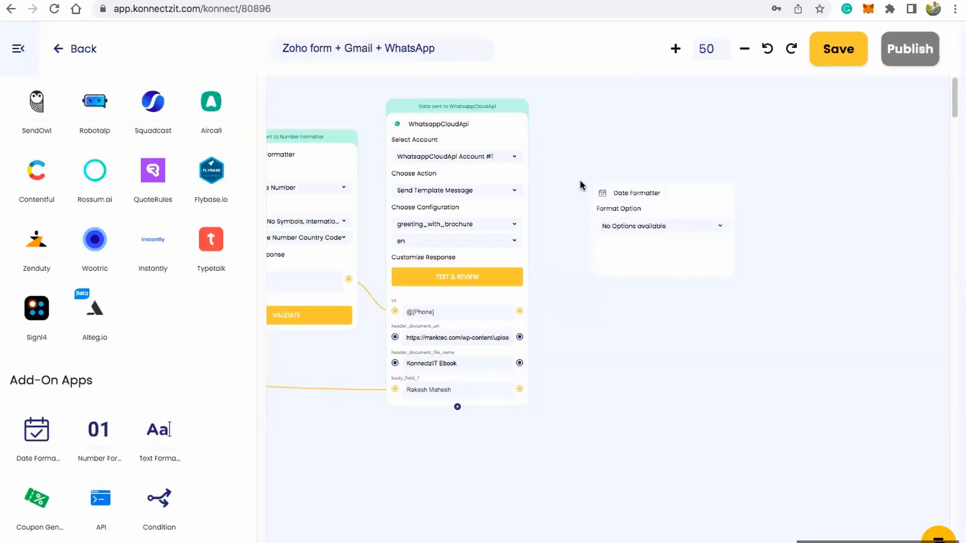
pyautogui.scroll(1, 673, 199)
pyautogui.scroll(5, 671, 193)
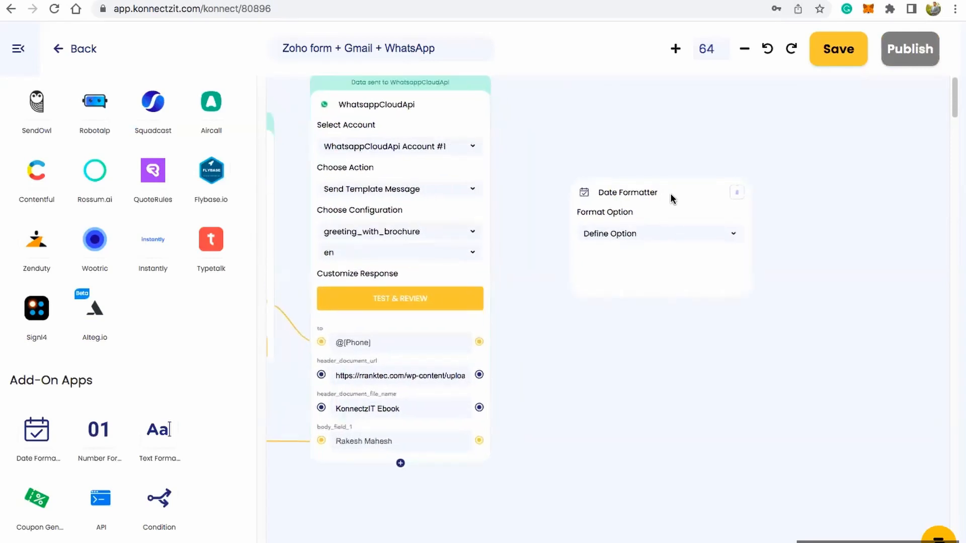
pyautogui.moveTo(680, 194); pyautogui.dragTo(639, 192)
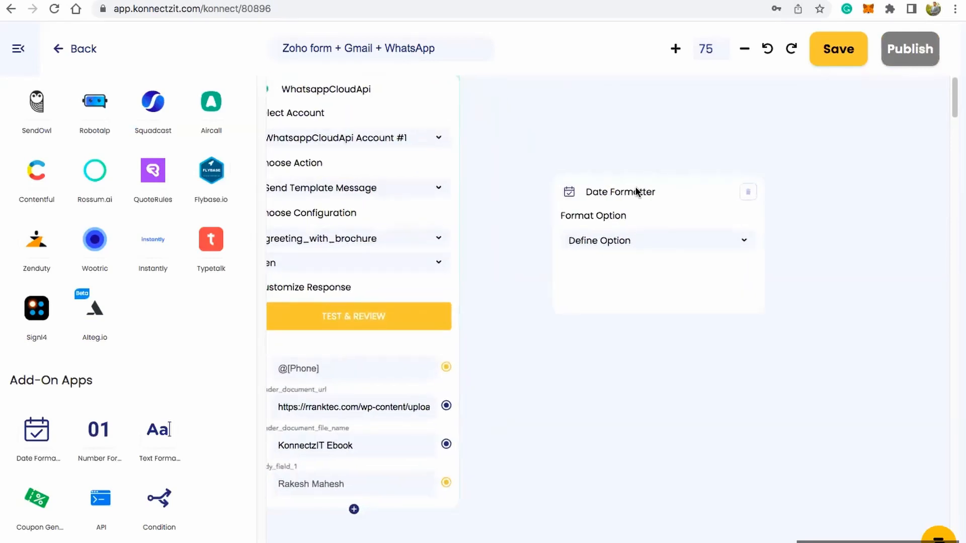
# Step: Set the Date Formatter's format option to Format and browse the date patterns it offers
pyautogui.click(628, 245)
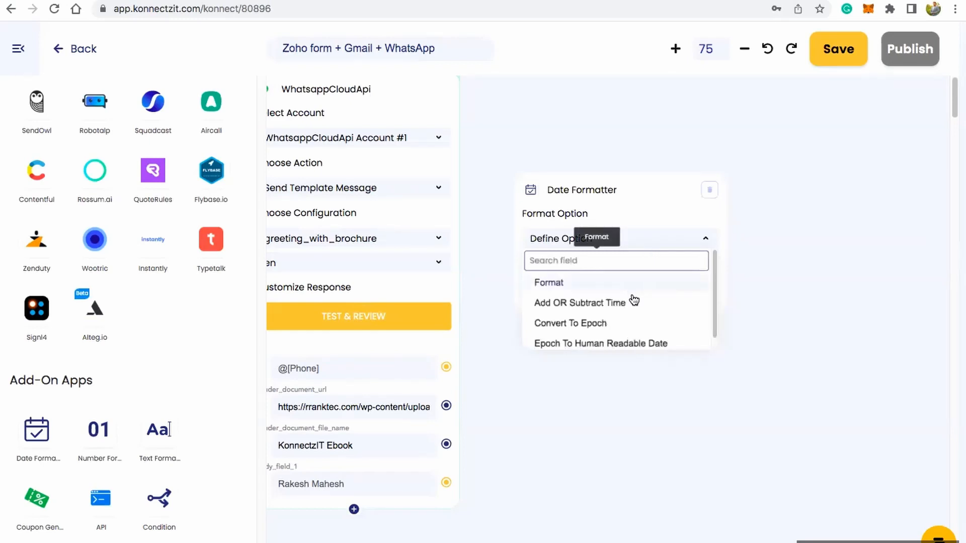
pyautogui.click(577, 282)
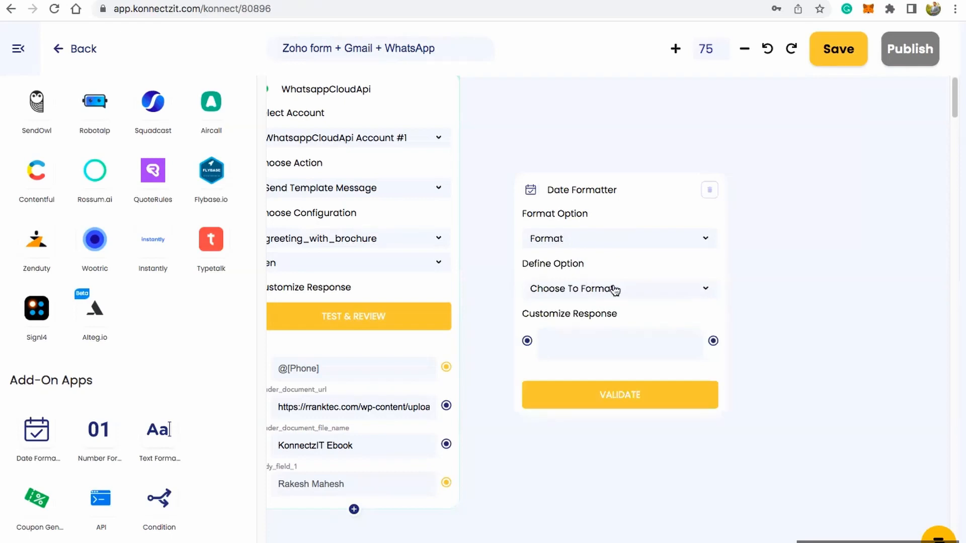
pyautogui.click(615, 291)
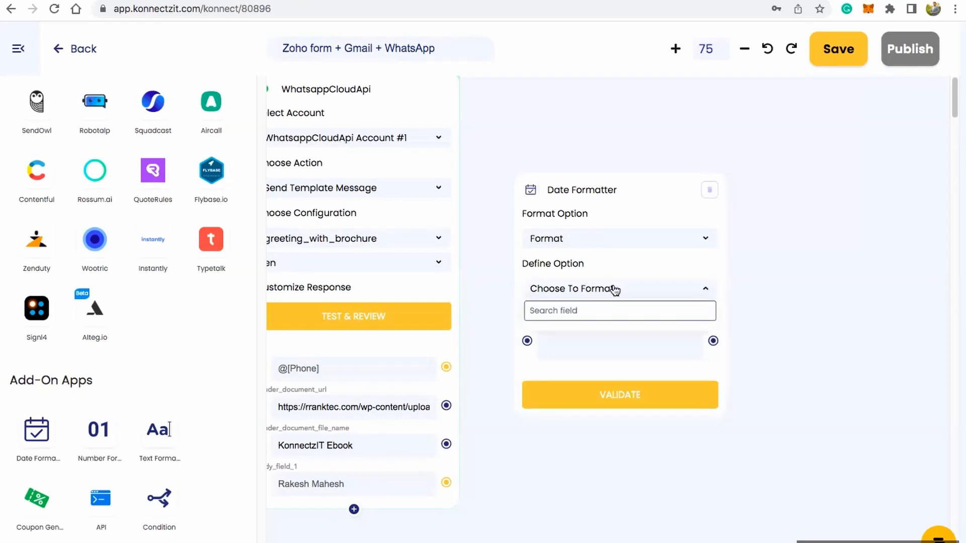
pyautogui.scroll(-5, 638, 357)
pyautogui.scroll(-5, 638, 357)
pyautogui.scroll(4, 647, 274)
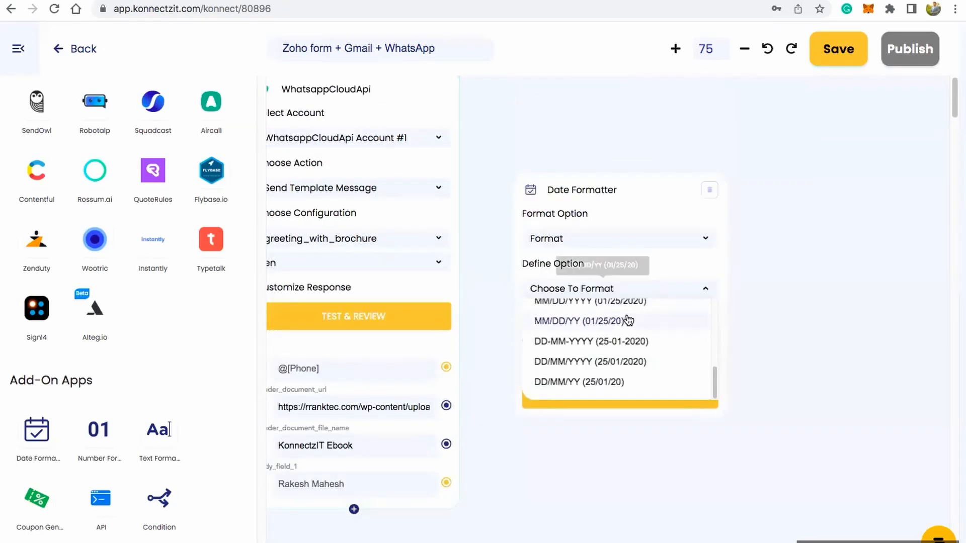
pyautogui.scroll(8, 628, 320)
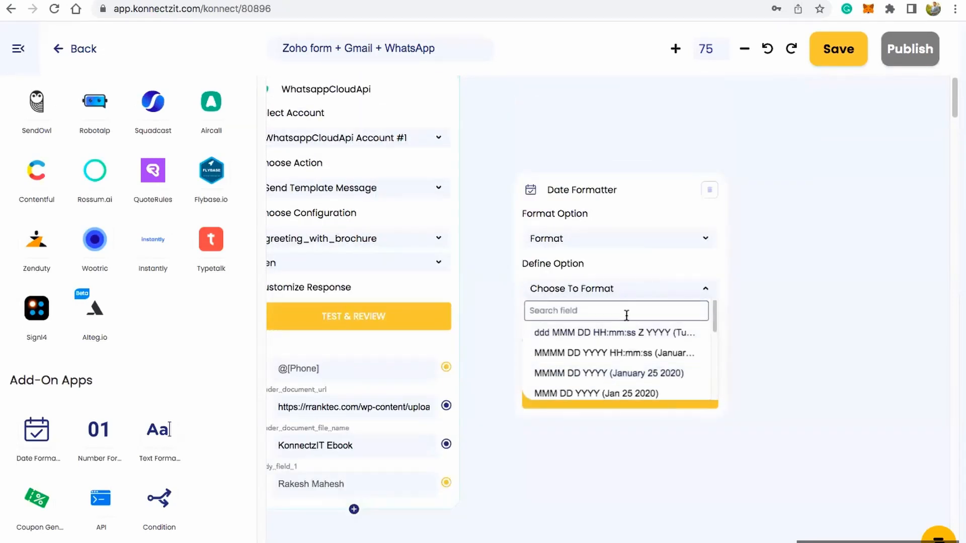
pyautogui.click(609, 290)
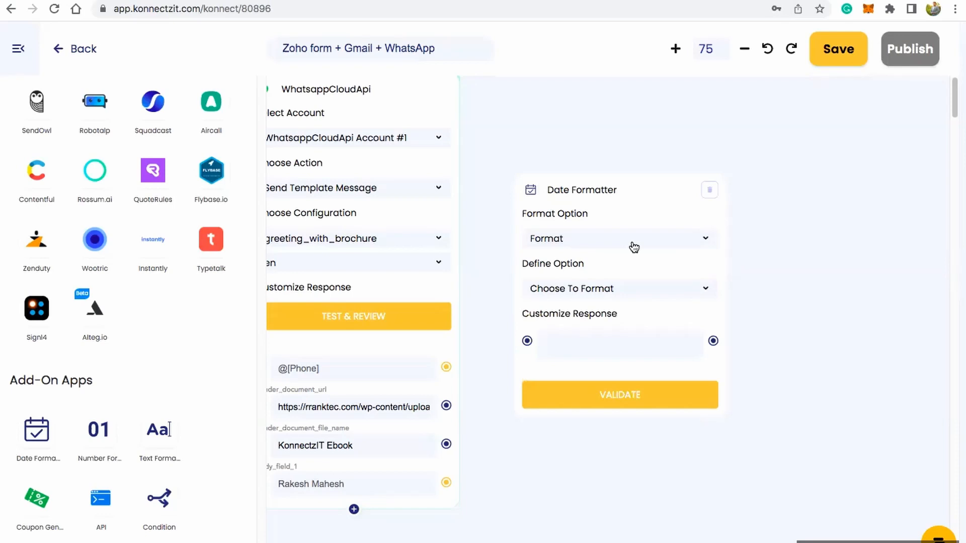
# Step: Check the Date Formatter's other format options, including Add OR Subtract Time and Convert To Epoch, and delete the block
pyautogui.click(634, 246)
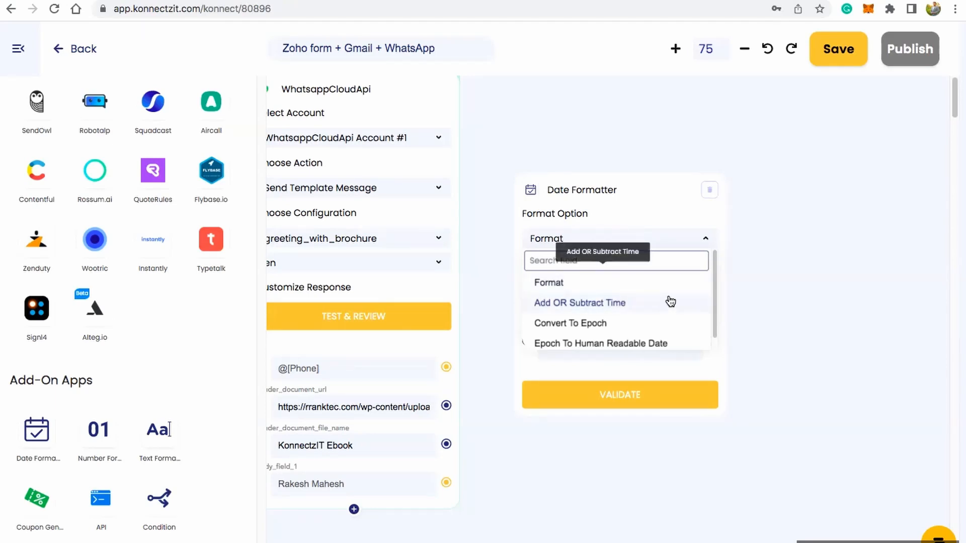
pyautogui.scroll(-2, 671, 302)
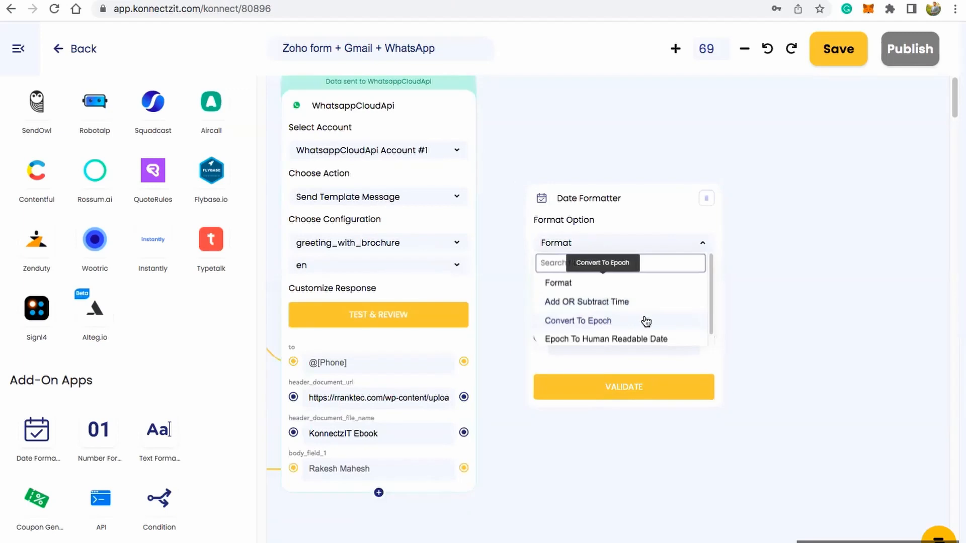
pyautogui.scroll(-1, 710, 298)
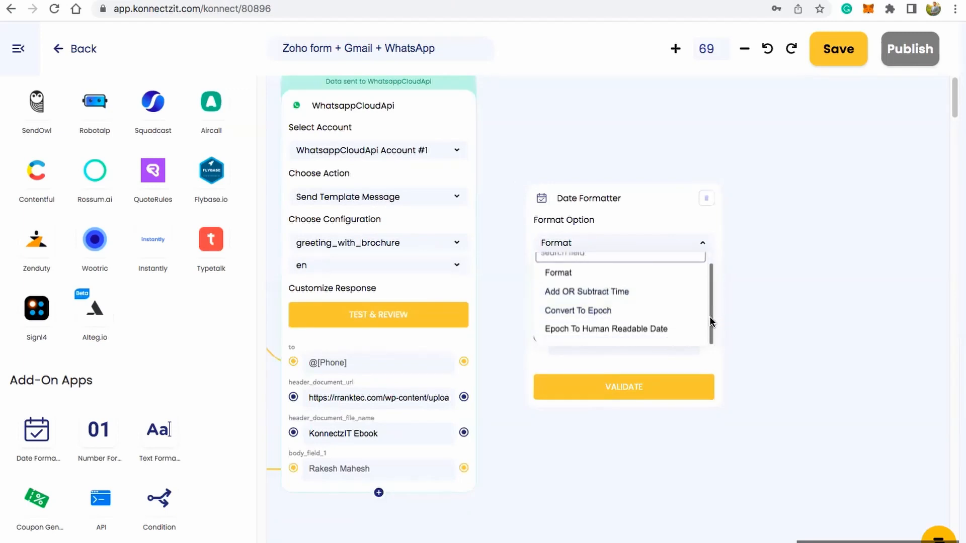
pyautogui.click(706, 200)
# Step: Add a Number Formatter block beside the WhatsappCloudApi block and set its format option to Format Currency
pyautogui.moveTo(104, 438); pyautogui.dragTo(592, 188)
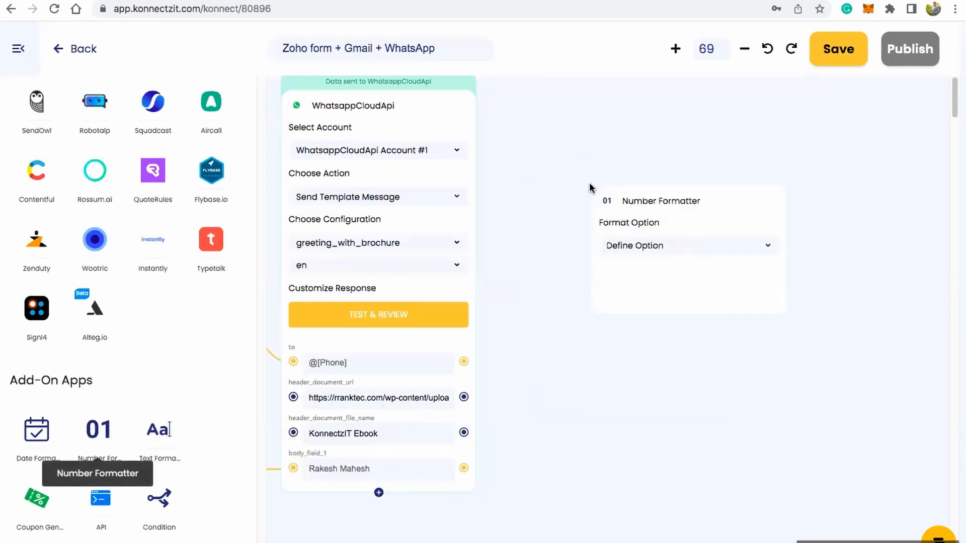
pyautogui.click(660, 251)
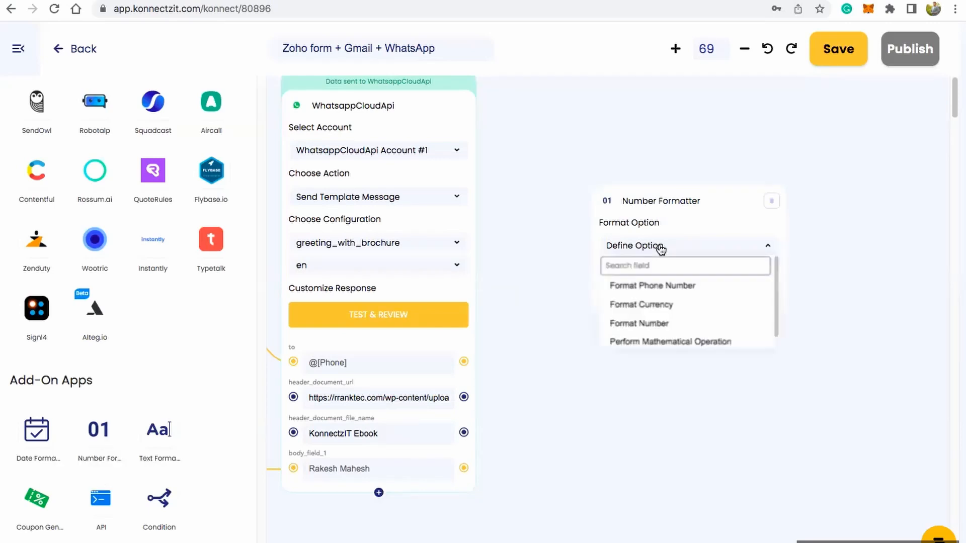
pyautogui.click(673, 305)
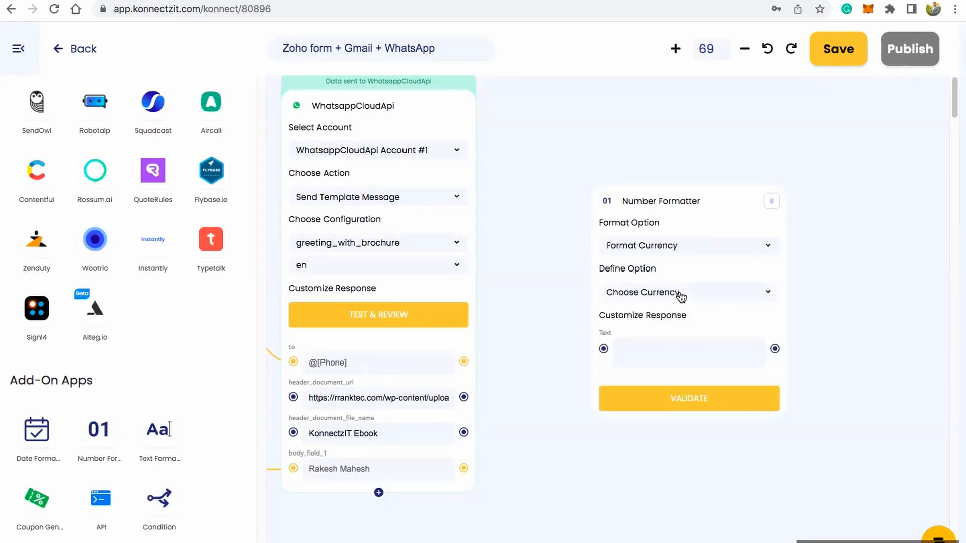
# Step: Browse the currencies offered by the new Number Formatter block without choosing one
pyautogui.click(681, 298)
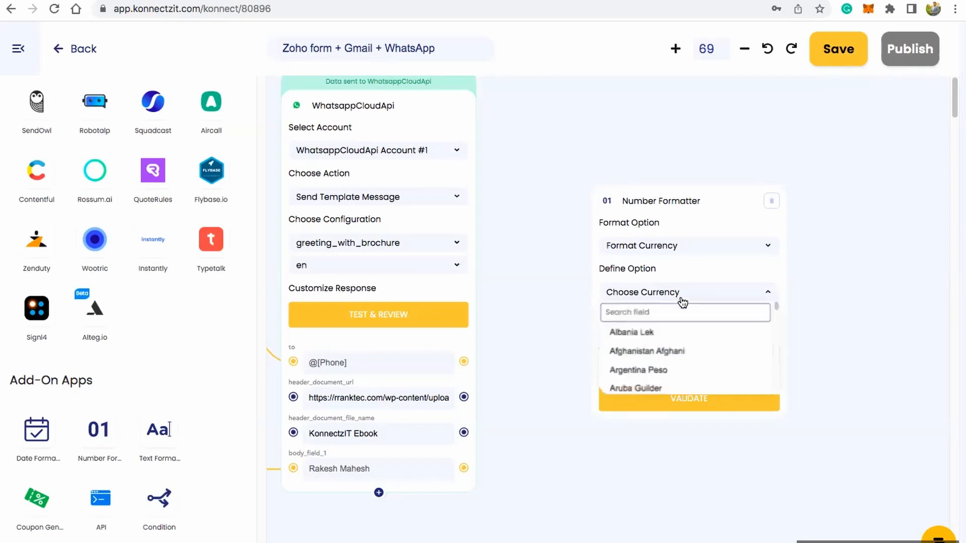
pyautogui.scroll(-3, 683, 349)
pyautogui.scroll(3, 683, 349)
pyautogui.moveTo(783, 303); pyautogui.dragTo(783, 337)
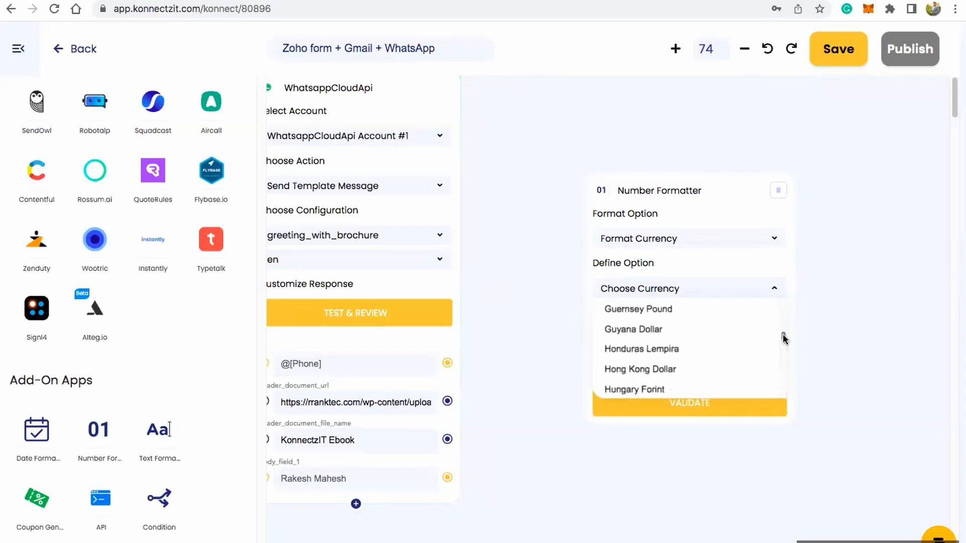
pyautogui.click(739, 242)
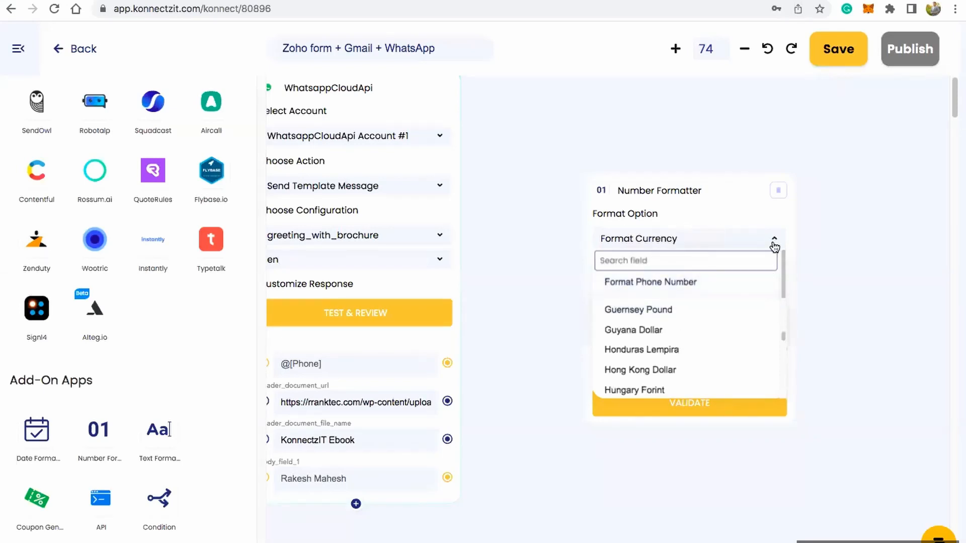
pyautogui.click(770, 288)
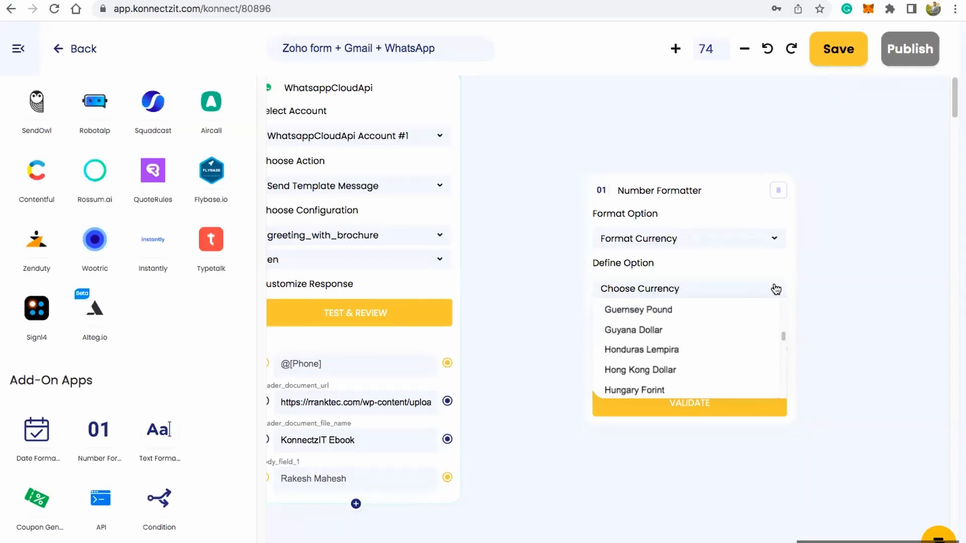
pyautogui.click(778, 291)
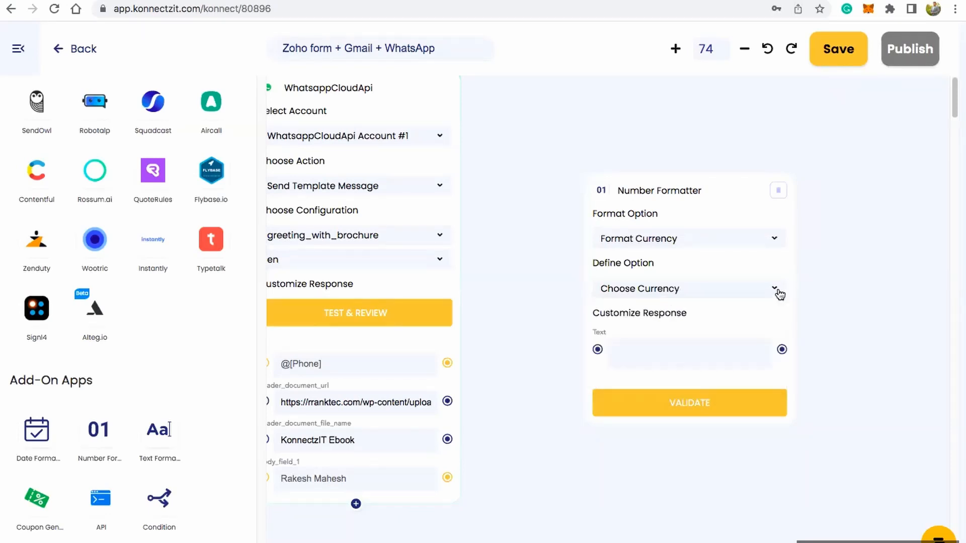
# Step: Set the new Number Formatter to Perform Mathematical Operation with Make Negative as the operation
pyautogui.click(779, 239)
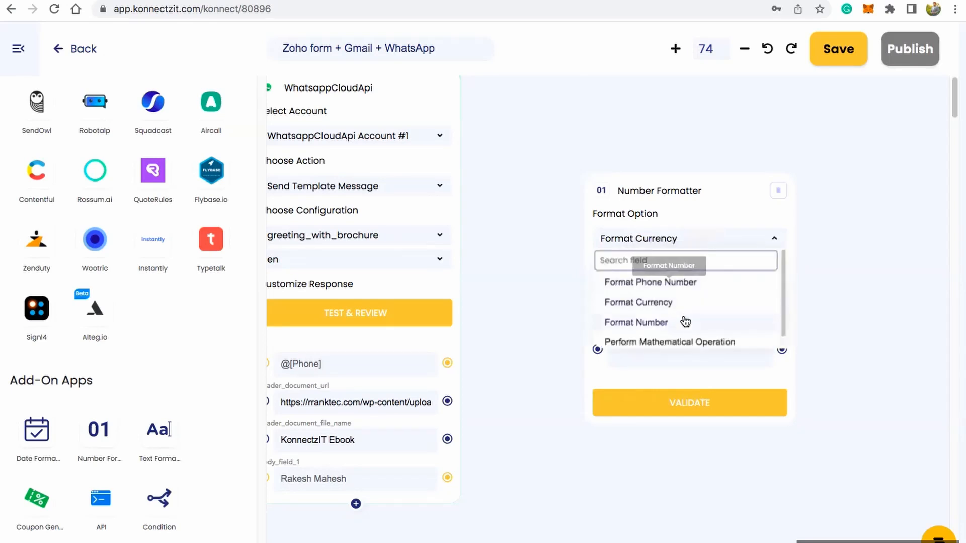
pyautogui.scroll(-1, 685, 322)
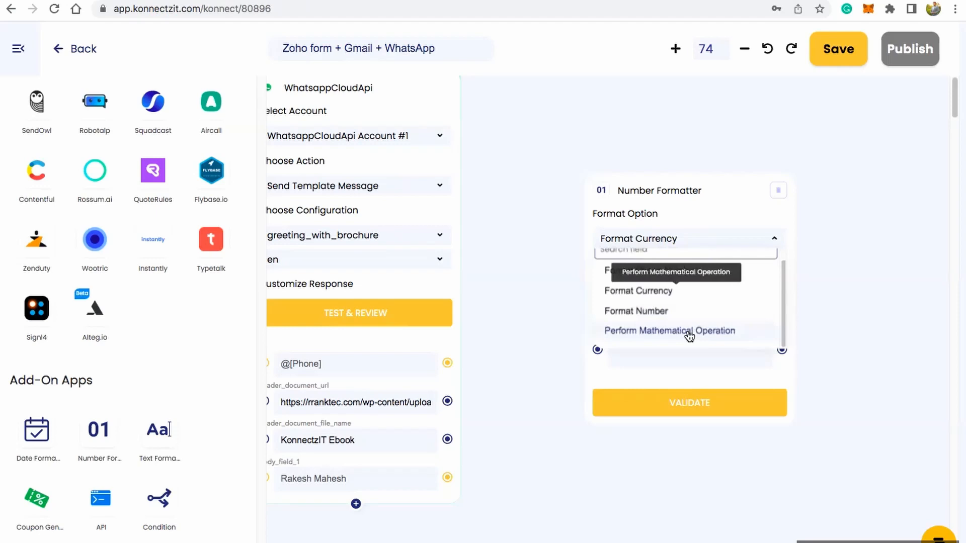
pyautogui.click(687, 331)
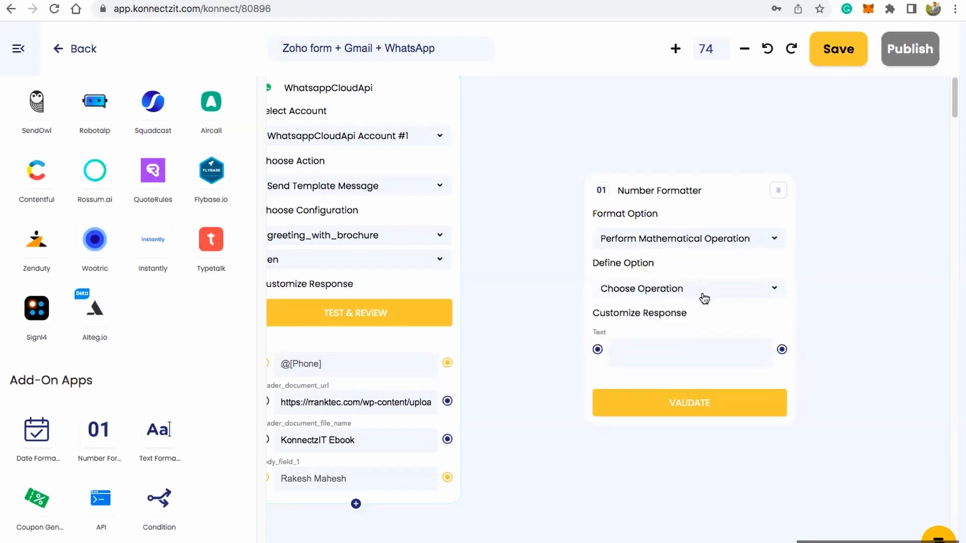
pyautogui.click(705, 299)
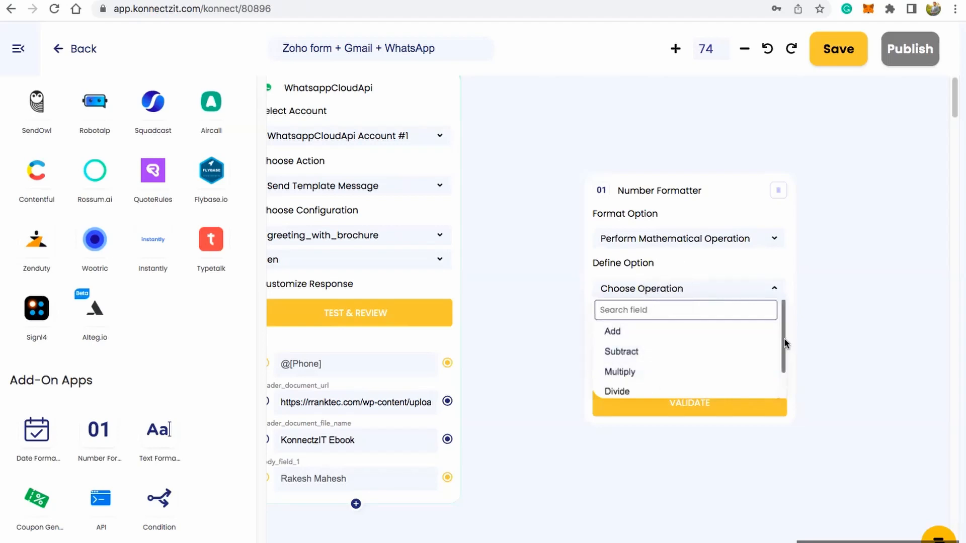
pyautogui.moveTo(785, 337); pyautogui.dragTo(784, 363)
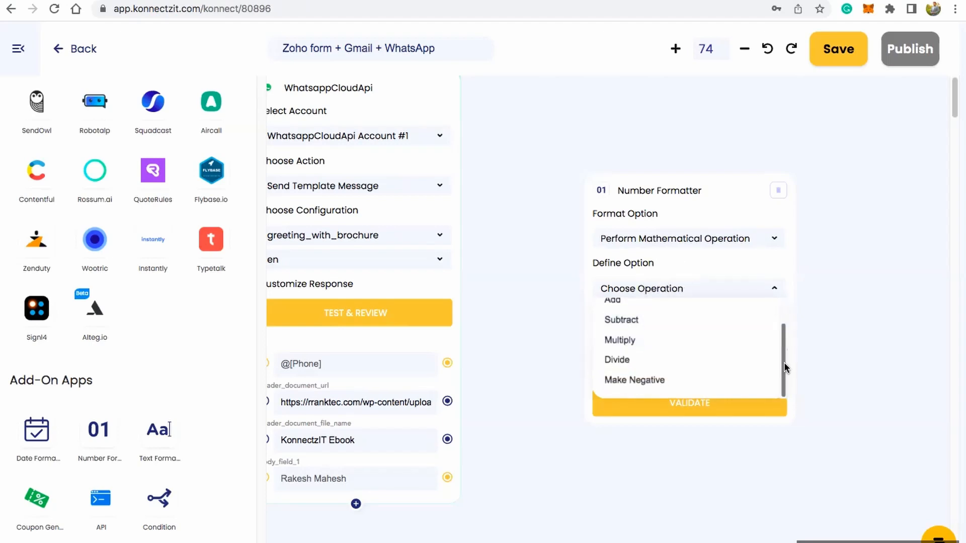
pyautogui.click(656, 380)
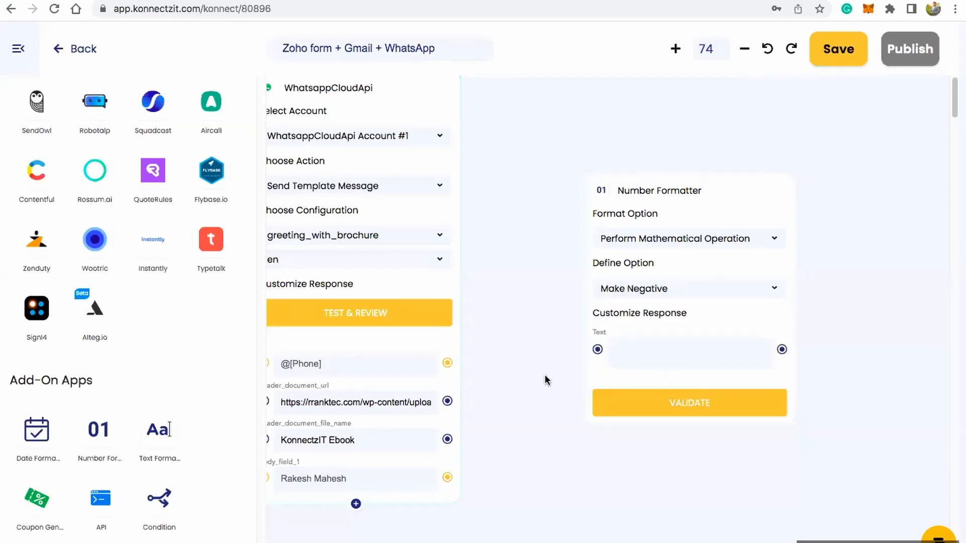
# Step: Compare the workflow's phone Number Formatter with the new unconnected Number Formatter block and delete the unconnected one
pyautogui.scroll(-3, 563, 352)
pyautogui.moveTo(530, 401); pyautogui.dragTo(638, 377)
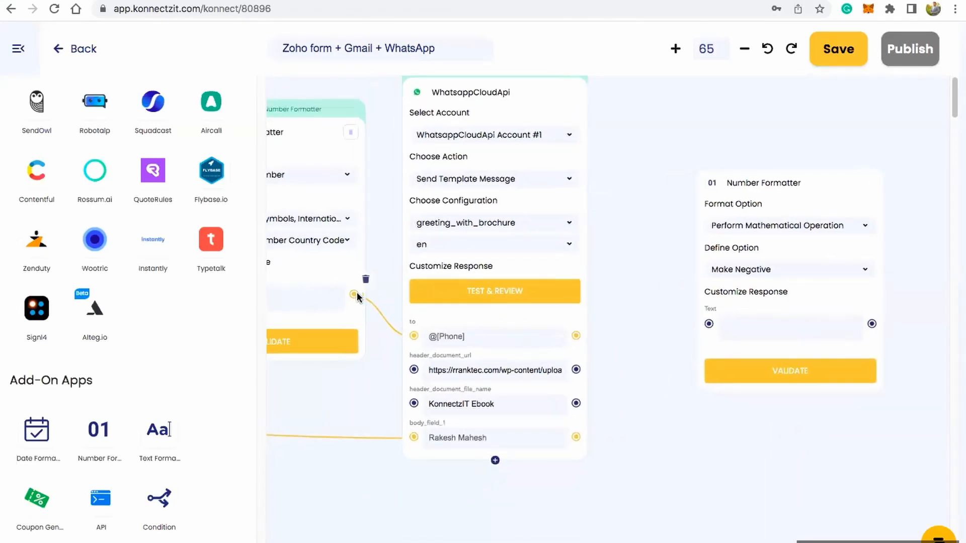
pyautogui.scroll(-1, 619, 310)
pyautogui.scroll(-2, 574, 388)
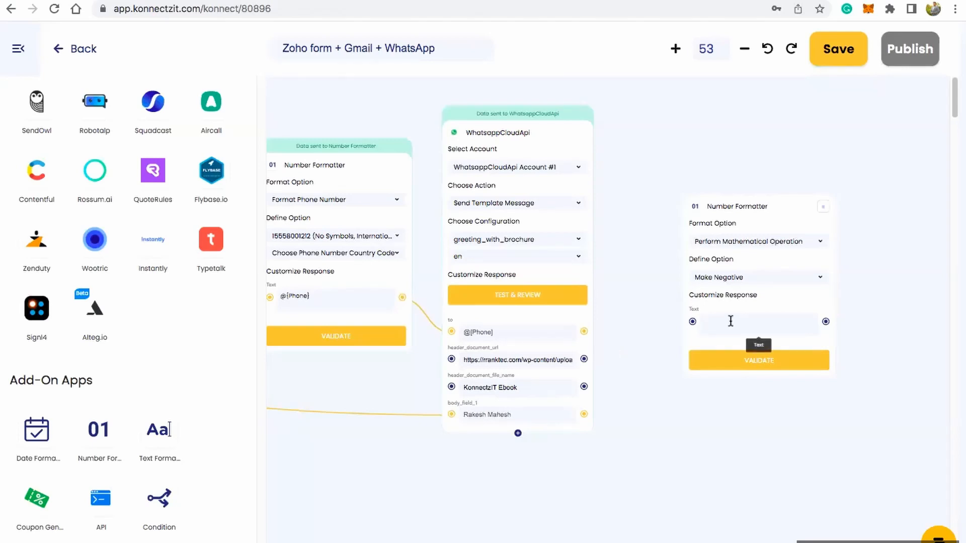
pyautogui.scroll(3, 730, 321)
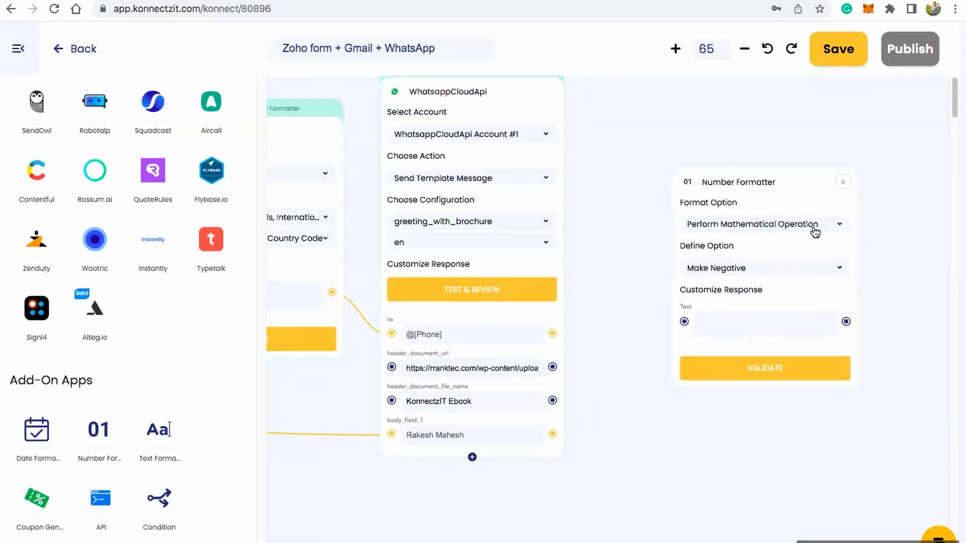
pyautogui.click(843, 183)
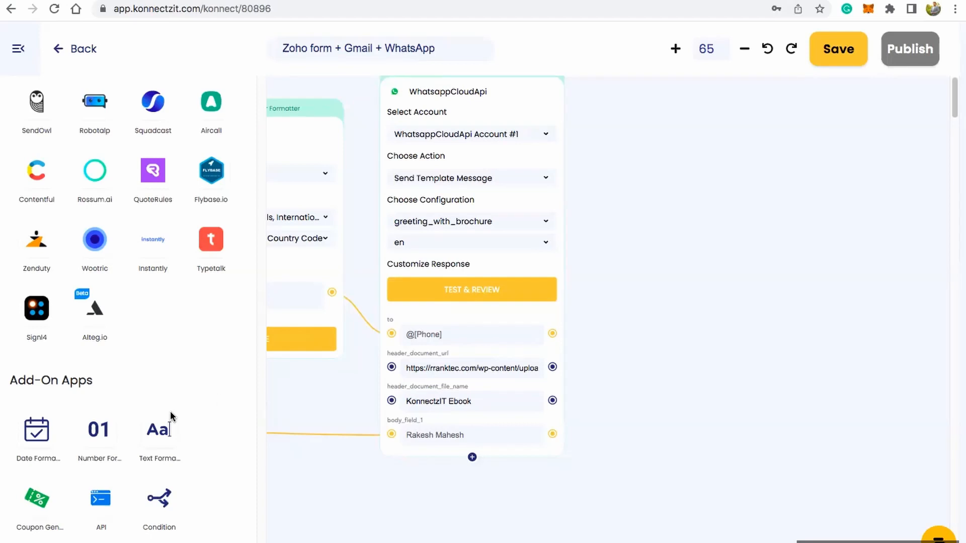
# Step: Add a Condition add-on block to the empty canvas area beside the WhatsappCloudApi block
pyautogui.moveTo(149, 506); pyautogui.dragTo(608, 187)
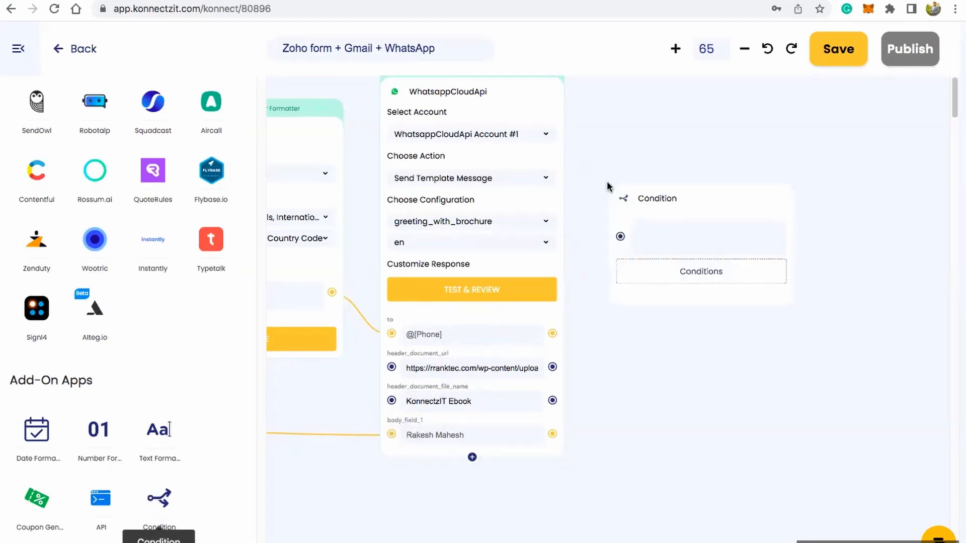
pyautogui.scroll(-1, 620, 284)
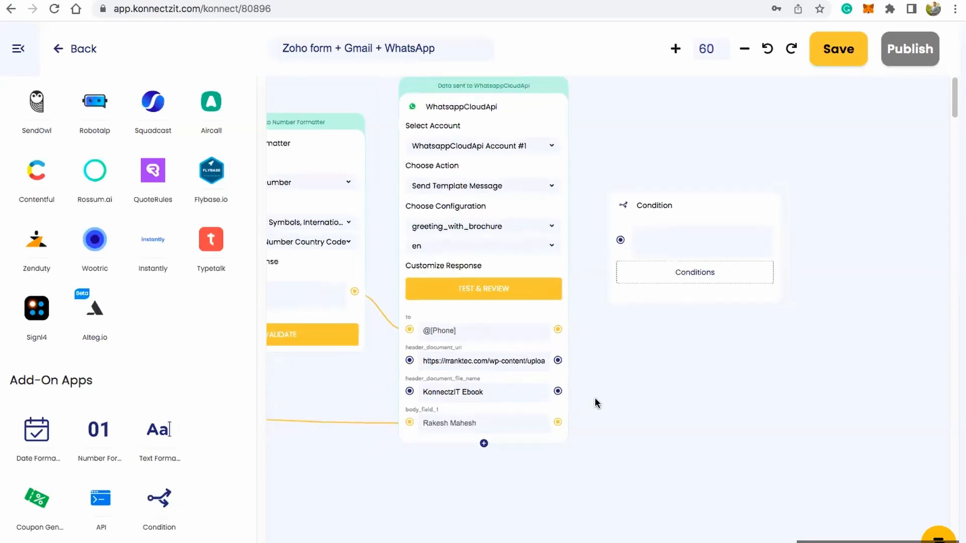
# Step: Examine the workflow from the WhatsappCloudApi block back to the Zoho Forms trigger's response fields
pyautogui.moveTo(644, 394); pyautogui.dragTo(732, 393)
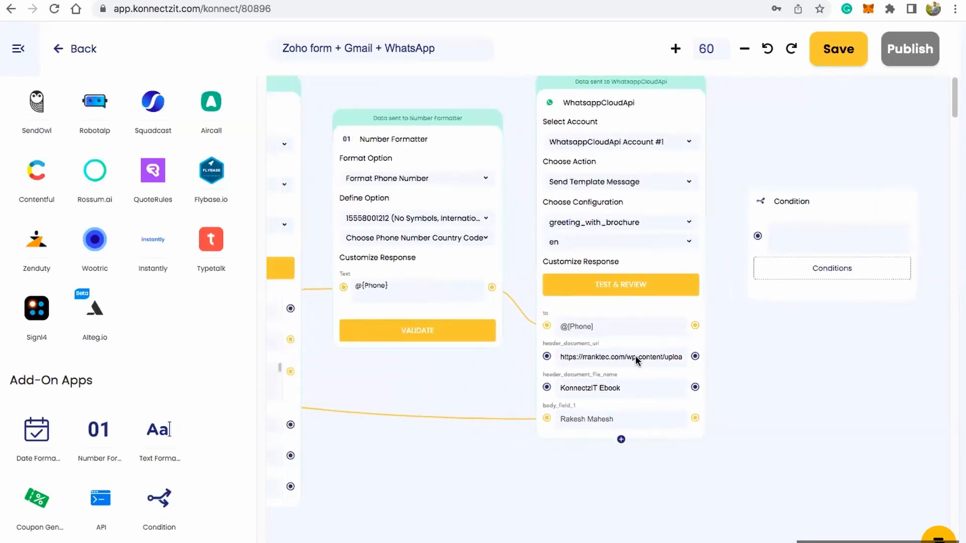
pyautogui.scroll(-2, 493, 334)
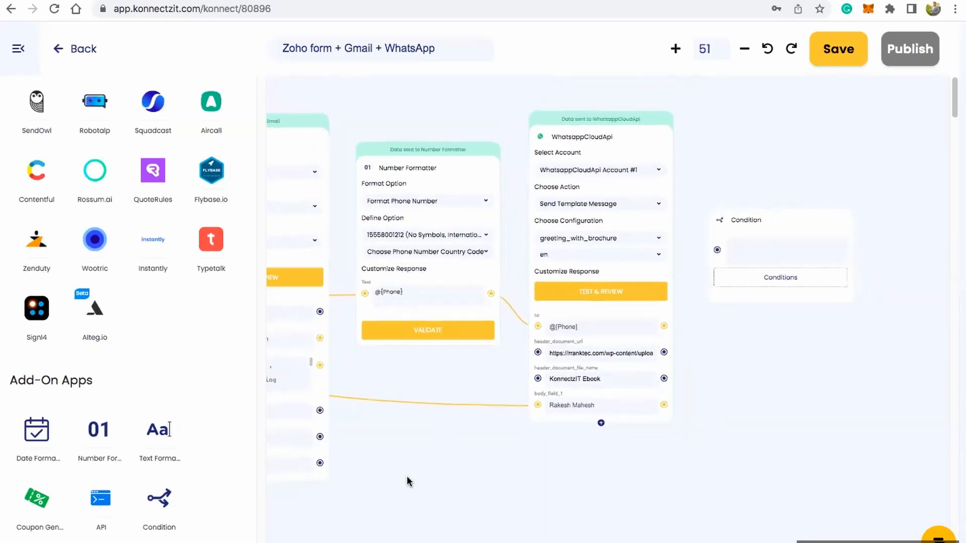
pyautogui.moveTo(538, 447); pyautogui.dragTo(540, 445)
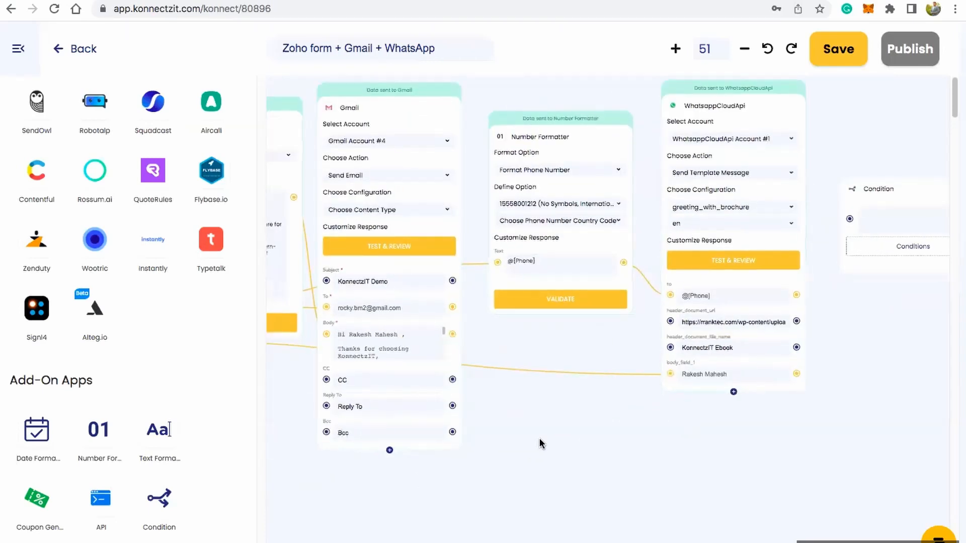
pyautogui.scroll(-1, 551, 439)
pyautogui.scroll(-1, 552, 442)
pyautogui.hscroll(-3, 621, 437)
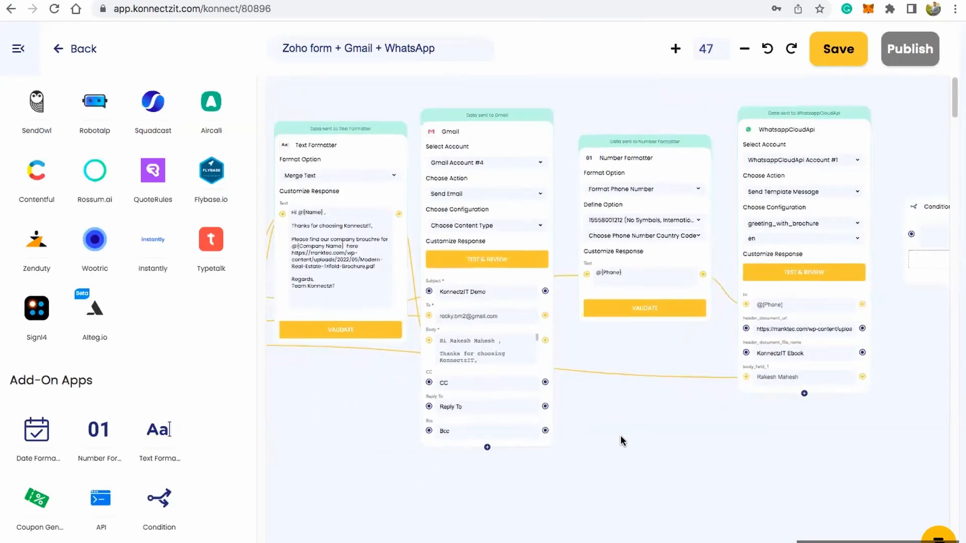
pyautogui.scroll(-2, 621, 434)
pyautogui.hscroll(-3, 635, 431)
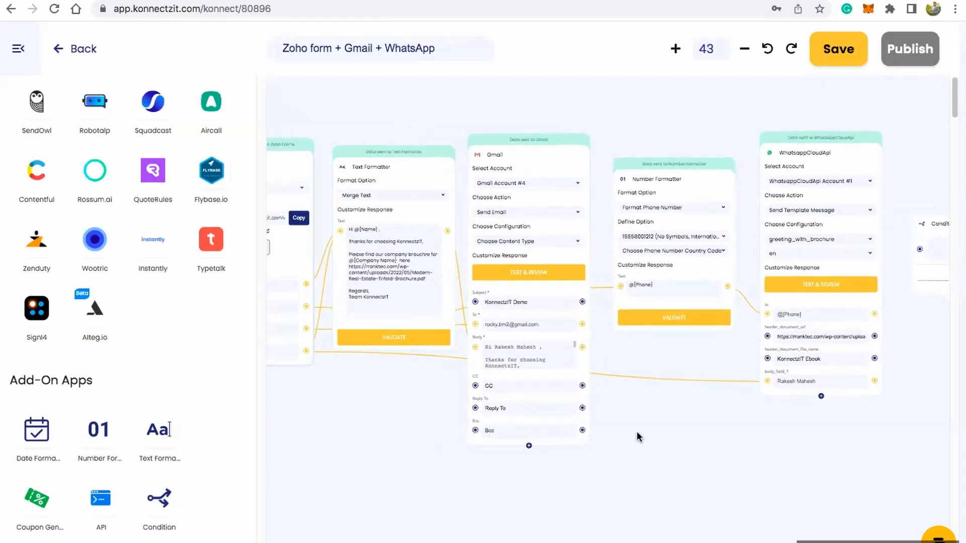
pyautogui.hscroll(-2, 694, 430)
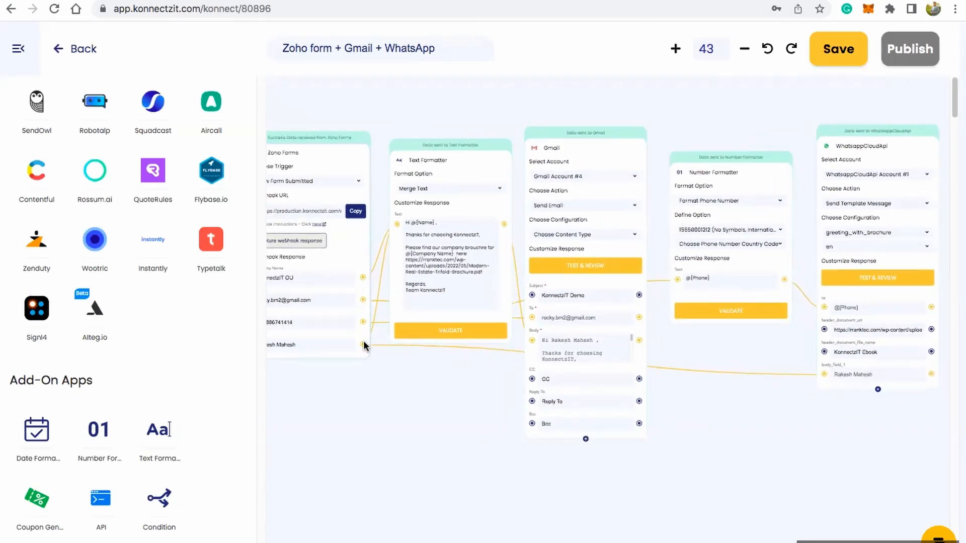
# Step: Connect the Zoho Forms trigger's Company Name response to the Condition block beside the WhatsappCloudApi block
pyautogui.hscroll(1, 404, 458)
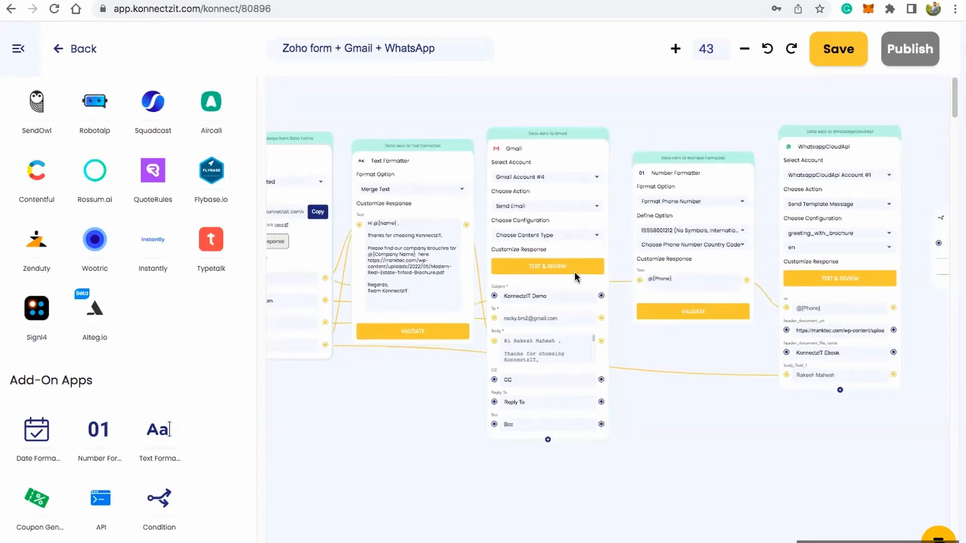
pyautogui.moveTo(905, 246); pyautogui.dragTo(939, 243)
pyautogui.moveTo(919, 349); pyautogui.dragTo(602, 443)
pyautogui.scroll(5, 673, 358)
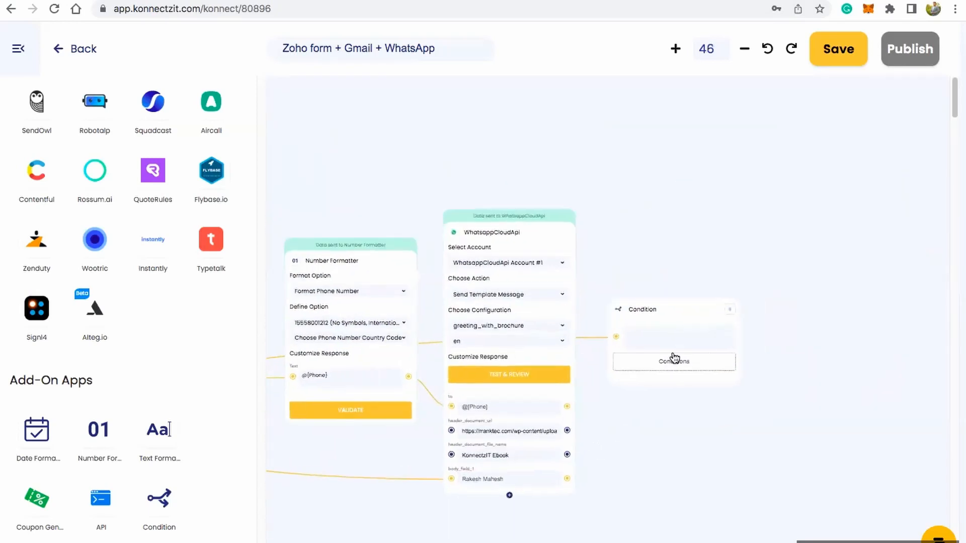
pyautogui.scroll(11, 674, 359)
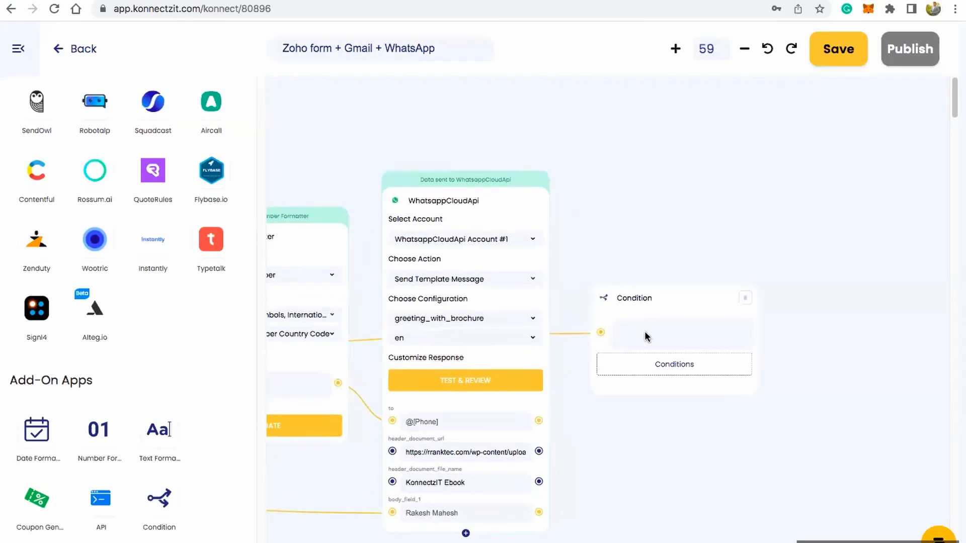
# Step: Set Condition 1 of the Condition block to check the Company Name field with the Contain String operator
pyautogui.click(669, 369)
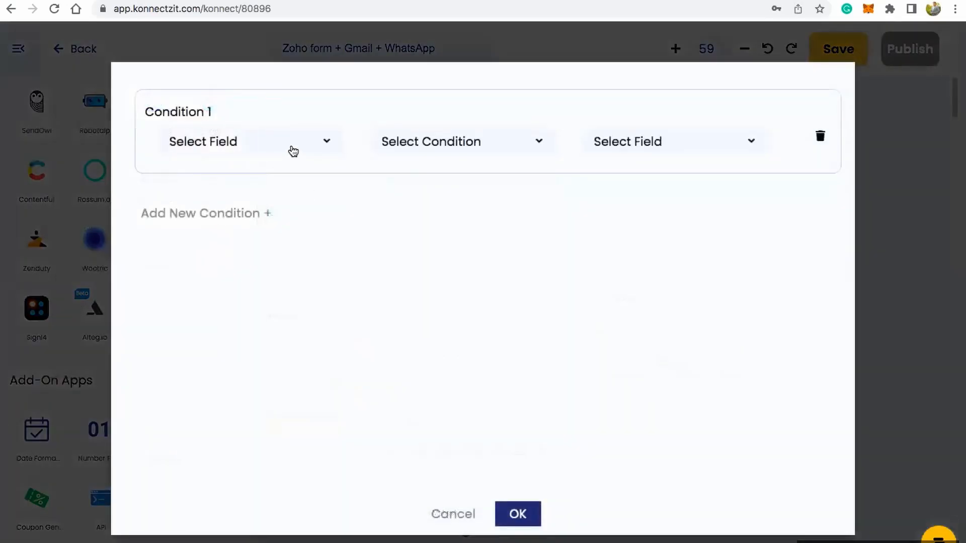
pyautogui.click(293, 151)
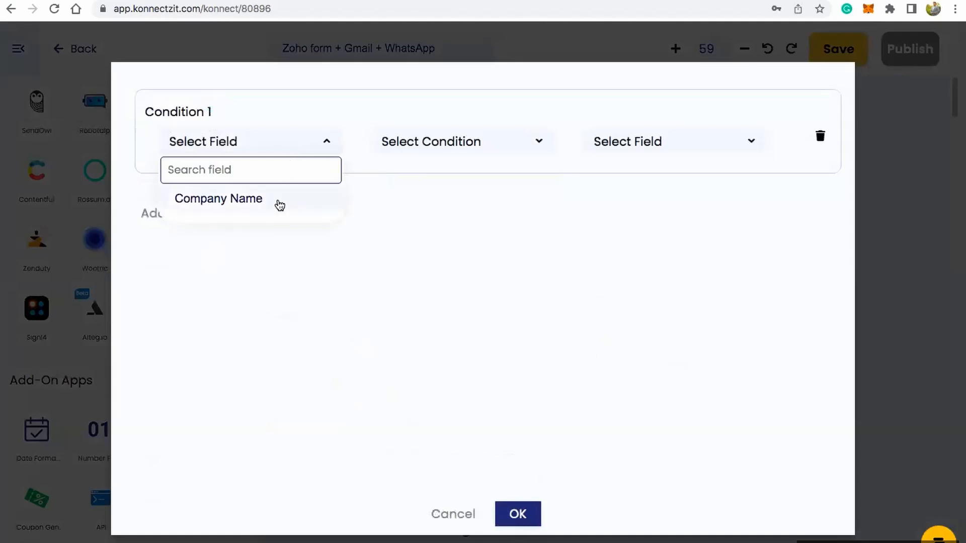
pyautogui.click(280, 205)
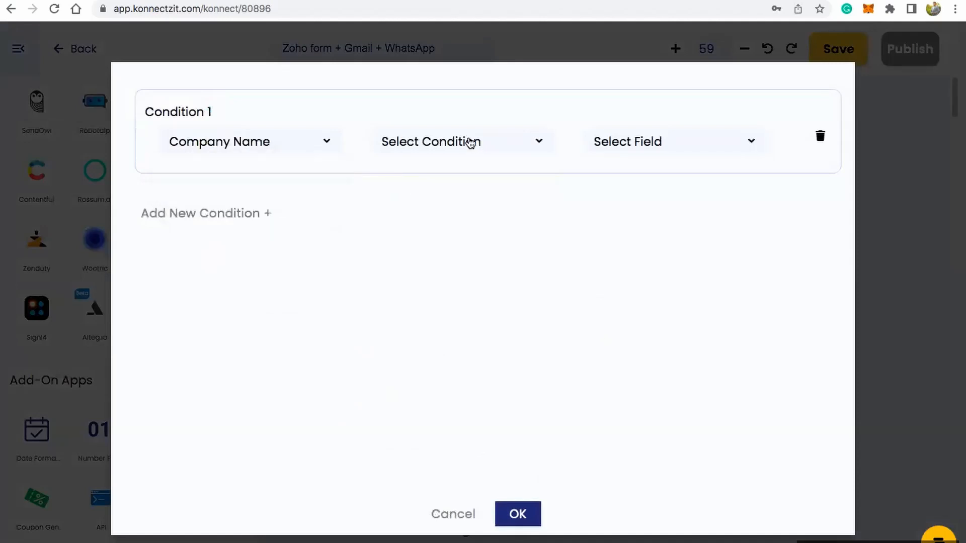
pyautogui.click(470, 142)
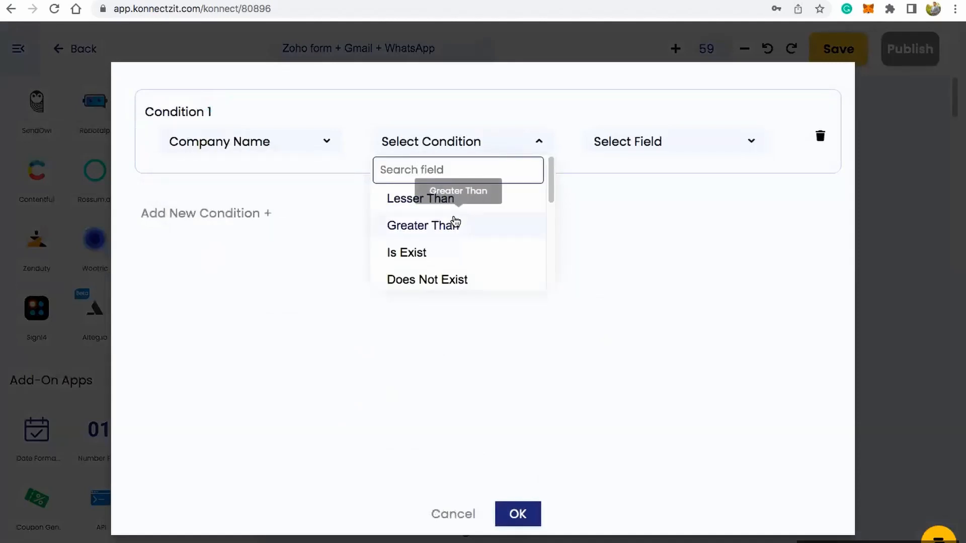
pyautogui.scroll(-2, 449, 257)
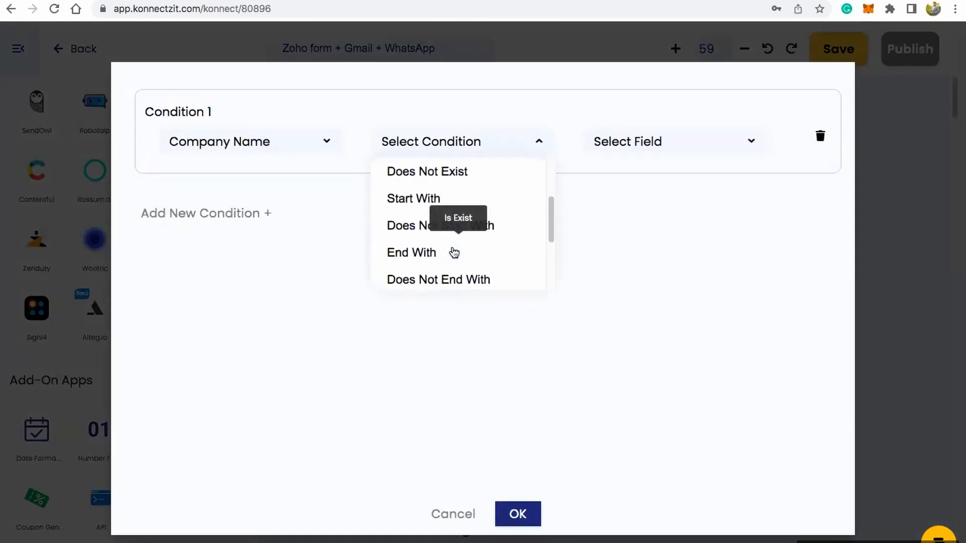
pyautogui.scroll(-1, 453, 228)
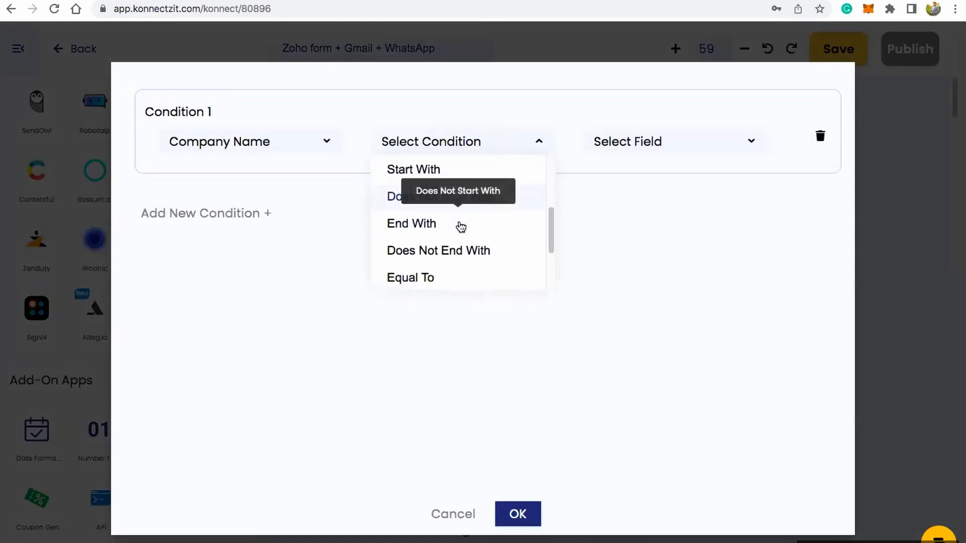
pyautogui.scroll(-3, 451, 227)
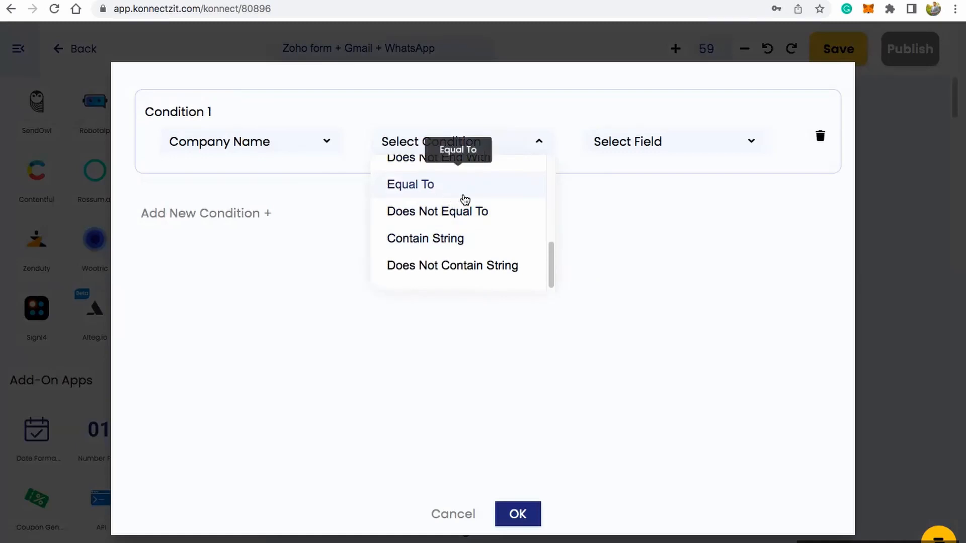
pyautogui.scroll(8, 465, 199)
pyautogui.scroll(-5, 454, 224)
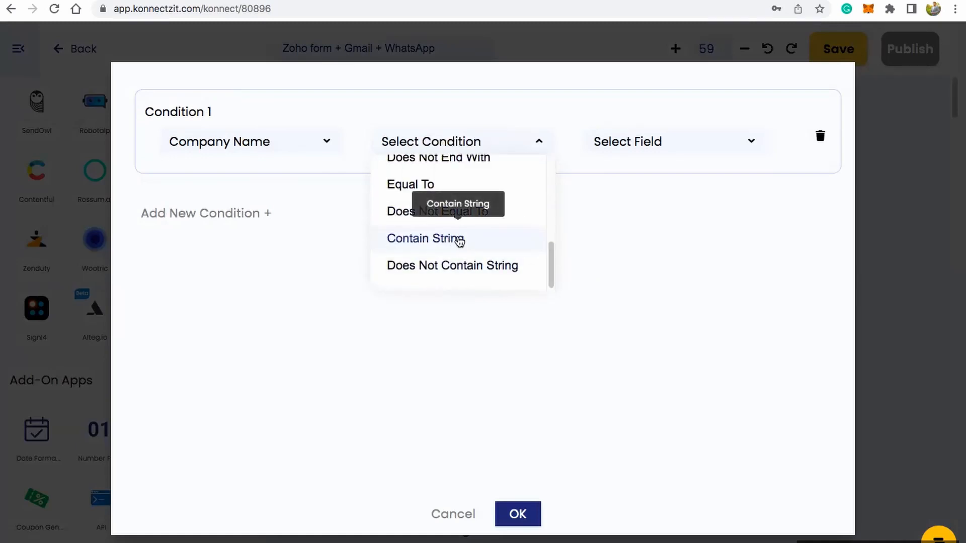
pyautogui.click(459, 240)
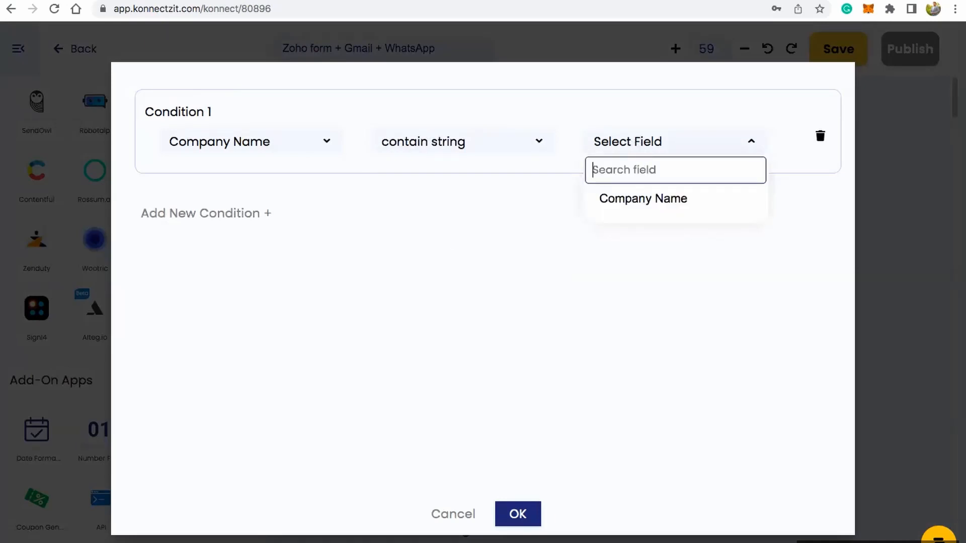
# Step: Set konnectzit as the comparison value of Condition 1 and validate the Condition block
pyautogui.write('konnectzit')
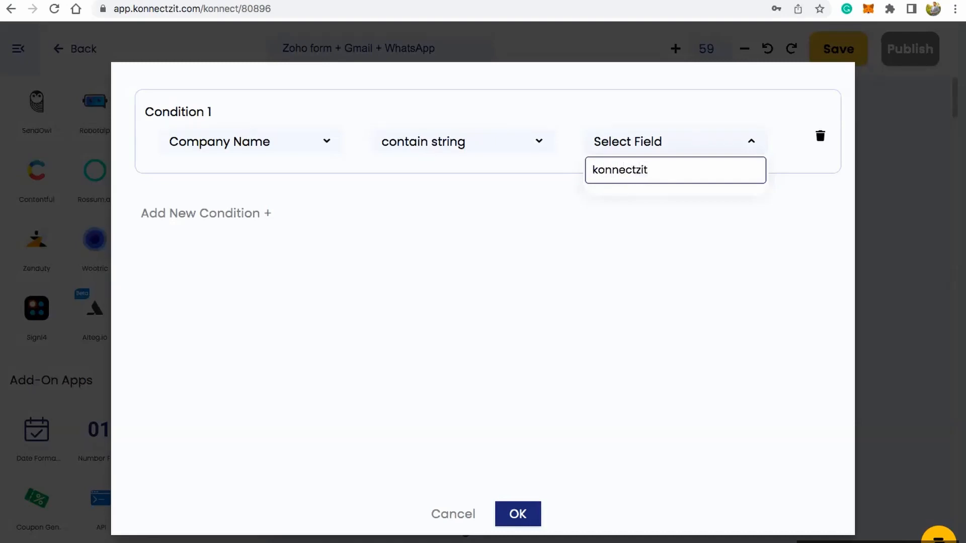
pyautogui.press('Return')
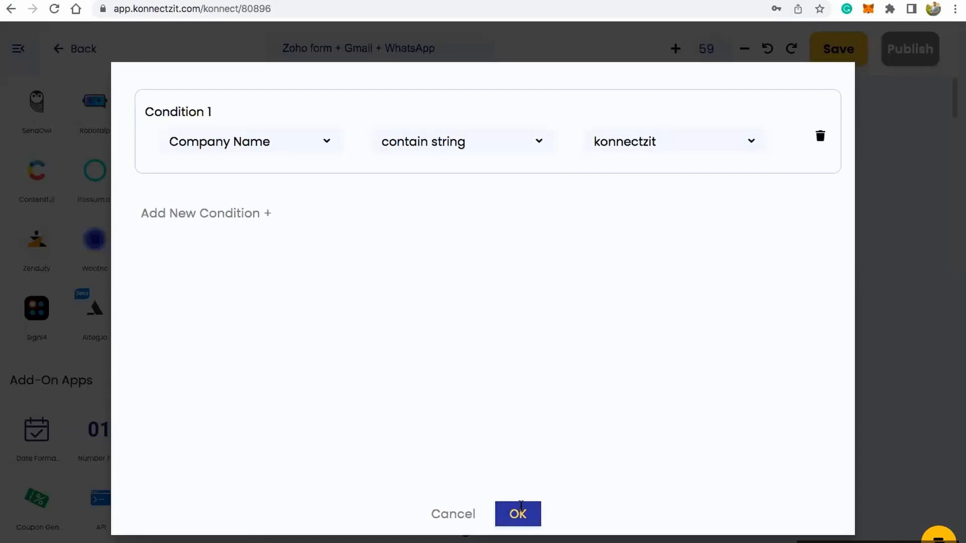
pyautogui.click(520, 507)
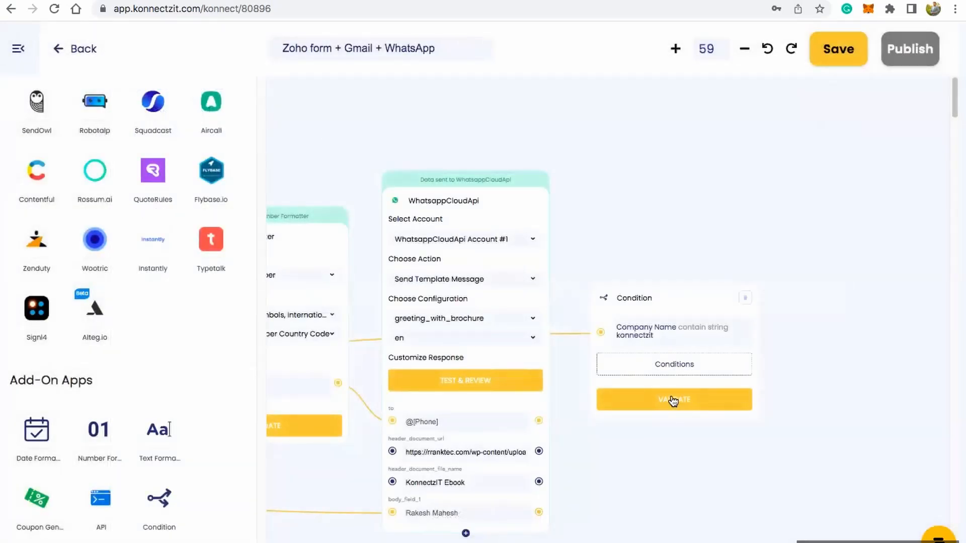
pyautogui.click(673, 400)
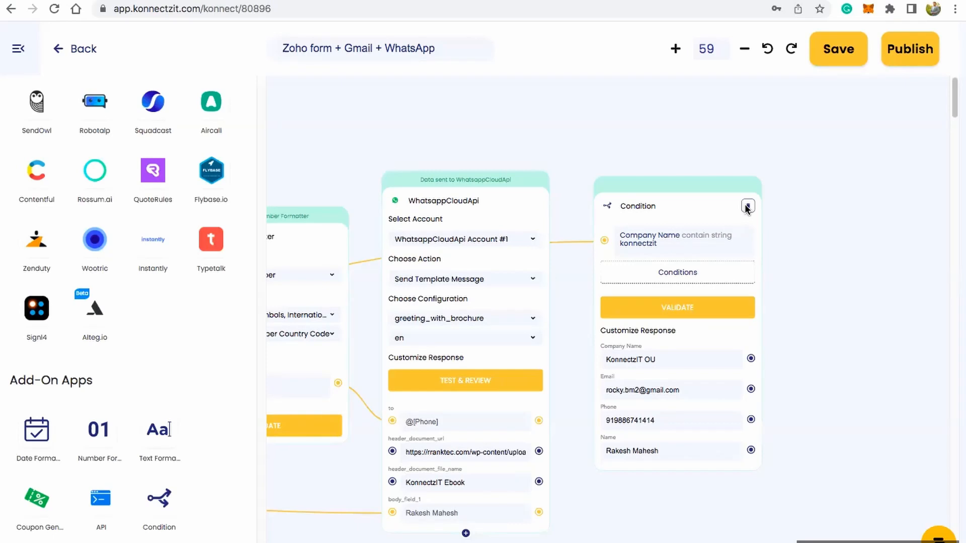
# Step: Delete the Condition block and leave the workflow for the list of all workflows
pyautogui.click(748, 206)
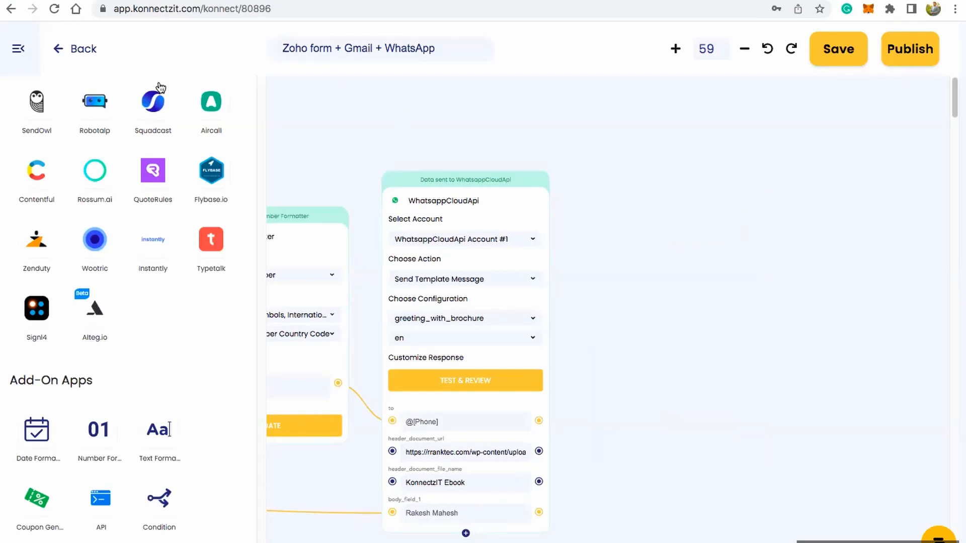
pyautogui.click(81, 50)
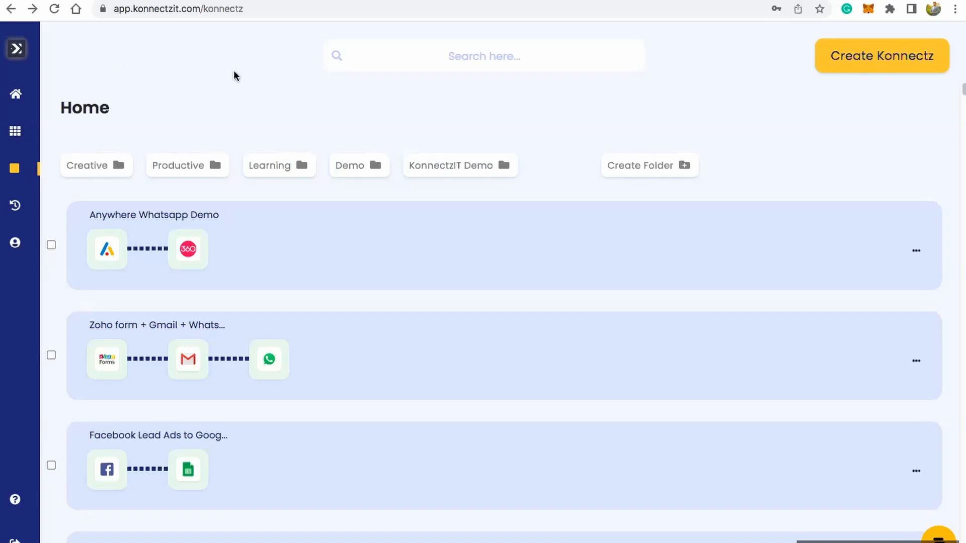
# Step: Create a new workflow and name it "Webhook + API"
pyautogui.click(864, 67)
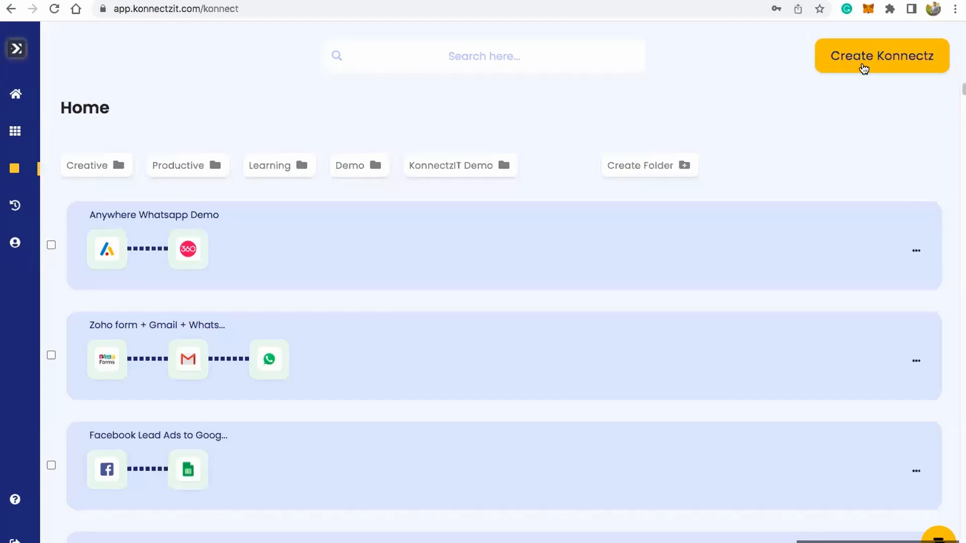
pyautogui.click(863, 67)
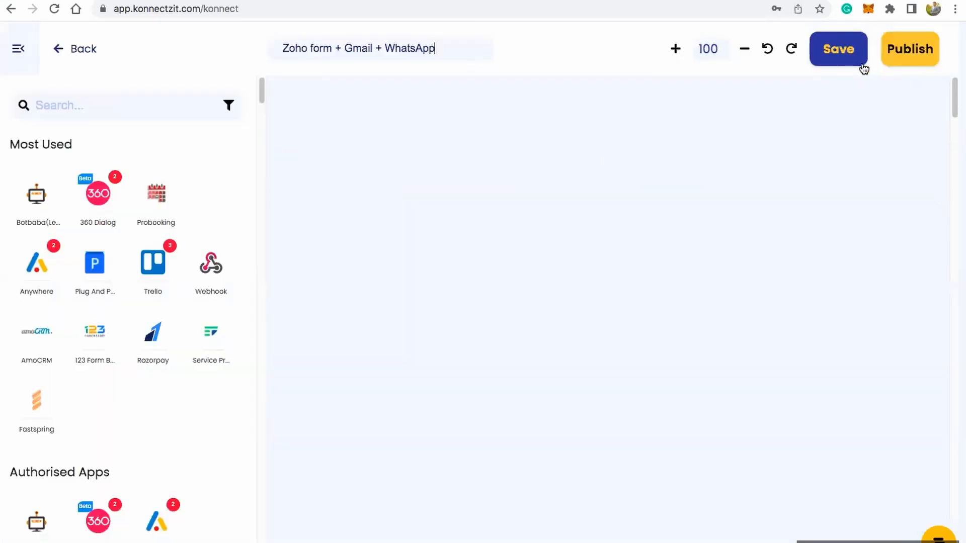
pyautogui.tripleClick(438, 45)
pyautogui.write('Webhoo')
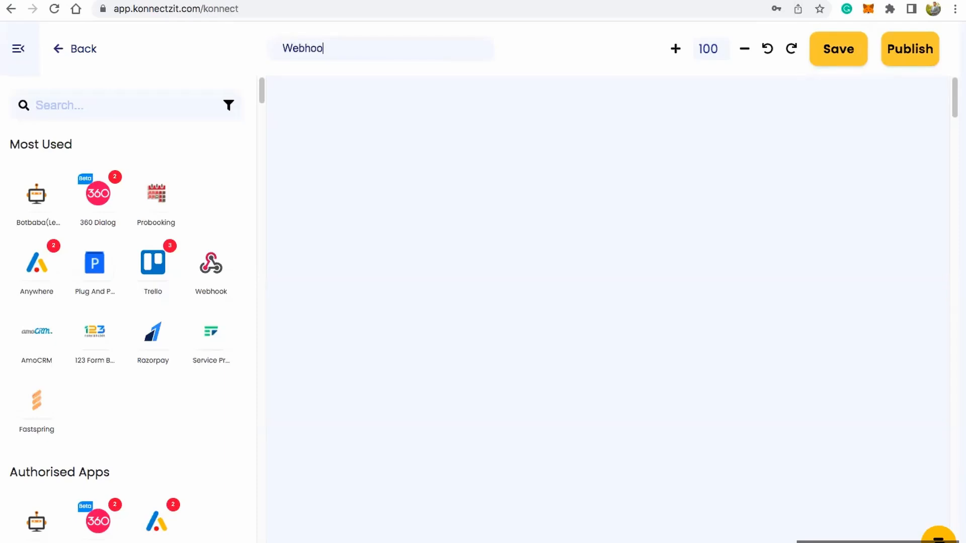
pyautogui.write('k + API')
# Step: Add a Webhook block to the upper-left area of the canvas and copy its webhook URL
pyautogui.click(129, 112)
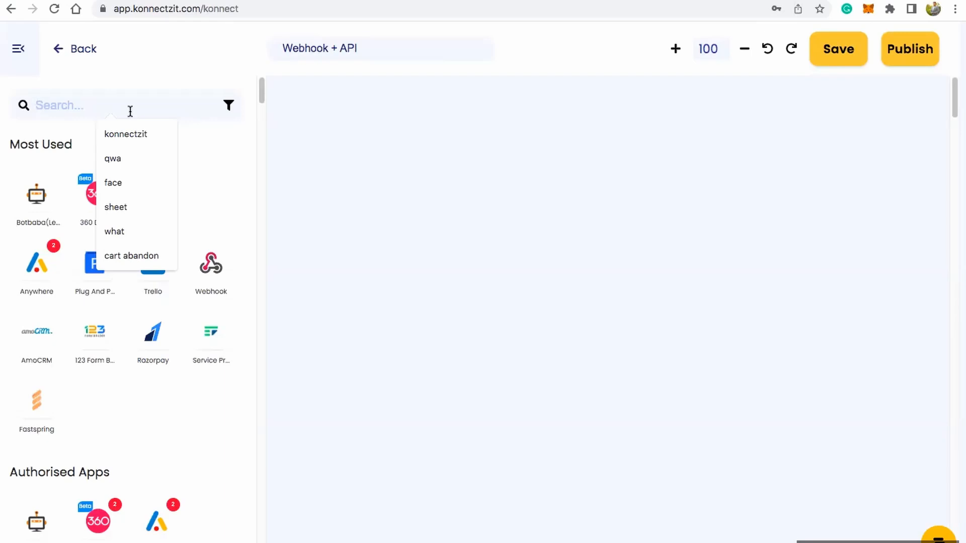
pyautogui.moveTo(211, 265); pyautogui.dragTo(327, 129)
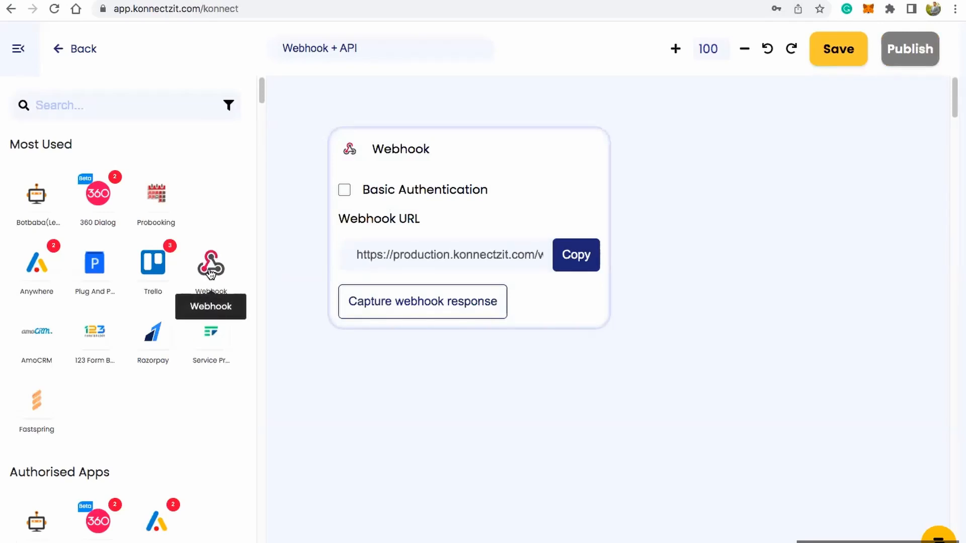
pyautogui.click(22, 48)
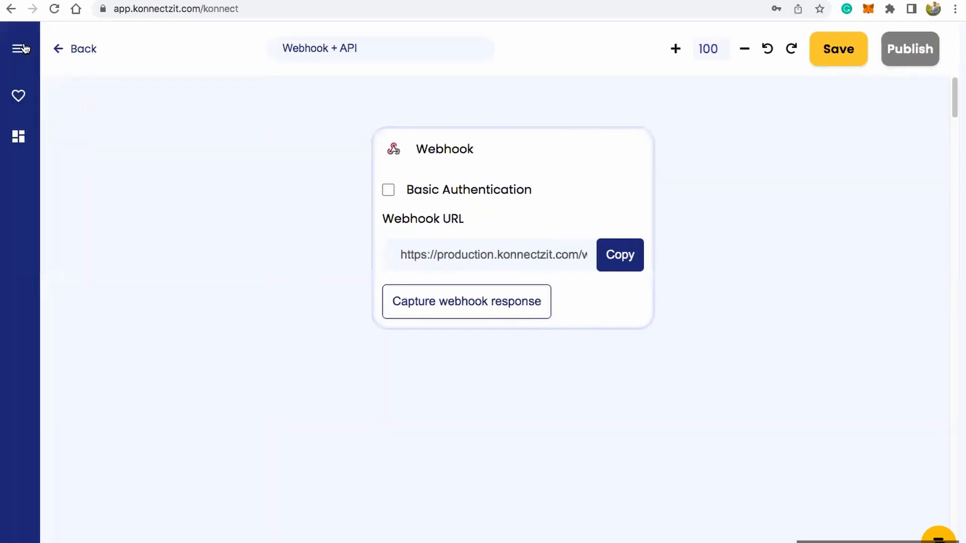
pyautogui.moveTo(558, 168); pyautogui.dragTo(316, 130)
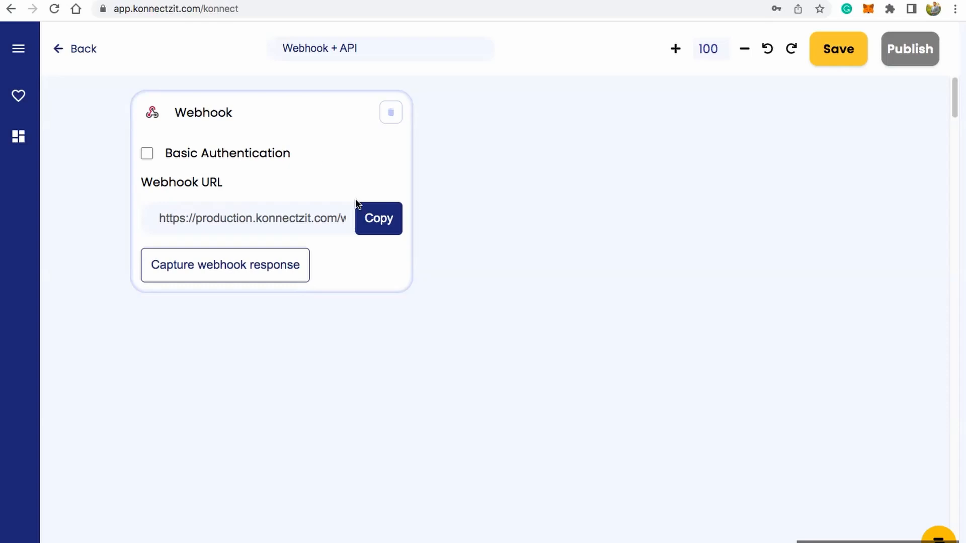
pyautogui.click(385, 221)
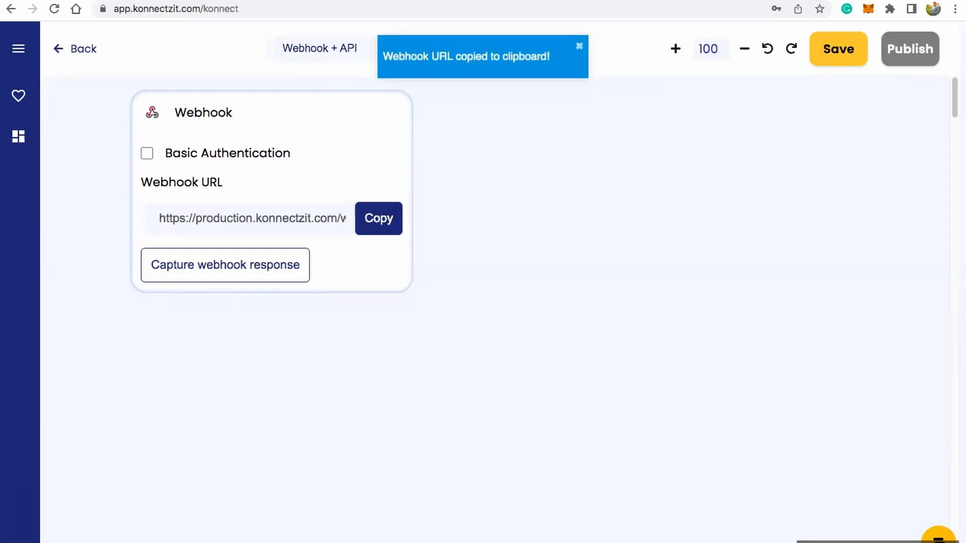
# Step: Switch to the shop's WordPress admin dashboard and open the advanced WooCommerce settings
pyautogui.click(774, 14)
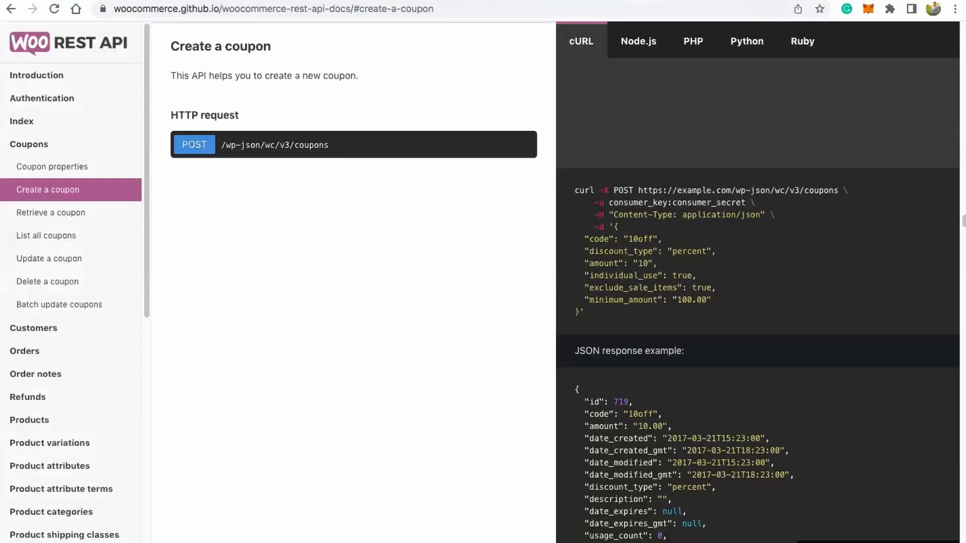
pyautogui.hotkey('ctrl', 'Tab')
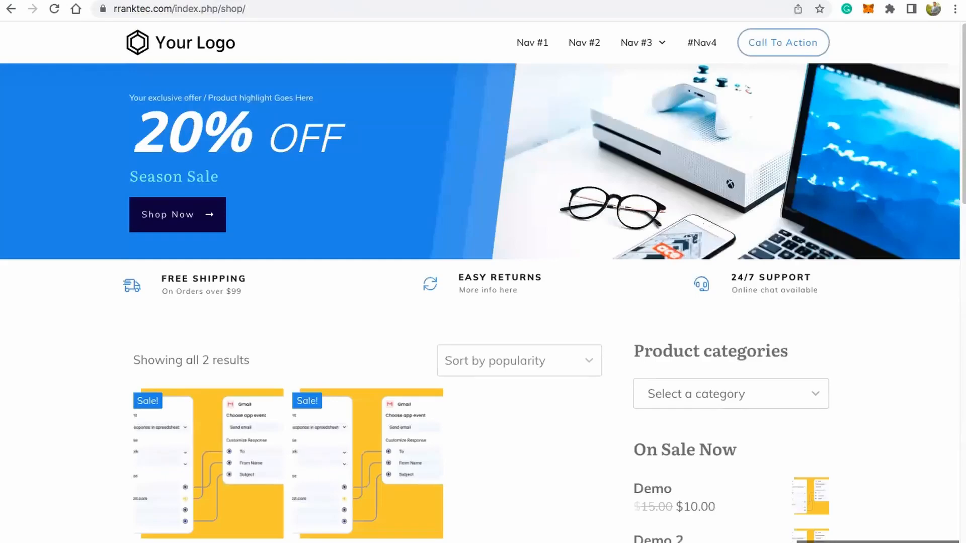
pyautogui.hotkey('ctrl', 'Tab')
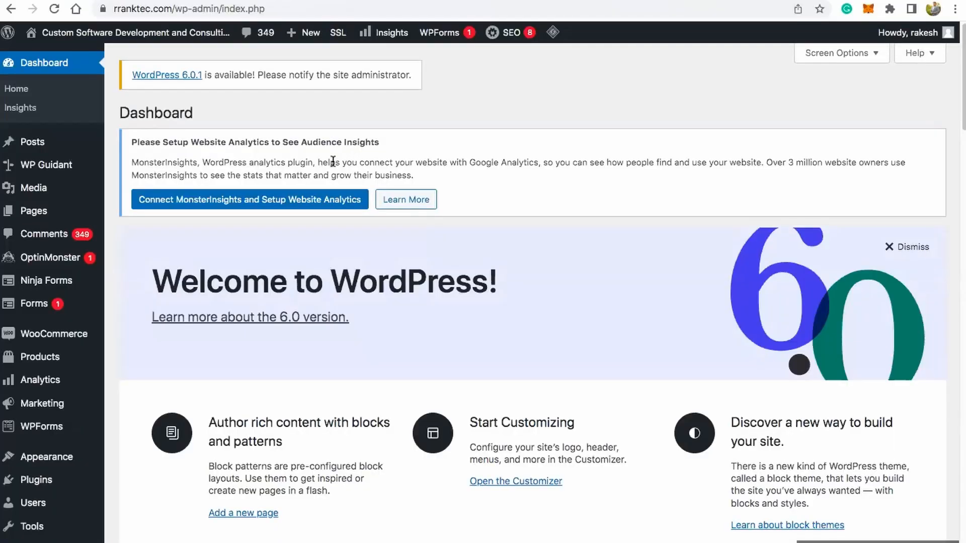
pyautogui.moveTo(31, 333)
pyautogui.click(132, 414)
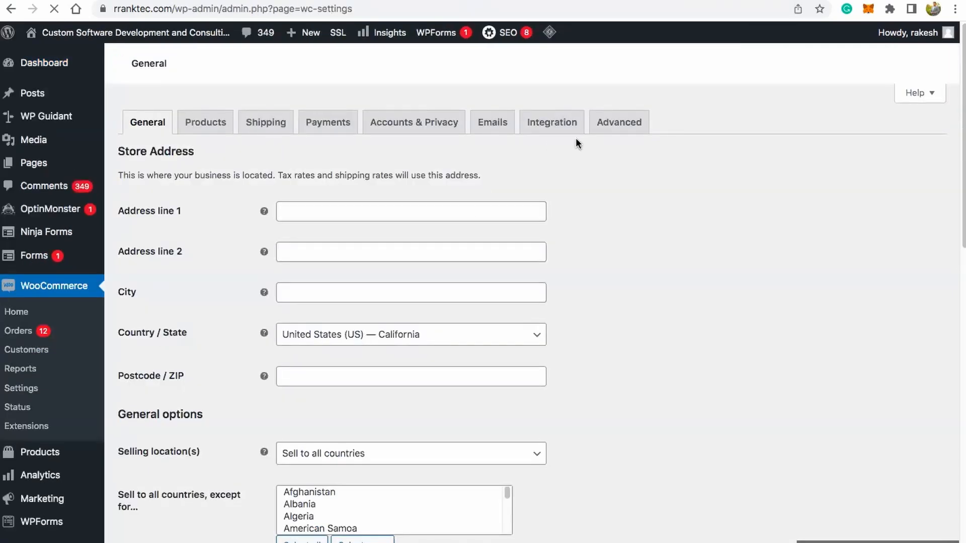
pyautogui.click(597, 132)
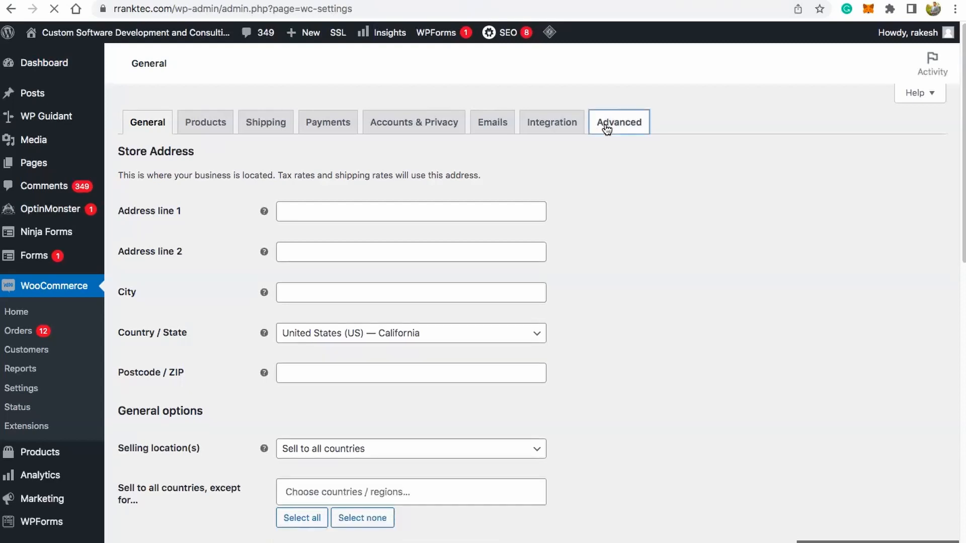
pyautogui.scroll(-2, 350, 268)
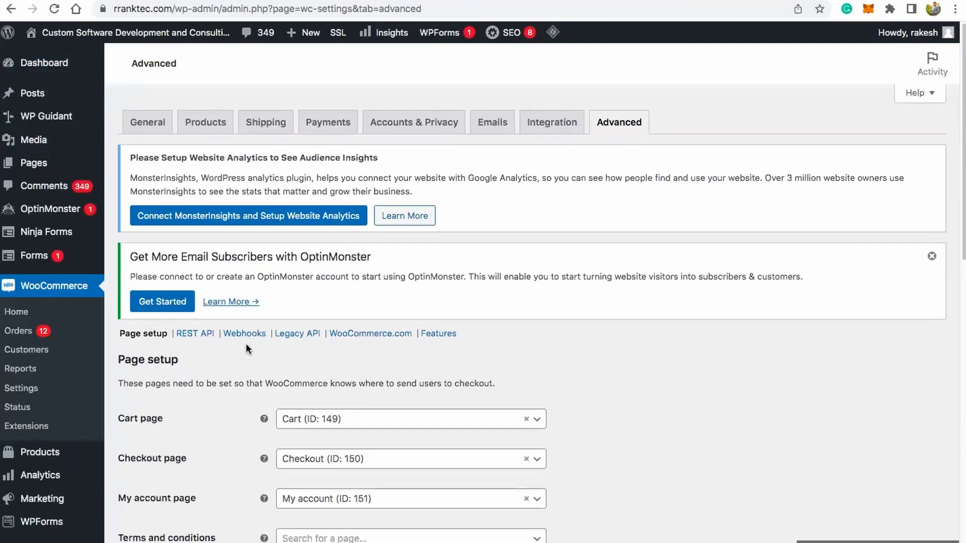
# Step: Add a new WooCommerce webhook named "KonnectzIT Demo" and set its status to Active
pyautogui.click(242, 335)
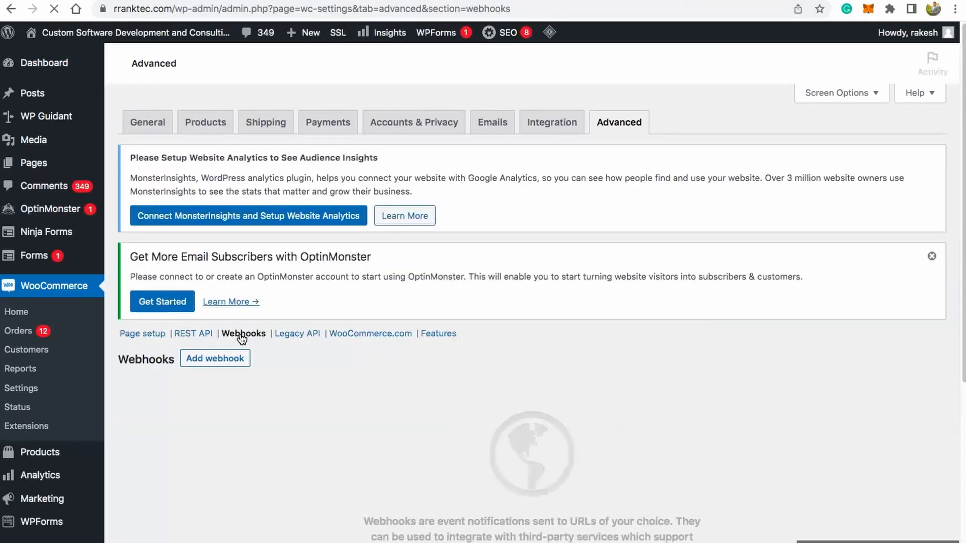
pyautogui.click(232, 361)
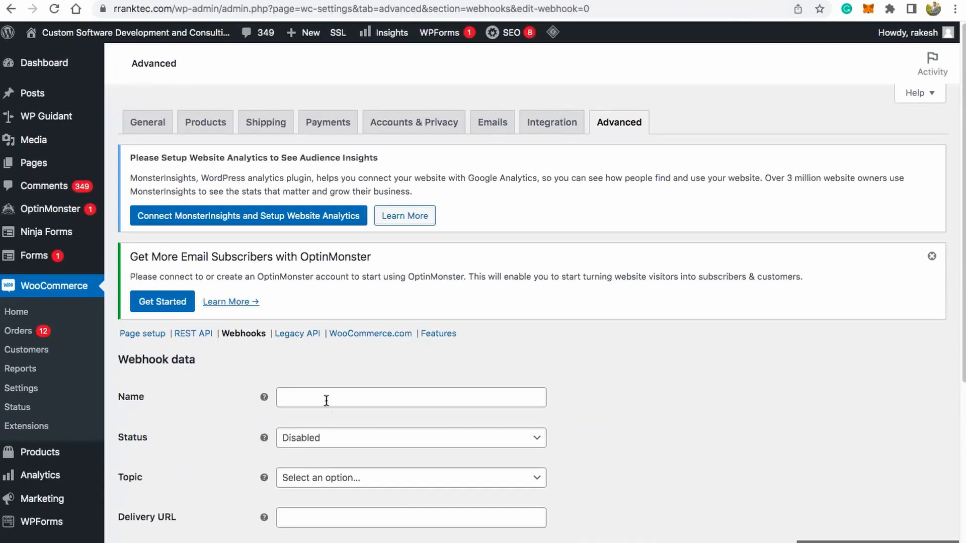
pyautogui.click(325, 399)
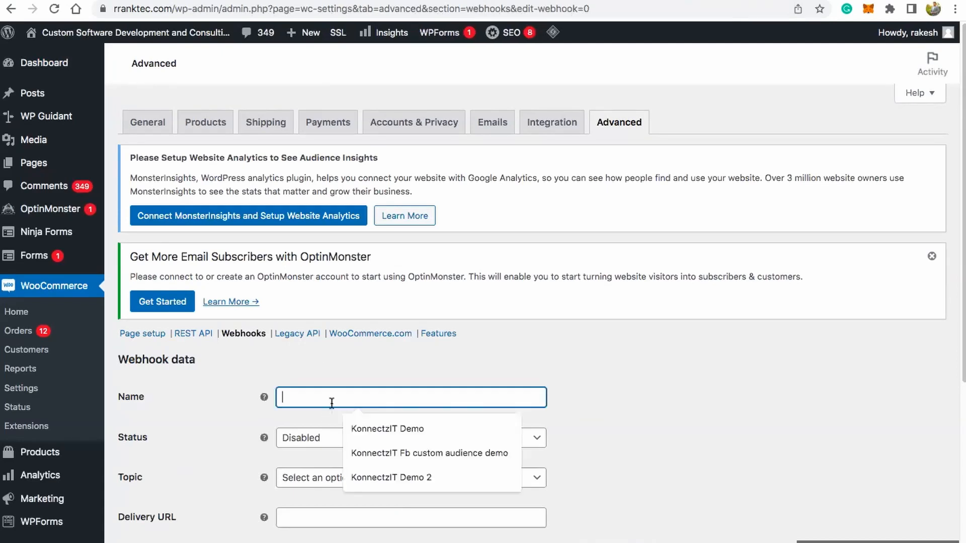
pyautogui.click(382, 431)
pyautogui.scroll(-3, 453, 382)
pyautogui.click(397, 316)
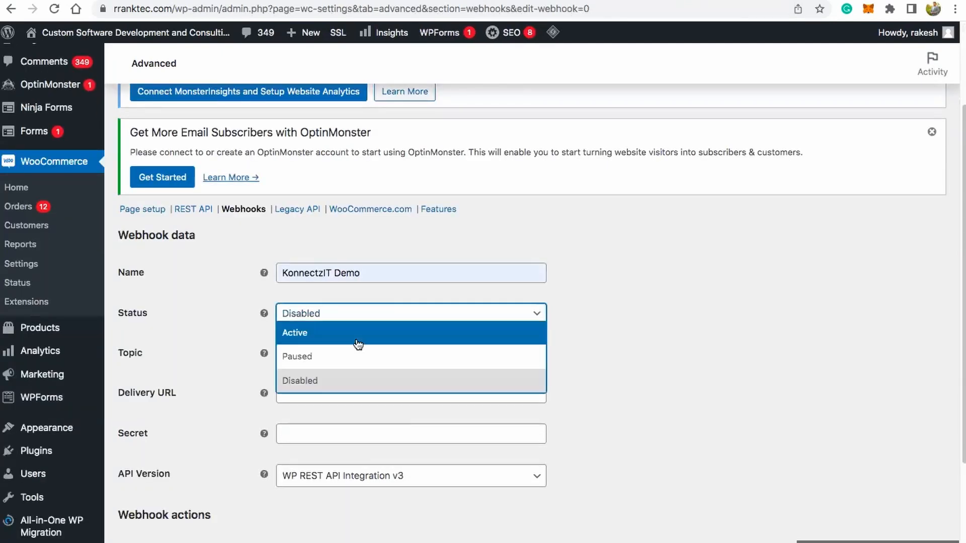
pyautogui.click(336, 336)
# Step: Set the webhook's topic to "Order created", paste the copied webhook URL as the delivery URL, and save the webhook
pyautogui.click(420, 358)
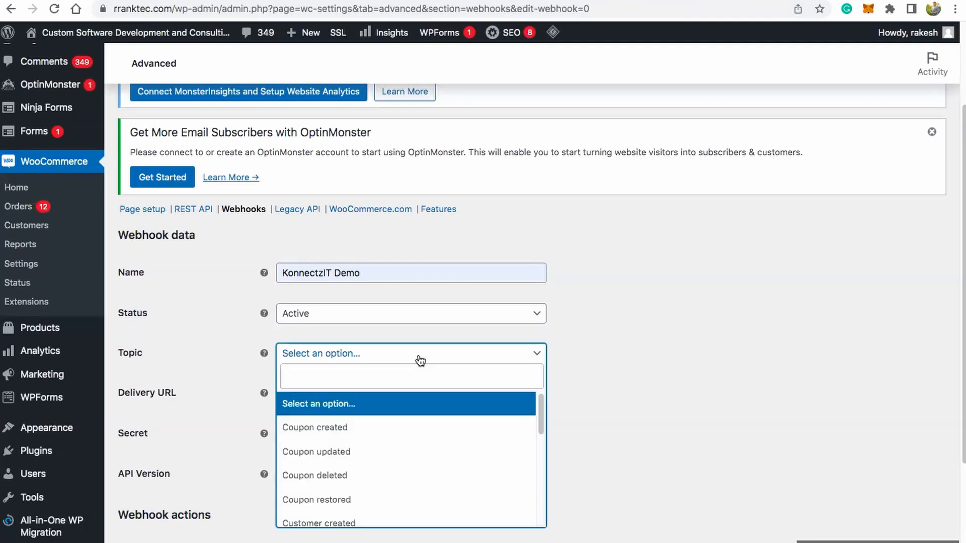
pyautogui.scroll(-3, 674, 328)
pyautogui.scroll(-5, 434, 294)
pyautogui.scroll(-2, 434, 296)
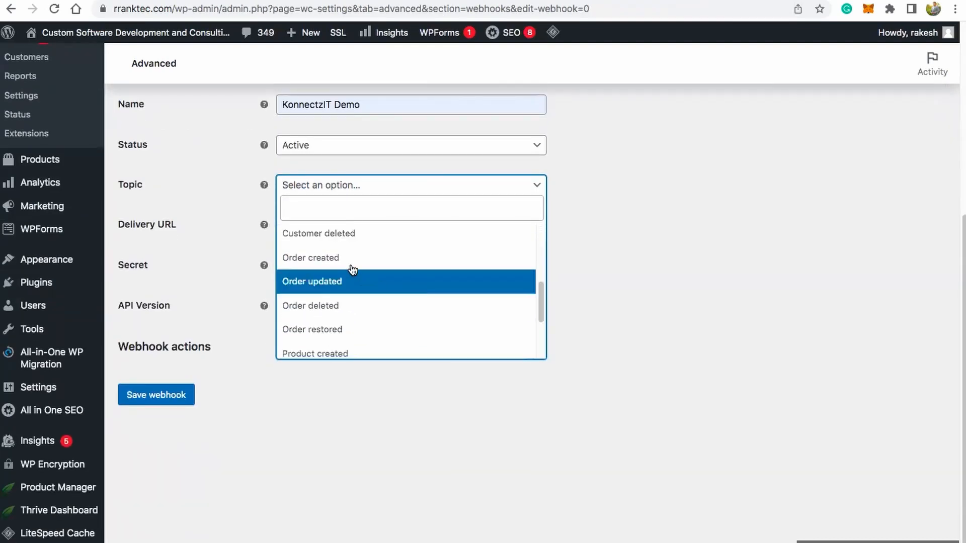
pyautogui.click(335, 259)
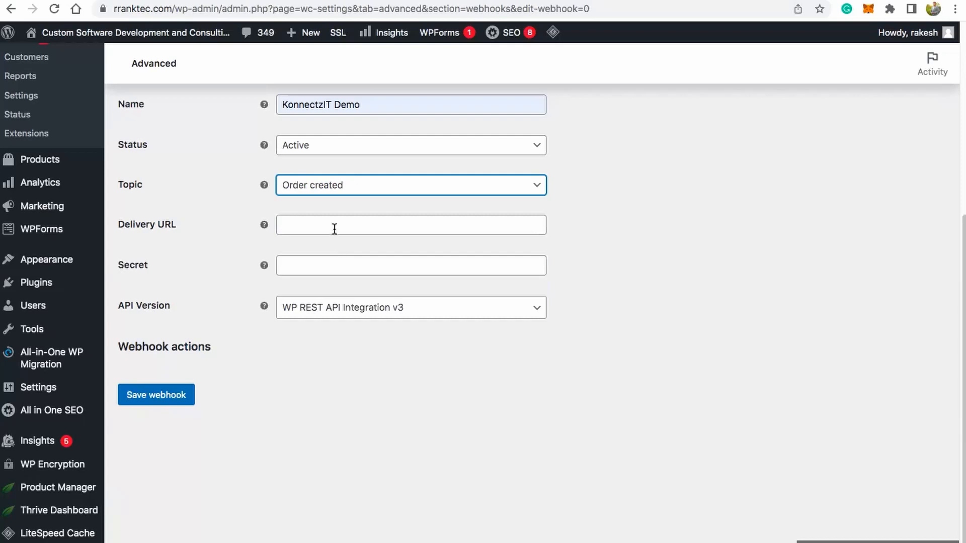
pyautogui.click(335, 232)
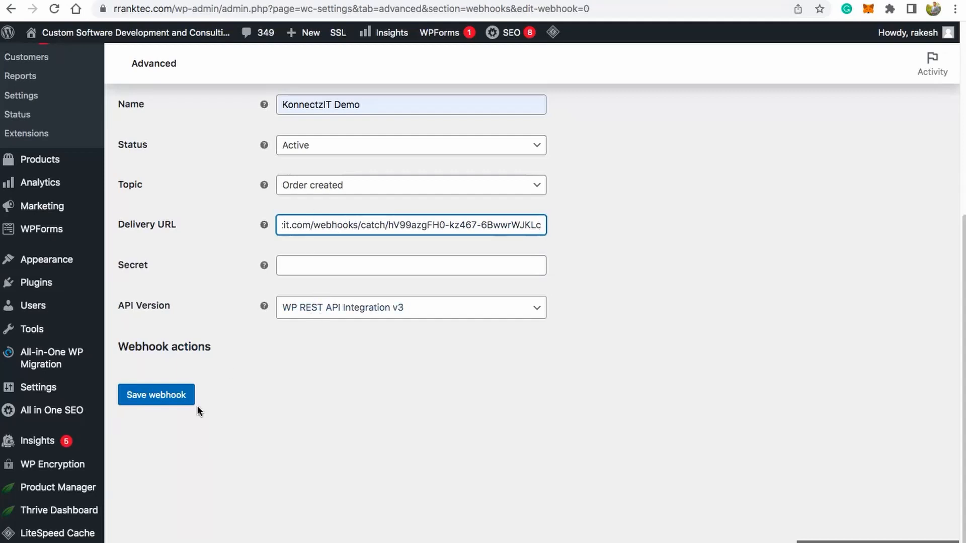
pyautogui.click(172, 400)
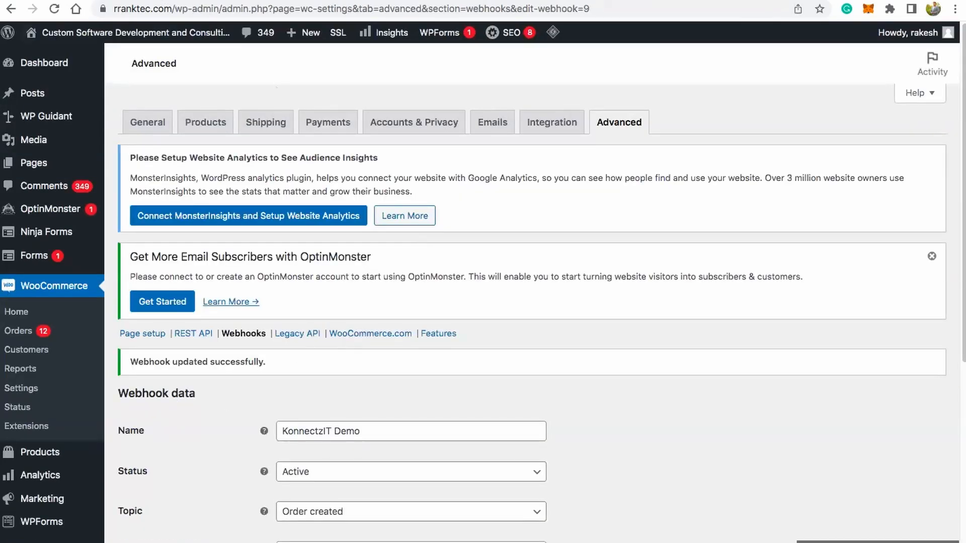
# Step: Switch back to the KonnectzIT workflow, start capturing the webhook response, and reposition the Webhook block slightly lower on the canvas
pyautogui.click(167, 0)
pyautogui.click(273, 271)
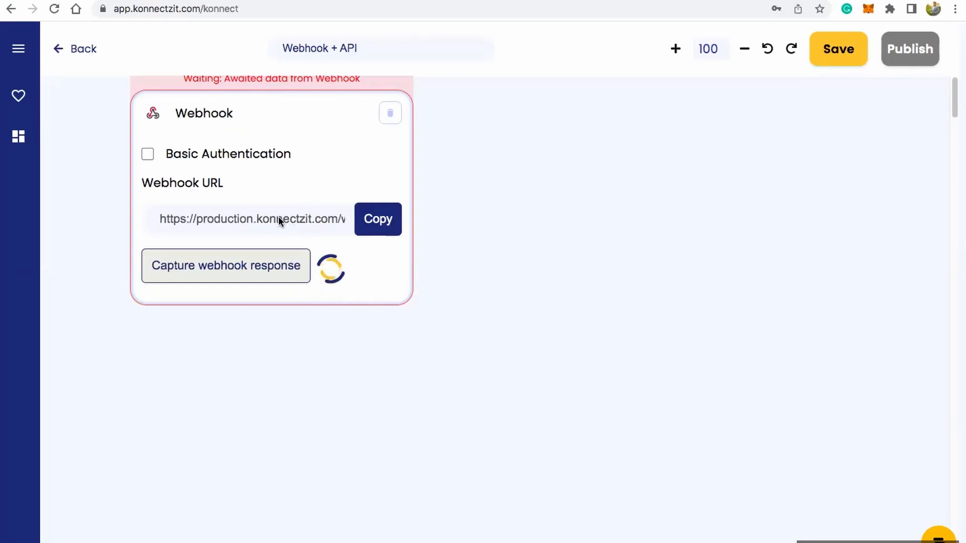
pyautogui.moveTo(325, 125); pyautogui.dragTo(319, 153)
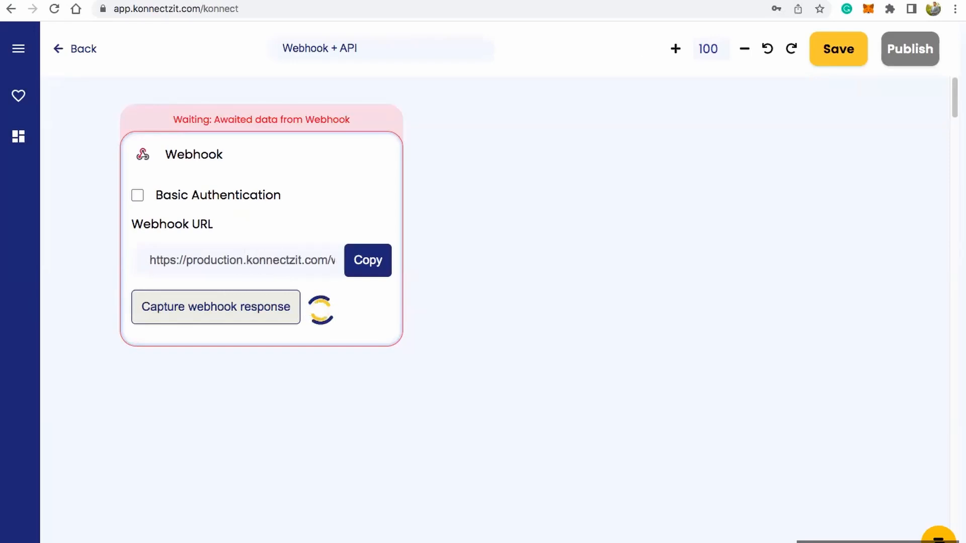
# Step: Switch to the shop page, add the "Demo" product to the cart, and proceed from the cart to checkout
pyautogui.click(755, 0)
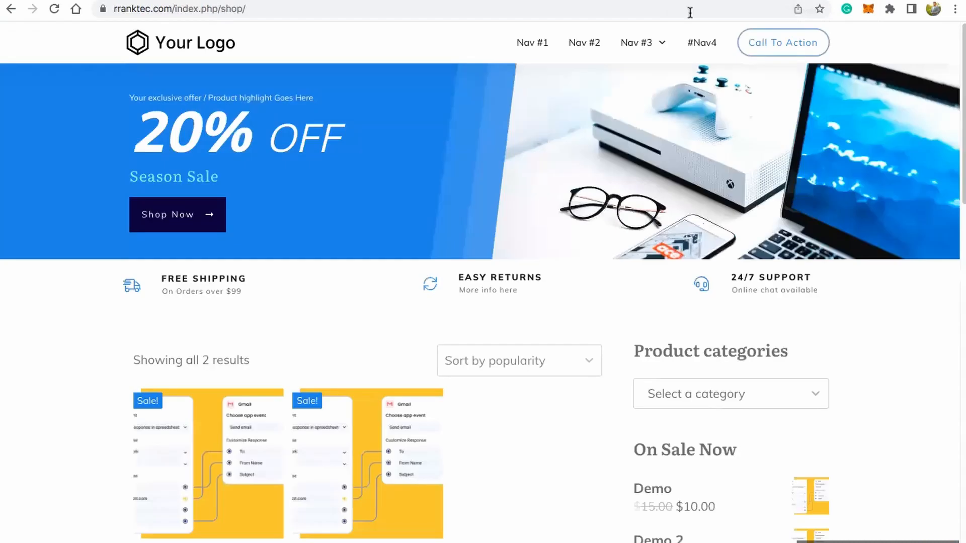
pyautogui.scroll(-5, 479, 208)
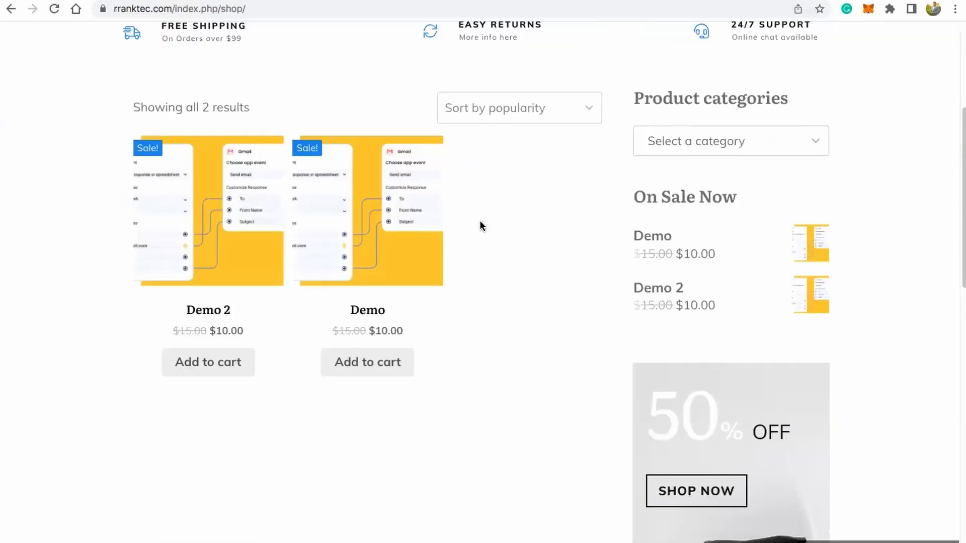
pyautogui.click(383, 368)
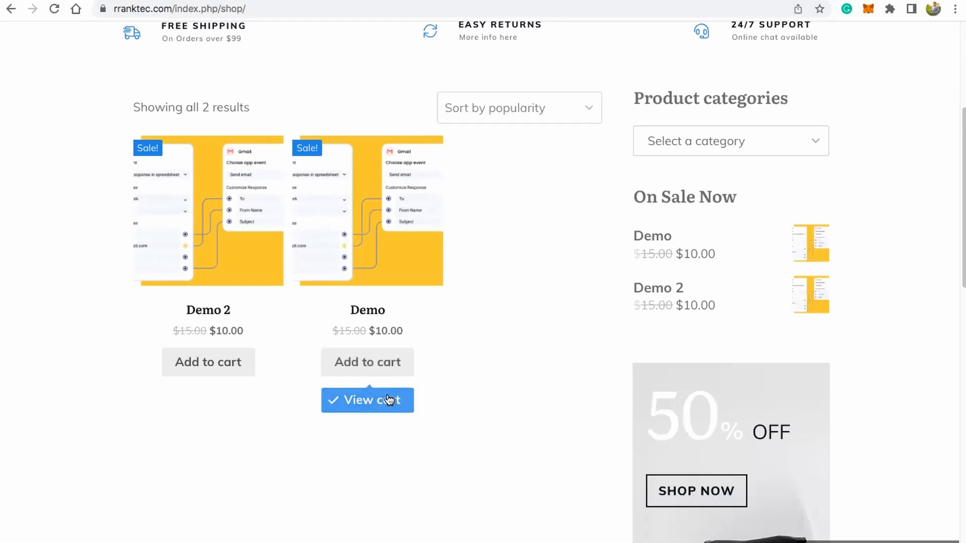
pyautogui.click(378, 406)
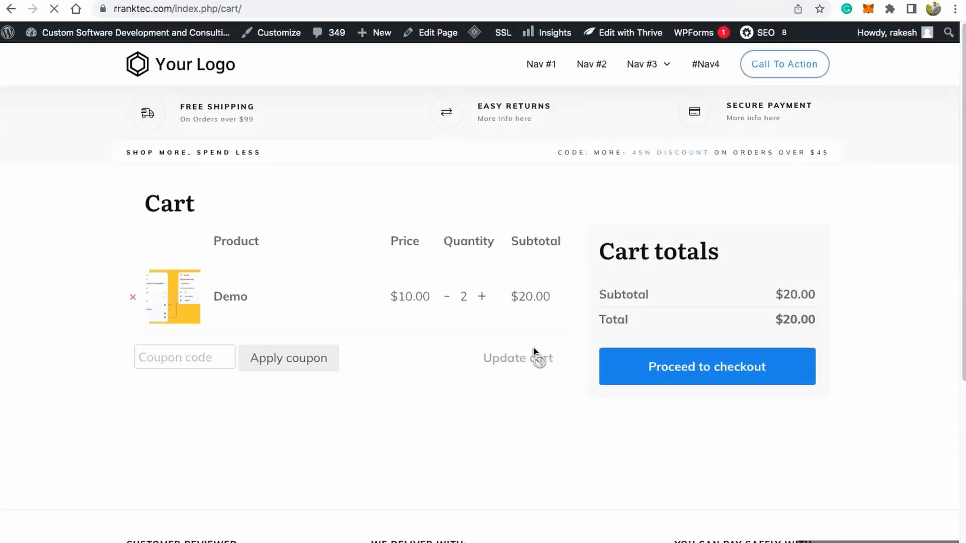
pyautogui.click(682, 366)
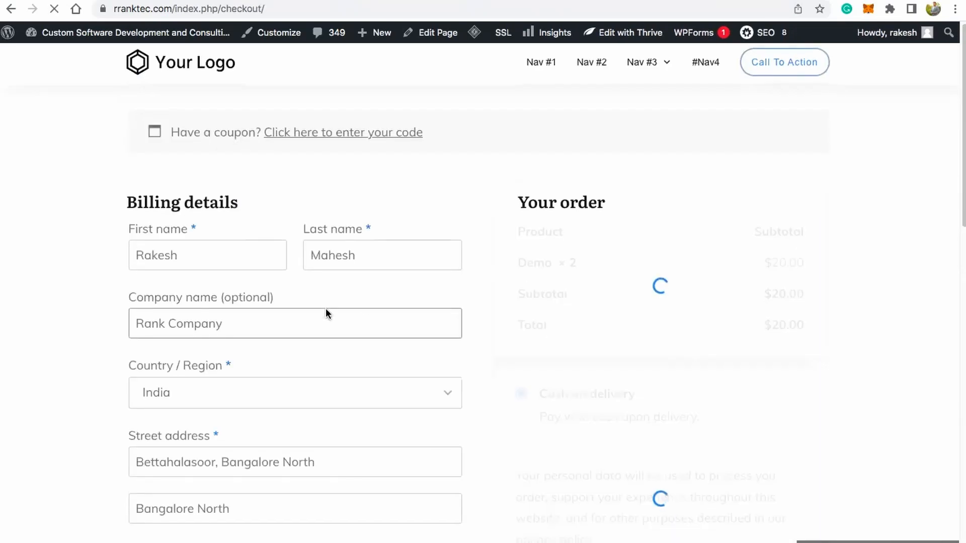
# Step: Replace the username part of the billing e-mail address, place the cash-on-delivery order, and review the order confirmation
pyautogui.scroll(-4, 276, 327)
pyautogui.scroll(-7, 282, 326)
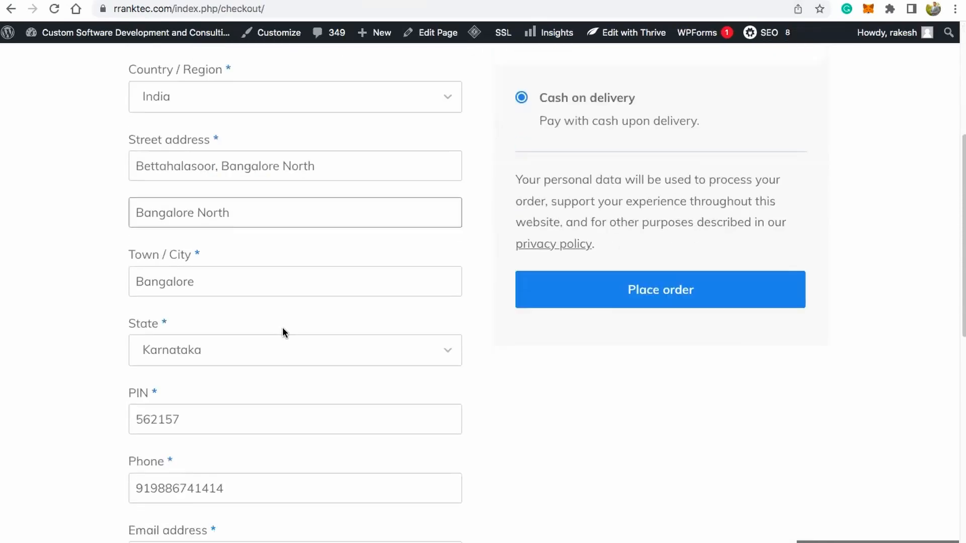
pyautogui.click(197, 340)
pyautogui.keyDown('shift'); pyautogui.click(134, 342); pyautogui.keyUp('shift')
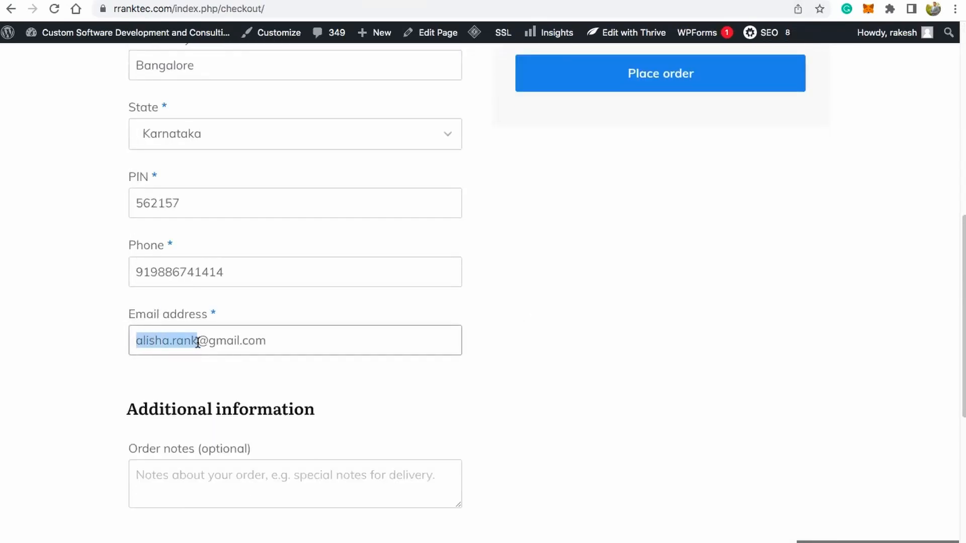
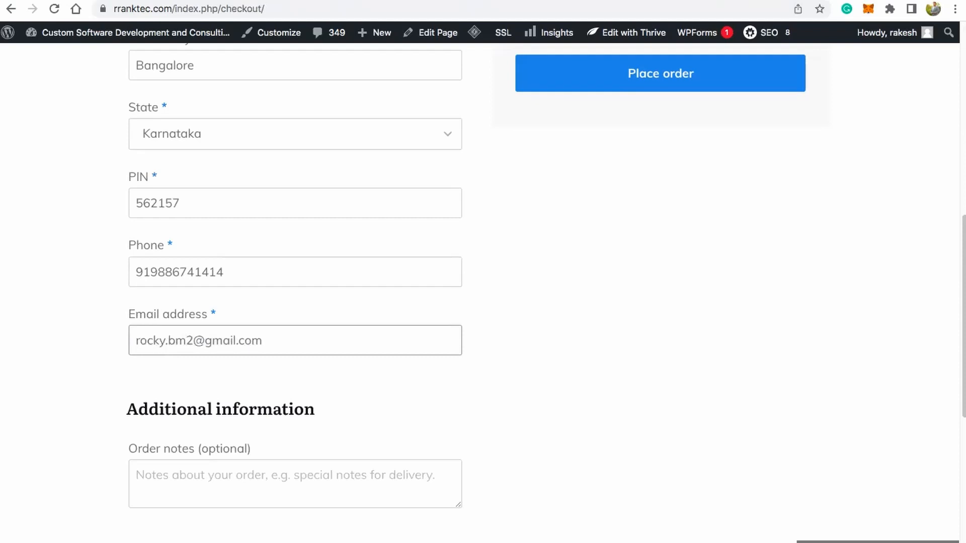
pyautogui.scroll(10, 289, 347)
pyautogui.scroll(-3, 587, 369)
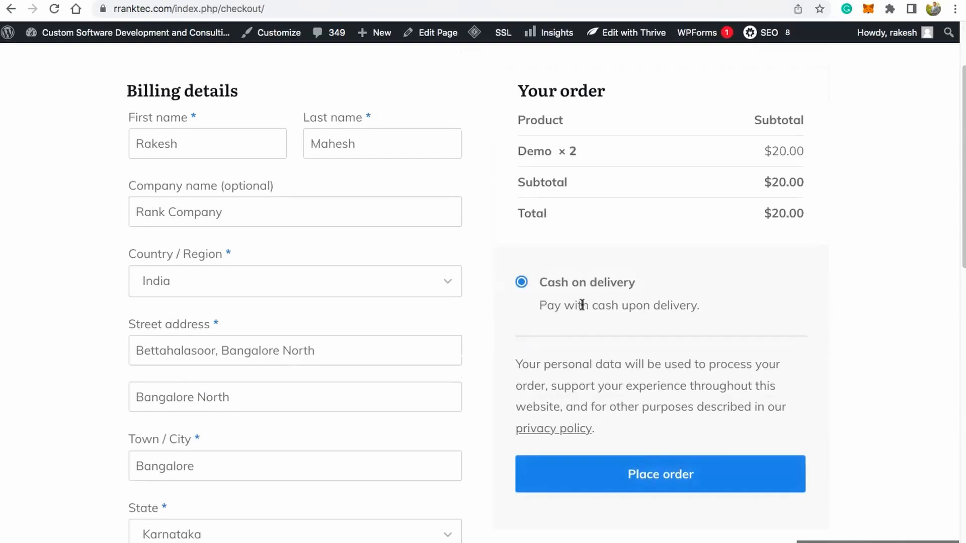
pyautogui.click(649, 477)
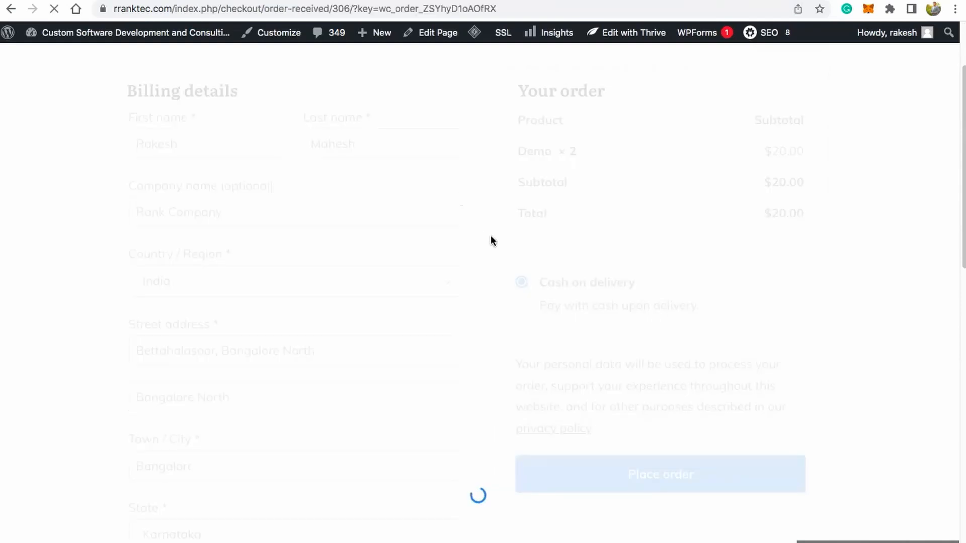
pyautogui.scroll(-6, 491, 236)
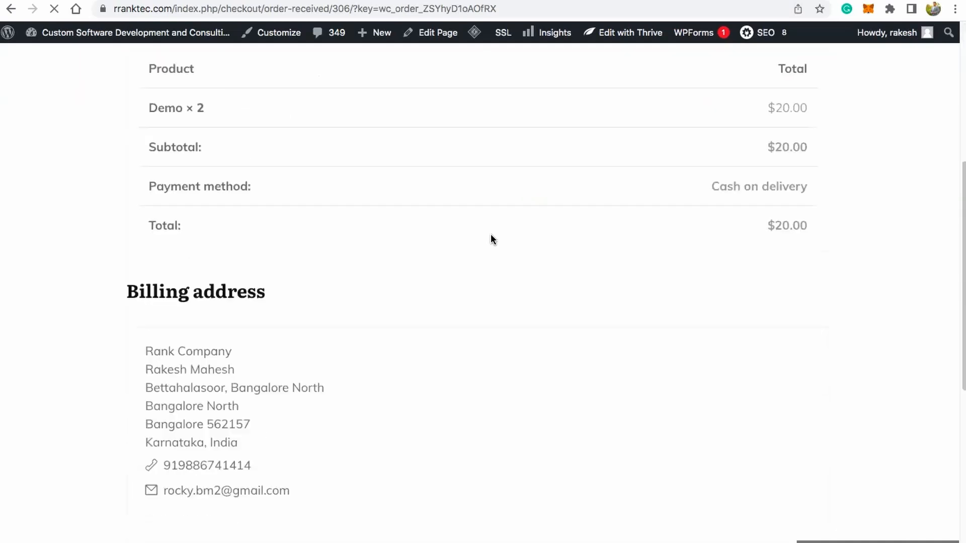
pyautogui.scroll(-5, 491, 230)
pyautogui.scroll(10, 499, 166)
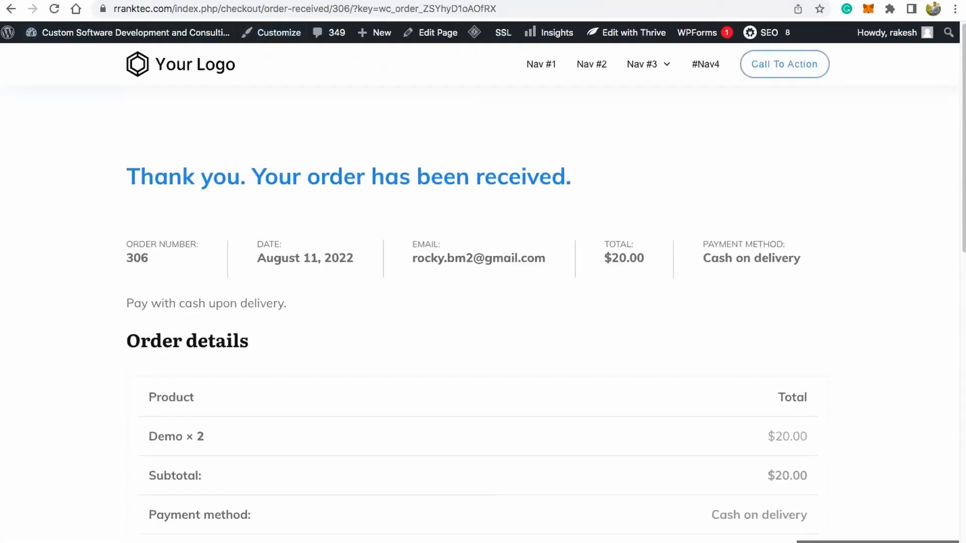
# Step: Check the Webhook block in the KonnectzIT workflow, then review and re-save the "KonnectzIT Demo" webhook in WooCommerce
pyautogui.click(166, 0)
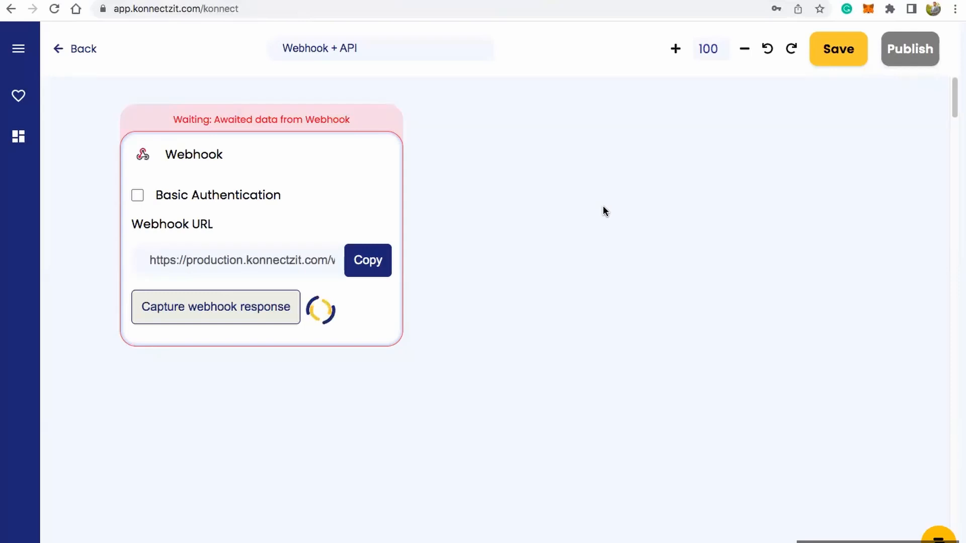
pyautogui.scroll(-3, 526, 201)
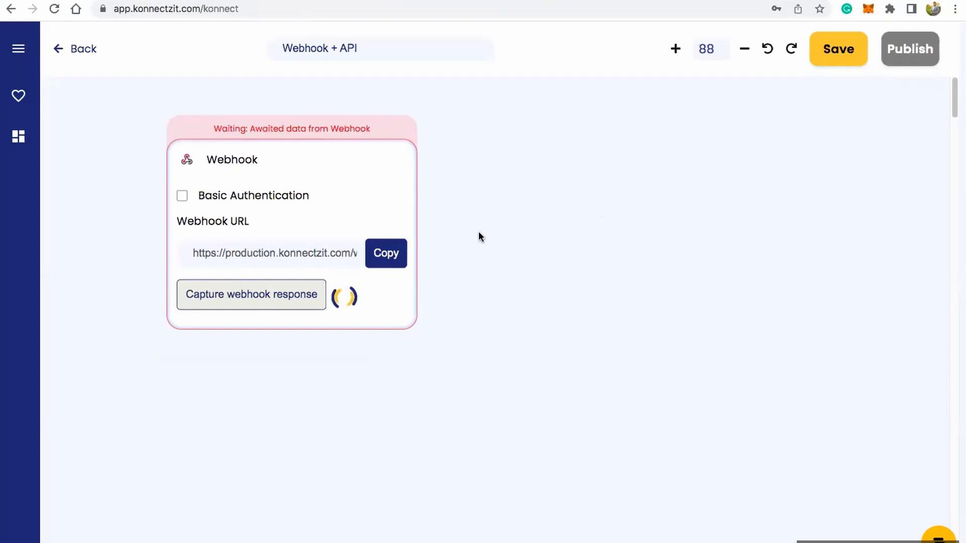
pyautogui.scroll(-2, 468, 215)
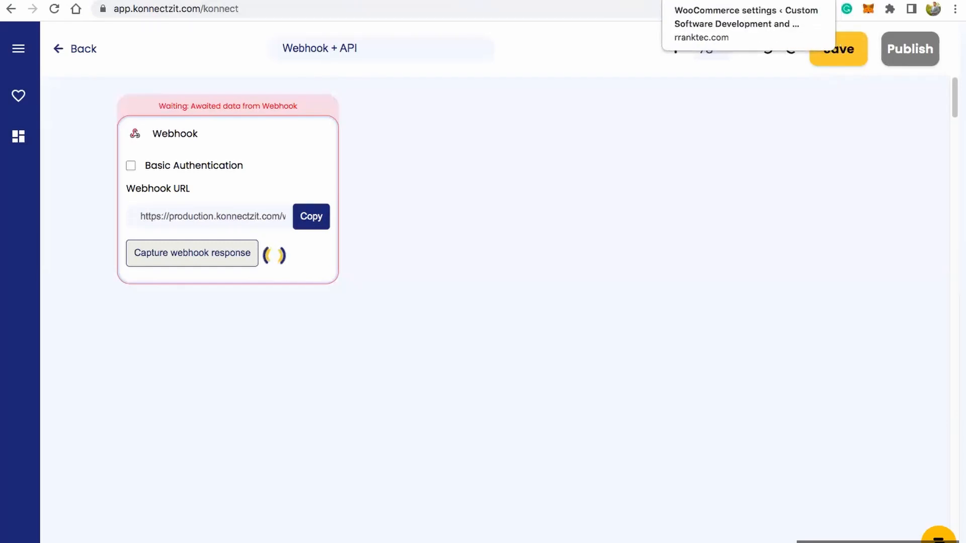
pyautogui.click(725, 1)
pyautogui.scroll(-5, 361, 315)
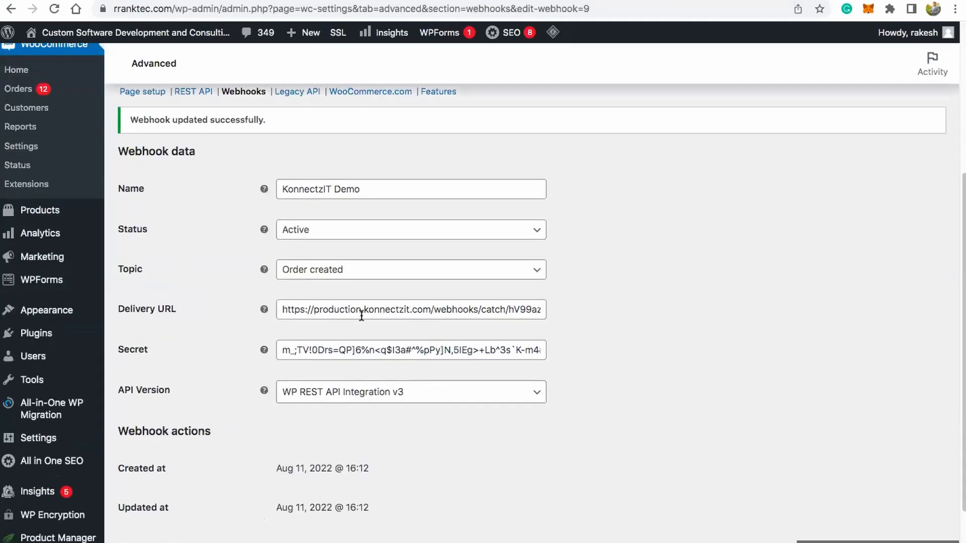
pyautogui.scroll(-2, 362, 316)
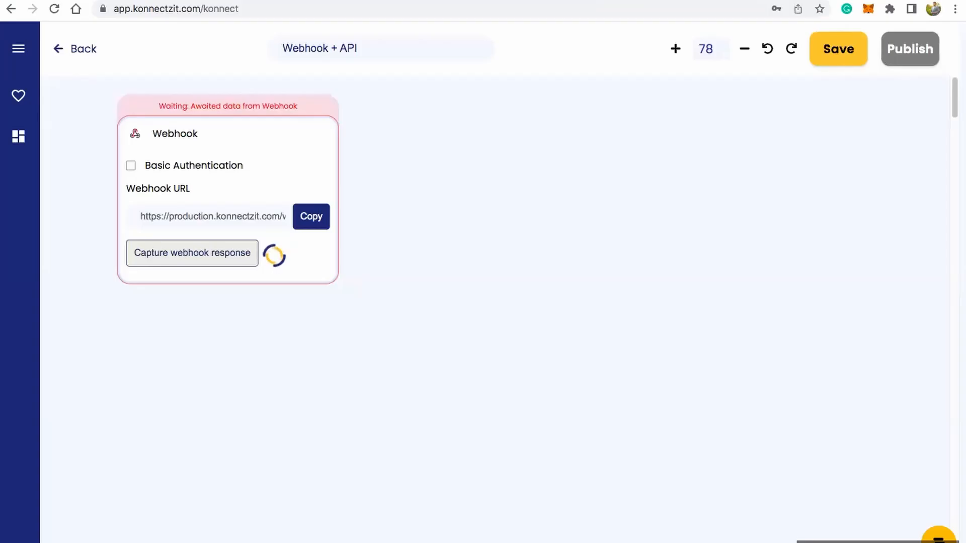
pyautogui.click(694, 1)
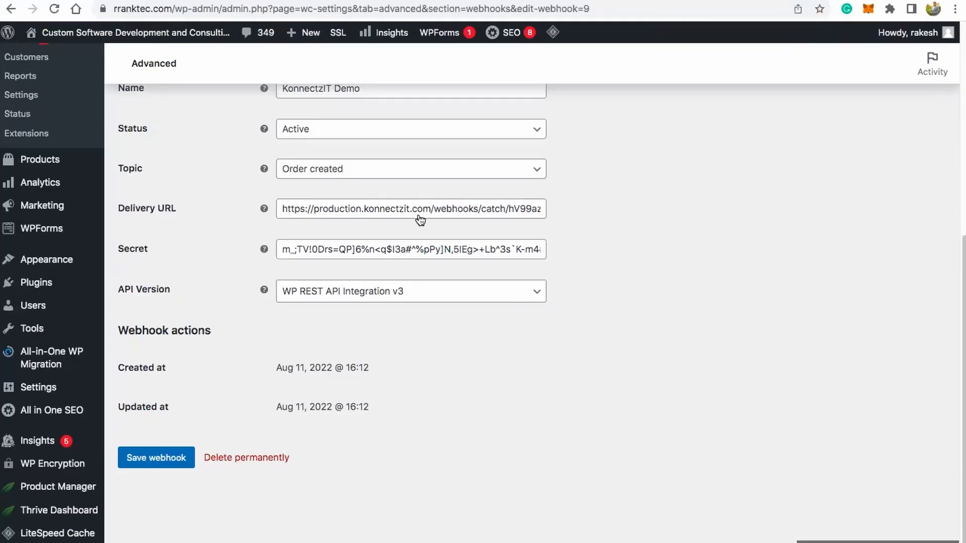
pyautogui.click(163, 457)
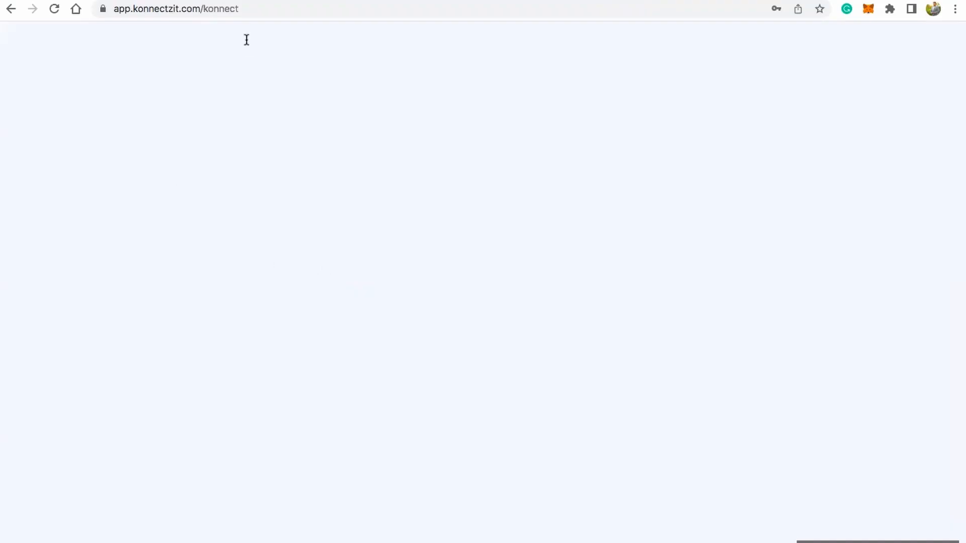
# Step: Return to the KonnectzIT workflow and examine the order fields in the Webhook Response, expanding the Billing group
pyautogui.click(242, 8)
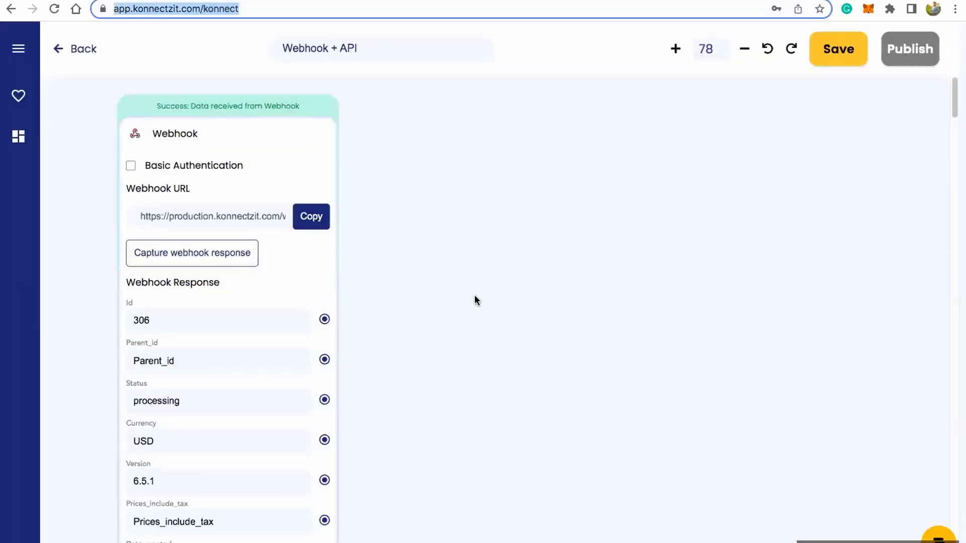
pyautogui.scroll(-1, 475, 295)
pyautogui.moveTo(464, 443); pyautogui.dragTo(464, 311)
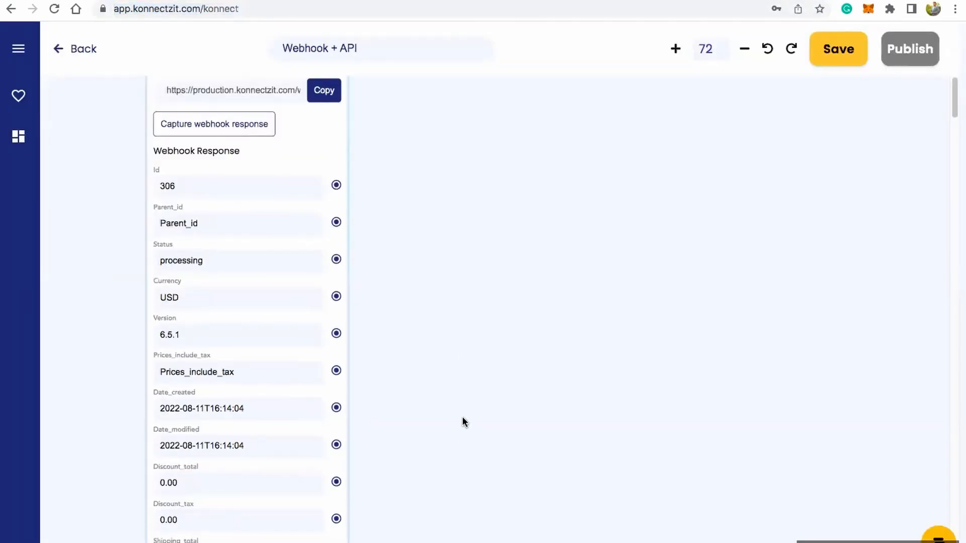
pyautogui.moveTo(462, 415); pyautogui.dragTo(462, 256)
pyautogui.moveTo(452, 425); pyautogui.dragTo(461, 216)
pyautogui.moveTo(461, 418); pyautogui.dragTo(462, 259)
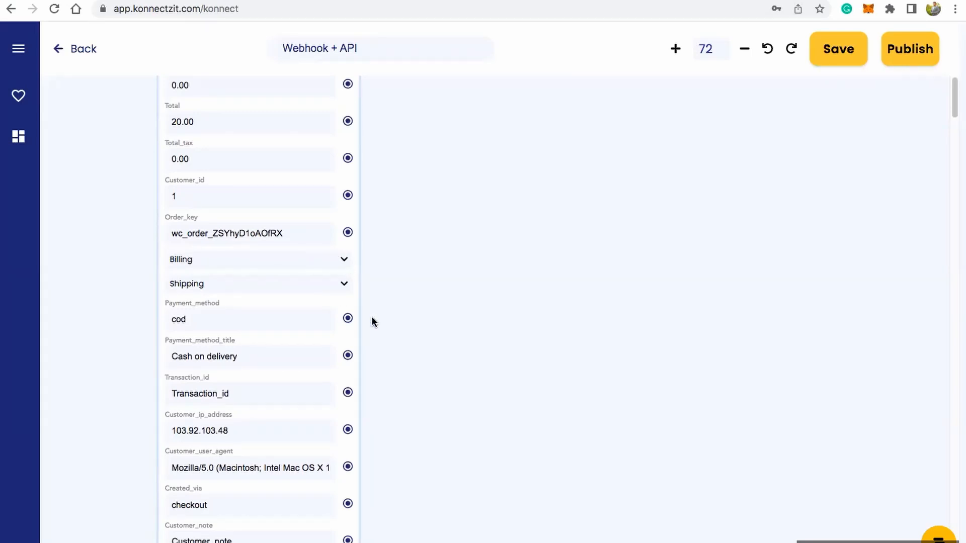
pyautogui.click(346, 262)
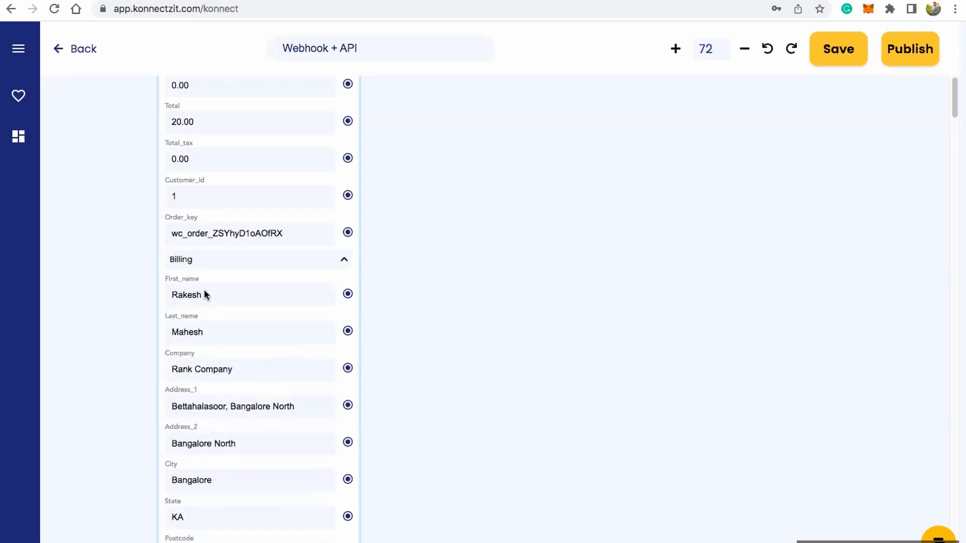
pyautogui.scroll(-3, 493, 302)
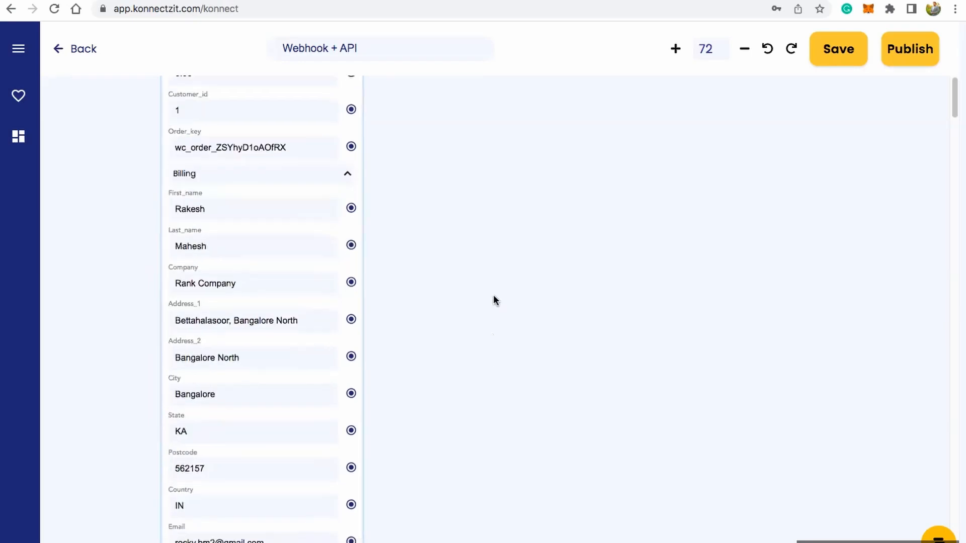
# Step: Add a Coupon Generator block from the add-on apps to the workflow canvas beside the Webhook Response's billing fields
pyautogui.scroll(-5, 293, 342)
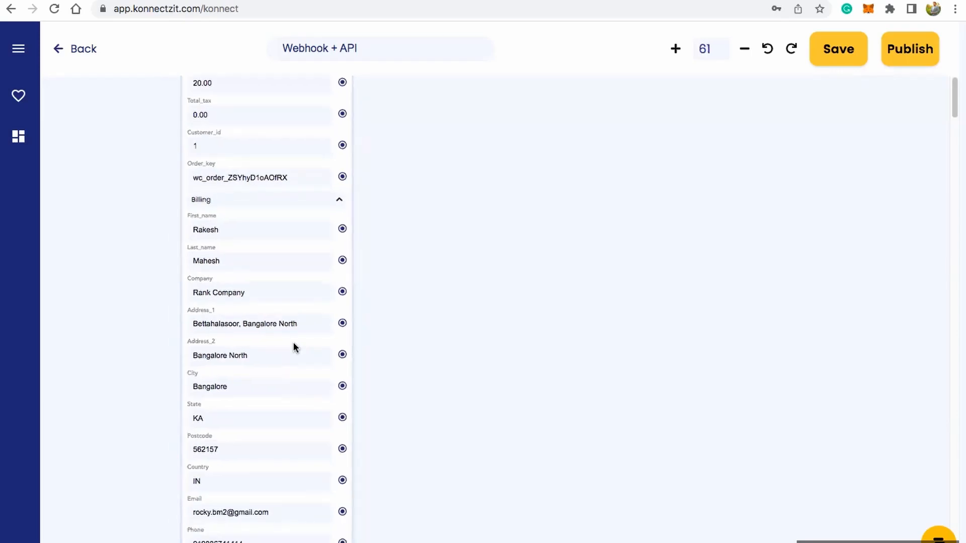
pyautogui.scroll(-2, 553, 397)
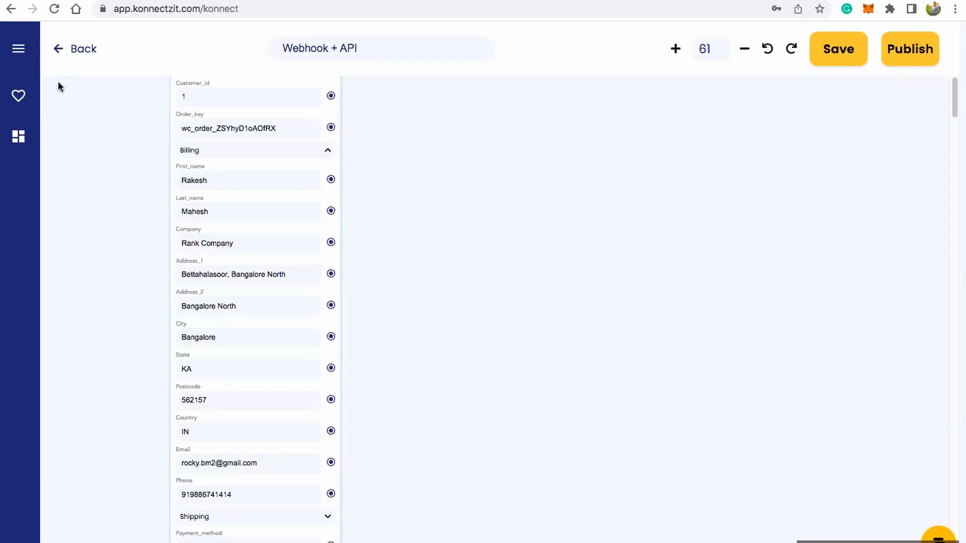
pyautogui.click(27, 55)
pyautogui.moveTo(261, 93); pyautogui.dragTo(261, 518)
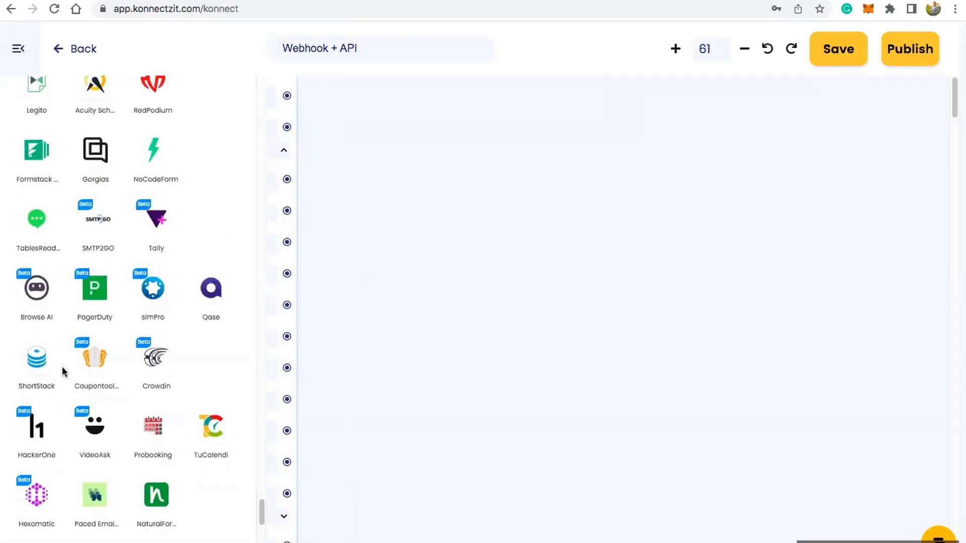
pyautogui.scroll(-20, 62, 367)
pyautogui.moveTo(37, 499); pyautogui.dragTo(428, 147)
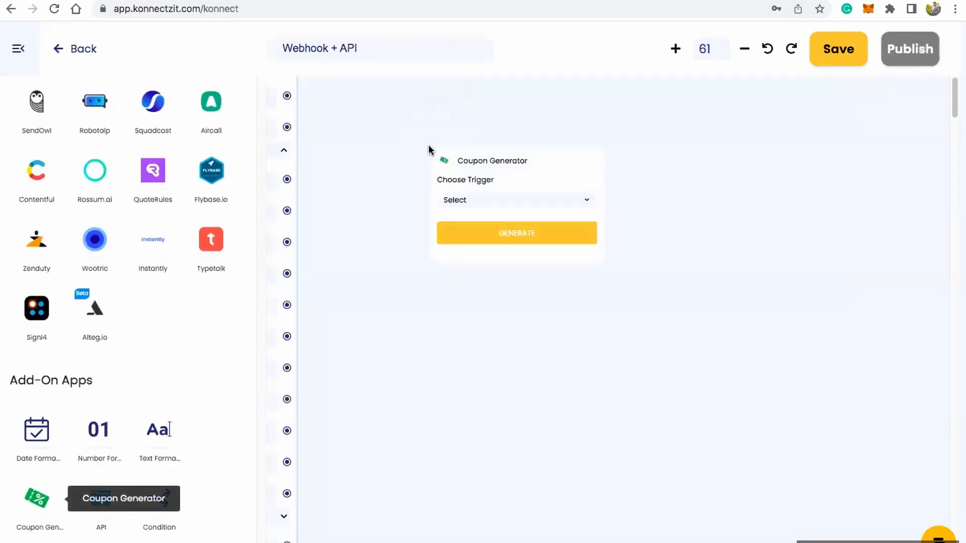
pyautogui.click(19, 49)
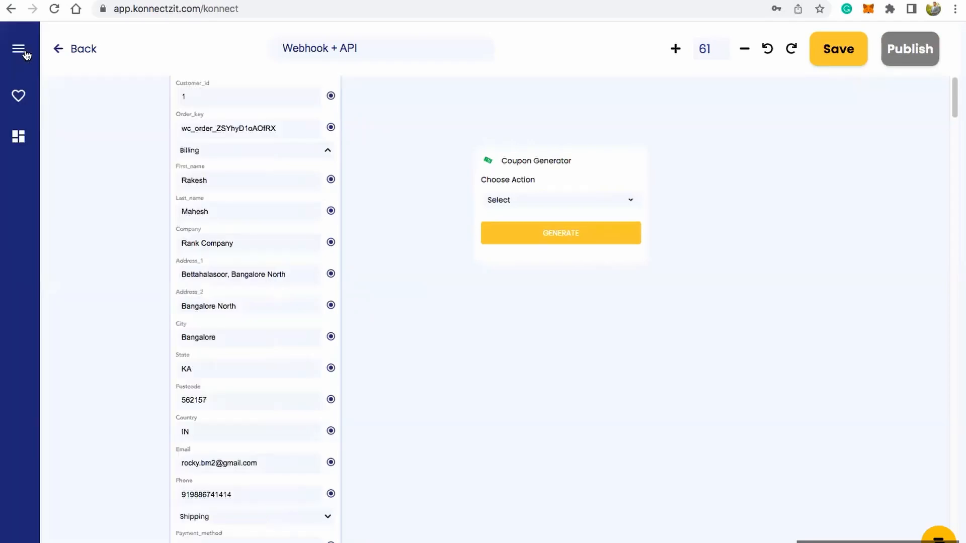
pyautogui.moveTo(509, 162); pyautogui.dragTo(491, 157)
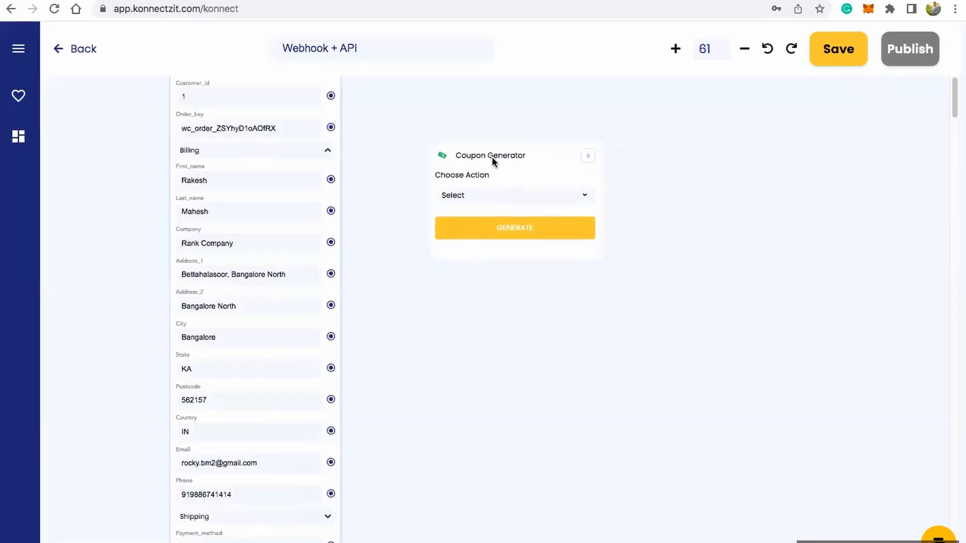
# Step: Set the Coupon Generator's action to Generate Coupon and its timeline to 60 days
pyautogui.click(513, 196)
pyautogui.click(503, 236)
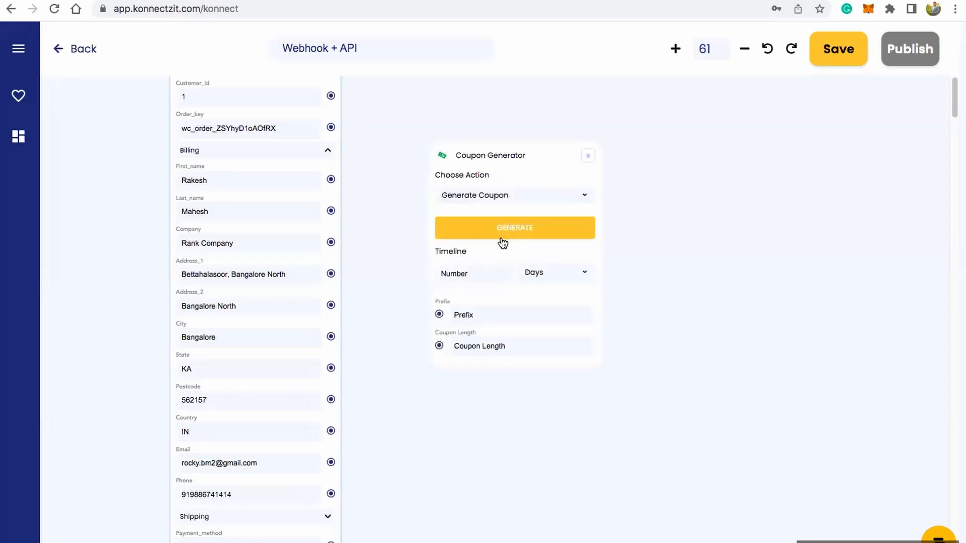
pyautogui.click(458, 272)
pyautogui.click(470, 308)
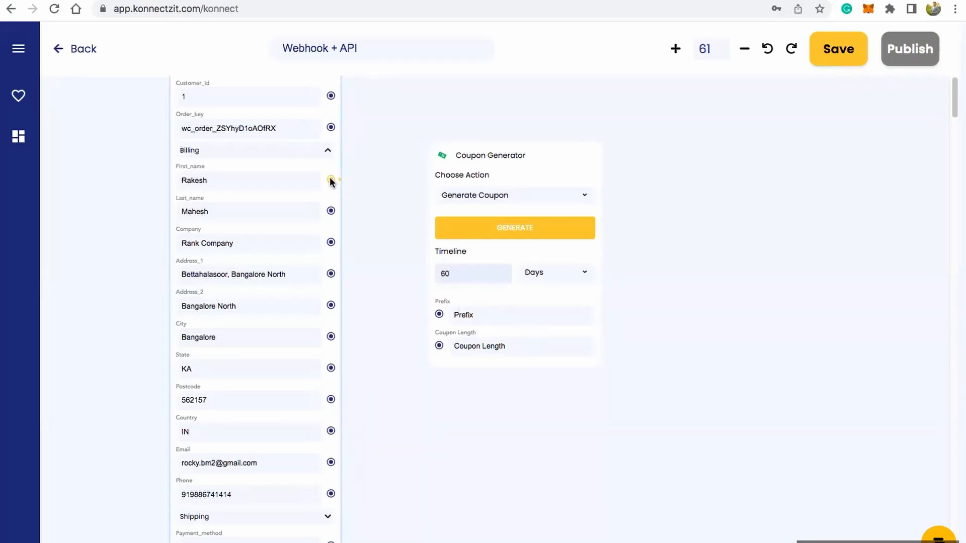
# Step: Map the billing First_name field to the coupon Prefix, set the coupon length to 10, and generate the coupon
pyautogui.moveTo(330, 179); pyautogui.dragTo(438, 314)
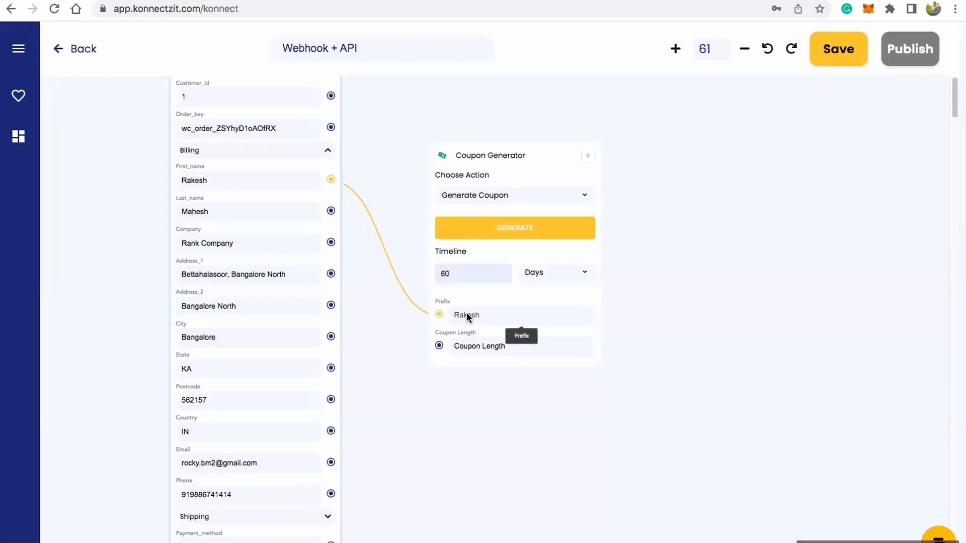
pyautogui.click(456, 345)
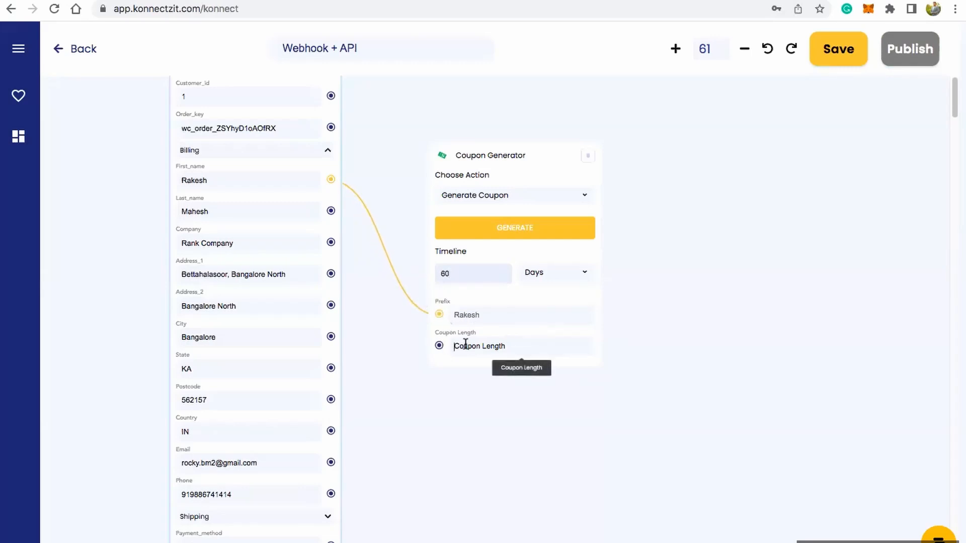
pyautogui.write('10')
pyautogui.click(520, 236)
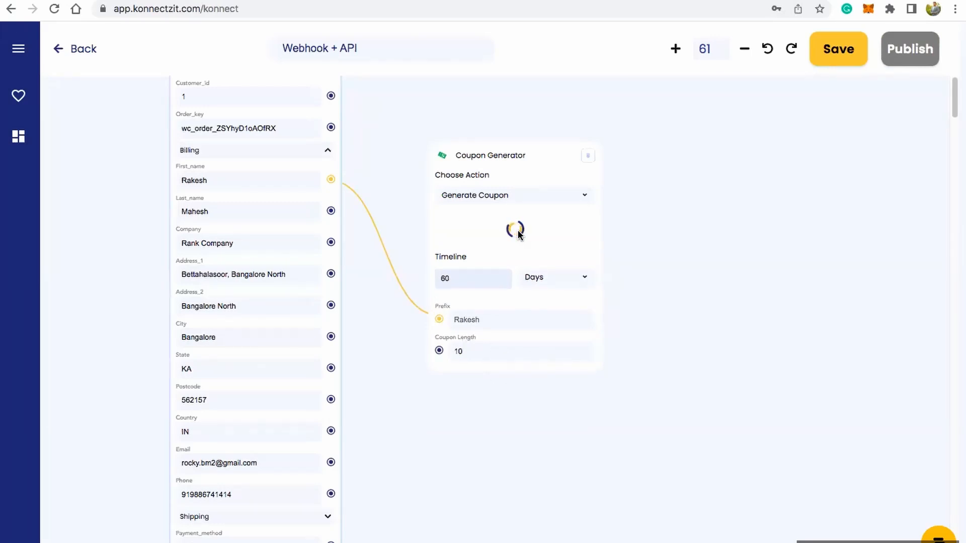
# Step: Add the Coupon_code and Expiry_date response fields to the Coupon Generator block and move the block closer to the webhook fields
pyautogui.click(516, 369)
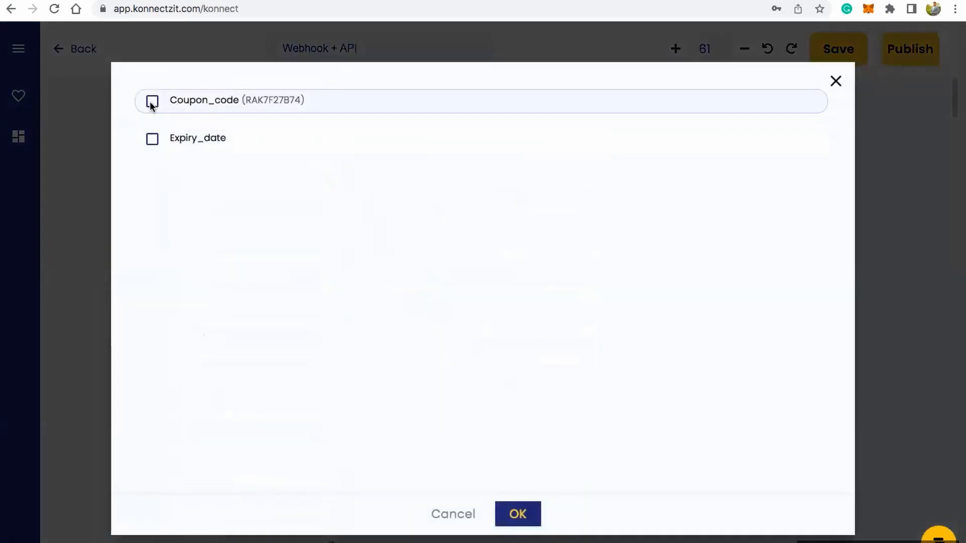
pyautogui.click(152, 102)
pyautogui.click(153, 139)
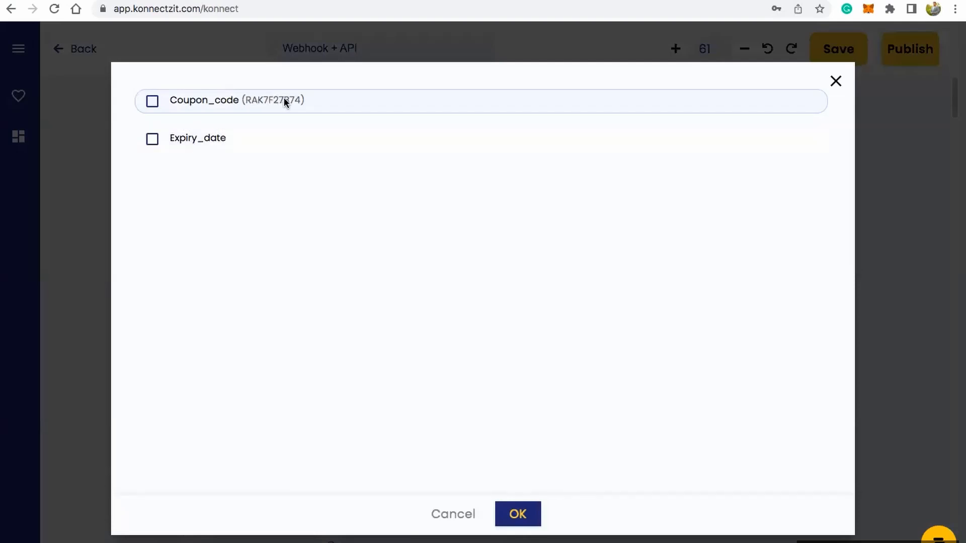
pyautogui.click(153, 102)
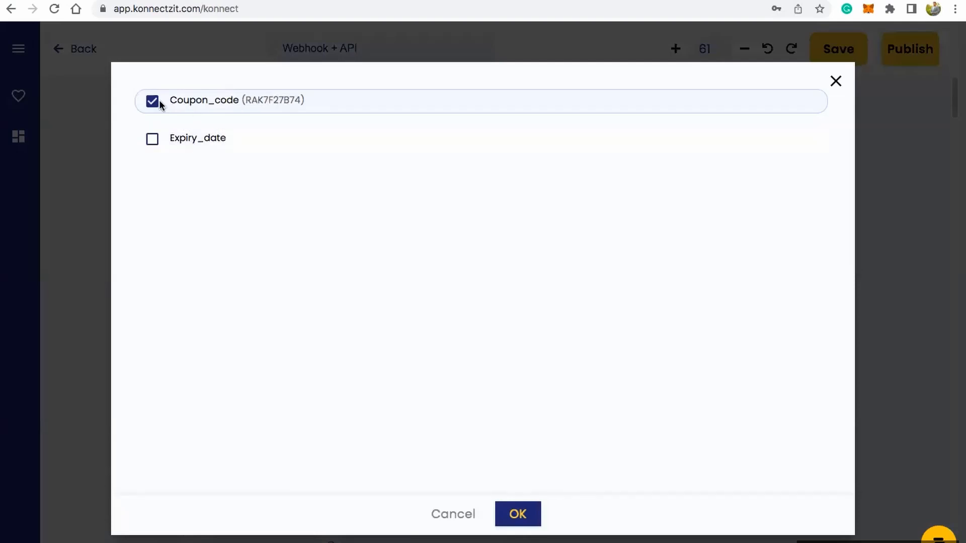
pyautogui.click(151, 140)
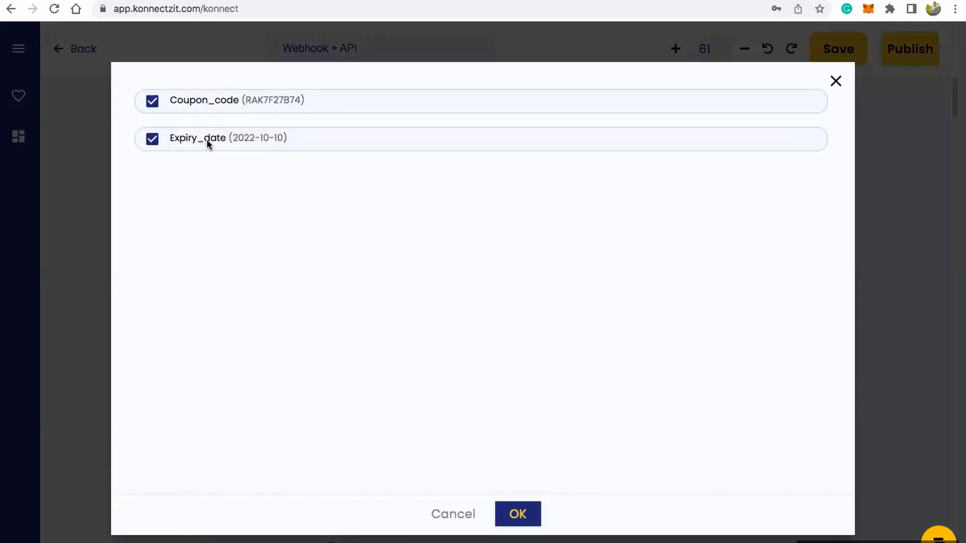
pyautogui.click(516, 513)
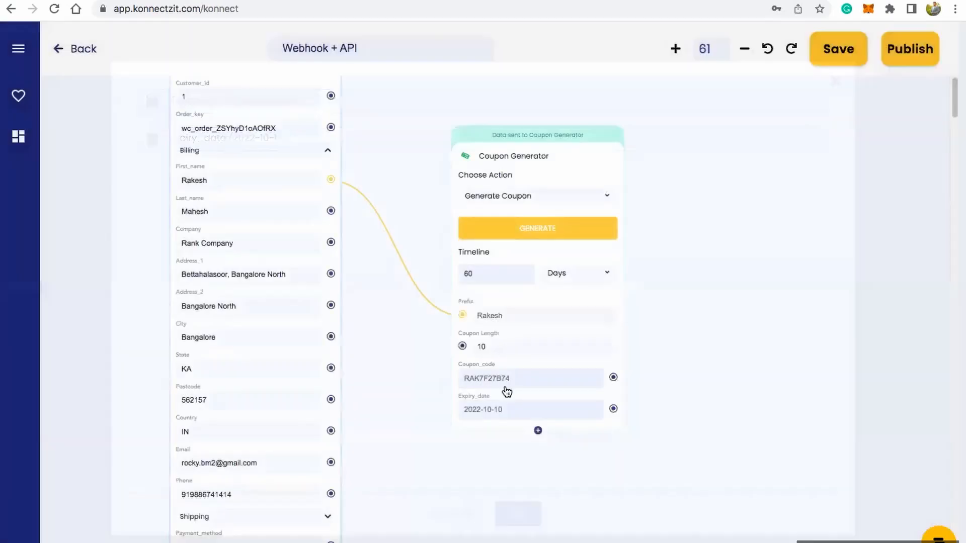
pyautogui.moveTo(508, 144); pyautogui.dragTo(450, 124)
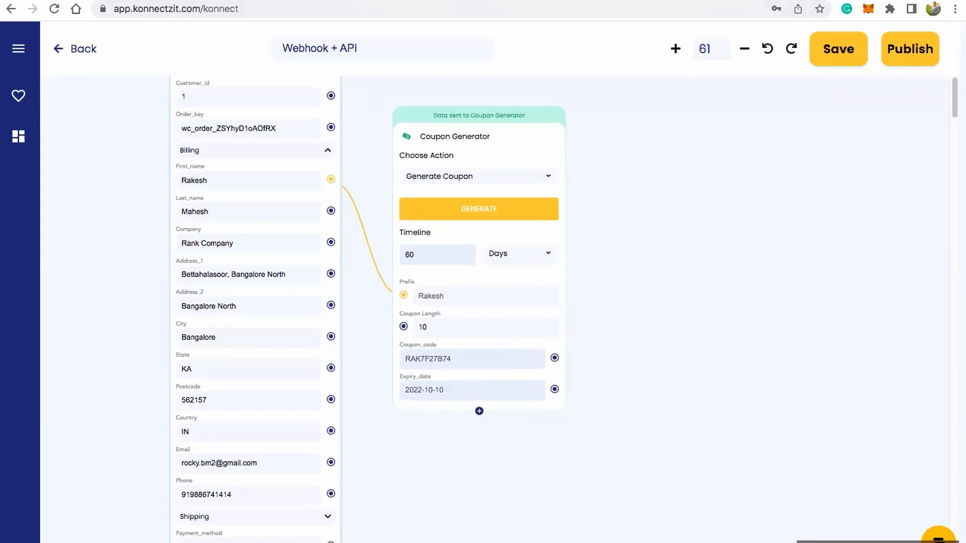
# Step: Switch to the store's order confirmation page and go back through checkout and the cart to the shop page
pyautogui.click(729, 0)
pyautogui.scroll(-9, 278, 220)
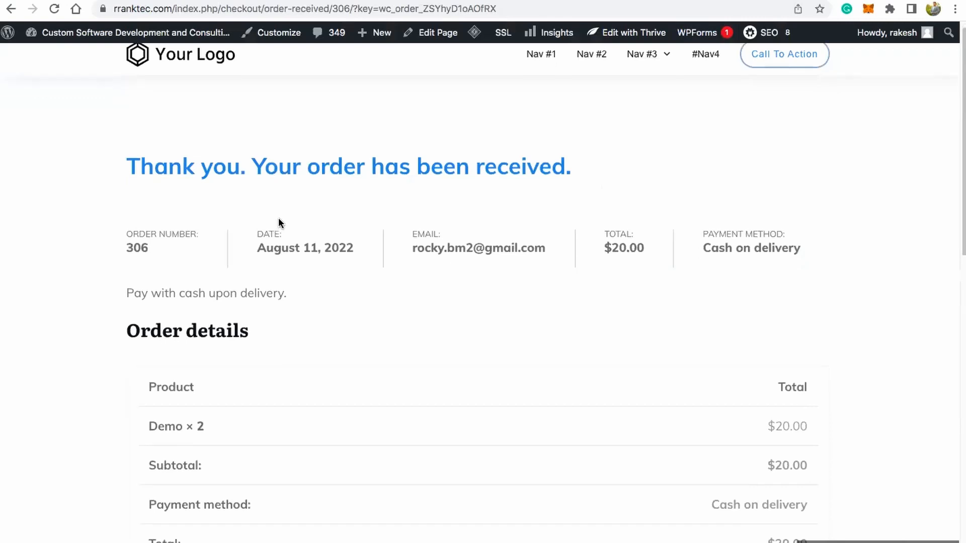
pyautogui.scroll(9, 279, 220)
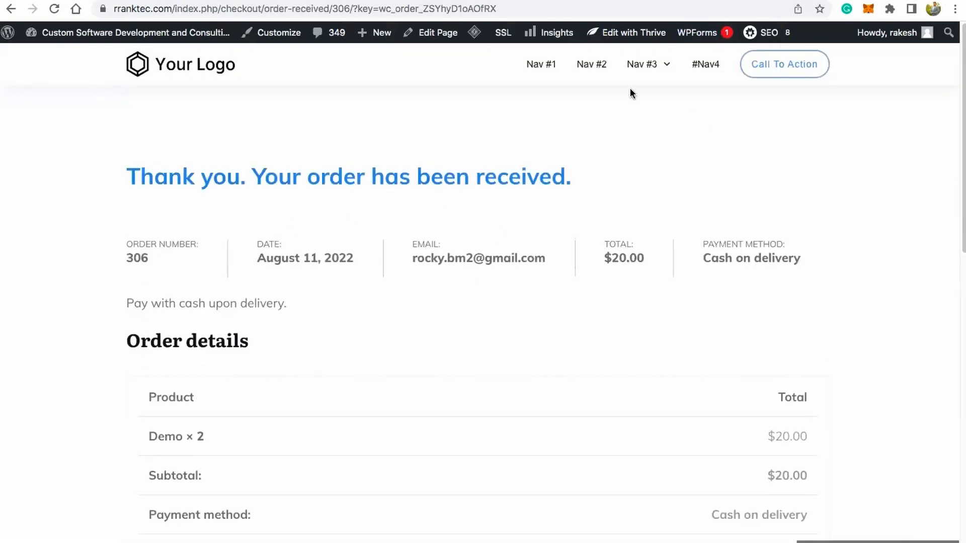
pyautogui.click(9, 8)
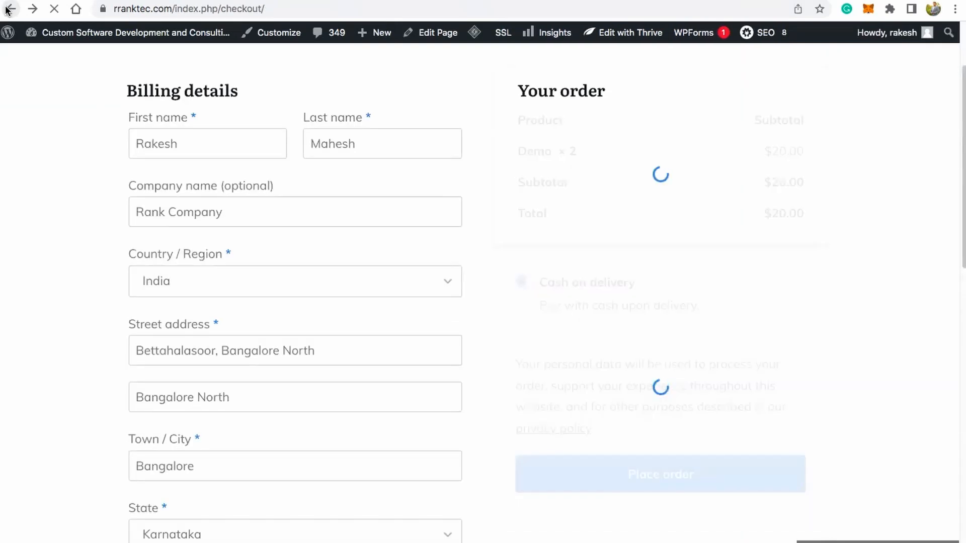
pyautogui.click(9, 10)
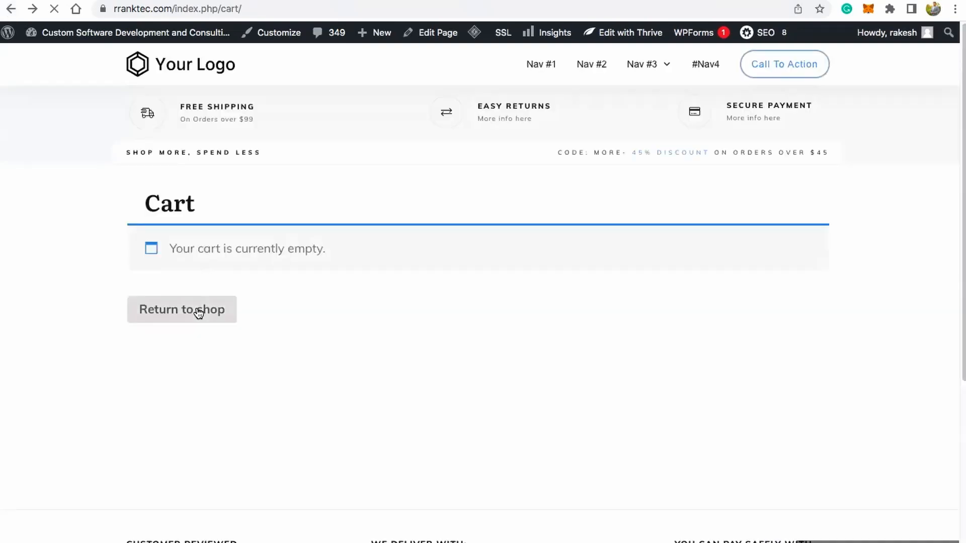
pyautogui.click(199, 313)
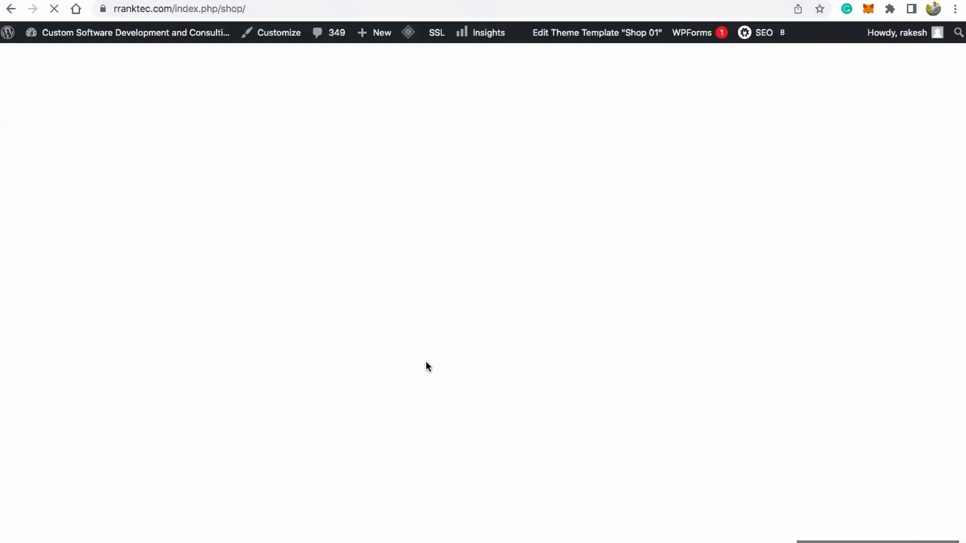
# Step: Add the "Demo" product to the cart and open the cart
pyautogui.scroll(-8, 465, 352)
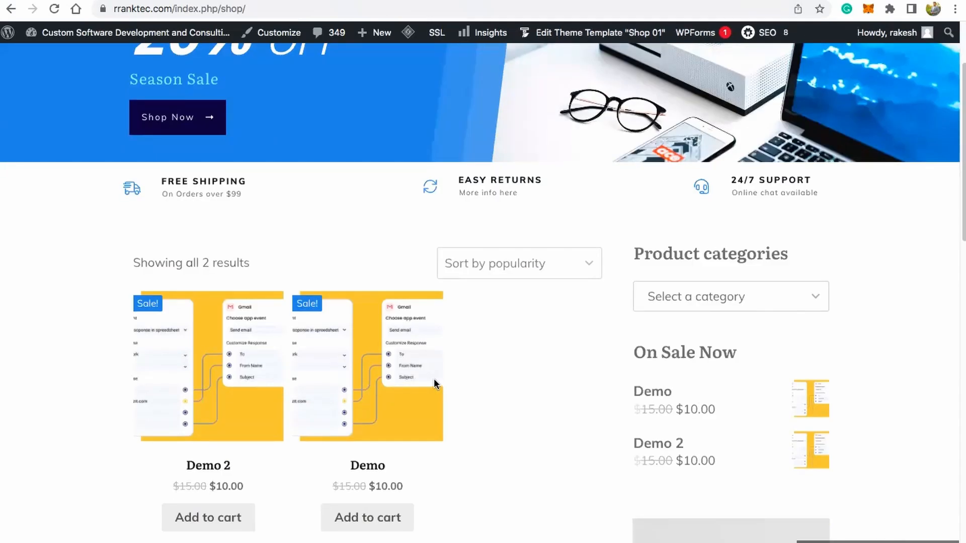
pyautogui.click(384, 247)
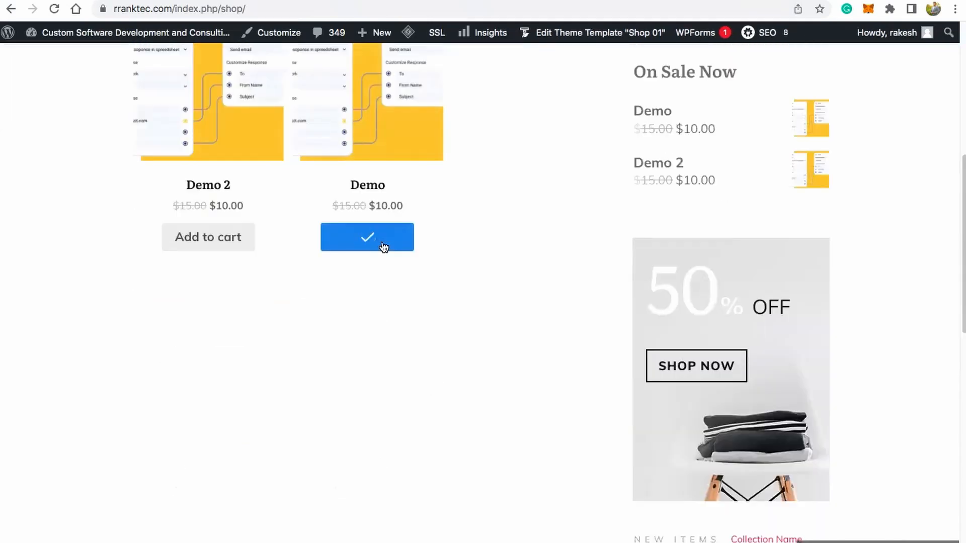
pyautogui.click(370, 280)
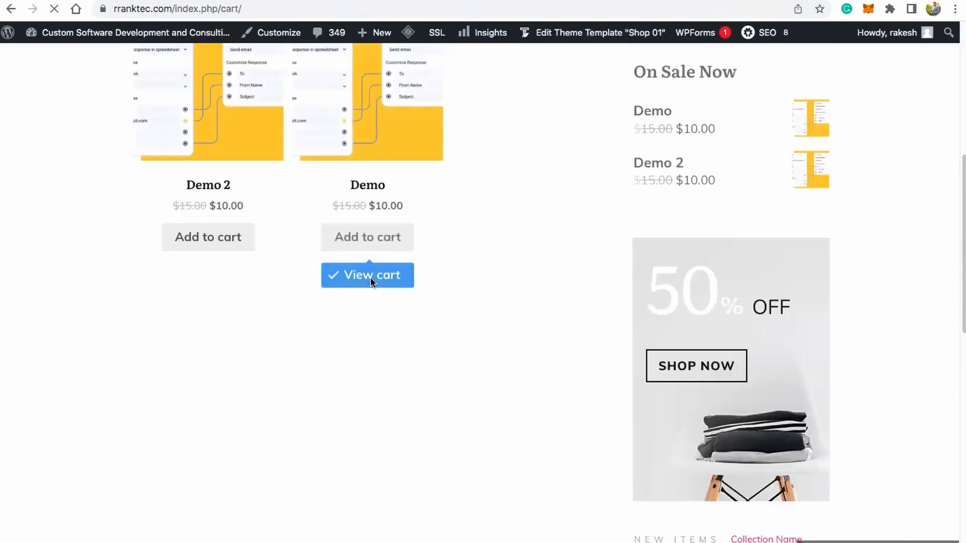
# Step: Check the generated coupon code in the KonnectzIT workflow and enter its first part, "rak7f2", as the cart's coupon code
pyautogui.click(202, 359)
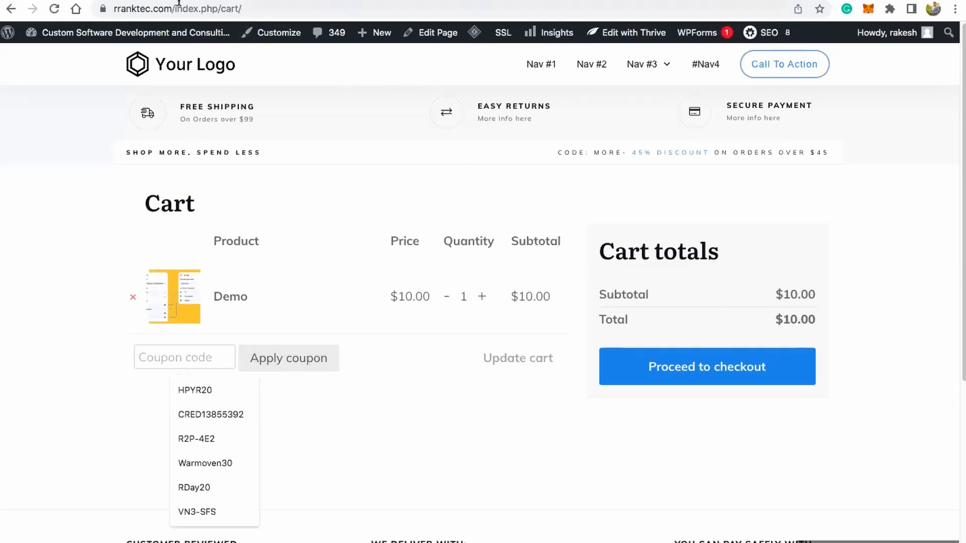
pyautogui.click(160, 1)
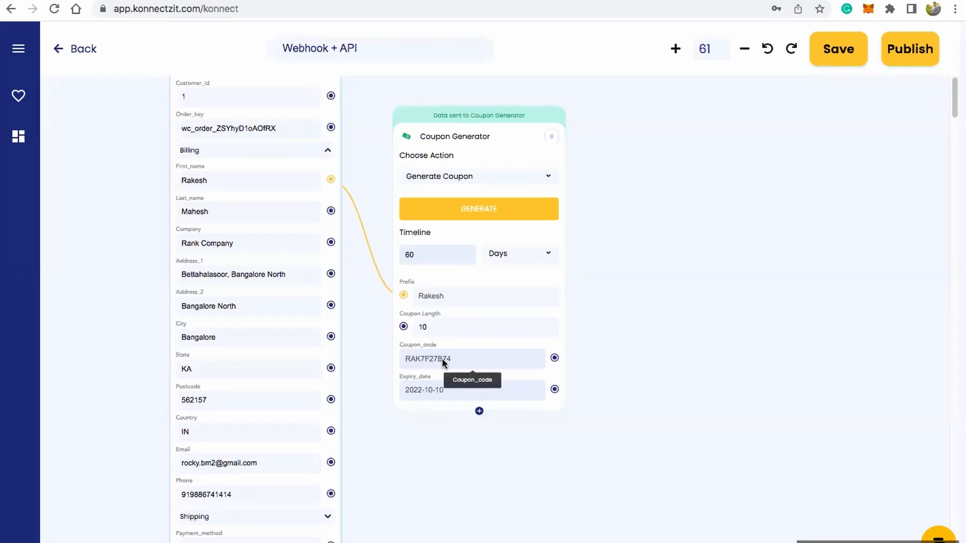
pyautogui.click(775, 0)
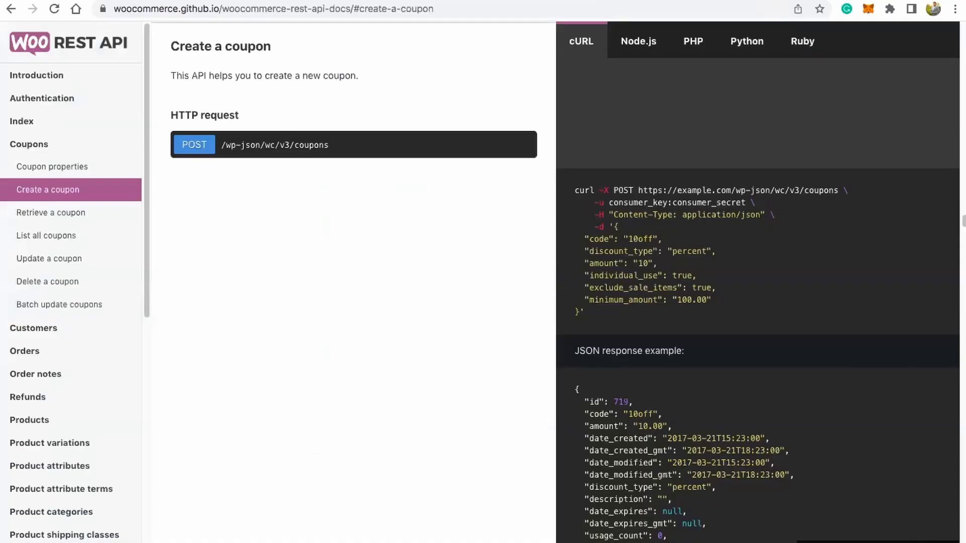
pyautogui.click(670, 0)
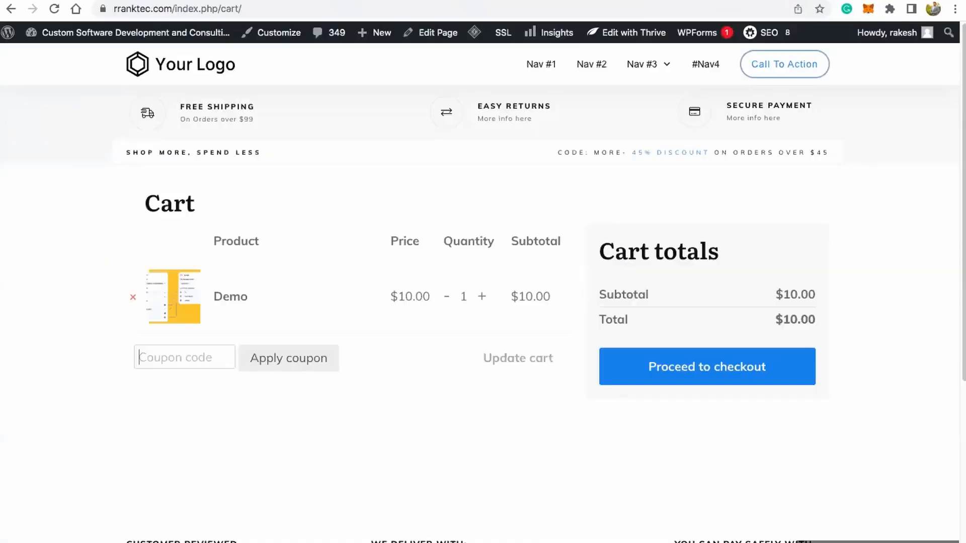
pyautogui.click(218, 361)
pyautogui.write('rak')
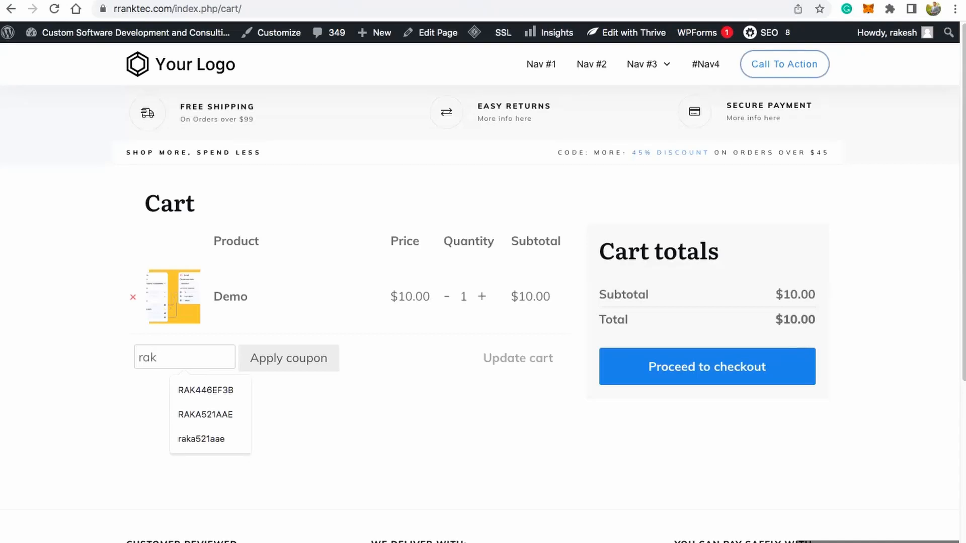
pyautogui.write('7f2')
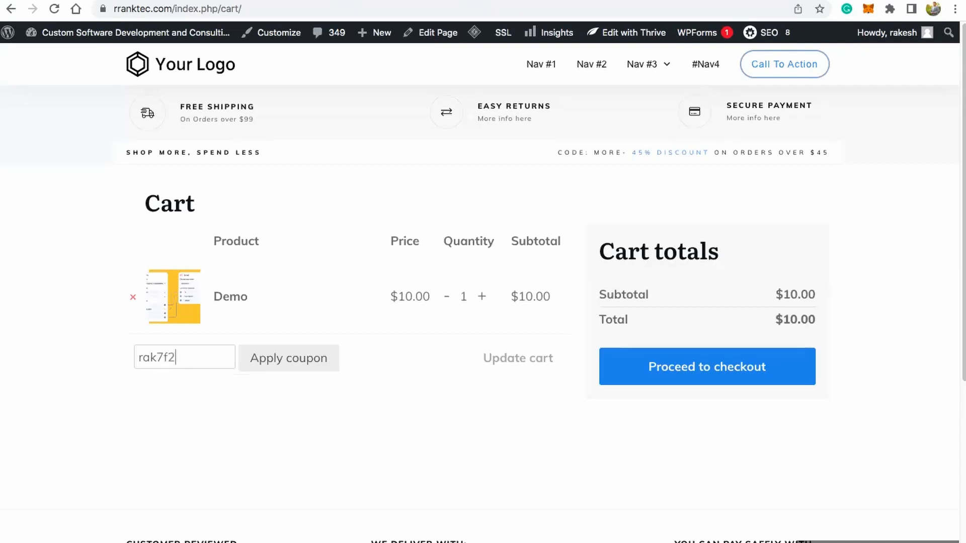
# Step: Recheck the generated code in KonnectzIT, complete the cart's coupon code as "rak7f27b74", and try to apply it
pyautogui.hotkey('ctrl', 'Tab')
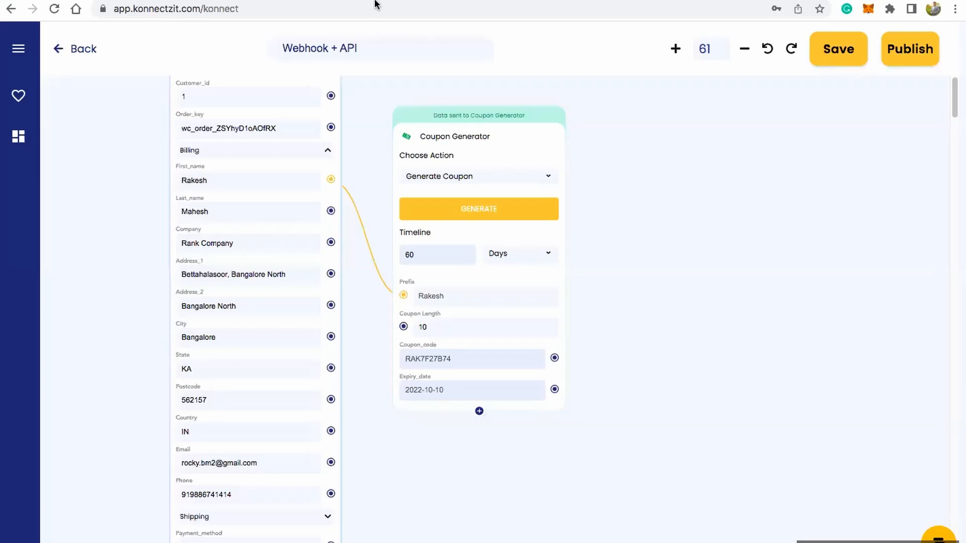
pyautogui.hotkey('ctrl', 'shift', 'Tab')
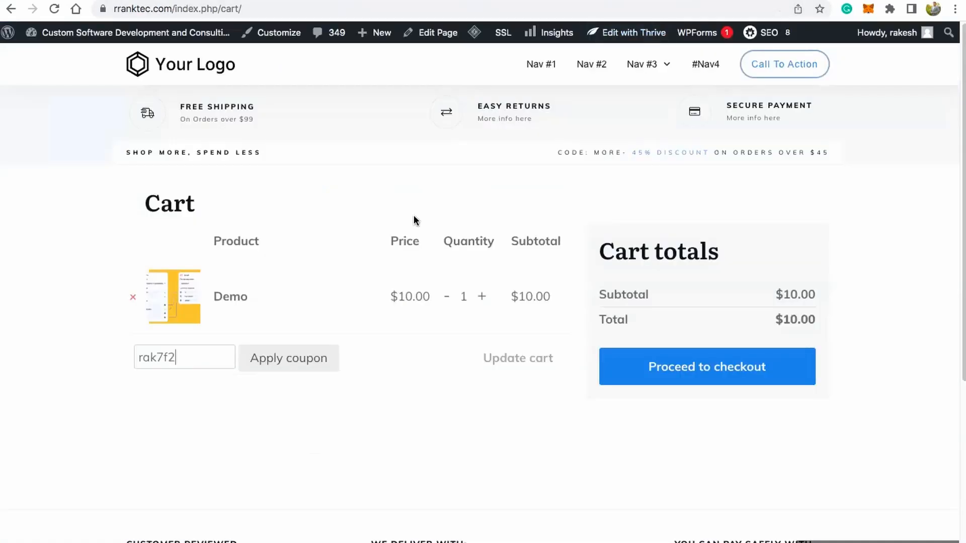
pyautogui.click(198, 362)
pyautogui.write('7b74')
pyautogui.doubleClick(203, 362)
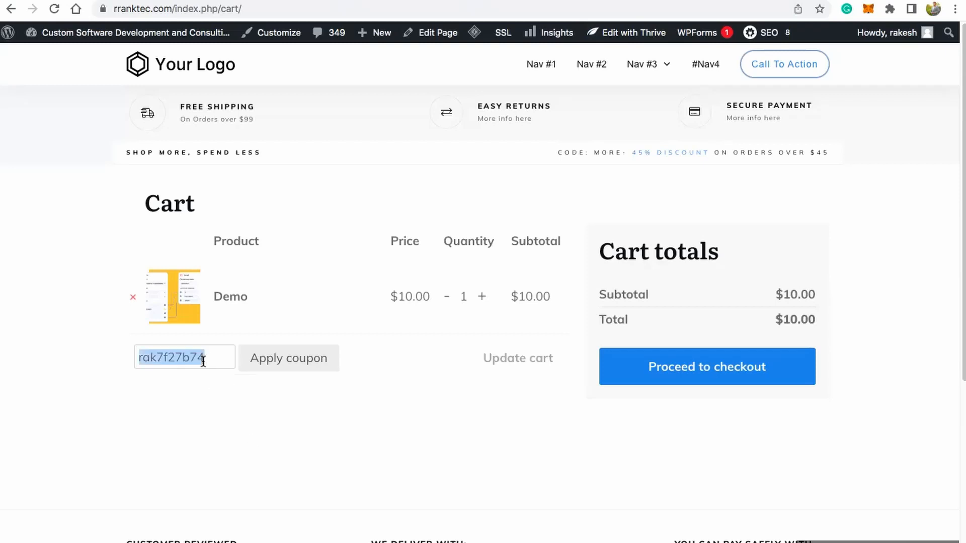
pyautogui.click(224, 361)
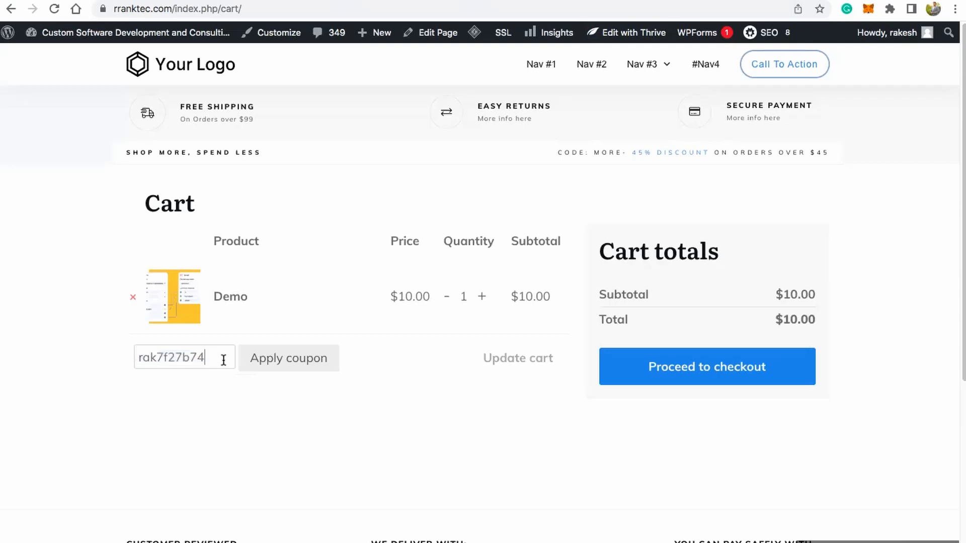
pyautogui.click(270, 360)
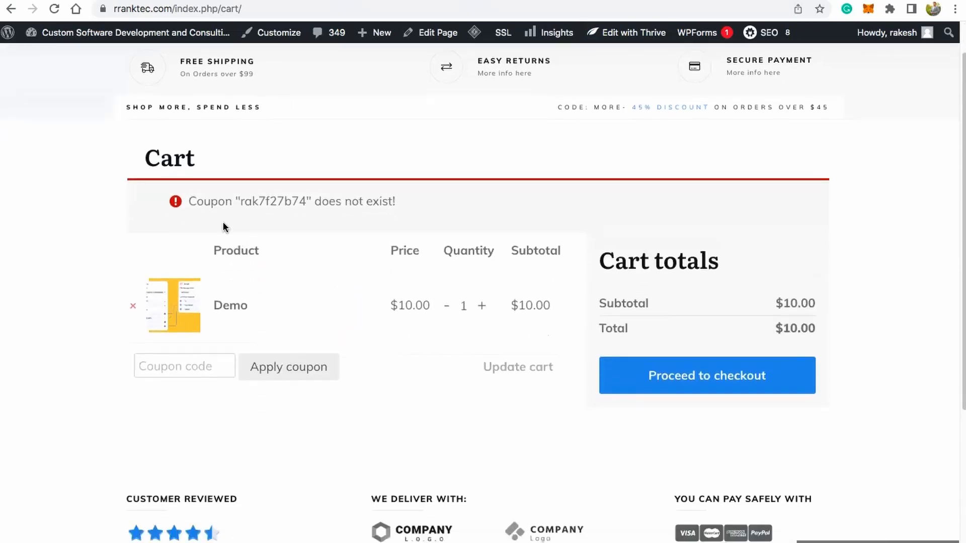
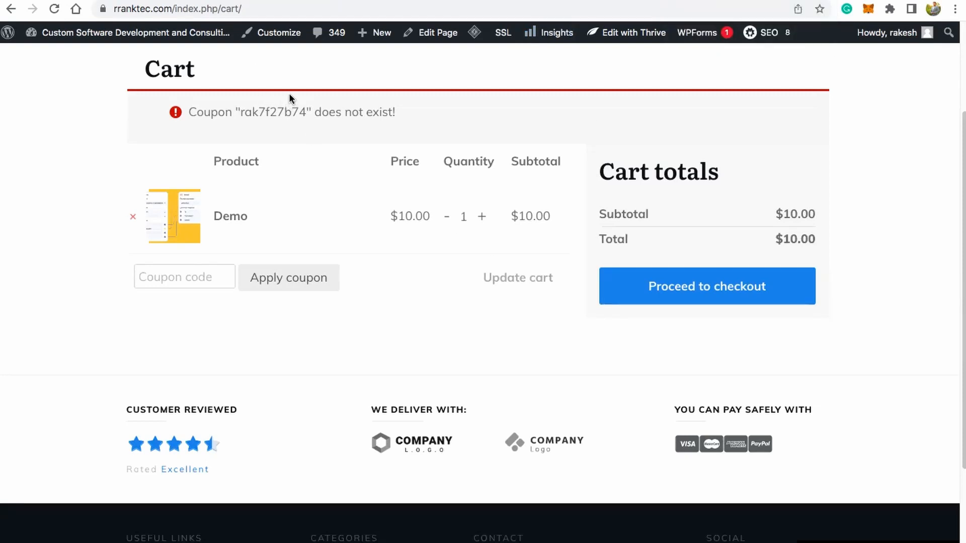
# Step: Return to the KonnectzIT workflow by way of the WooCommerce REST API docs and add an API block beside the Coupon Generator block
pyautogui.hotkey('ctrl', 'Tab')
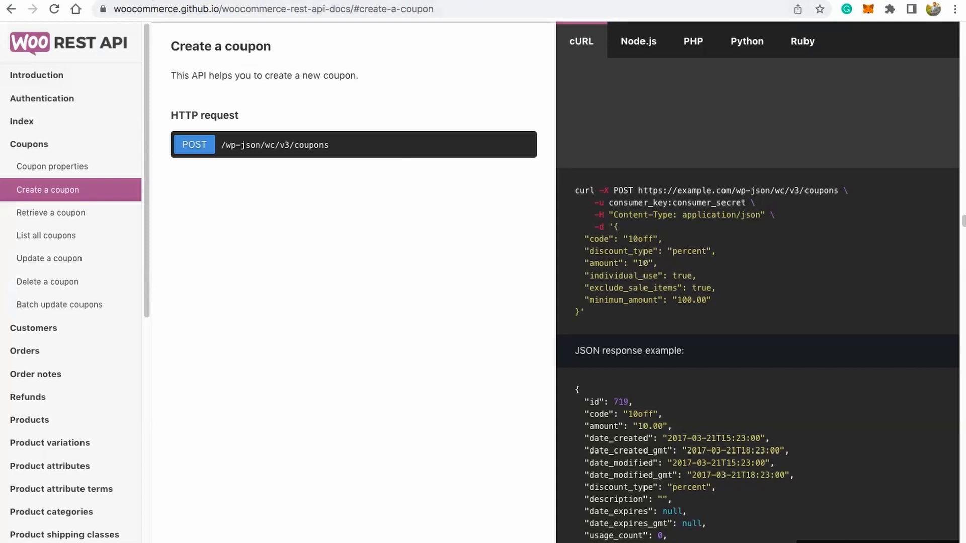
pyautogui.click(157, 0)
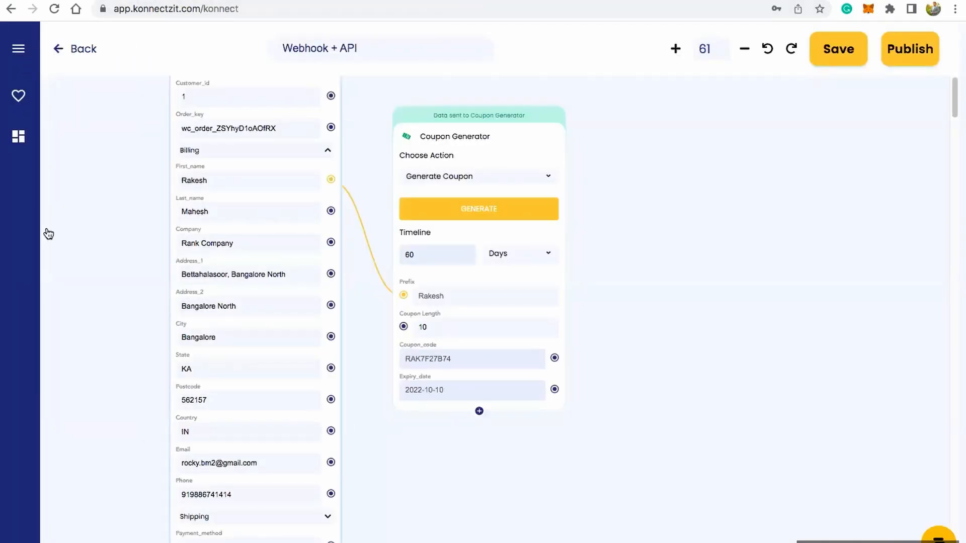
pyautogui.click(27, 52)
pyautogui.scroll(-15, 121, 314)
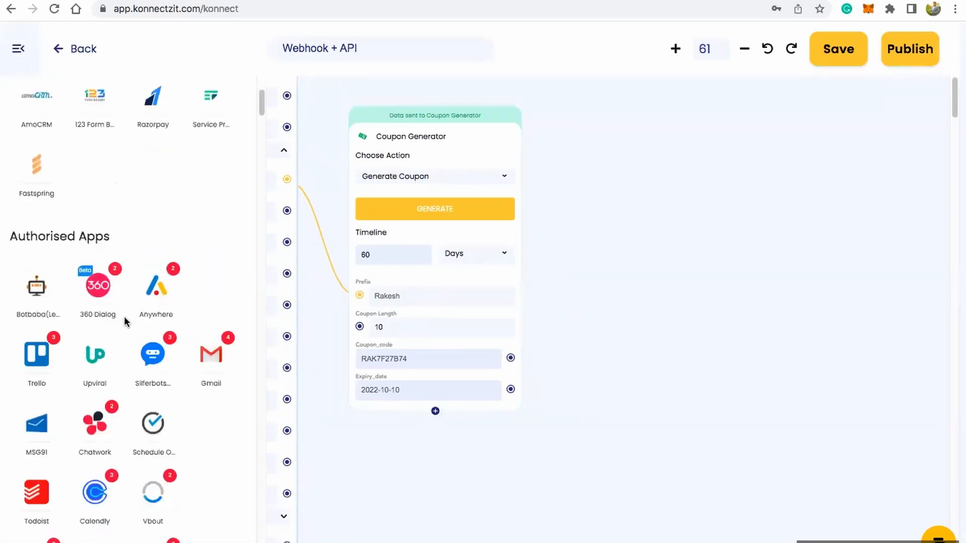
pyautogui.scroll(-5, 124, 316)
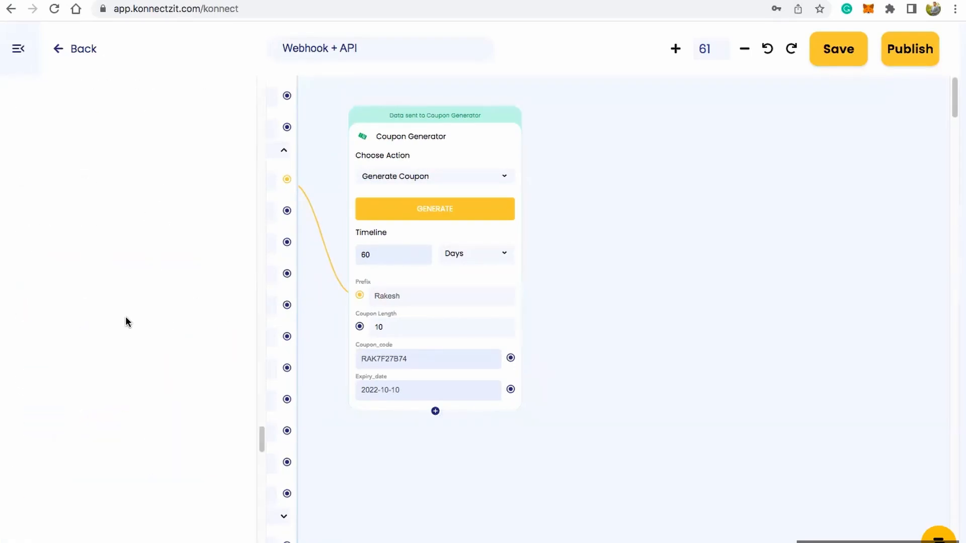
pyautogui.scroll(-5, 126, 321)
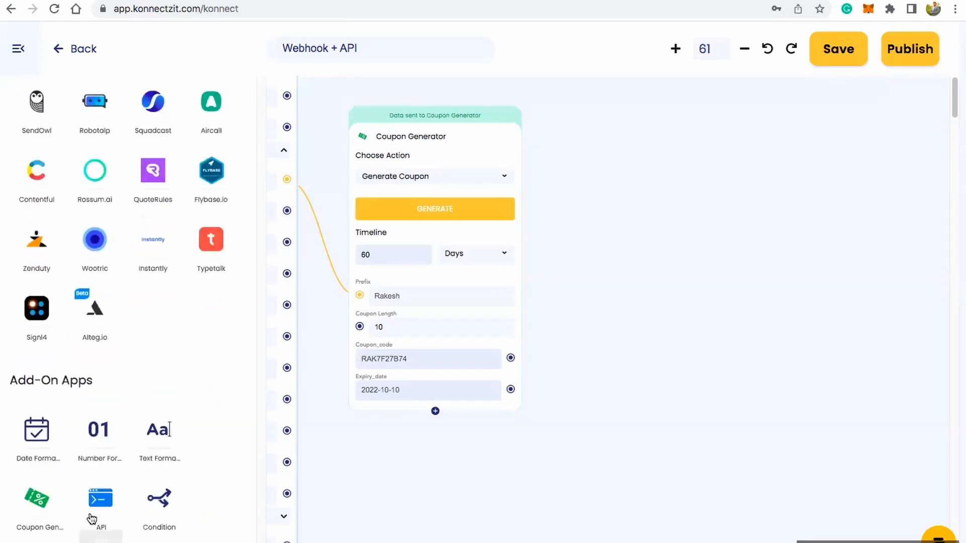
pyautogui.moveTo(100, 502); pyautogui.dragTo(625, 124)
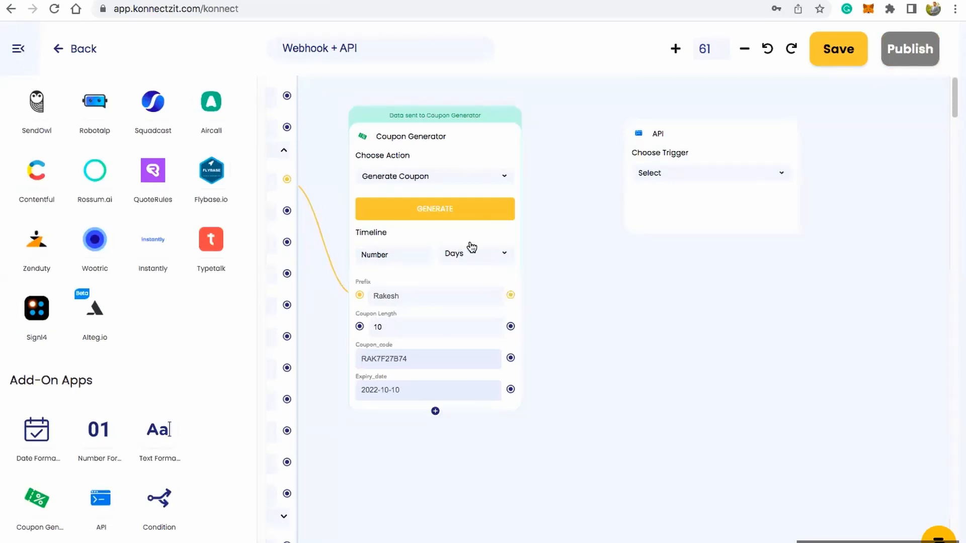
pyautogui.moveTo(720, 122); pyautogui.dragTo(685, 88)
# Step: Set the new API block's action to POST
pyautogui.scroll(4, 690, 267)
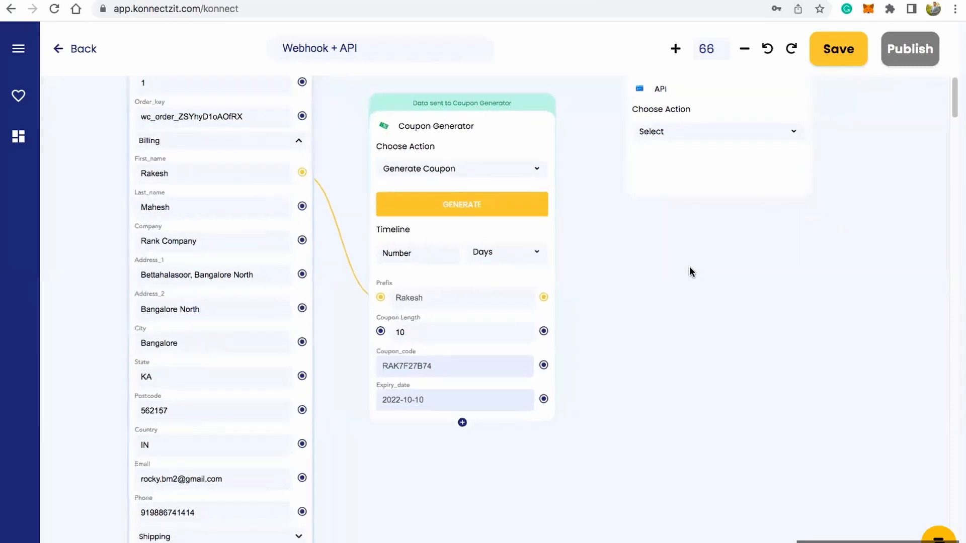
pyautogui.scroll(4, 689, 267)
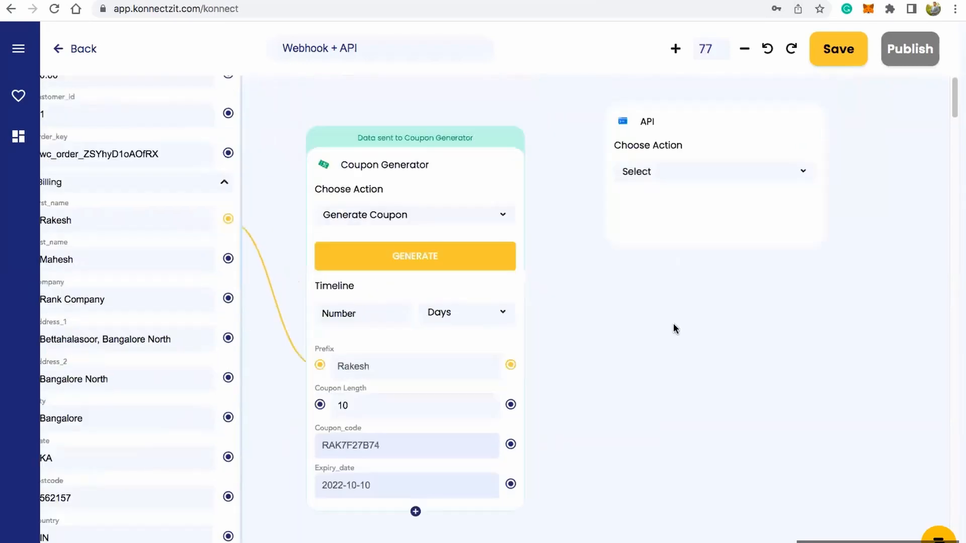
pyautogui.click(705, 195)
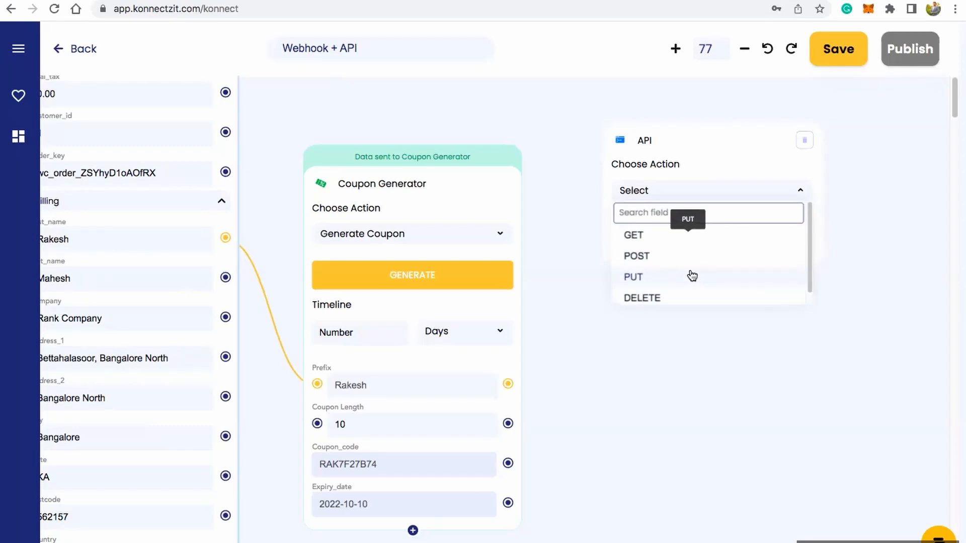
pyautogui.click(656, 264)
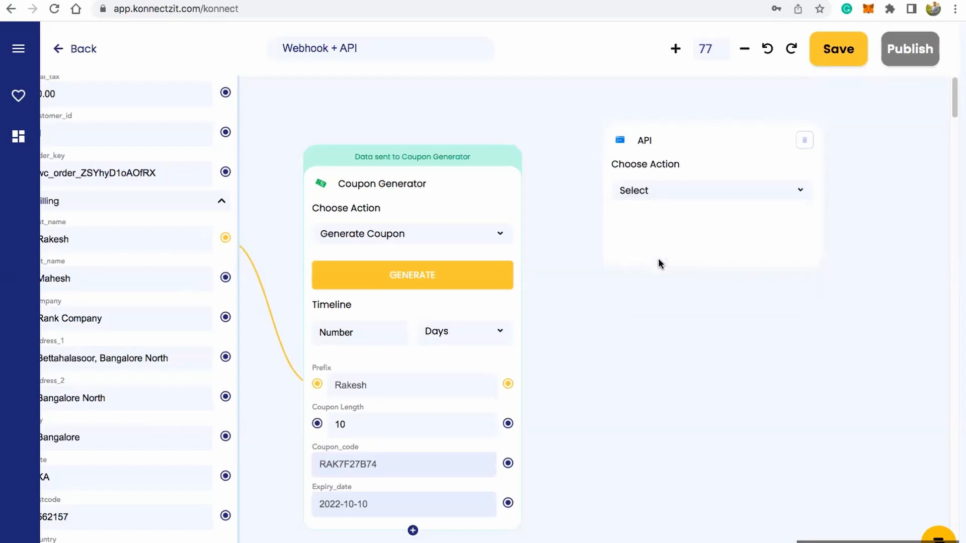
pyautogui.click(664, 246)
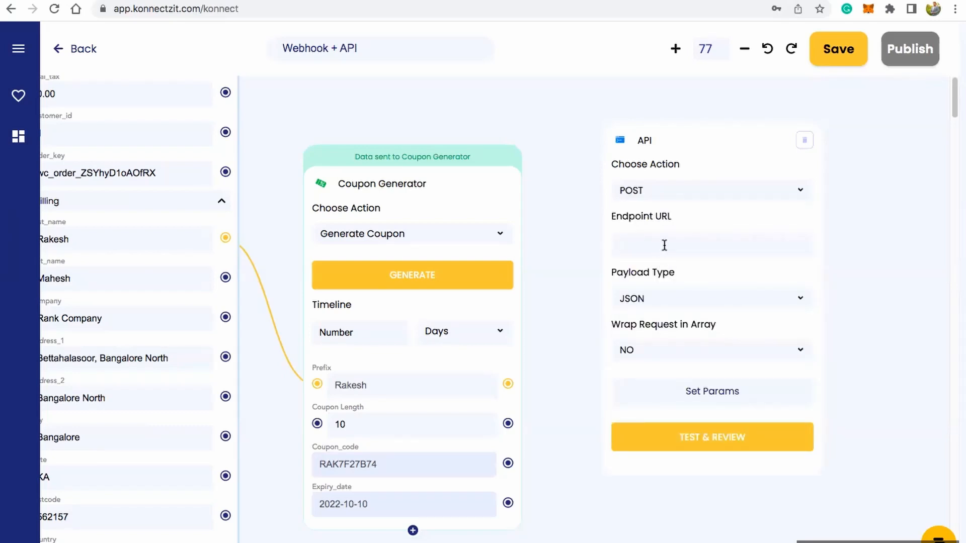
# Step: Copy the store's coupons endpoint URL, including its consumer key and secret, from the Gmail draft into the API block's Endpoint URL
pyautogui.click(32, 8)
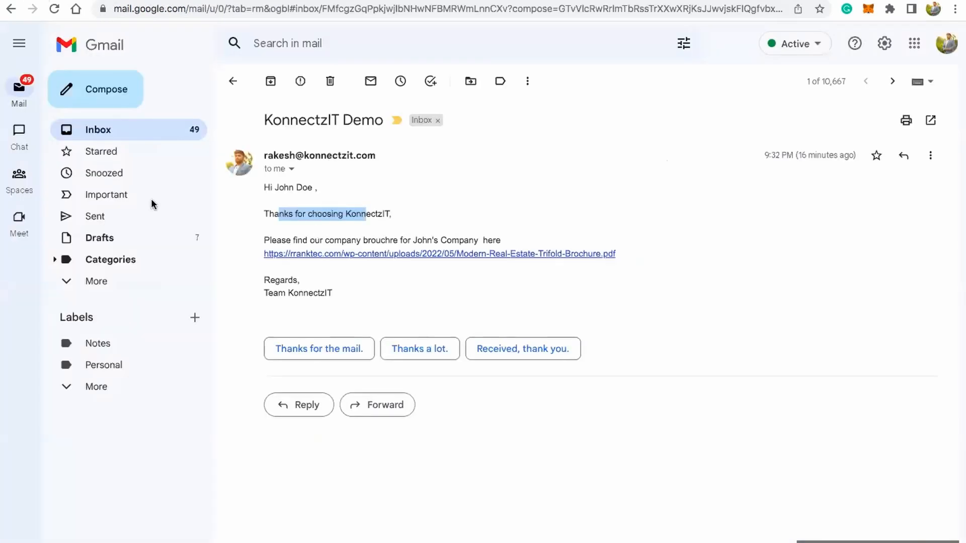
pyautogui.click(151, 242)
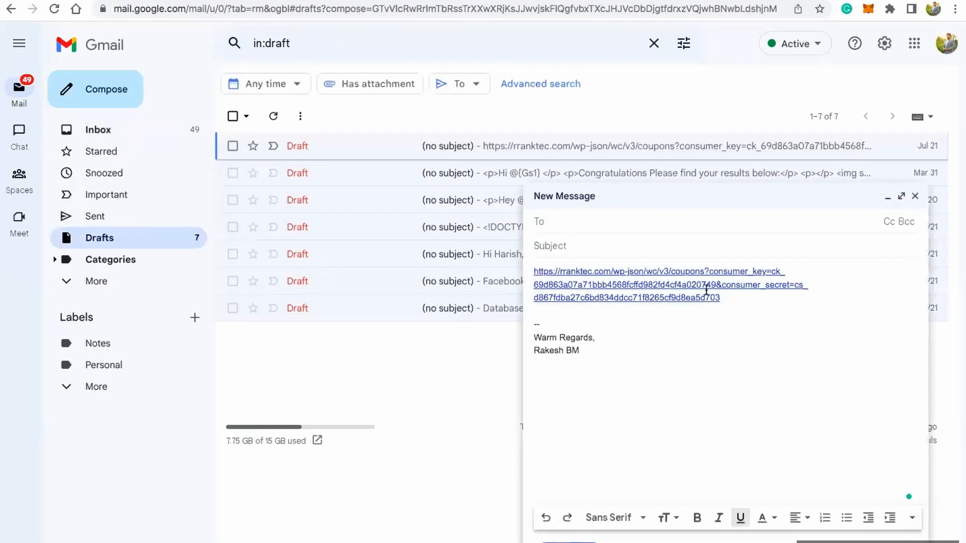
pyautogui.moveTo(722, 298); pyautogui.dragTo(533, 269)
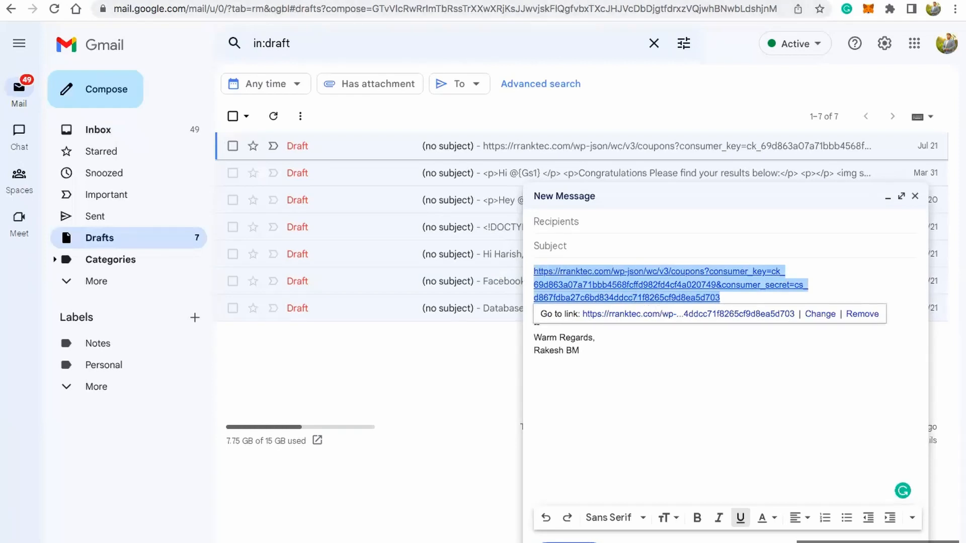
pyautogui.click(282, 1)
pyautogui.click(634, 248)
pyautogui.hotkey('ctrl', 'v')
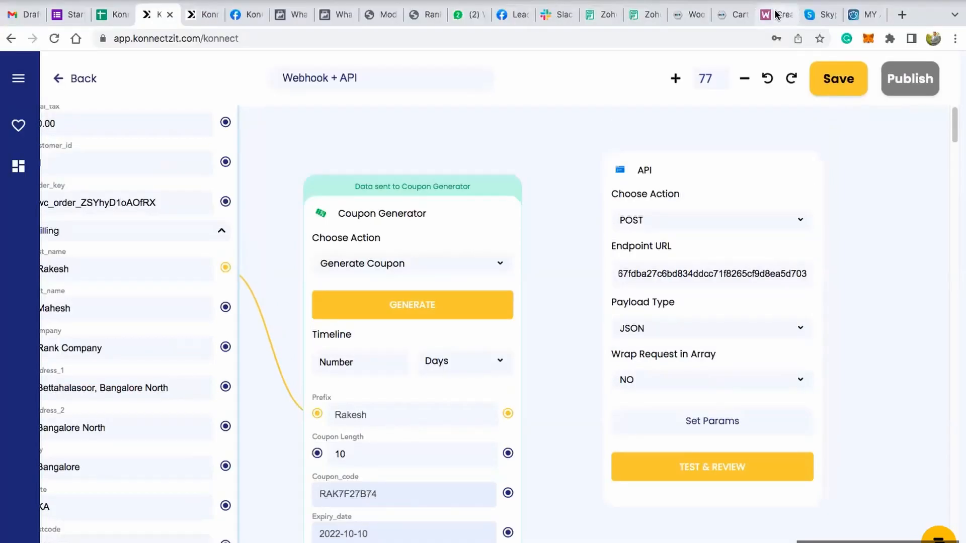
# Step: Compare the "Create a coupon" endpoint and credential format in the WooCommerce docs with the Gmail draft's URL, and return to the workflow
pyautogui.click(776, 14)
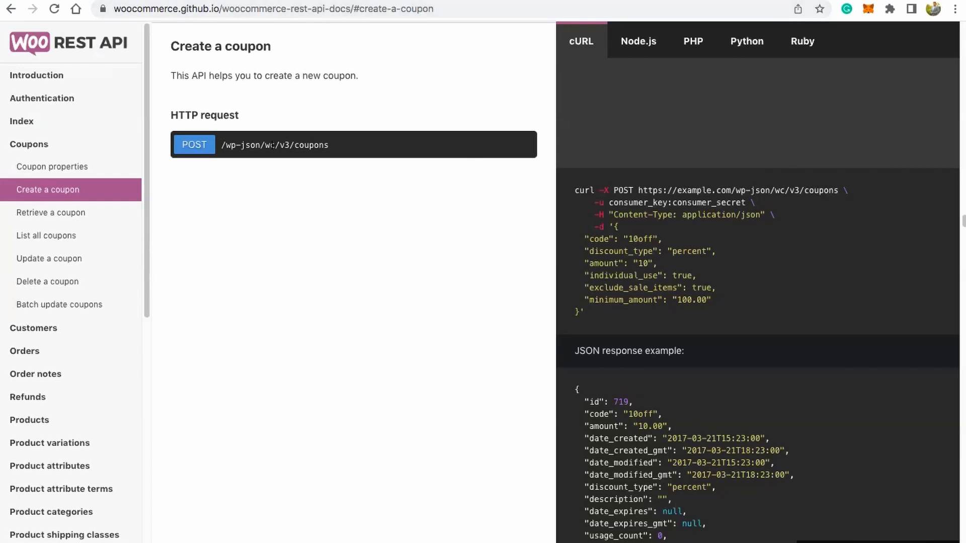
pyautogui.tripleClick(302, 146)
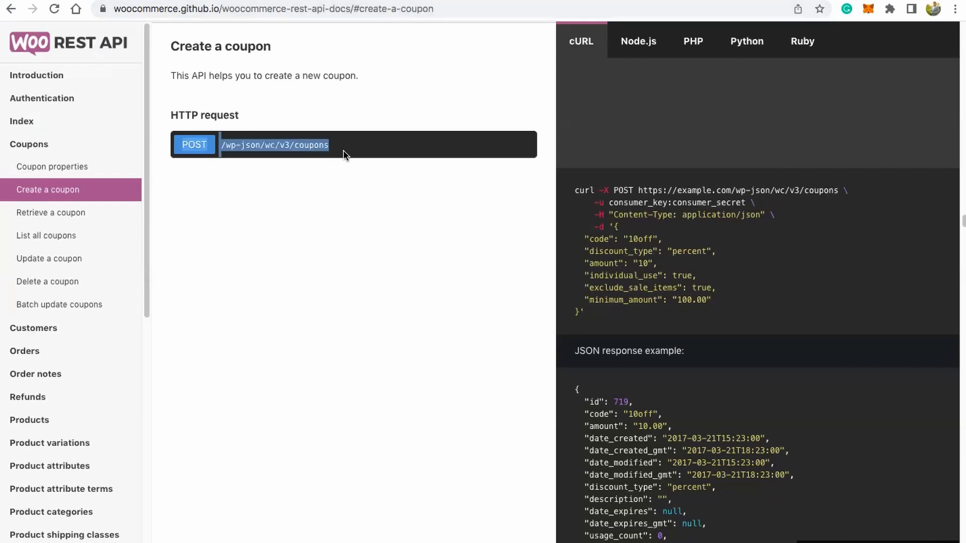
pyautogui.moveTo(630, 202); pyautogui.dragTo(728, 203)
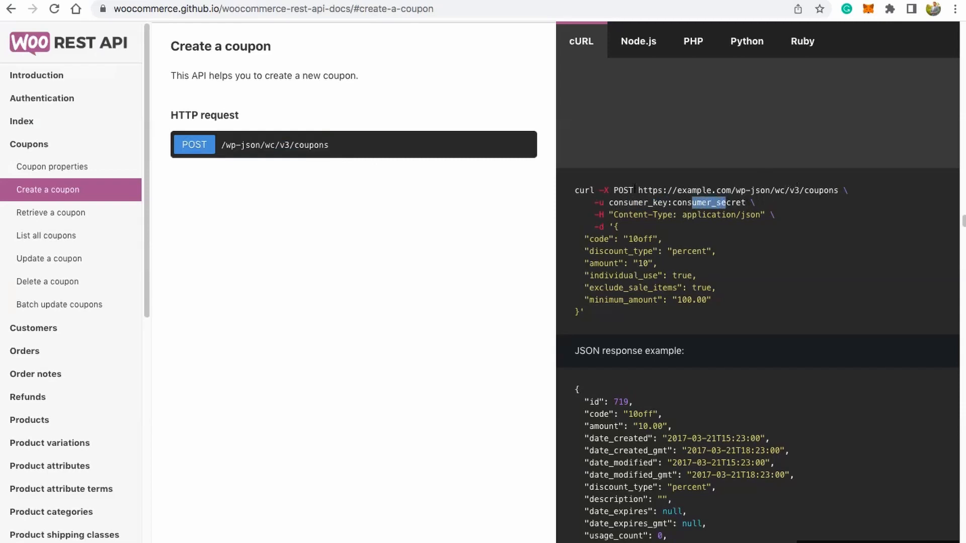
pyautogui.moveTo(639, 190); pyautogui.dragTo(747, 203)
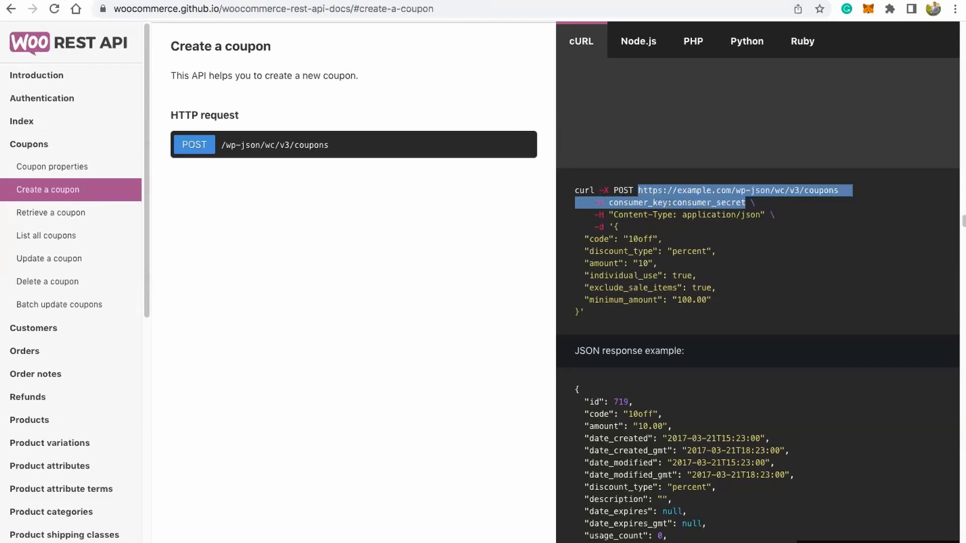
pyautogui.hotkey('ctrl', 'Tab')
pyautogui.click(701, 355)
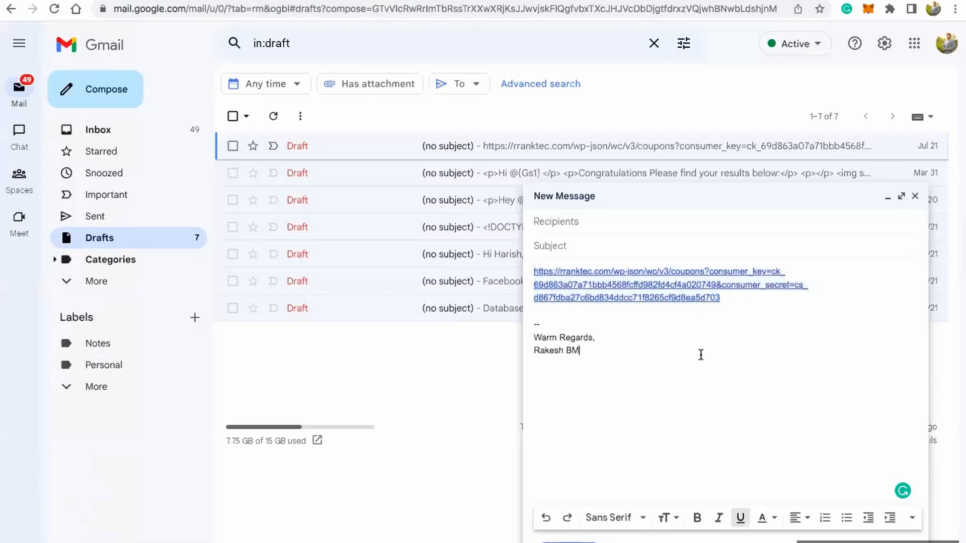
pyautogui.moveTo(534, 271); pyautogui.dragTo(742, 317)
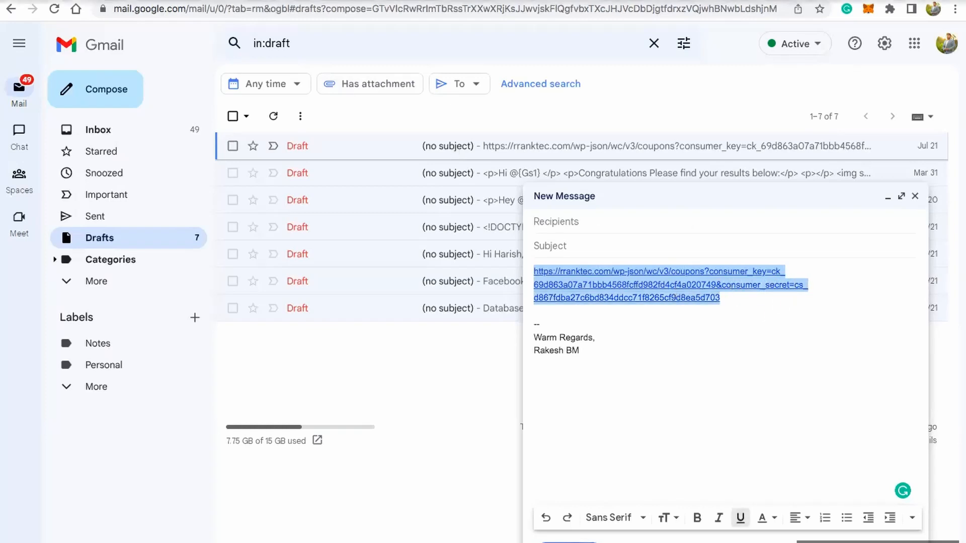
pyautogui.click(162, 15)
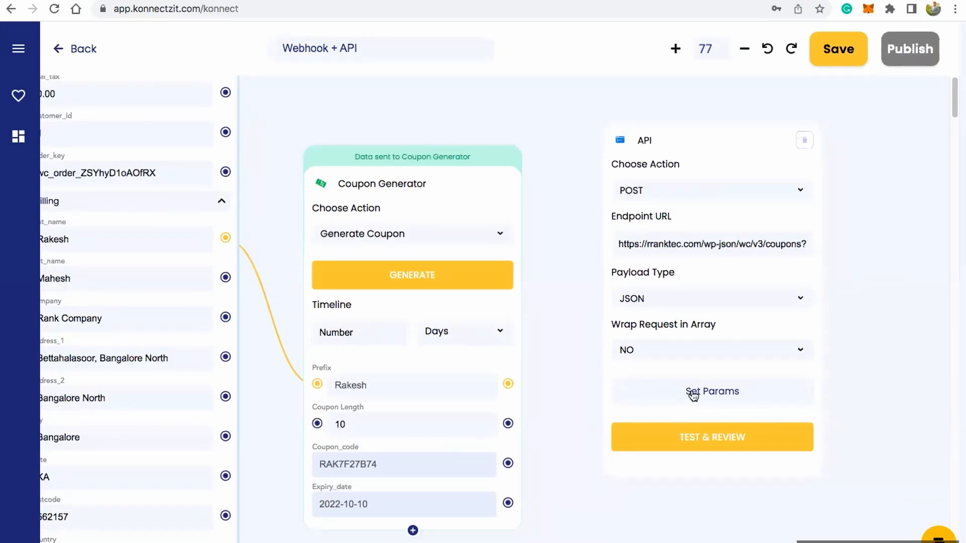
# Step: Open the API block's parameter settings and add the header key "Content-Type", copied from the docs' coupon request example
pyautogui.click(693, 396)
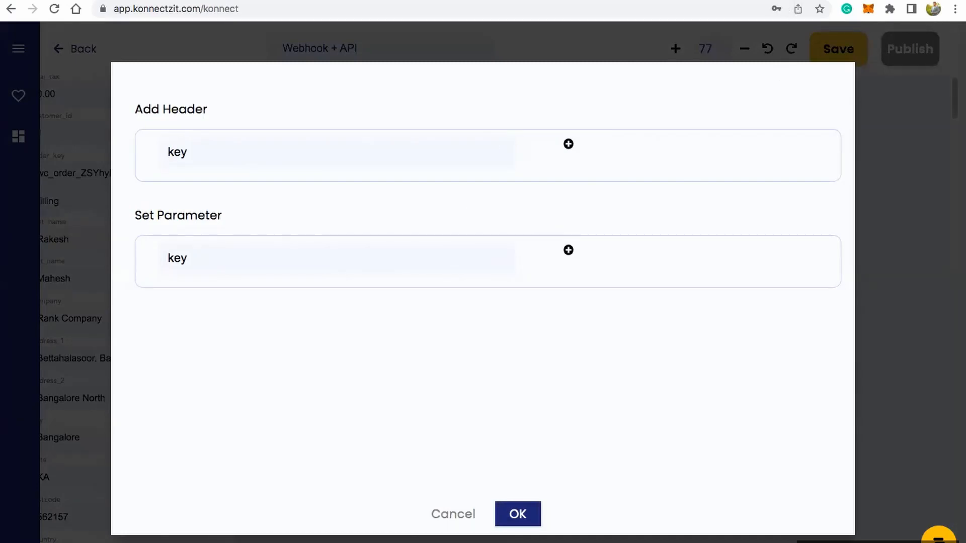
pyautogui.click(758, 1)
pyautogui.click(757, 268)
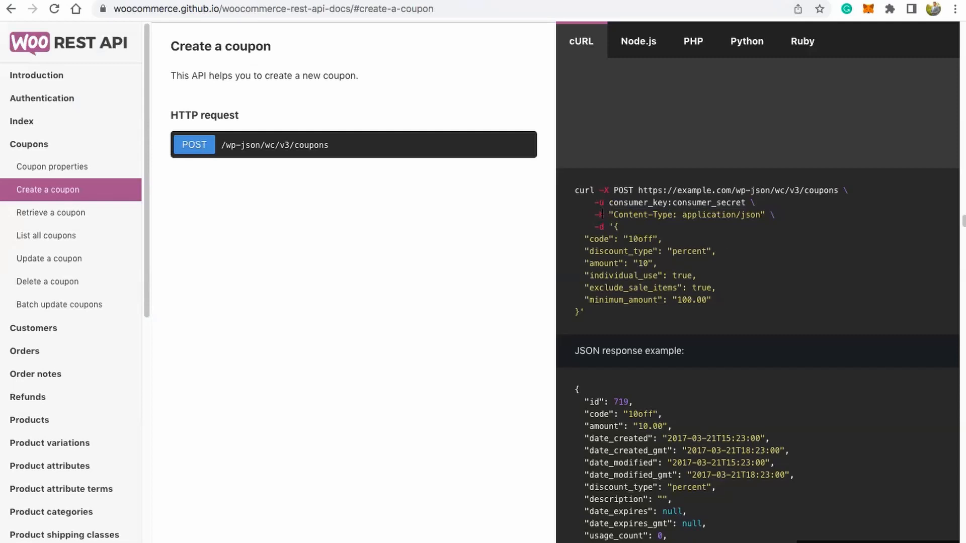
pyautogui.moveTo(597, 215); pyautogui.dragTo(646, 215)
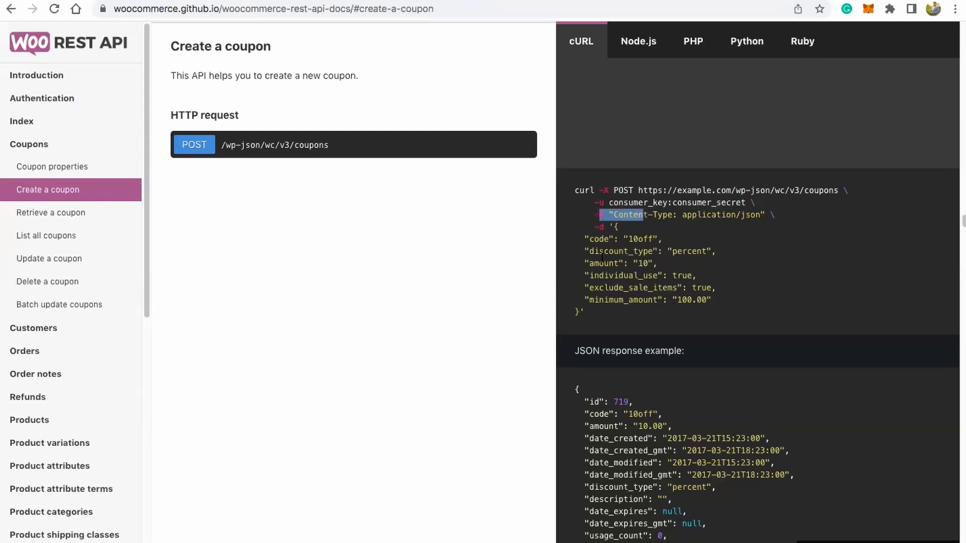
pyautogui.moveTo(599, 238); pyautogui.dragTo(624, 300)
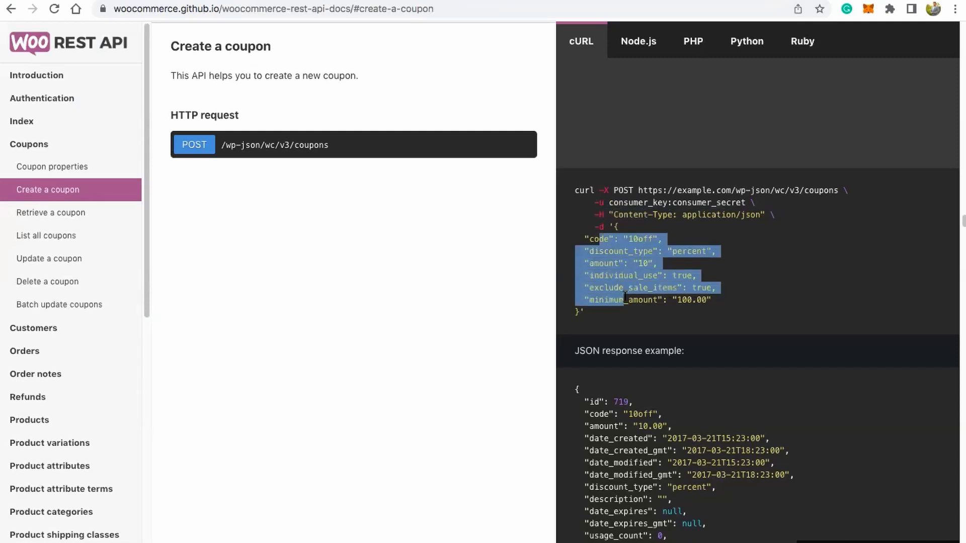
pyautogui.click(748, 308)
pyautogui.moveTo(614, 215); pyautogui.dragTo(672, 215)
pyautogui.hotkey('ctrl', 'c')
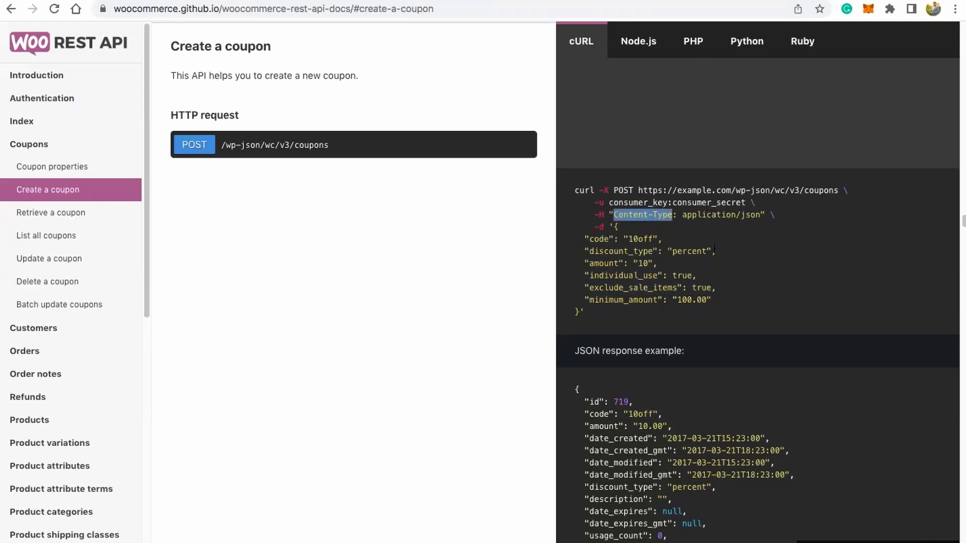
pyautogui.click(173, 0)
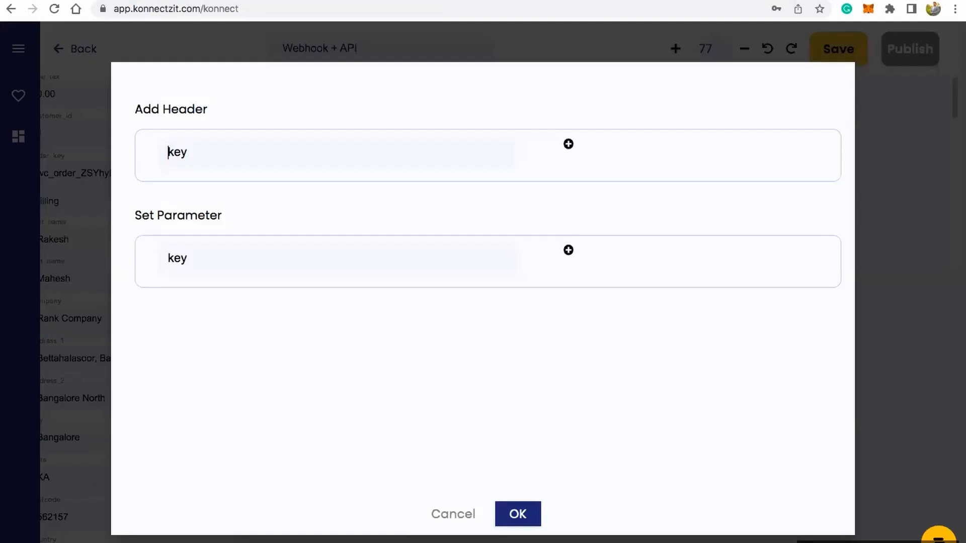
pyautogui.hotkey('ctrl', 'v')
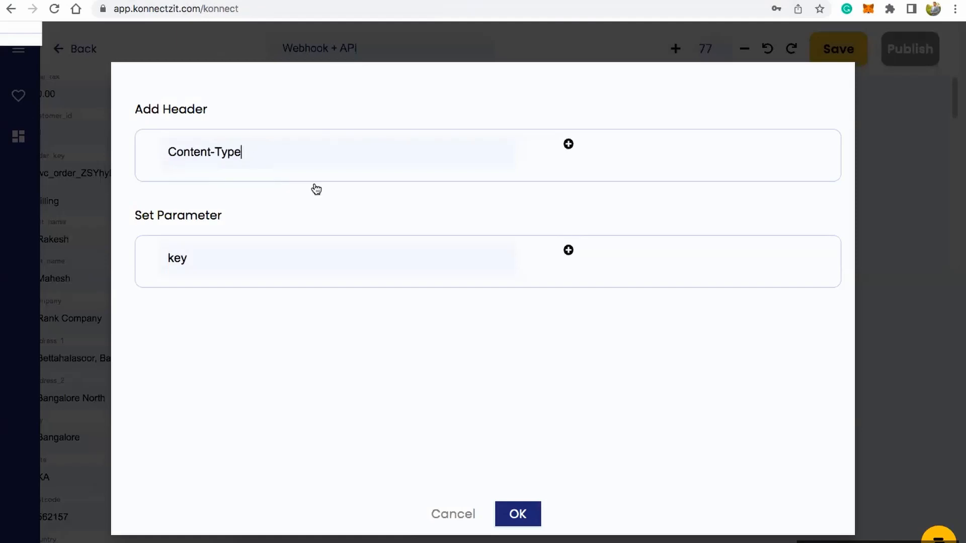
# Step: Extend the parameter list to three keys and name the first one "code", copied from the docs' request example
pyautogui.click(568, 250)
pyautogui.click(624, 290)
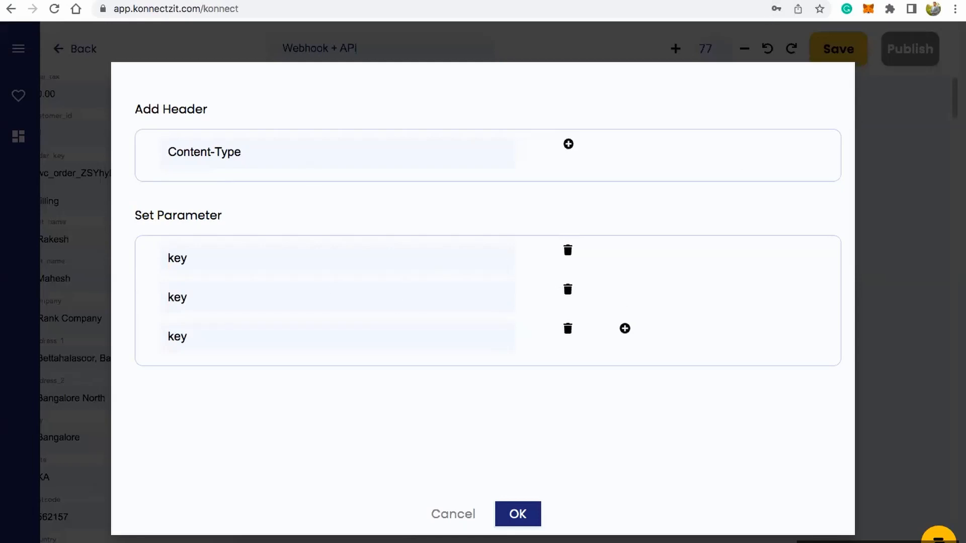
pyautogui.click(755, 0)
pyautogui.click(597, 240)
pyautogui.doubleClick(597, 239)
pyautogui.hotkey('ctrl', 'c')
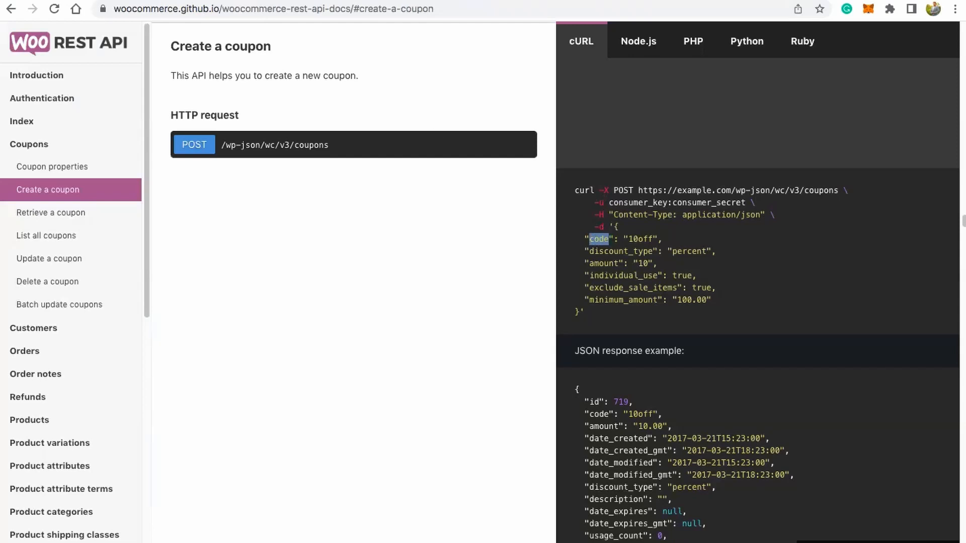
pyautogui.click(183, 0)
pyautogui.click(243, 257)
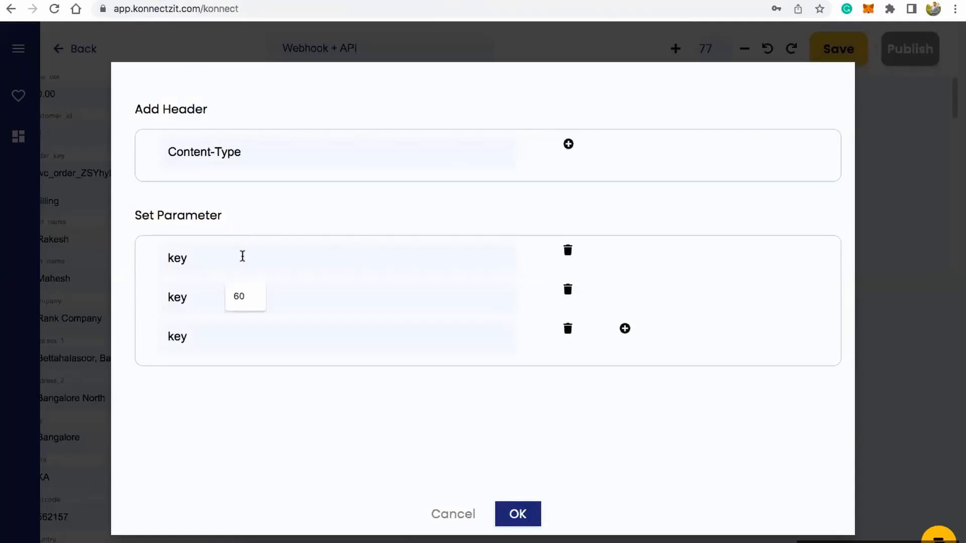
pyautogui.hotkey('ctrl', 'v')
pyautogui.click(239, 287)
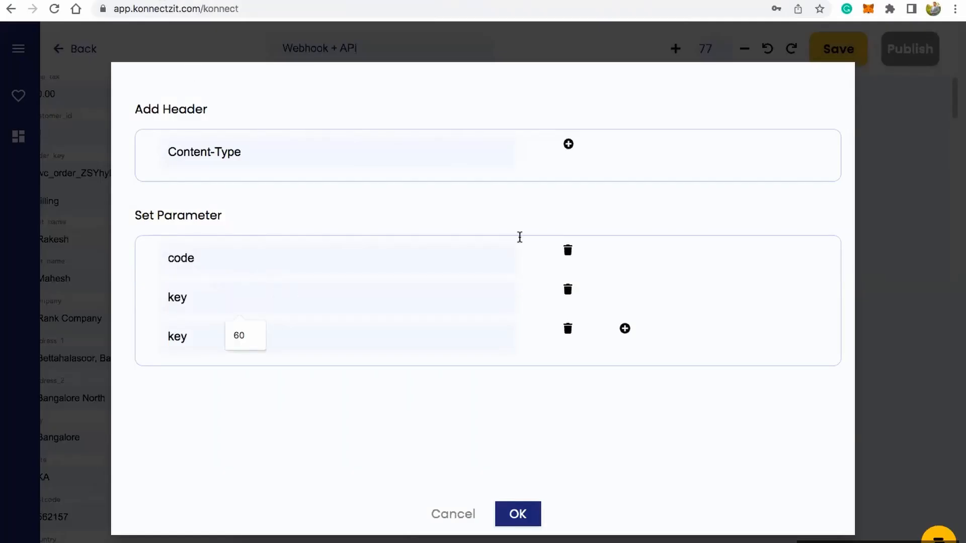
# Step: Name the second API parameter key "discount_type", copied from the WooCommerce docs' coupon request example
pyautogui.click(760, 0)
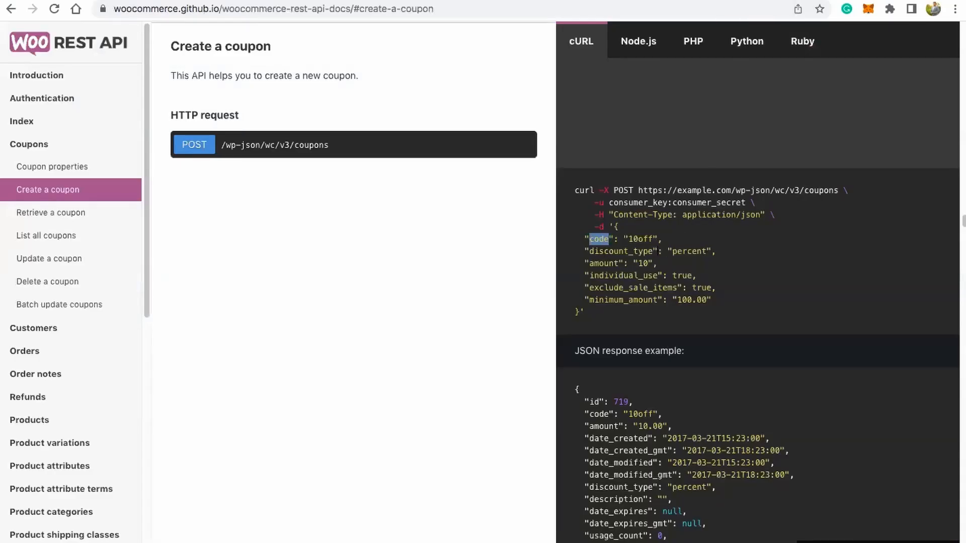
pyautogui.doubleClick(616, 251)
pyautogui.press('super+c')
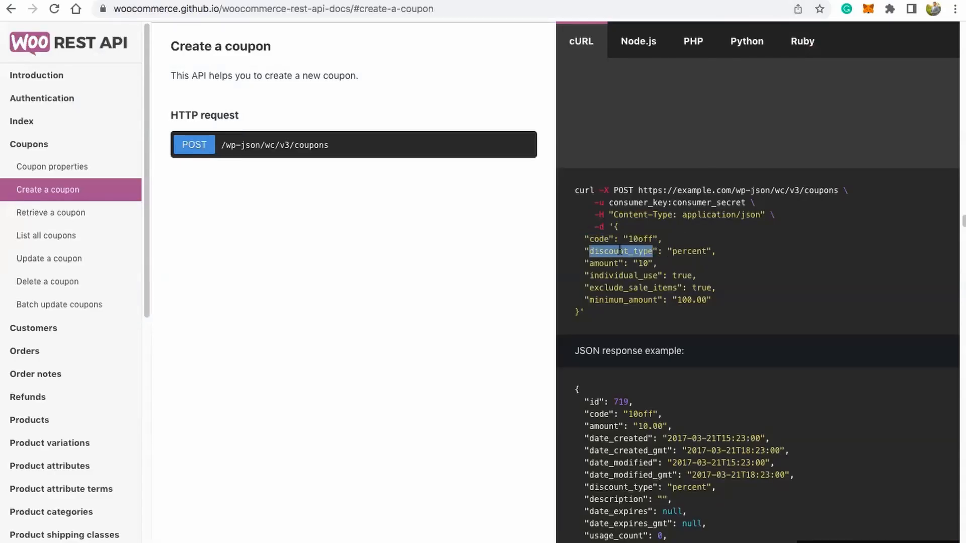
pyautogui.click(222, 1)
pyautogui.click(209, 299)
pyautogui.press('super+v')
# Step: Name the third parameter key "amount", copied from the docs' request example, and confirm the API block's parameter settings
pyautogui.click(231, 334)
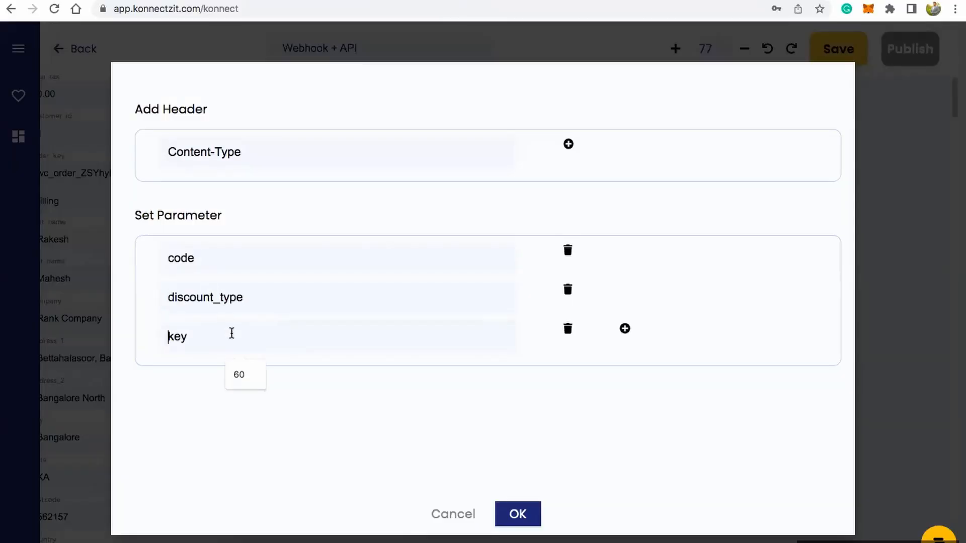
pyautogui.click(763, 1)
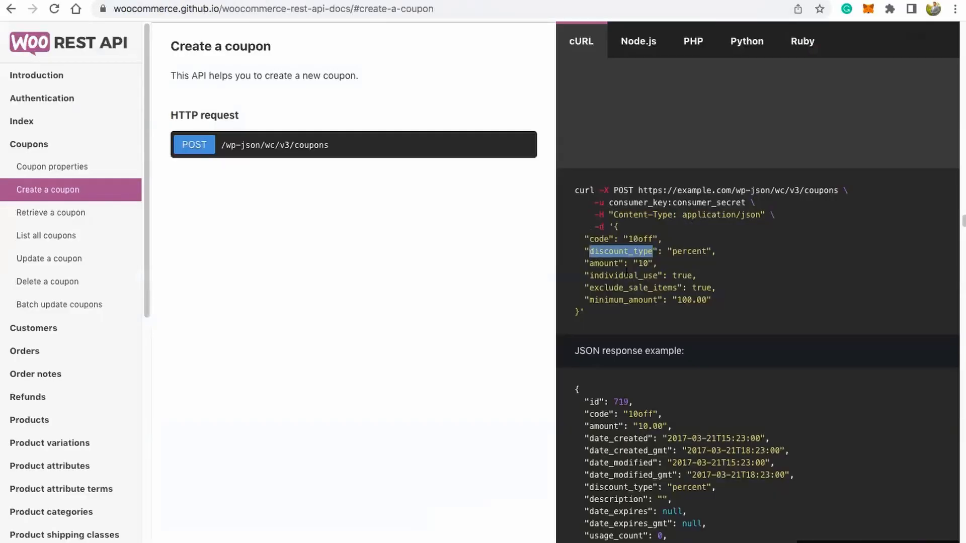
pyautogui.doubleClick(604, 263)
pyautogui.hotkey('ctrl', 'c')
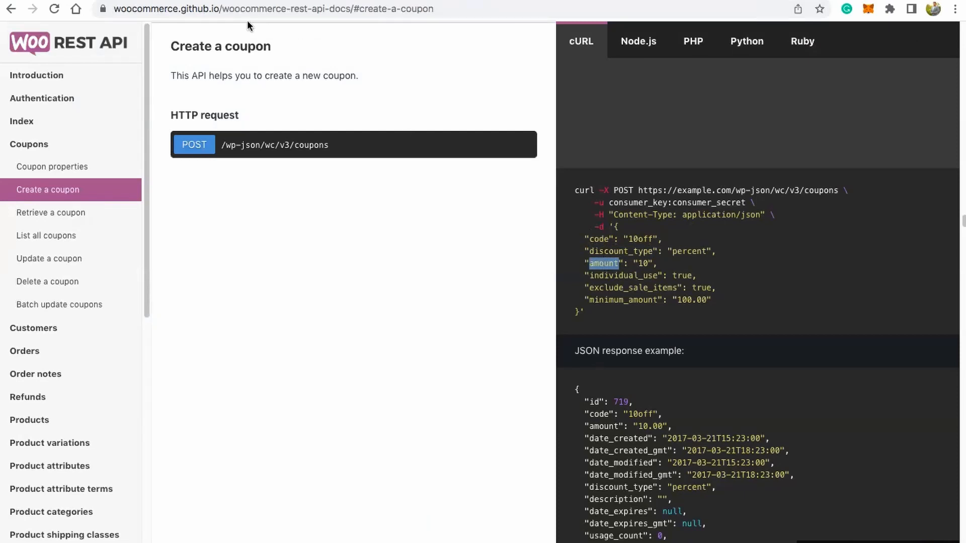
pyautogui.click(213, 1)
pyautogui.hotkey('ctrl', 'v')
pyautogui.click(758, 1)
pyautogui.click(213, 1)
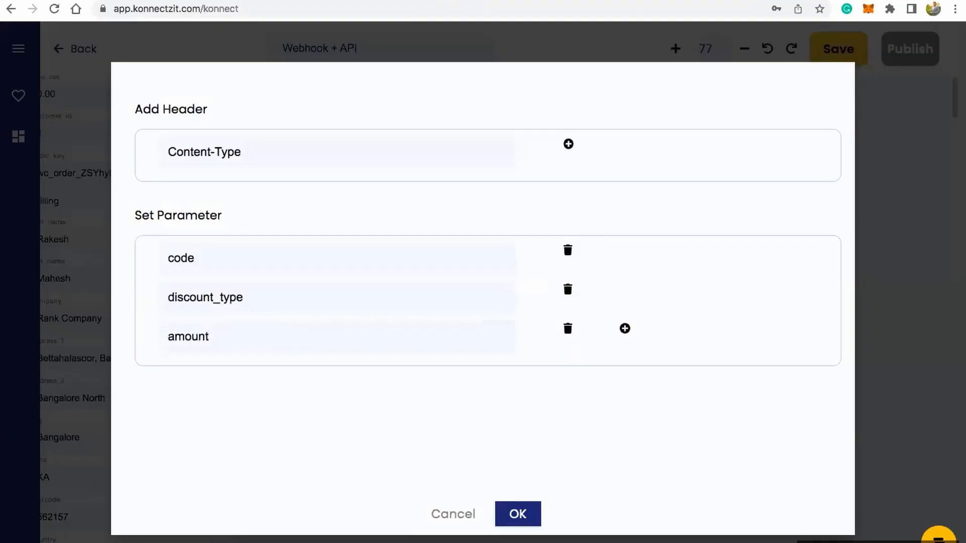
pyautogui.click(519, 515)
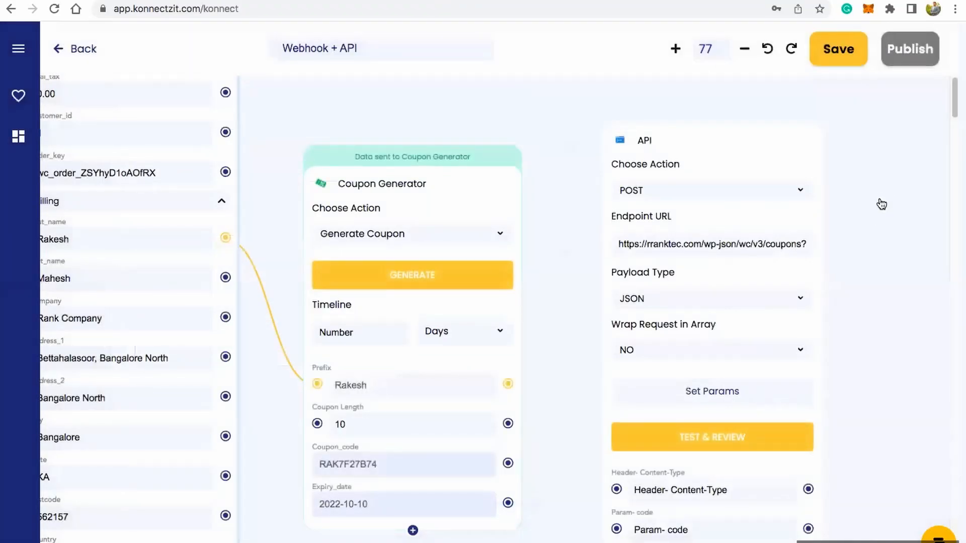
# Step: Set the API block's Content-Type header value to "application/json", copied from the docs' coupon request example
pyautogui.moveTo(891, 322); pyautogui.dragTo(889, 286)
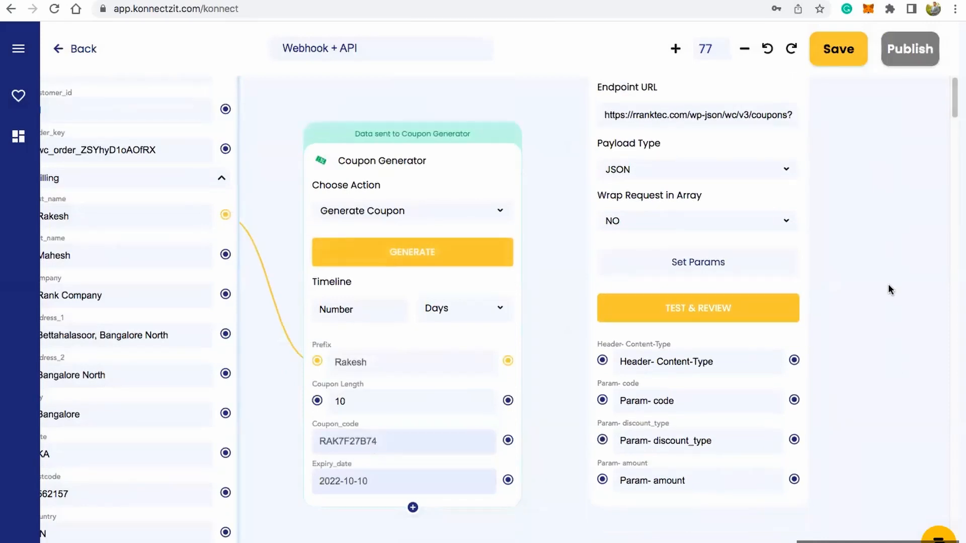
pyautogui.scroll(-2, 891, 267)
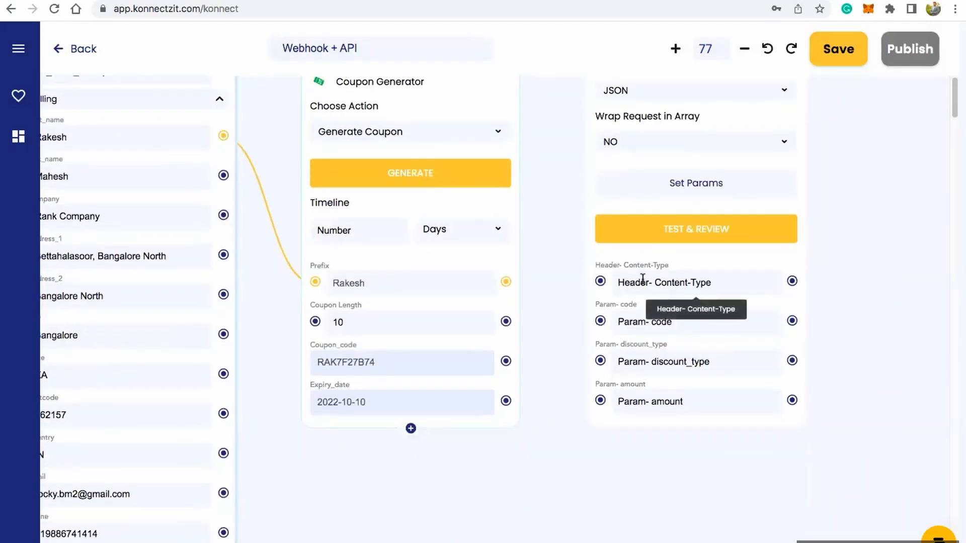
pyautogui.click(769, 1)
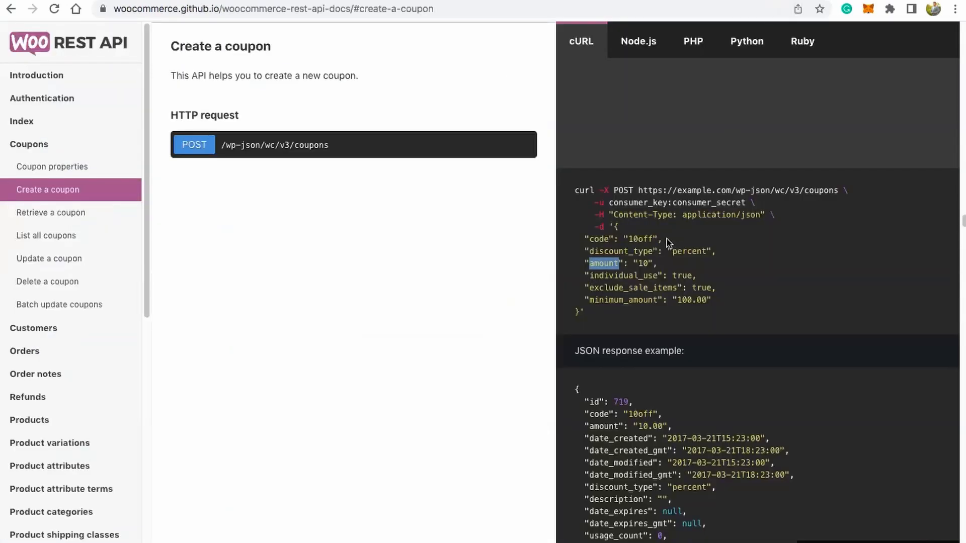
pyautogui.moveTo(682, 214); pyautogui.dragTo(755, 215)
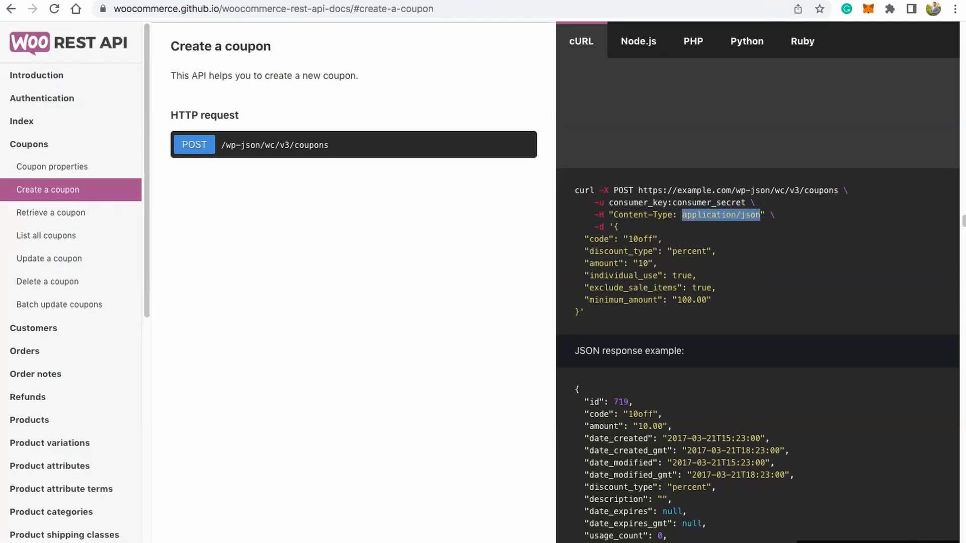
pyautogui.click(76, 1)
pyautogui.click(639, 283)
pyautogui.write('application/json')
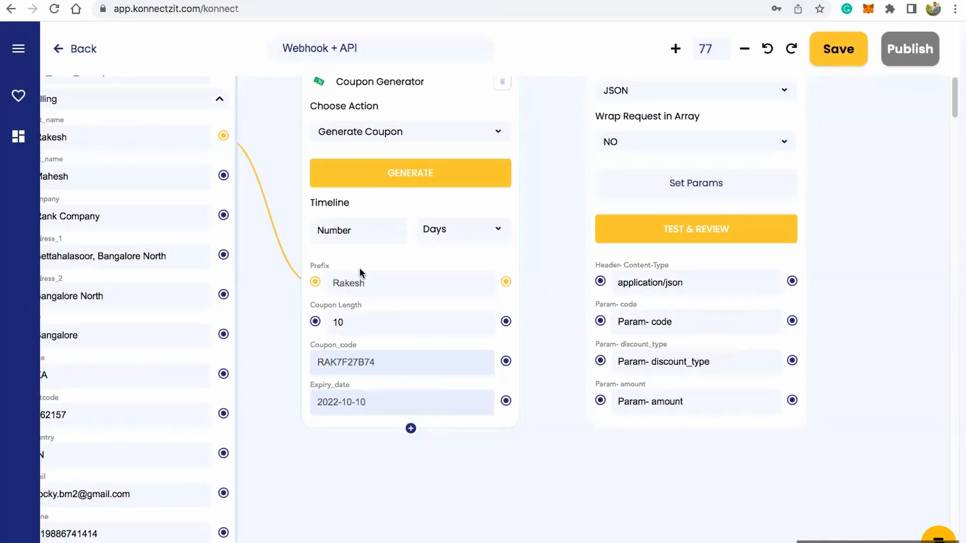
# Step: Connect the generator's Coupon_code output to the API block's code parameter and set discount_type to "percent", copied from the docs
pyautogui.scroll(1, 556, 178)
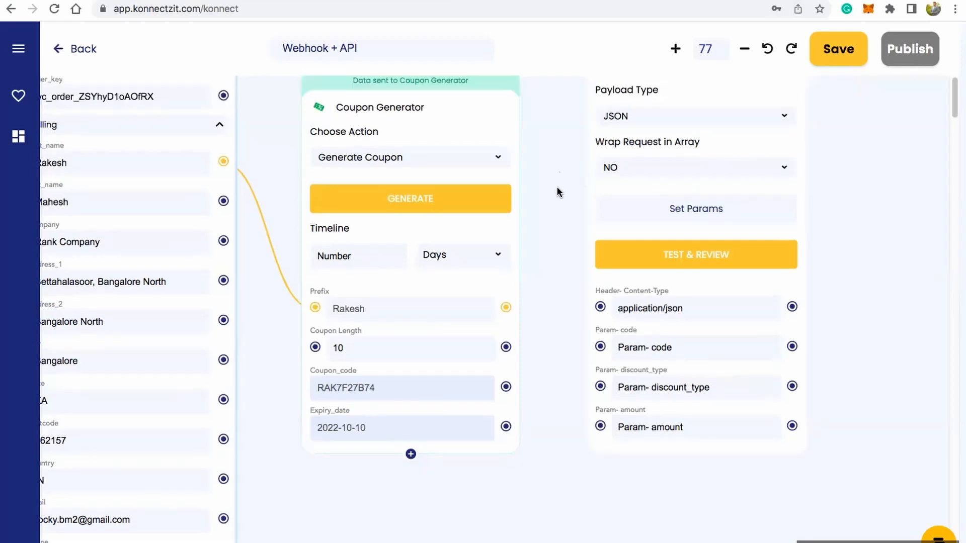
pyautogui.moveTo(507, 395); pyautogui.dragTo(600, 348)
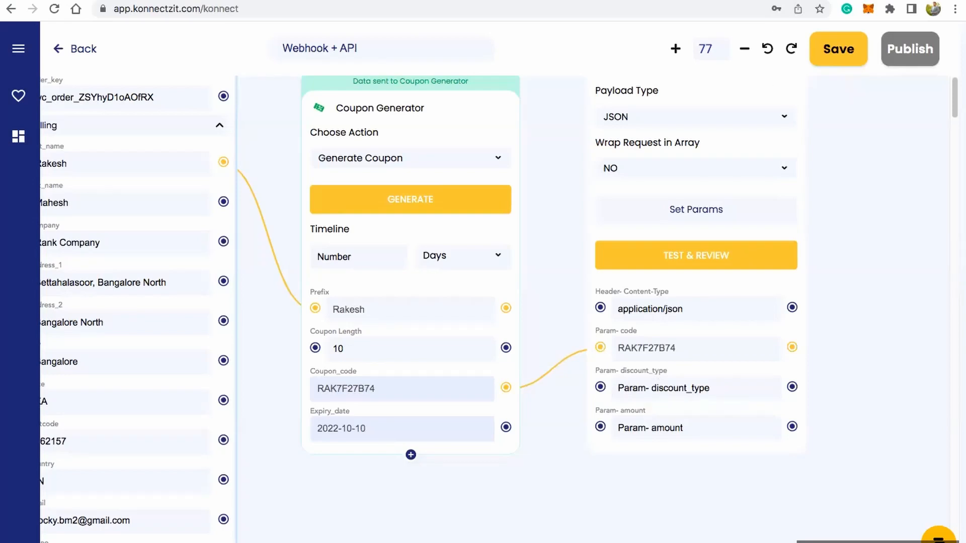
pyautogui.click(790, 1)
pyautogui.doubleClick(684, 250)
pyautogui.hotkey('ctrl', 'c')
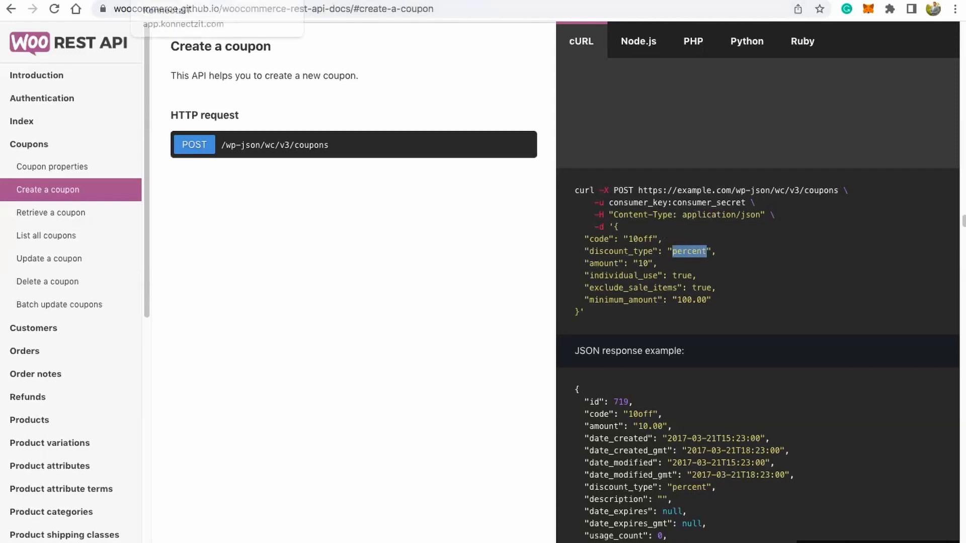
pyautogui.click(201, 1)
pyautogui.click(638, 382)
pyautogui.hotkey('ctrl', 'v')
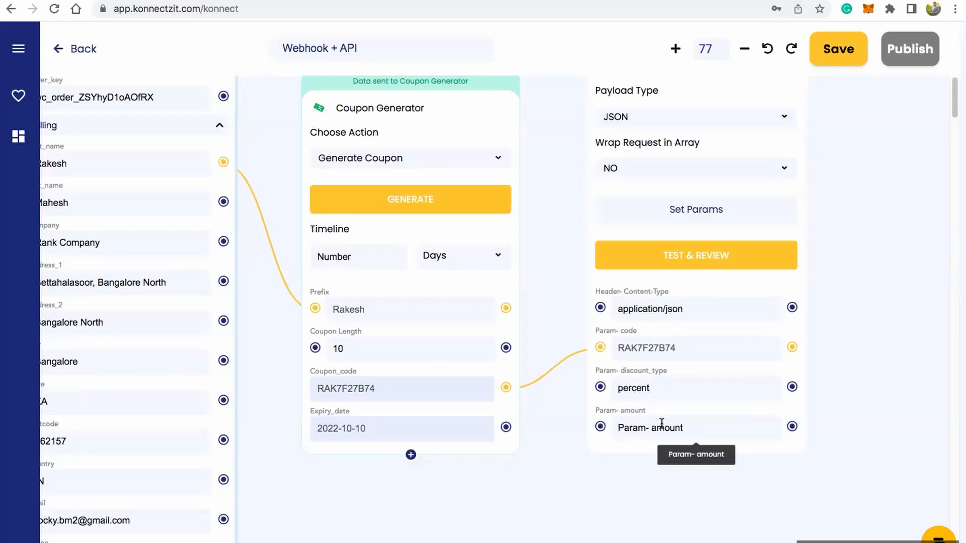
# Step: Set the API block's amount parameter to 20 and run the block's test request
pyautogui.write('20')
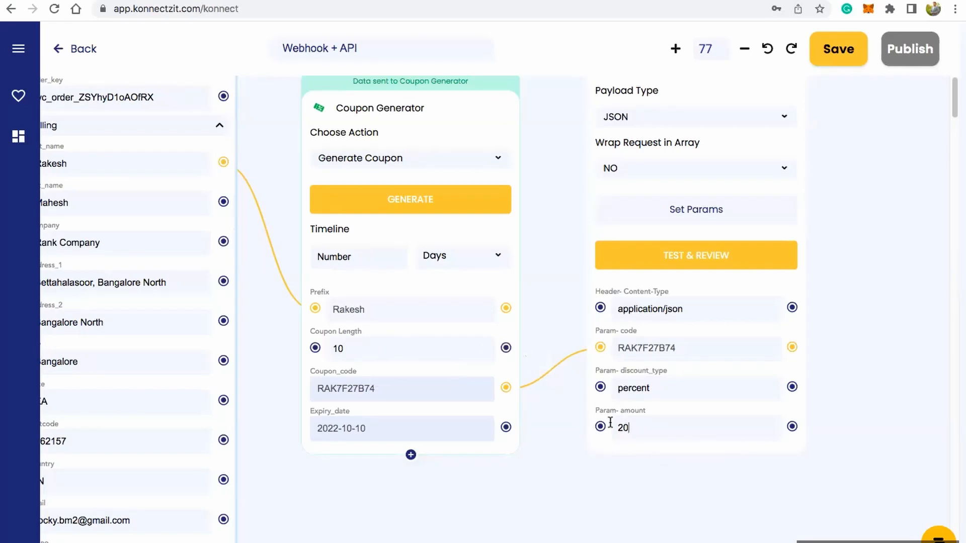
pyautogui.scroll(1, 854, 340)
pyautogui.scroll(3, 853, 340)
pyautogui.hscroll(2, 854, 340)
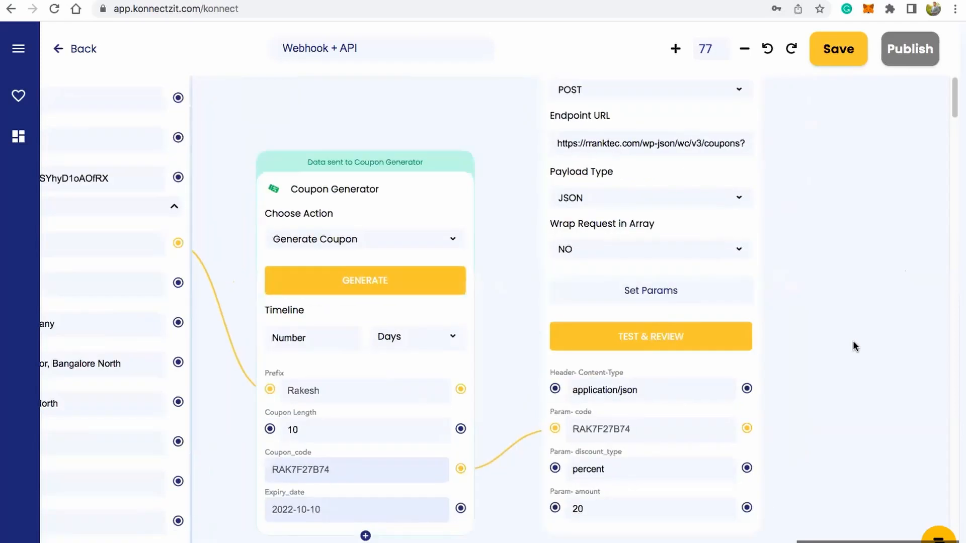
pyautogui.scroll(-4, 853, 340)
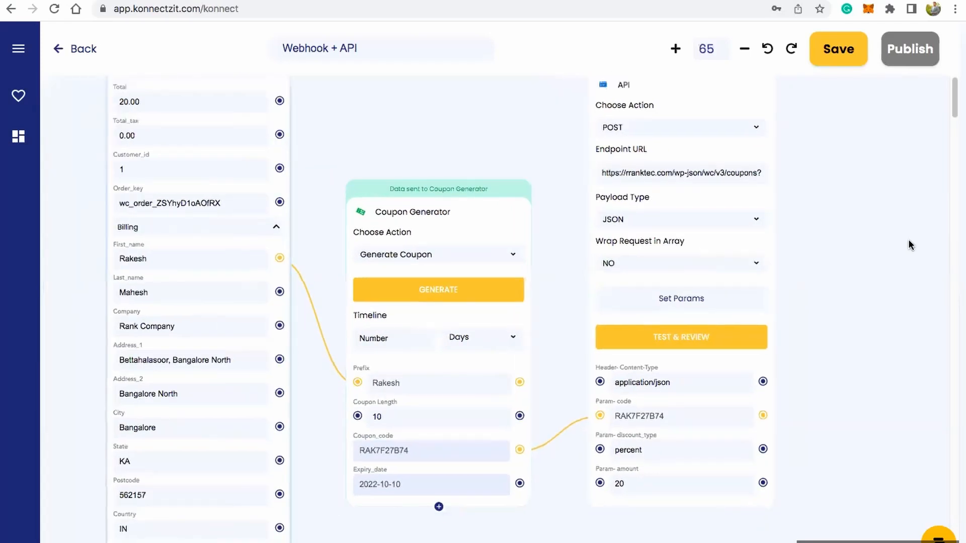
pyautogui.scroll(2, 896, 273)
pyautogui.hscroll(1, 897, 274)
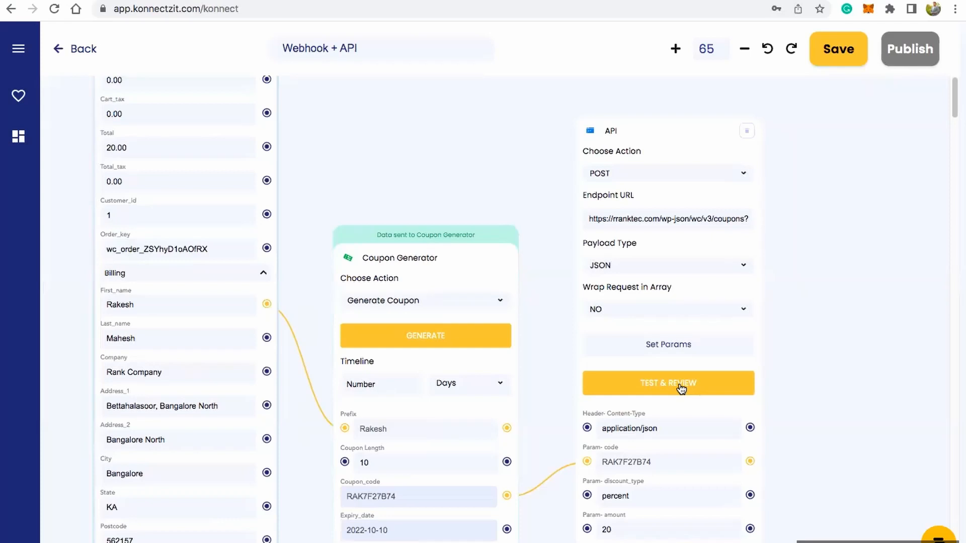
pyautogui.click(682, 388)
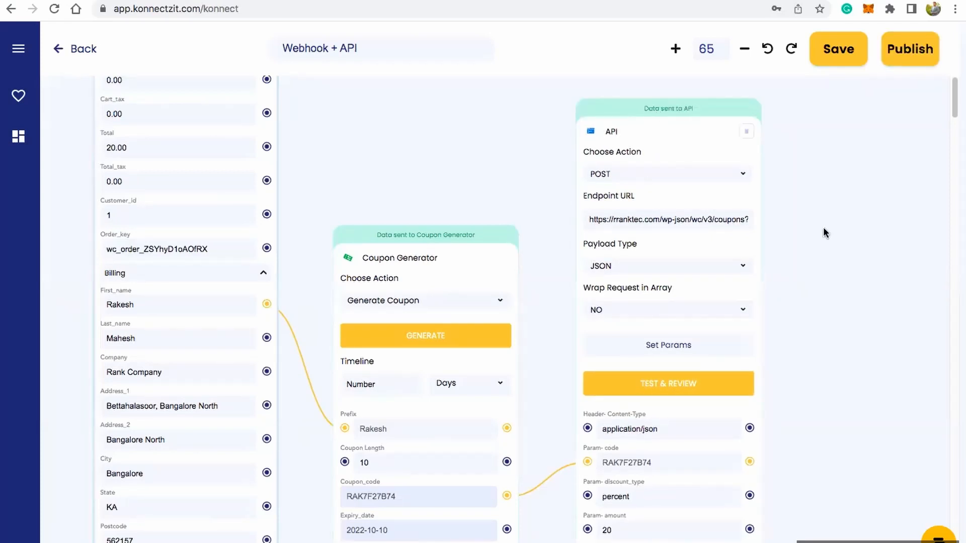
# Step: Review the response fields available under the API block and close the list without selecting any
pyautogui.scroll(-3, 869, 285)
pyautogui.hscroll(1, 869, 284)
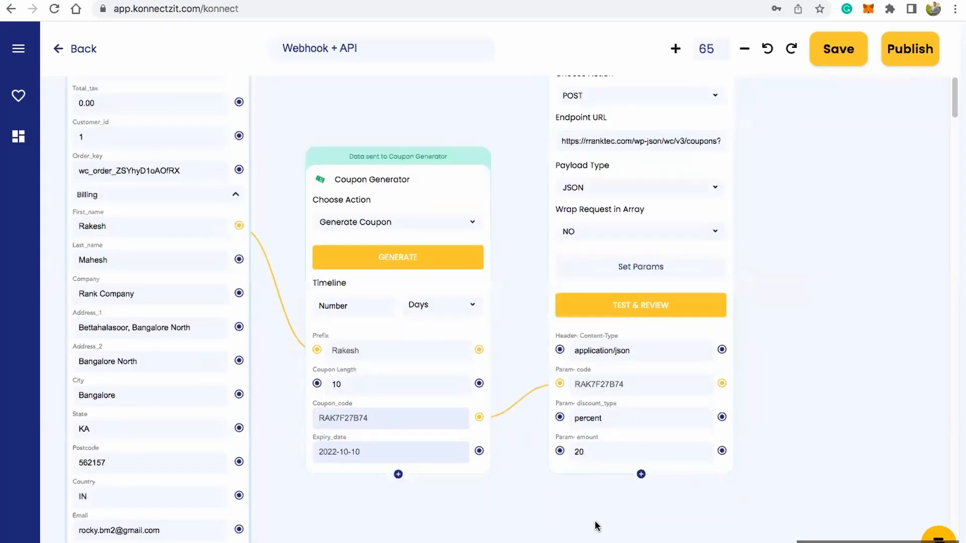
pyautogui.click(641, 474)
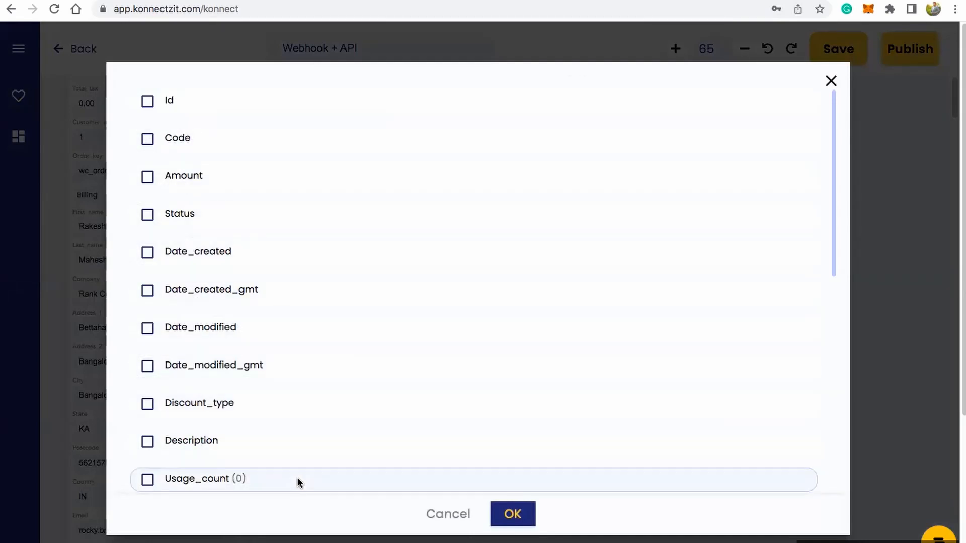
pyautogui.click(830, 82)
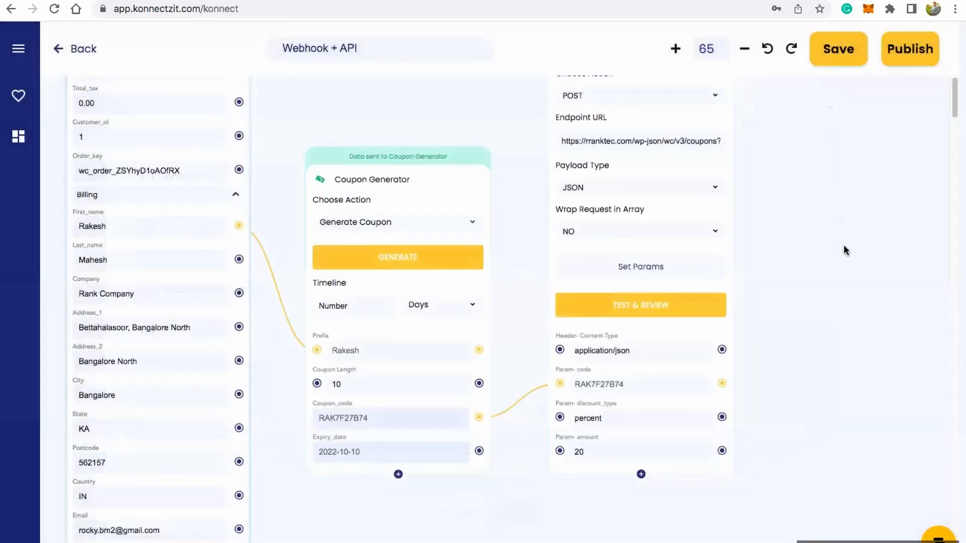
pyautogui.scroll(2, 851, 262)
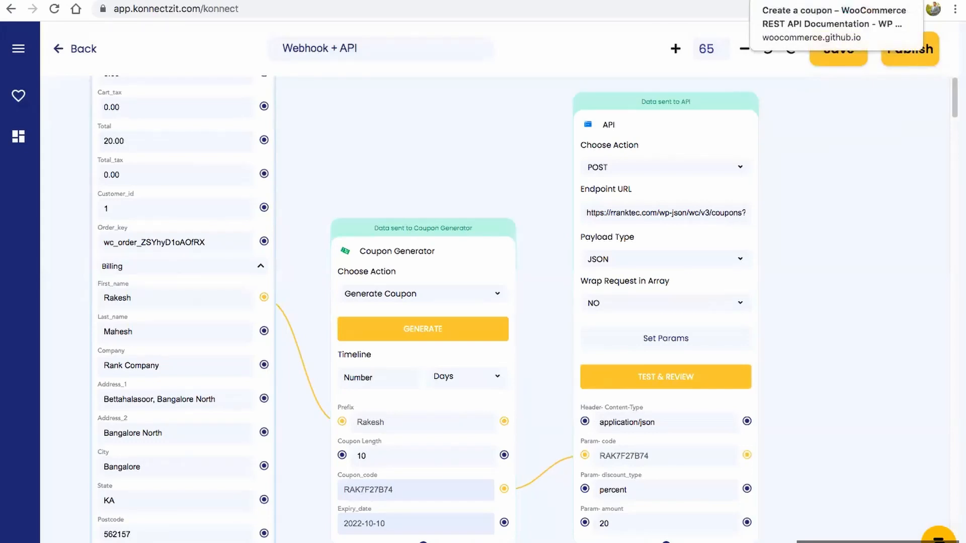
# Step: Apply the coupon code "rak7f27b74" to the WooCommerce store's cart and check the discount in the cart totals
pyautogui.click(729, 1)
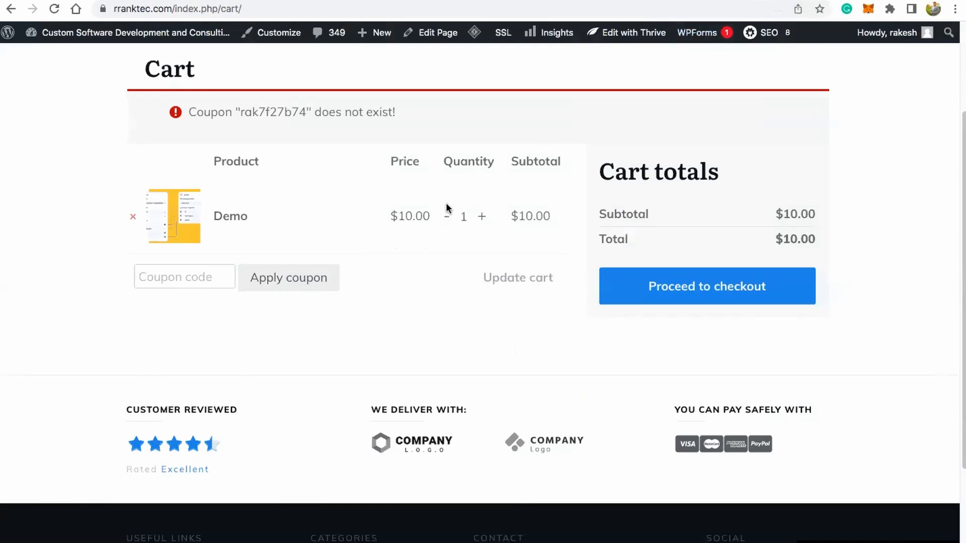
pyautogui.moveTo(240, 112); pyautogui.dragTo(307, 112)
pyautogui.hotkey('ctrl', 'c')
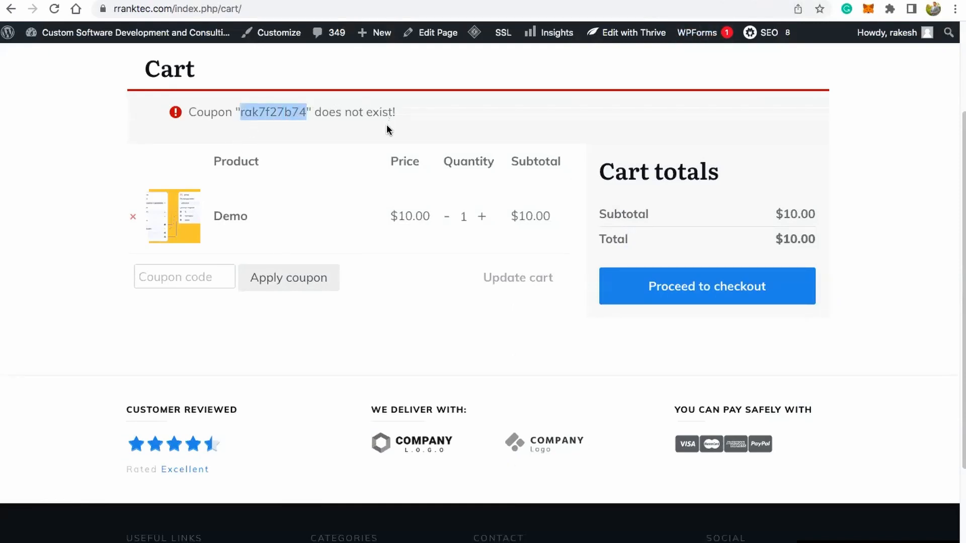
pyautogui.click(198, 280)
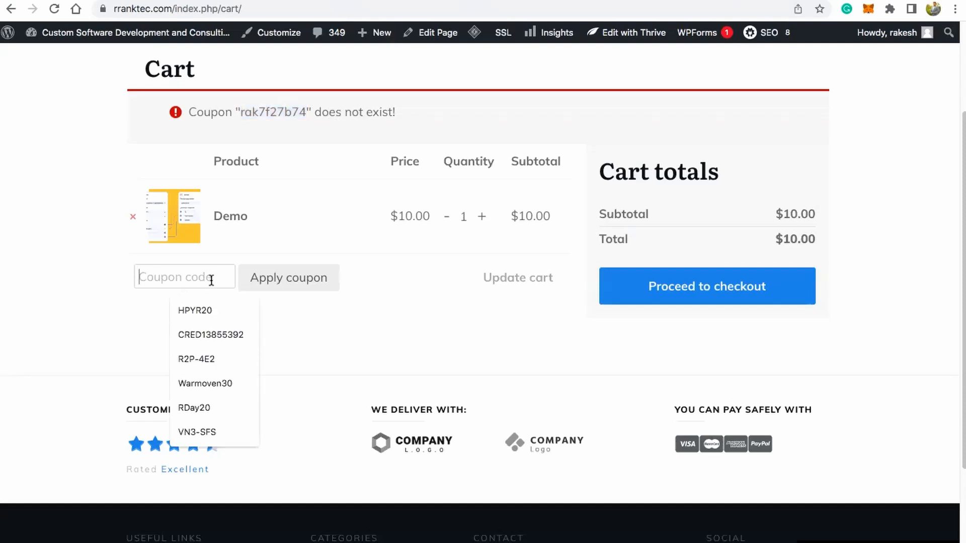
pyautogui.hotkey('ctrl', 'v')
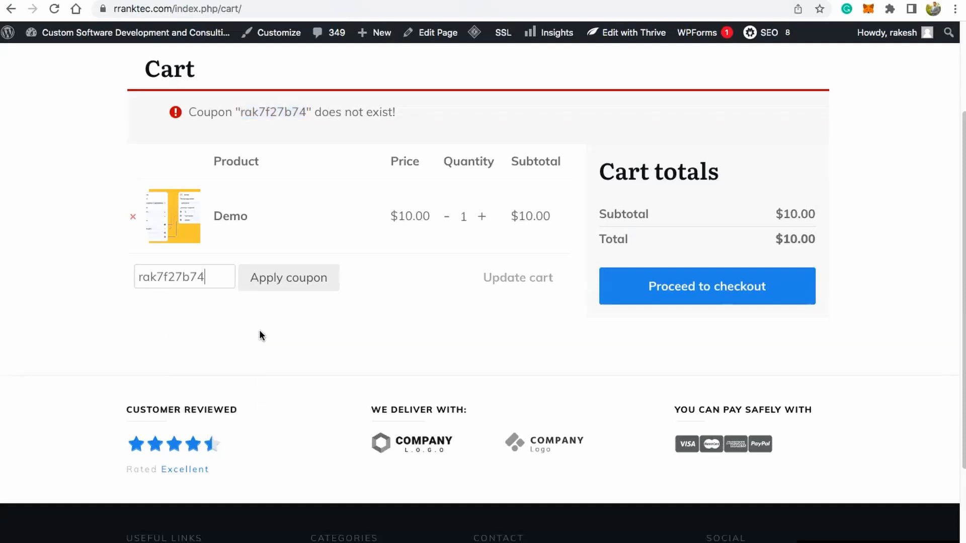
pyautogui.click(284, 279)
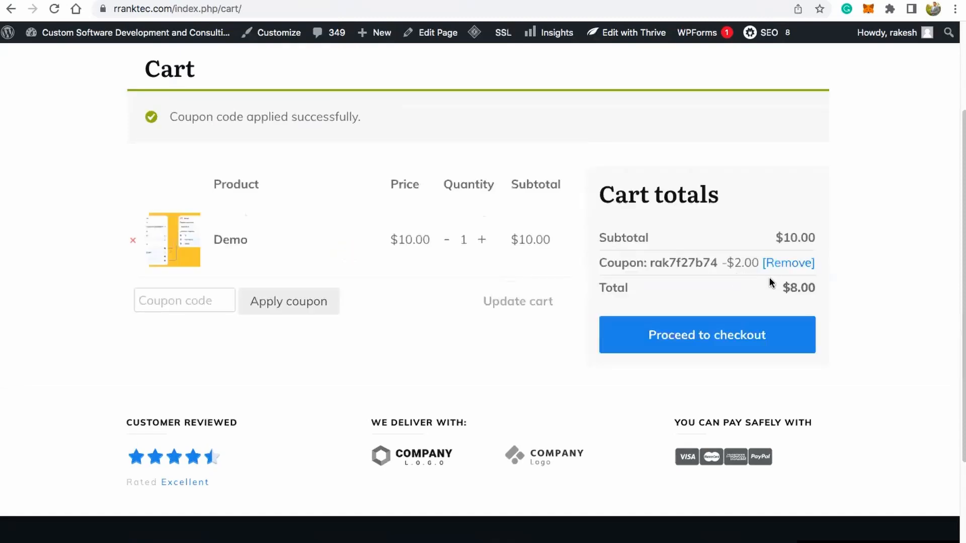
pyautogui.moveTo(734, 263); pyautogui.dragTo(759, 262)
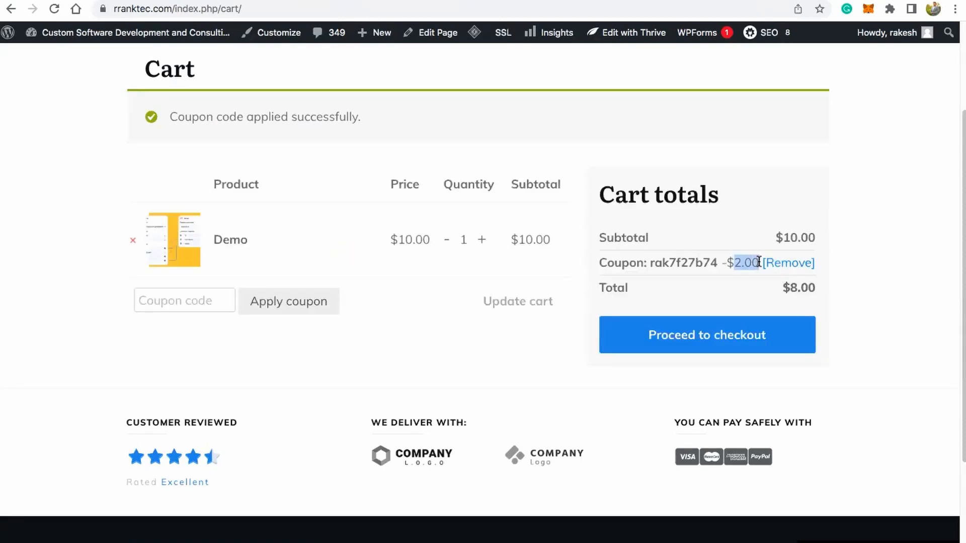
pyautogui.moveTo(648, 263); pyautogui.dragTo(709, 260)
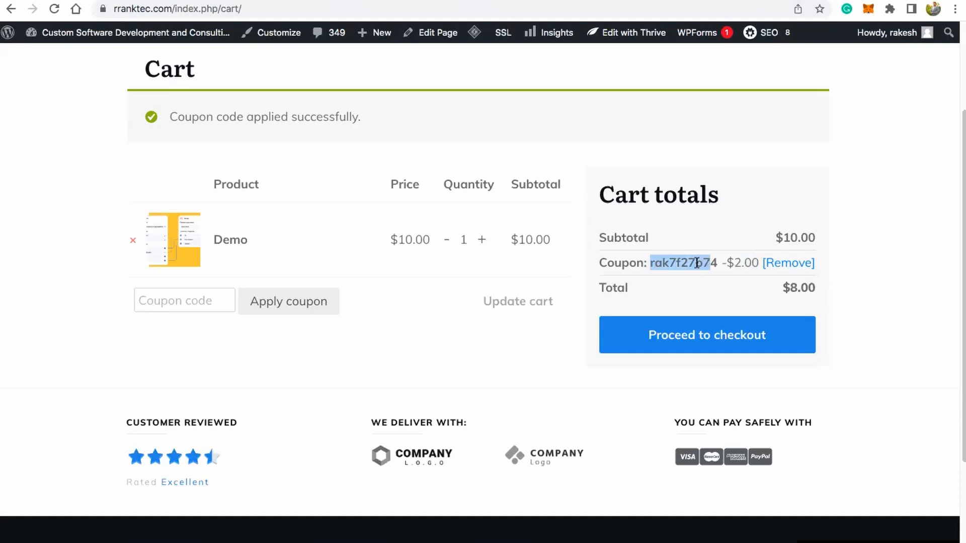
pyautogui.moveTo(200, 117); pyautogui.dragTo(346, 119)
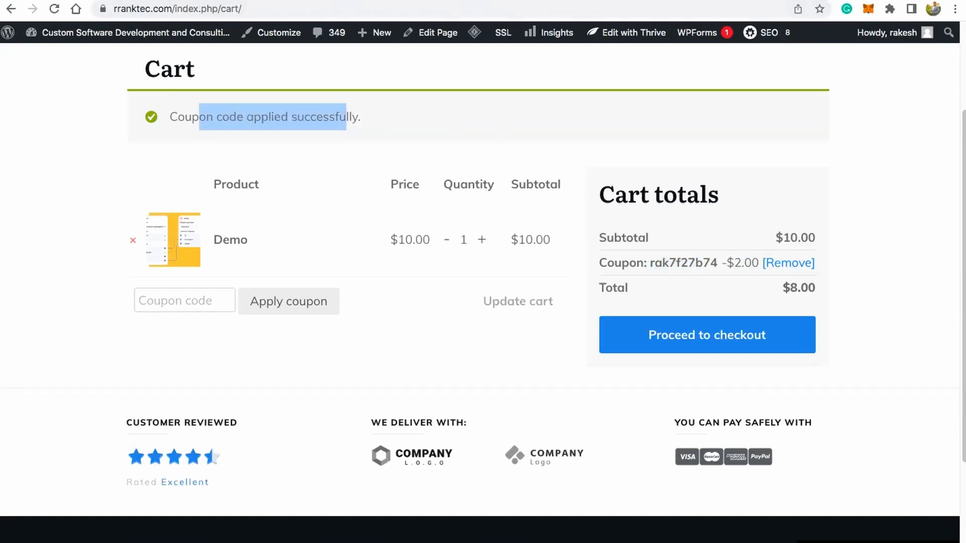
# Step: Return to the "Webhook + API" workflow in KonnectzIT and publish it
pyautogui.hotkey('ctrl', 'Tab')
pyautogui.moveTo(421, 126); pyautogui.dragTo(491, 143)
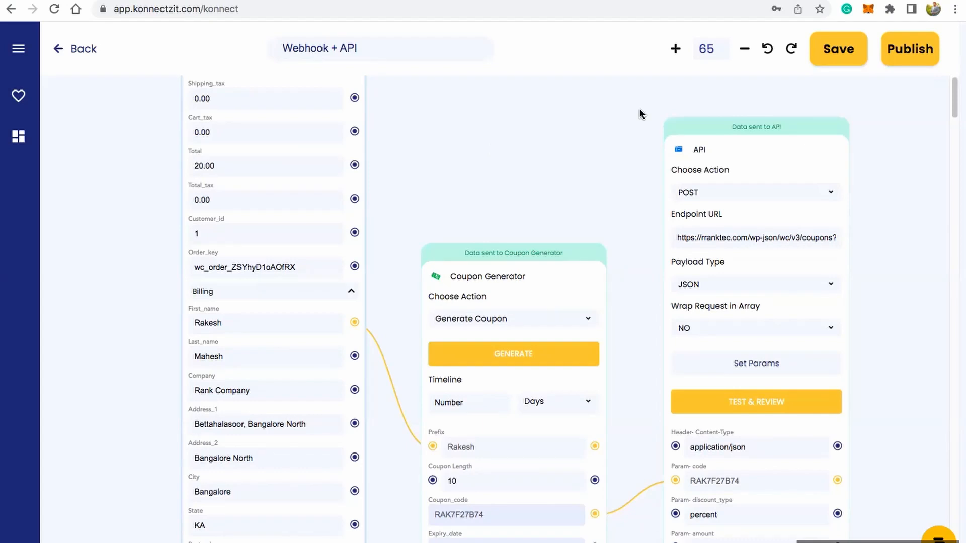
pyautogui.click(913, 56)
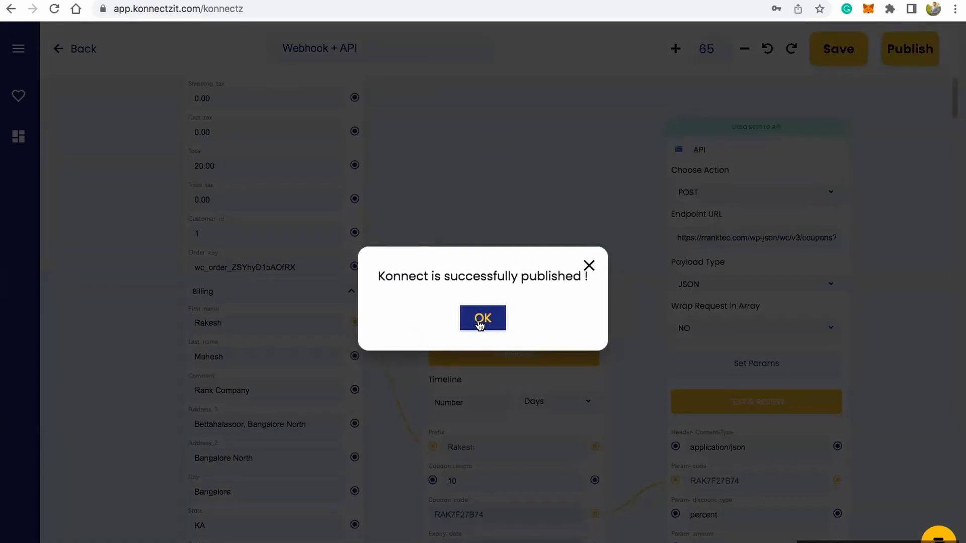
# Step: Dismiss the publish confirmation, open the task history, and review its failed and successful runs
pyautogui.click(480, 326)
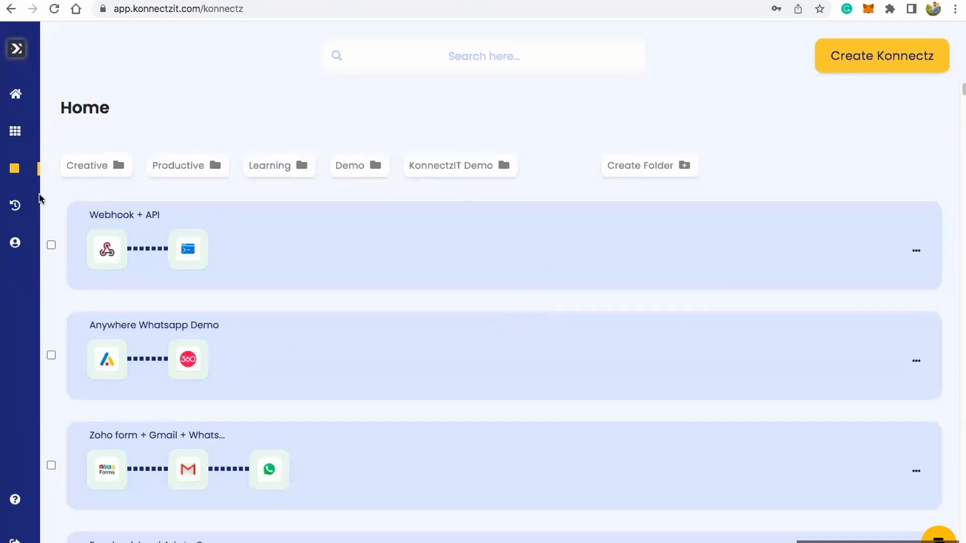
pyautogui.moveTo(17, 209)
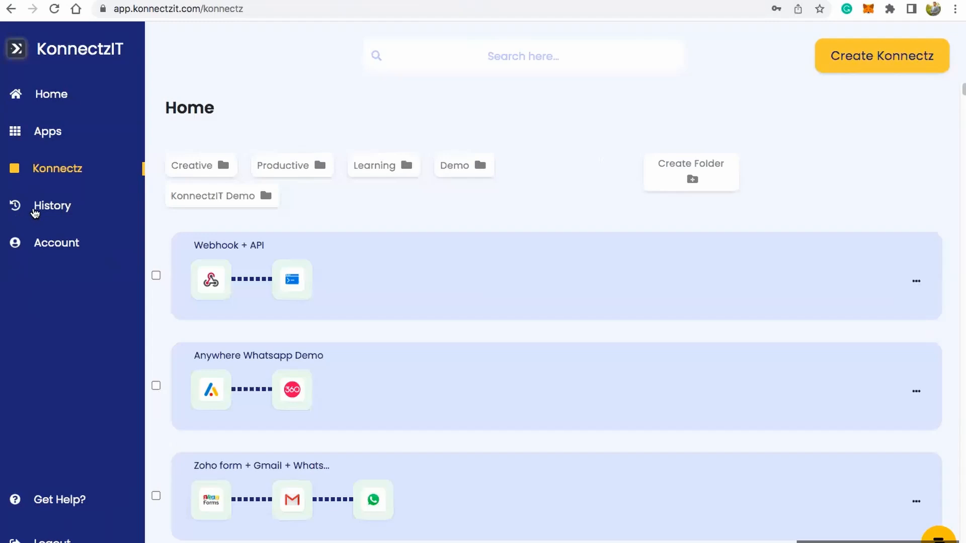
pyautogui.click(35, 213)
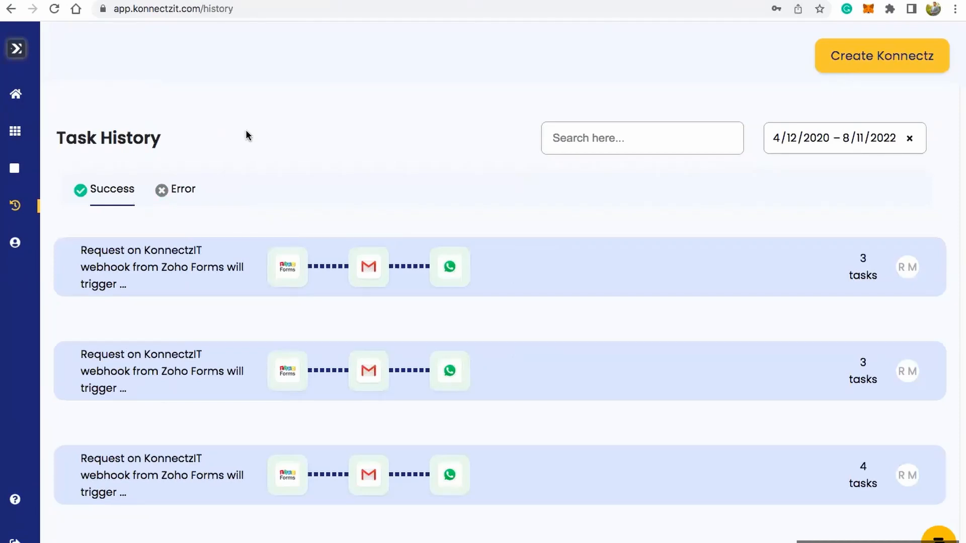
pyautogui.click(166, 198)
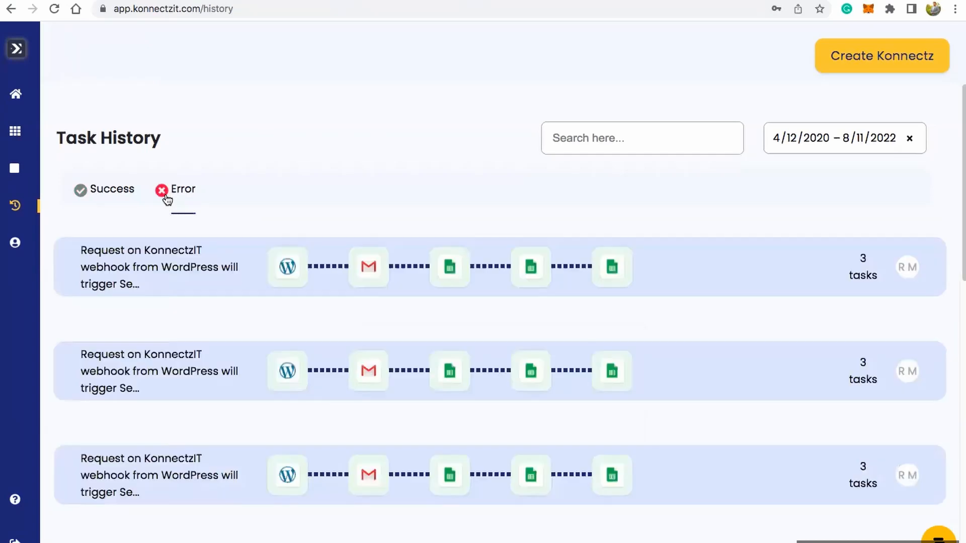
pyautogui.scroll(-4, 225, 275)
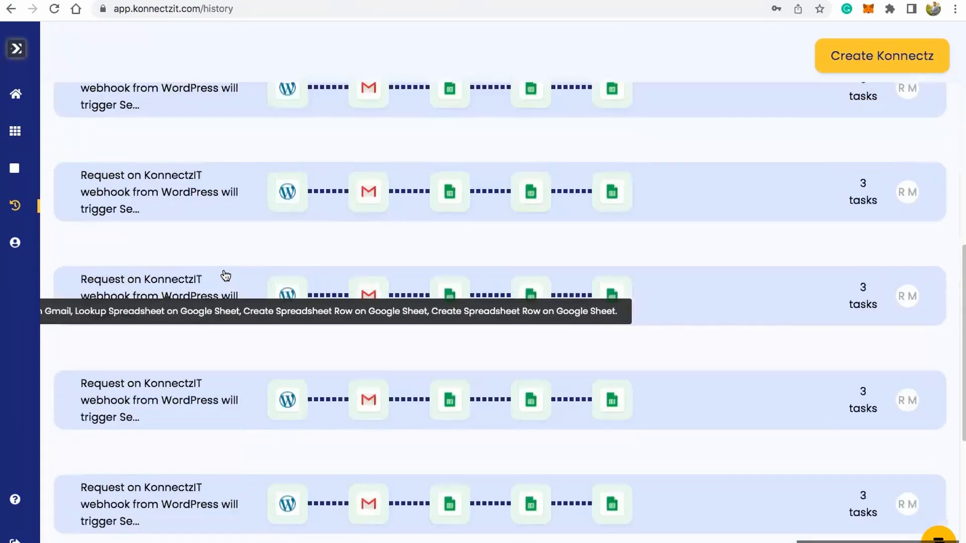
pyautogui.scroll(4, 225, 276)
pyautogui.click(100, 187)
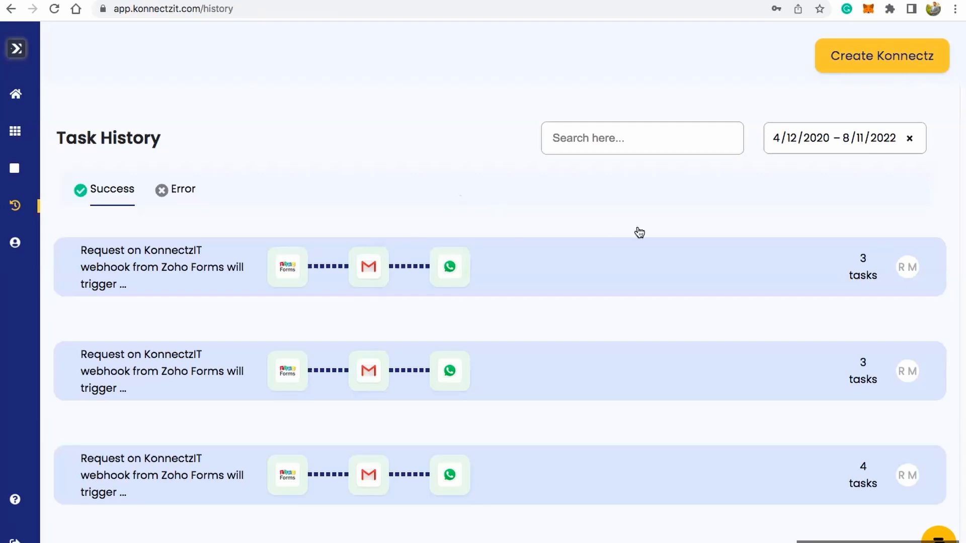
# Step: Reload the task history and examine the Text Formatter, Gmail and Number Formatter details of the first successful Zoho Forms run
pyautogui.click(55, 8)
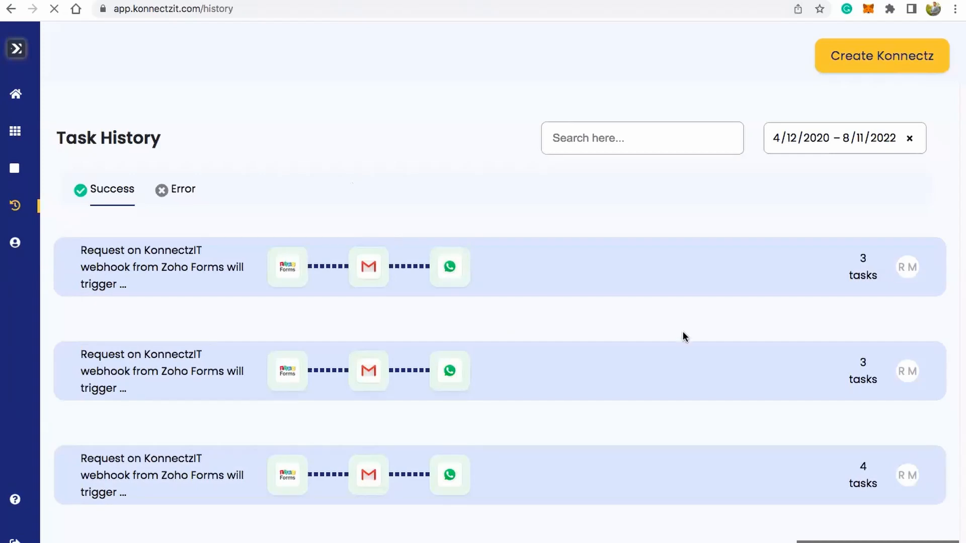
pyautogui.click(506, 278)
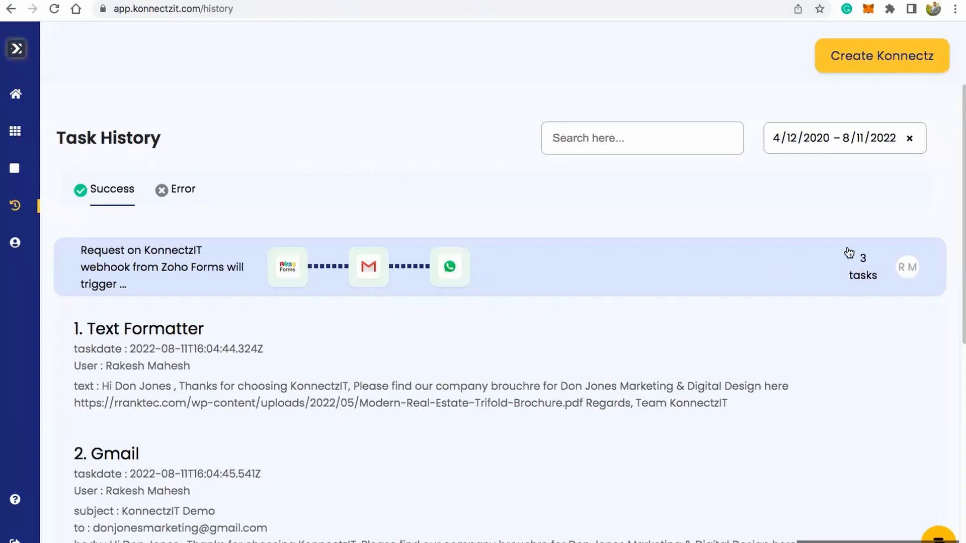
pyautogui.scroll(-2, 368, 287)
pyautogui.scroll(-2, 369, 282)
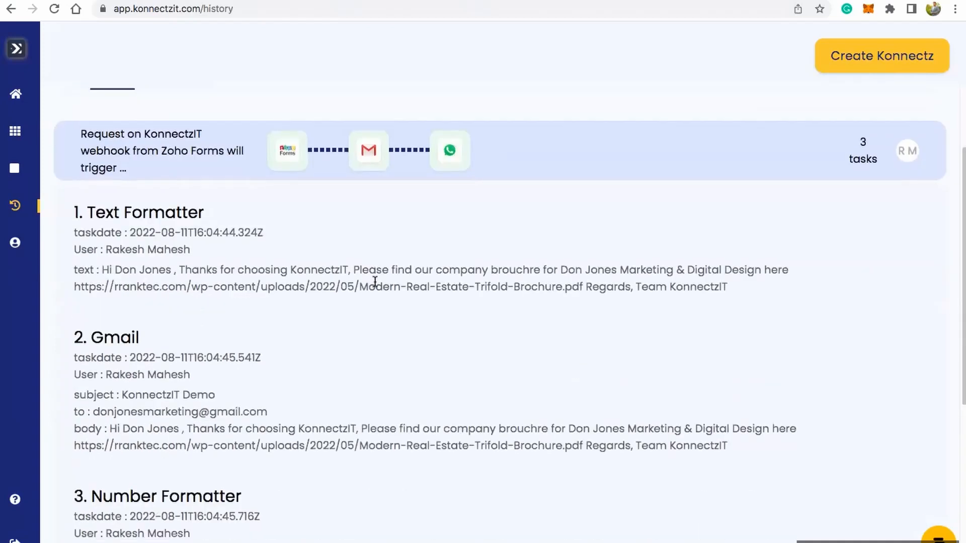
pyautogui.scroll(3, 374, 281)
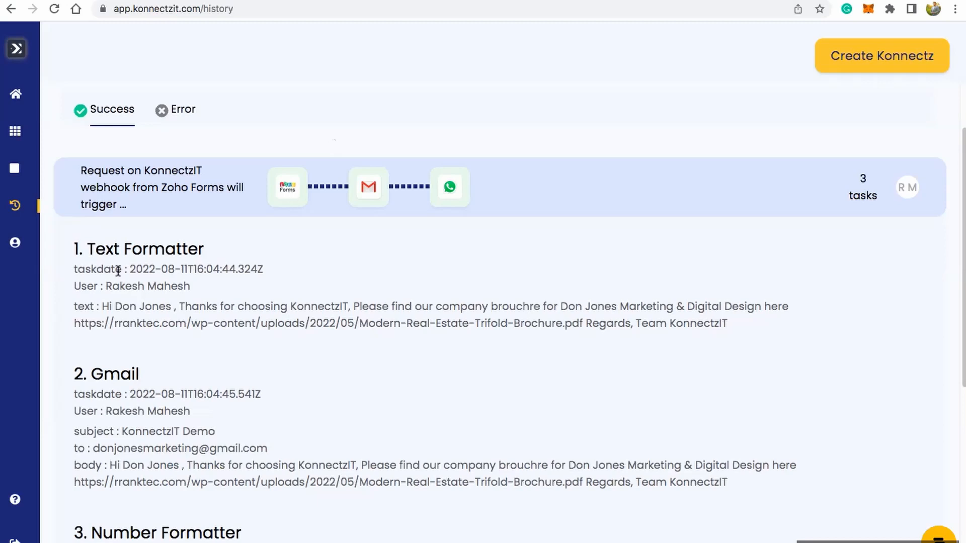
pyautogui.moveTo(95, 252); pyautogui.dragTo(177, 252)
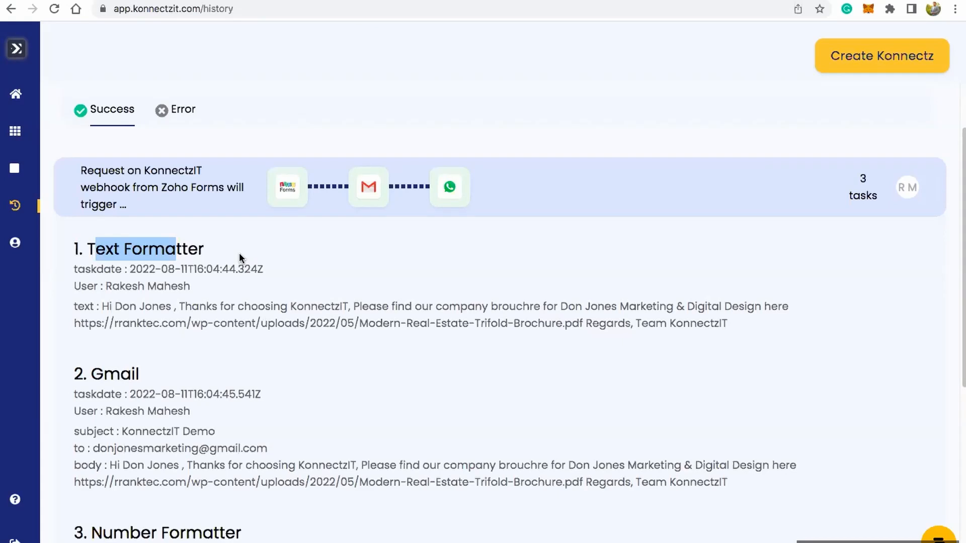
pyautogui.click(134, 250)
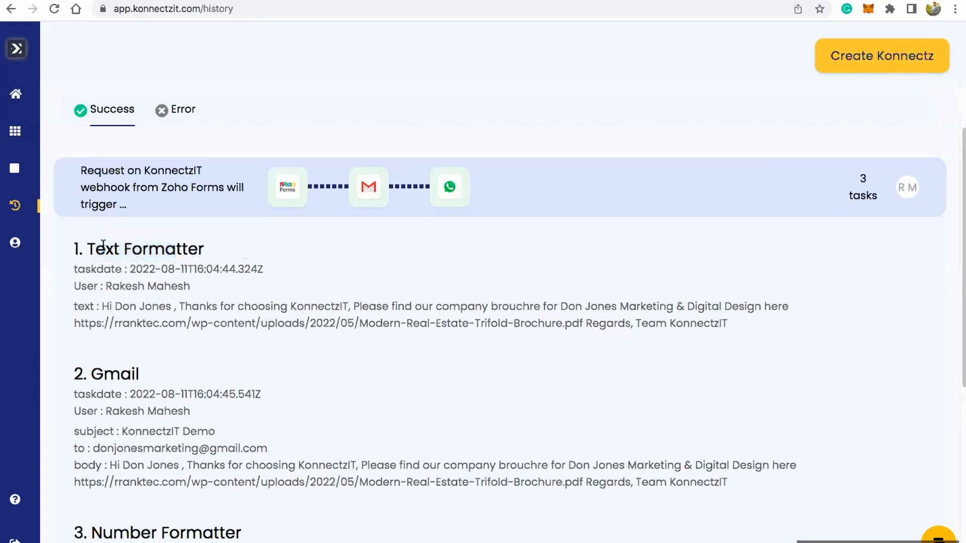
pyautogui.moveTo(89, 249); pyautogui.dragTo(222, 252)
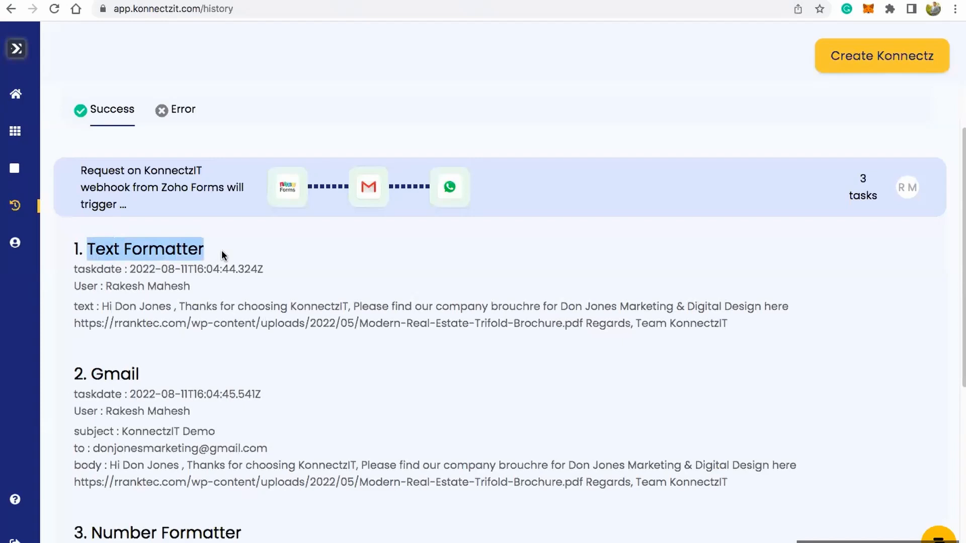
pyautogui.scroll(-2, 202, 288)
pyautogui.moveTo(105, 254); pyautogui.dragTo(168, 251)
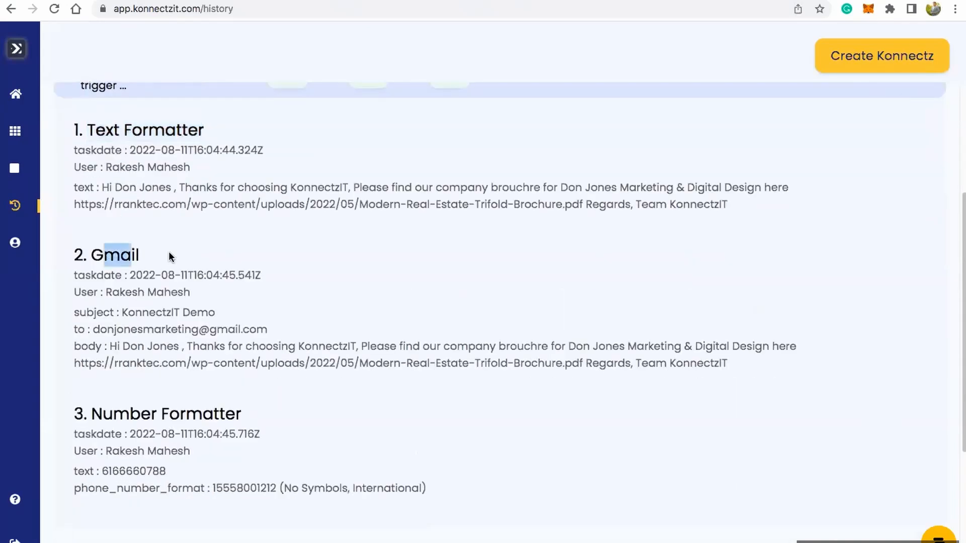
pyautogui.scroll(-3, 181, 254)
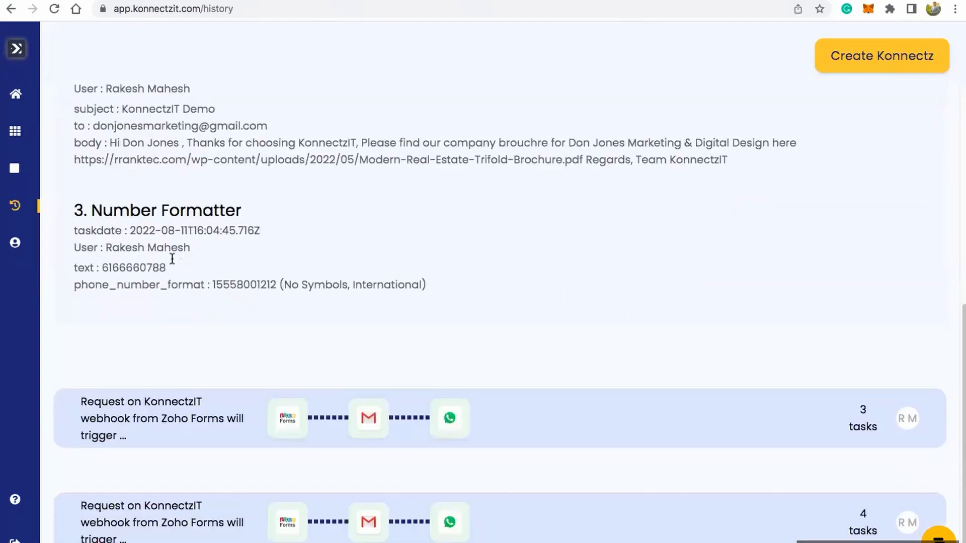
pyautogui.moveTo(114, 211); pyautogui.dragTo(203, 211)
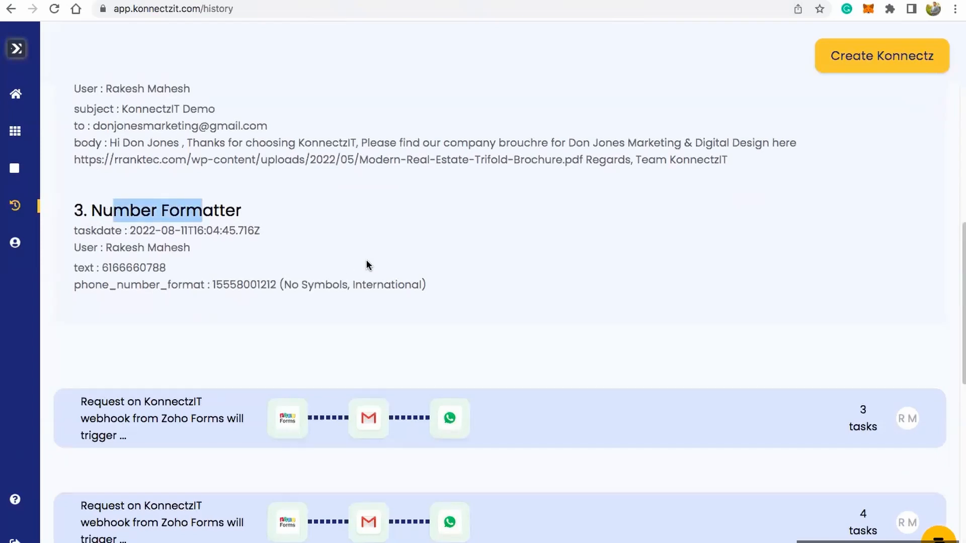
pyautogui.scroll(-2, 367, 265)
pyautogui.scroll(8, 367, 265)
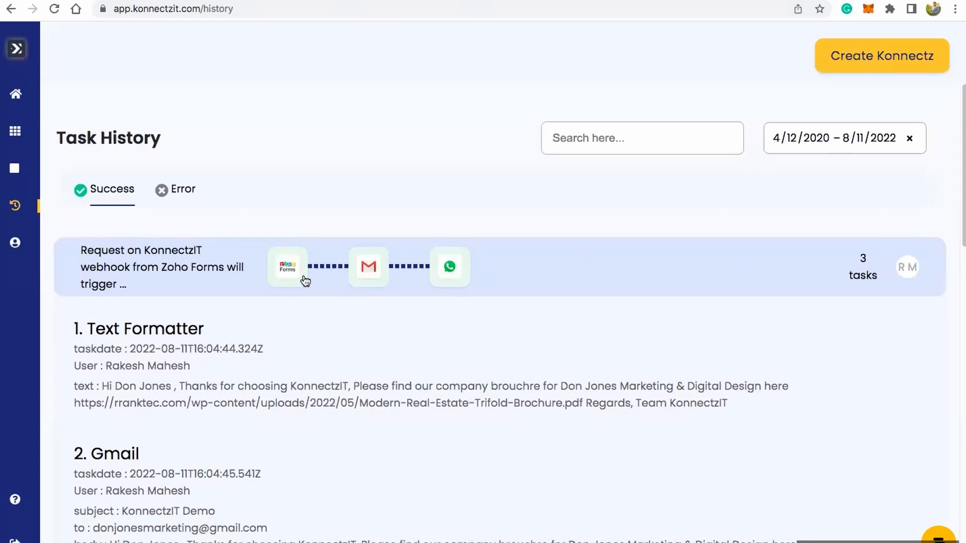
# Step: Browse the successful runs and examine the Google Sheet task details of the Facebook Lead Ads run
pyautogui.scroll(-12, 311, 279)
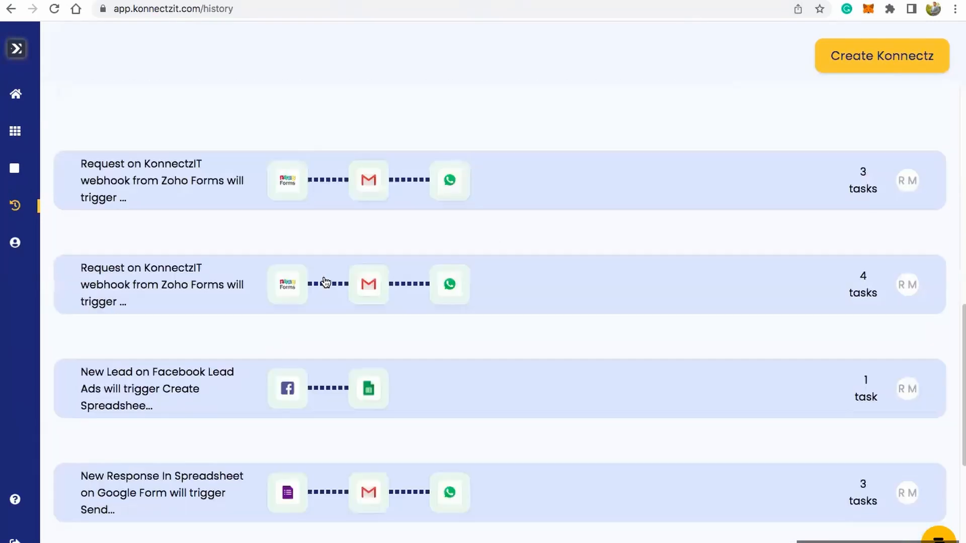
pyautogui.scroll(-1, 630, 184)
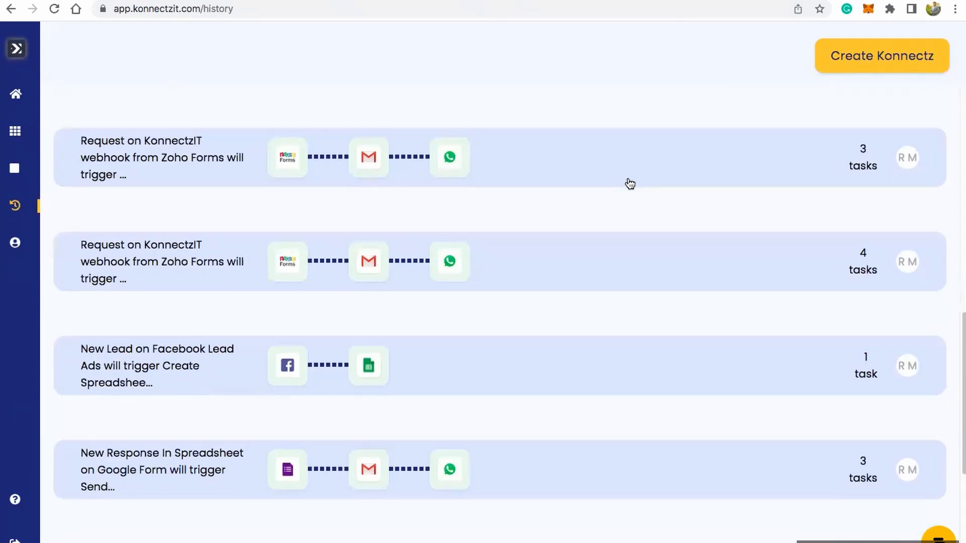
pyautogui.scroll(-3, 548, 291)
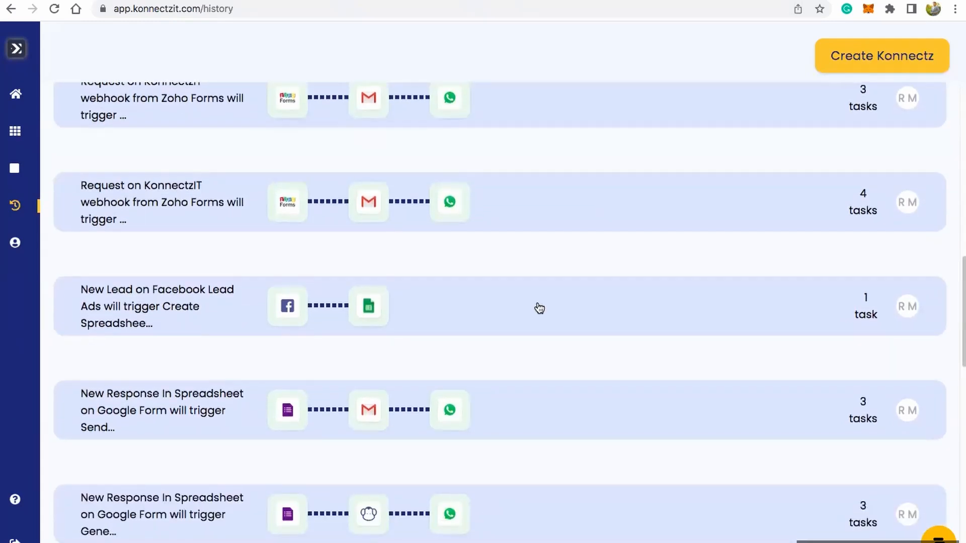
pyautogui.click(539, 308)
pyautogui.scroll(-4, 537, 304)
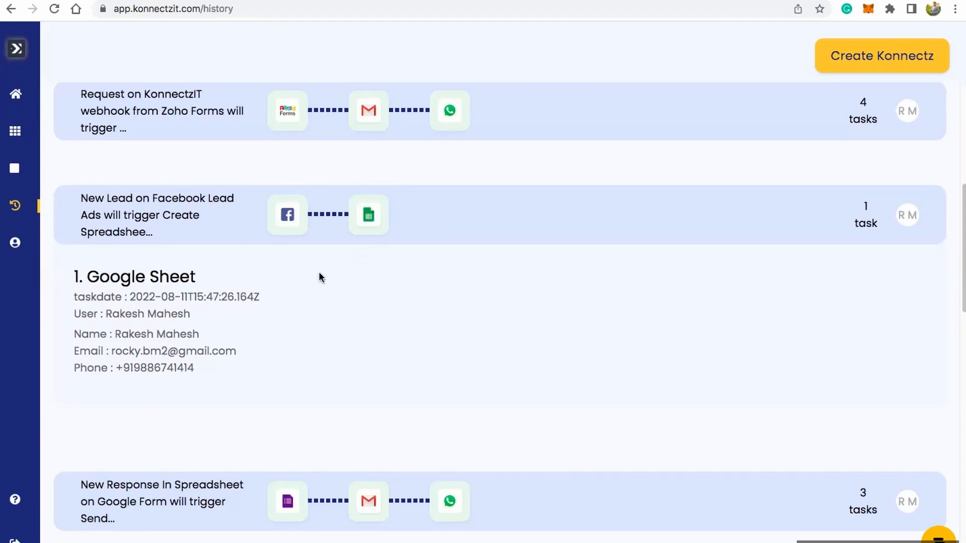
pyautogui.tripleClick(163, 278)
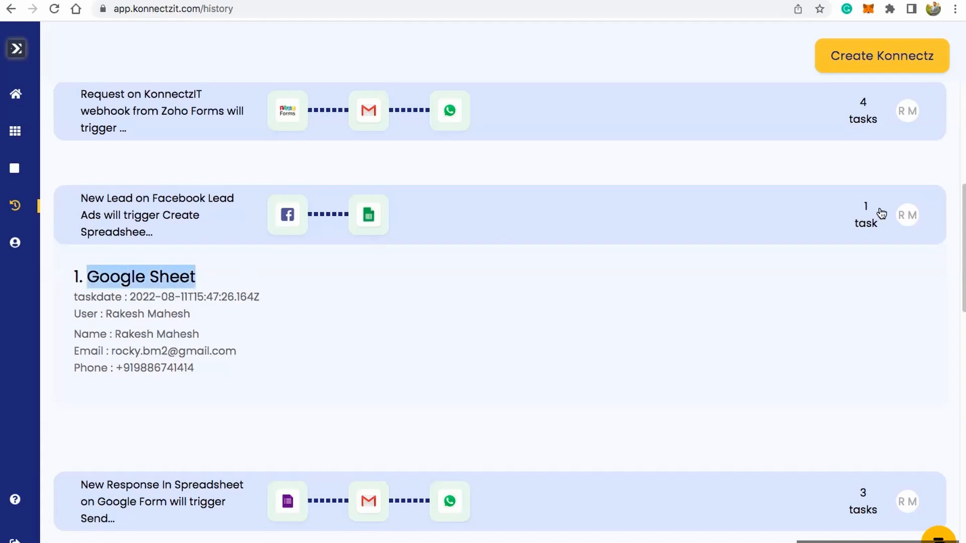
pyautogui.click(652, 332)
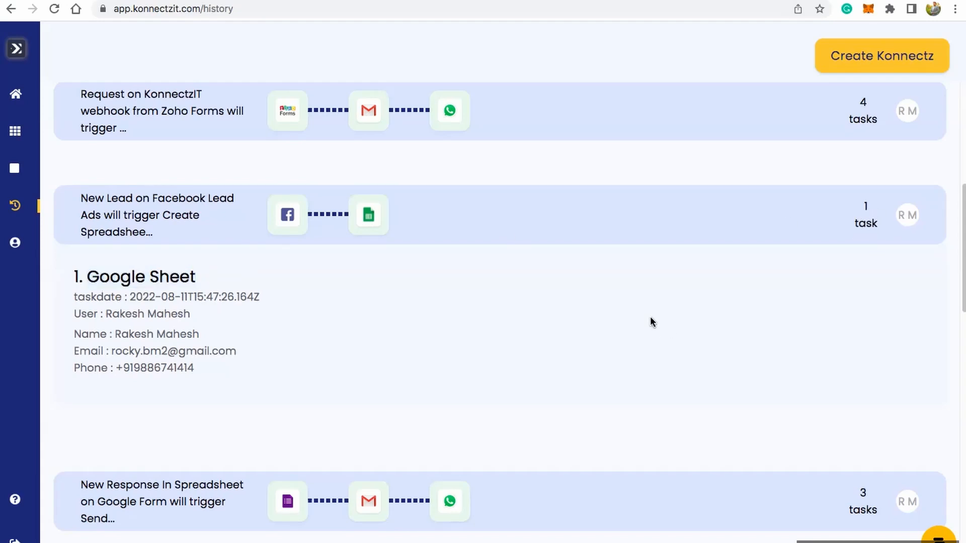
pyautogui.scroll(7, 649, 304)
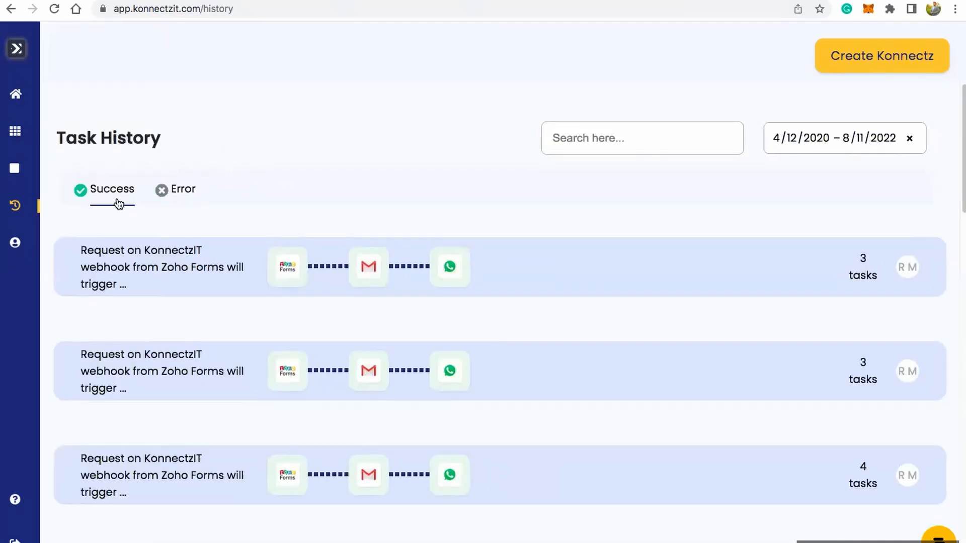
# Step: Change the interface language to Chinese in the account profile and update the profile
pyautogui.moveTo(15, 244)
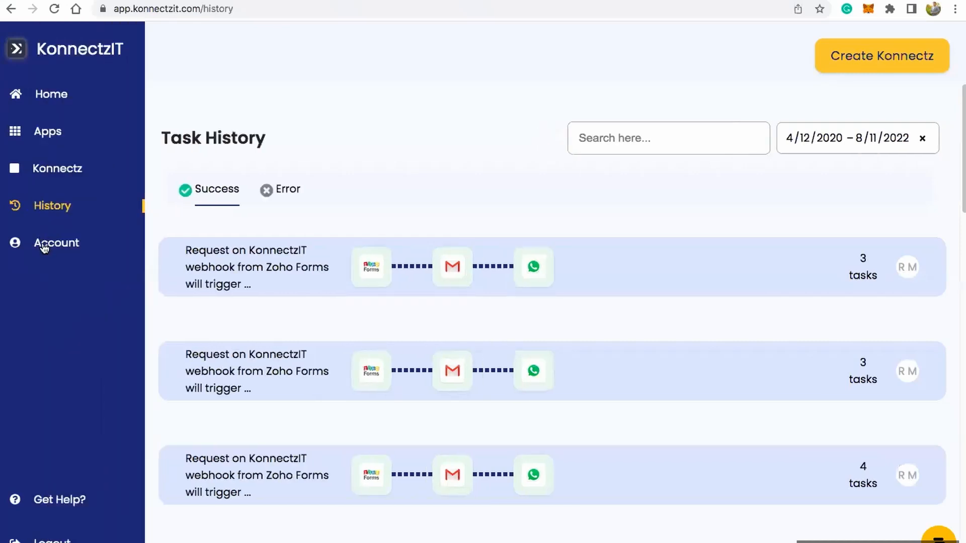
pyautogui.click(45, 247)
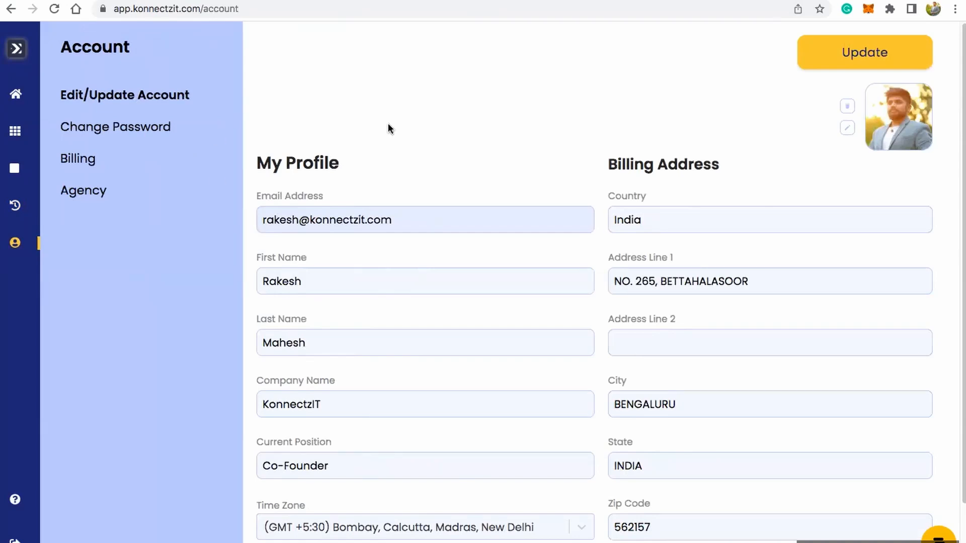
pyautogui.scroll(-2, 493, 159)
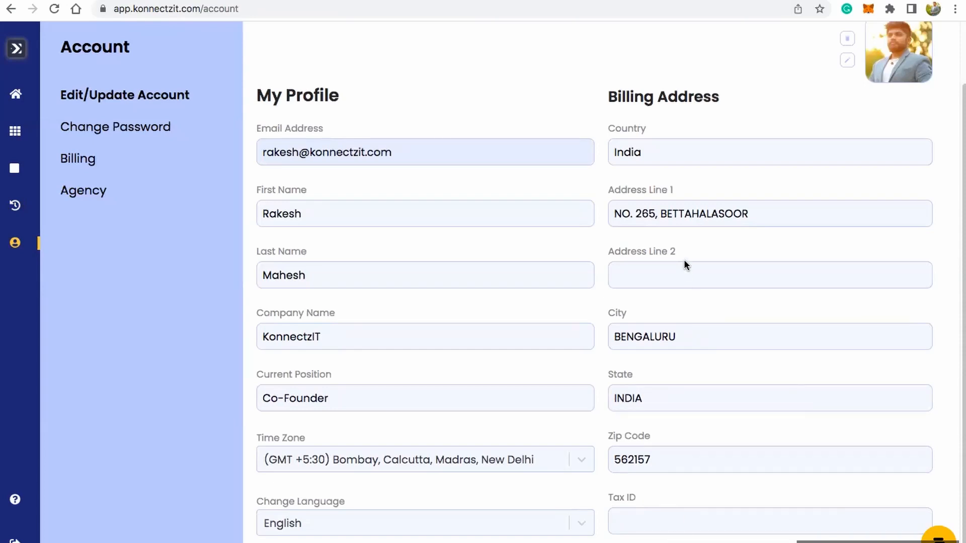
pyautogui.click(579, 525)
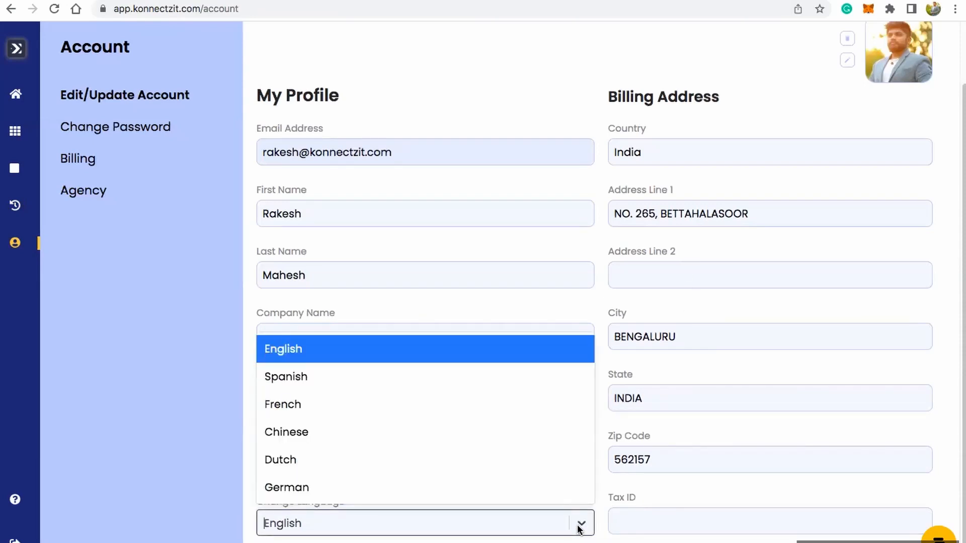
pyautogui.click(359, 433)
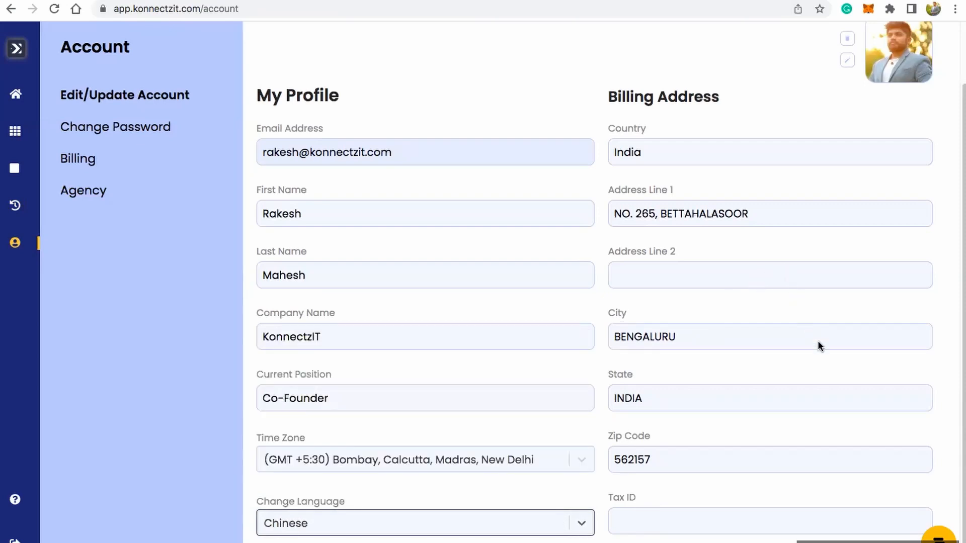
pyautogui.click(577, 525)
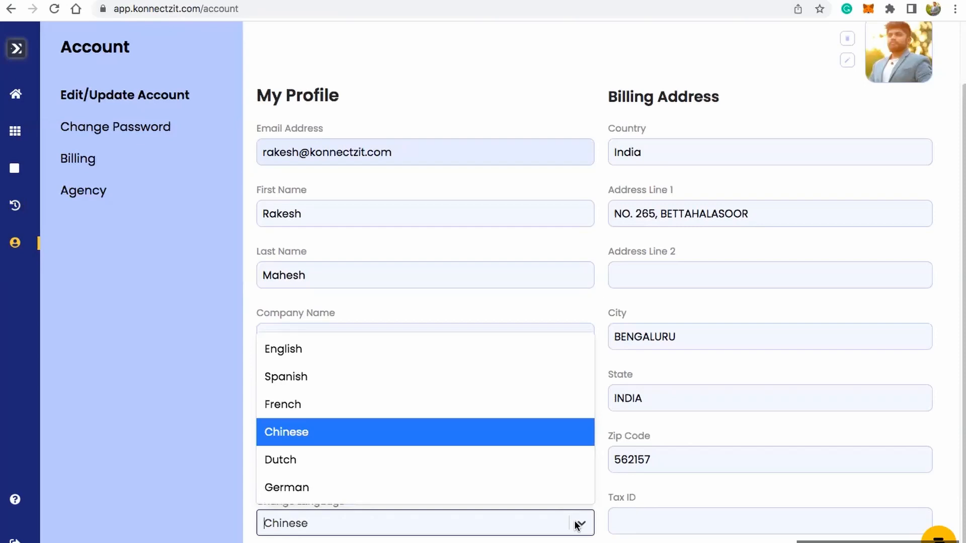
pyautogui.click(577, 524)
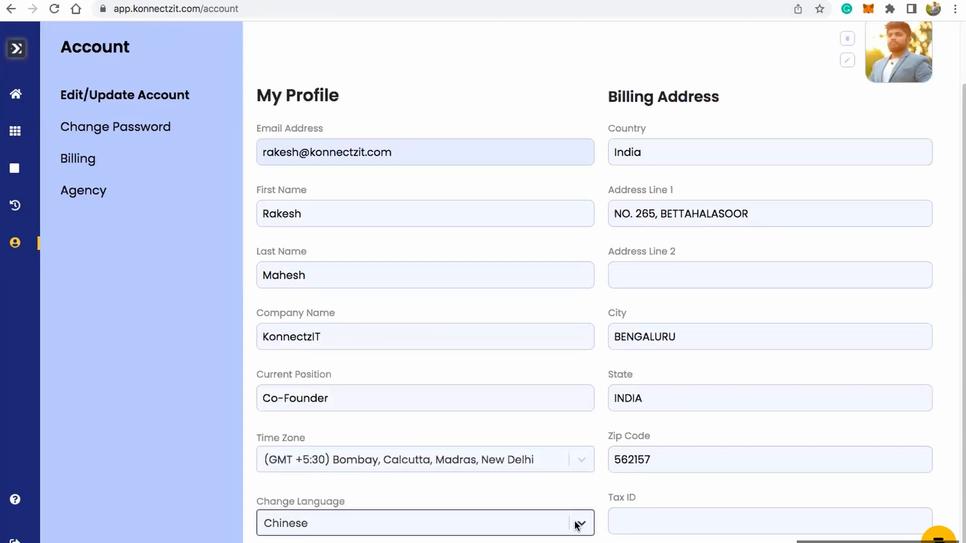
pyautogui.scroll(1, 707, 318)
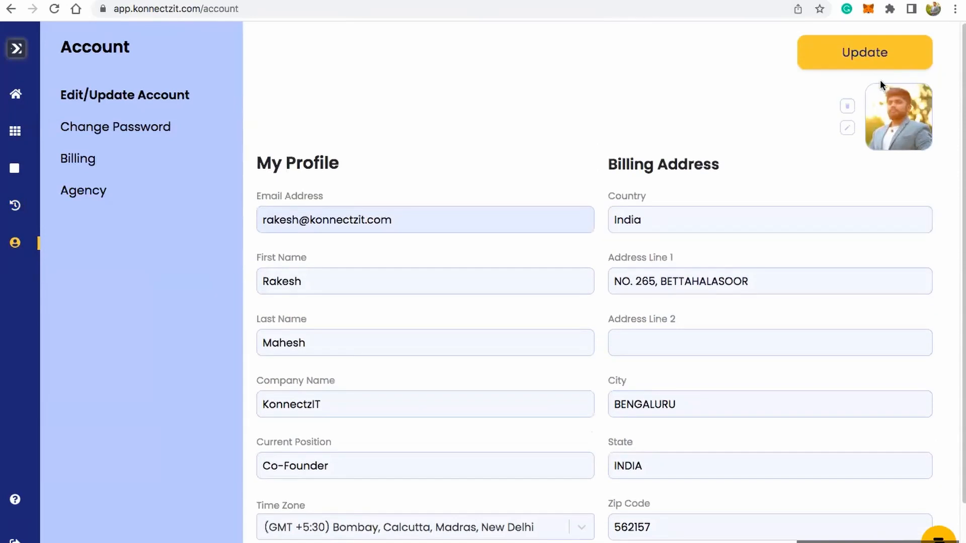
pyautogui.click(865, 53)
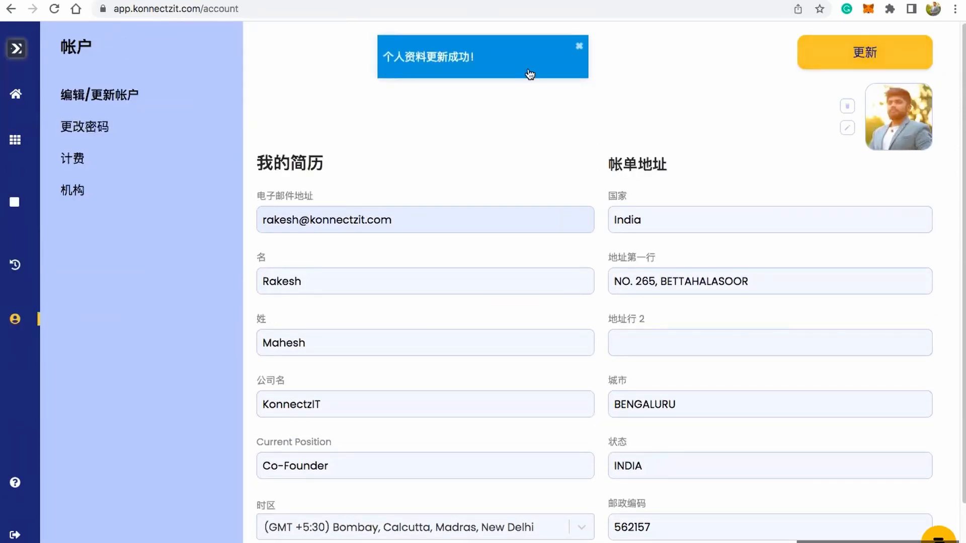
# Step: Change the interface language to English in the account profile and update the profile
pyautogui.moveTo(22, 136)
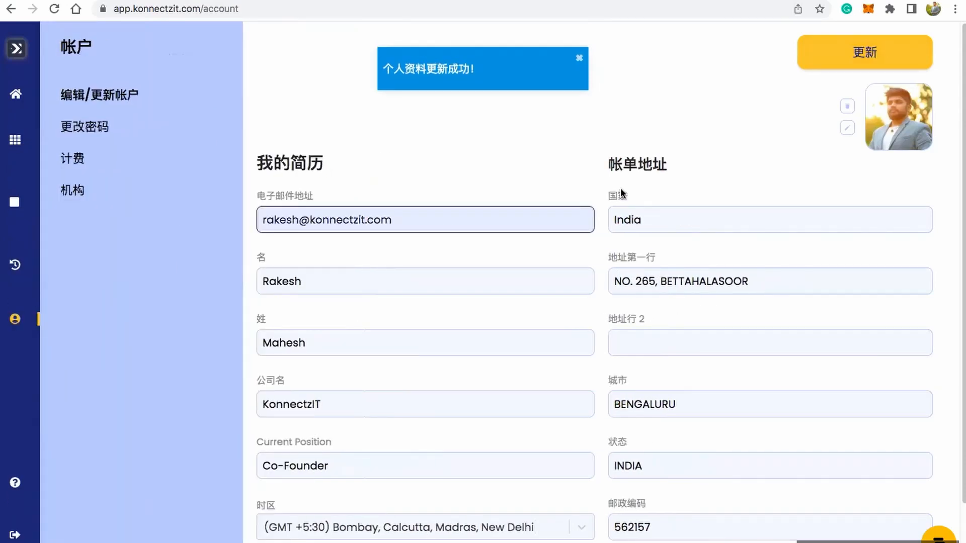
pyautogui.scroll(-3, 570, 207)
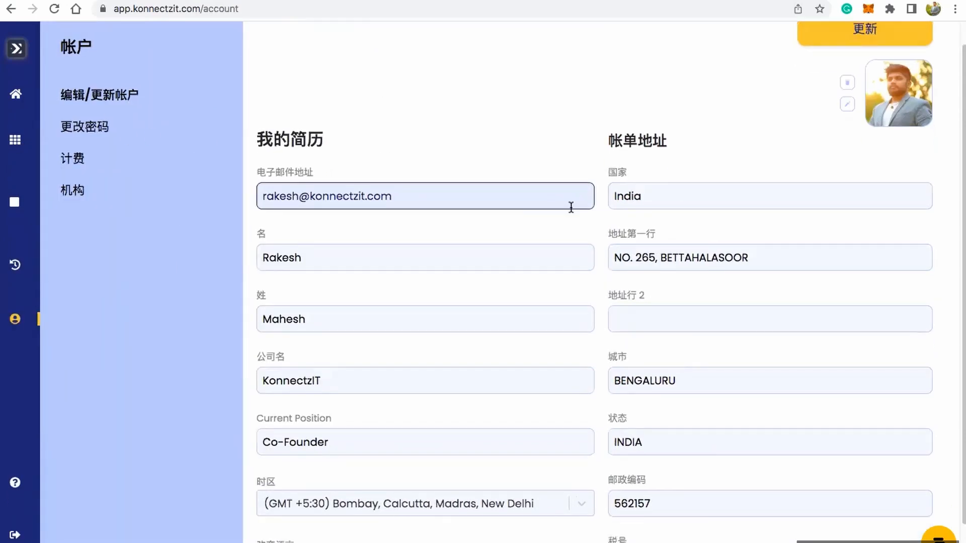
pyautogui.click(526, 530)
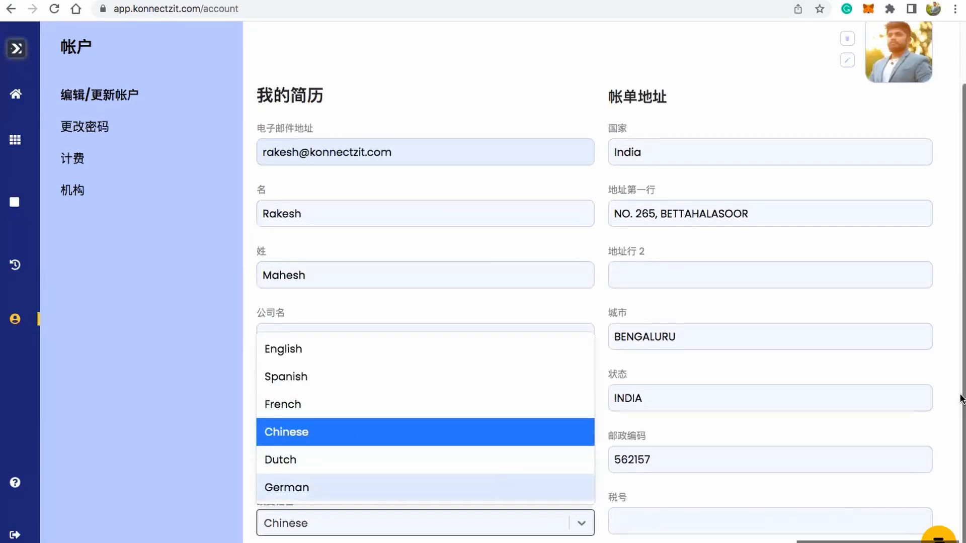
pyautogui.scroll(2, 961, 400)
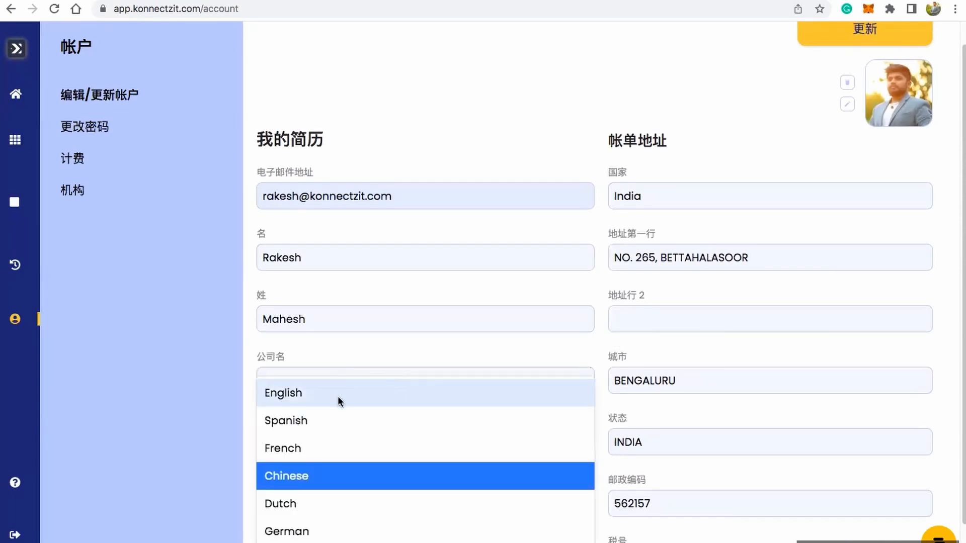
pyautogui.click(338, 398)
pyautogui.scroll(-2, 526, 432)
pyautogui.scroll(3, 566, 421)
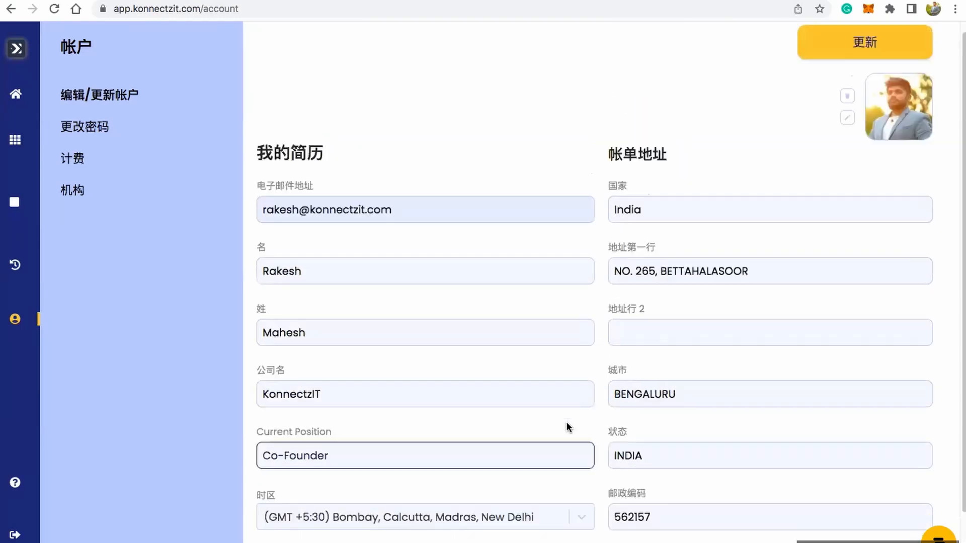
pyautogui.click(872, 53)
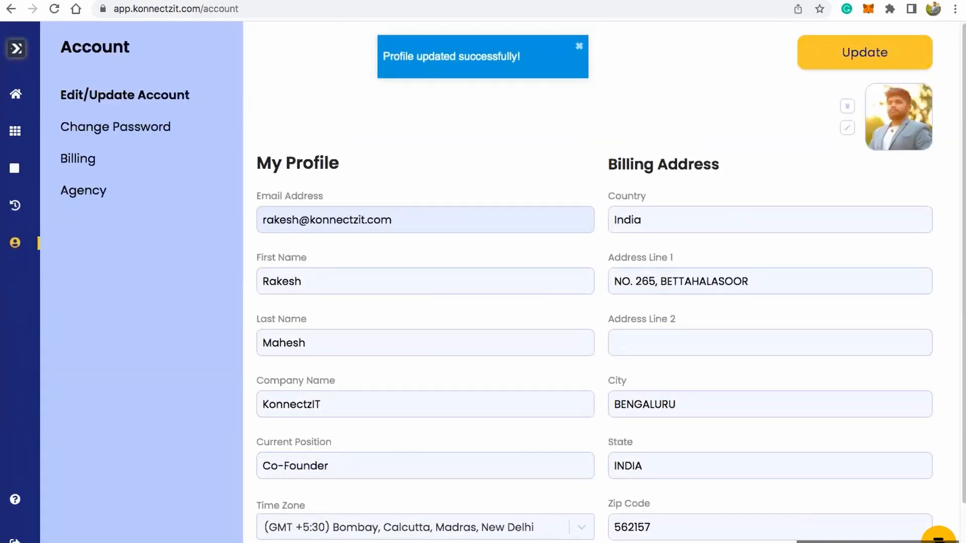
# Step: View the Change Password form, and try to apply a dummy licence code in the Billing settings
pyautogui.click(149, 127)
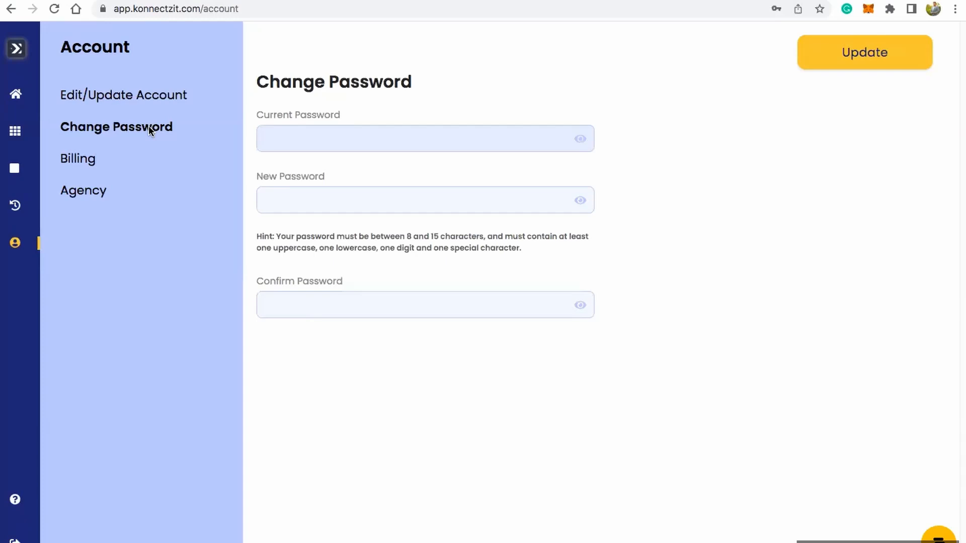
pyautogui.click(91, 160)
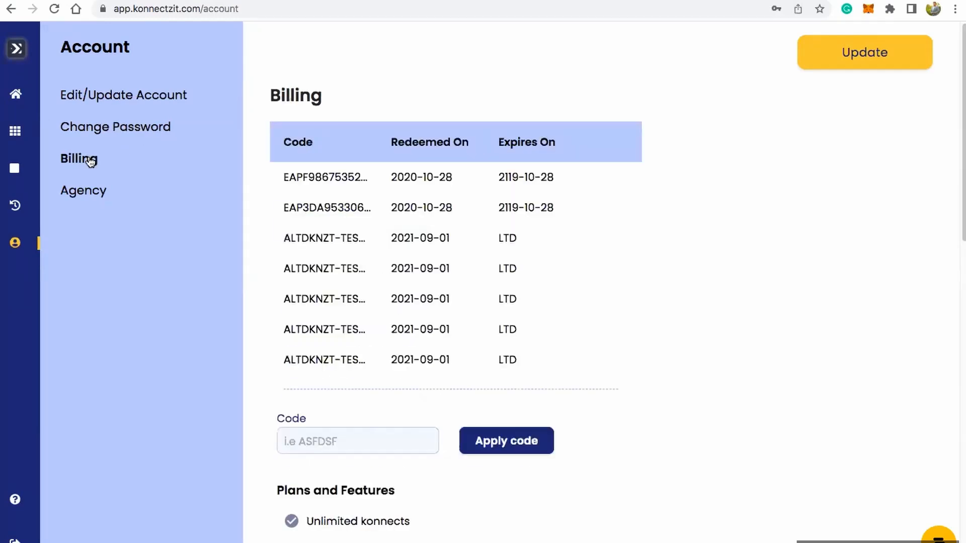
pyautogui.click(377, 441)
pyautogui.write('fsdfdsdfs')
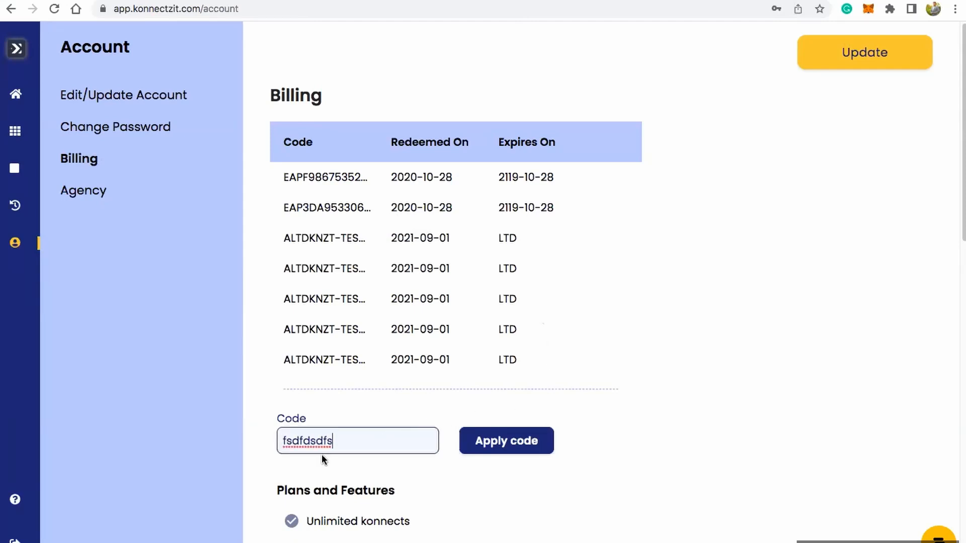
pyautogui.doubleClick(314, 438)
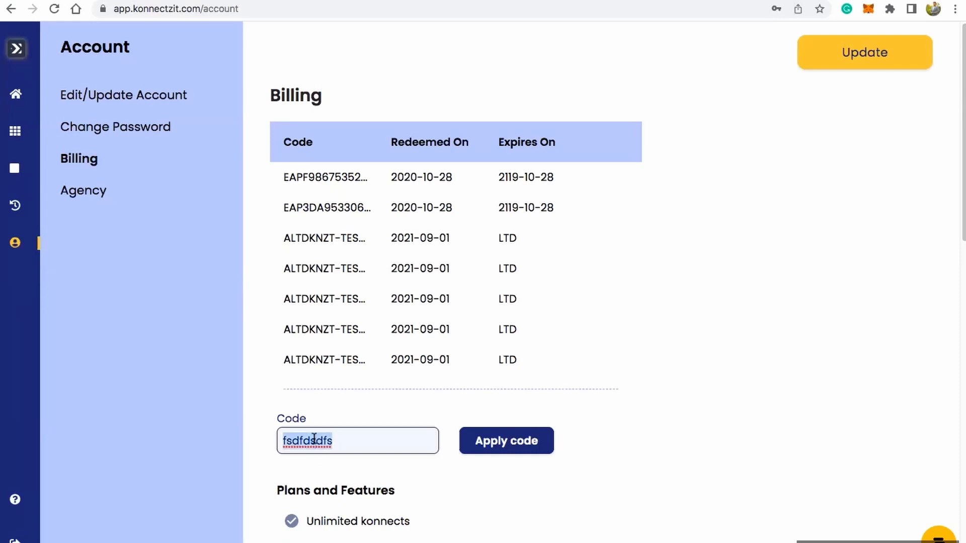
pyautogui.click(529, 445)
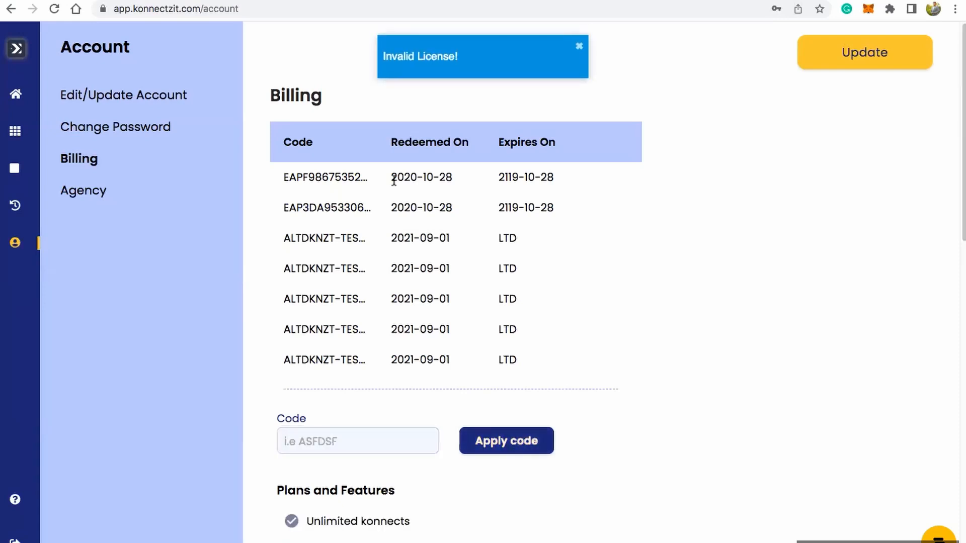
# Step: Examine the redeemed codes, the Plans and Features list, and the current plan's monthly task count on the Billing page
pyautogui.moveTo(312, 169); pyautogui.dragTo(357, 285)
pyautogui.click(692, 274)
pyautogui.scroll(-3, 509, 206)
pyautogui.scroll(-8, 504, 245)
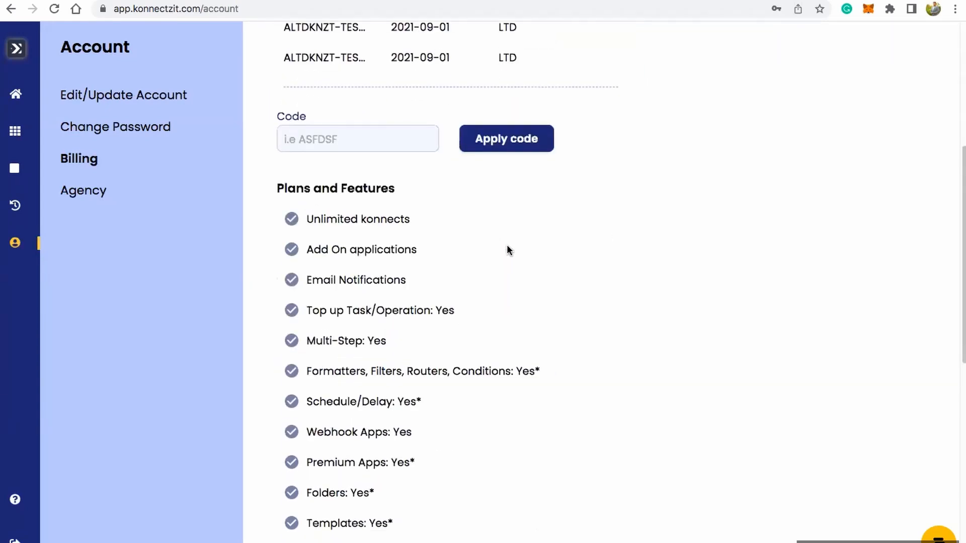
pyautogui.moveTo(284, 189); pyautogui.dragTo(396, 190)
pyautogui.scroll(-4, 454, 252)
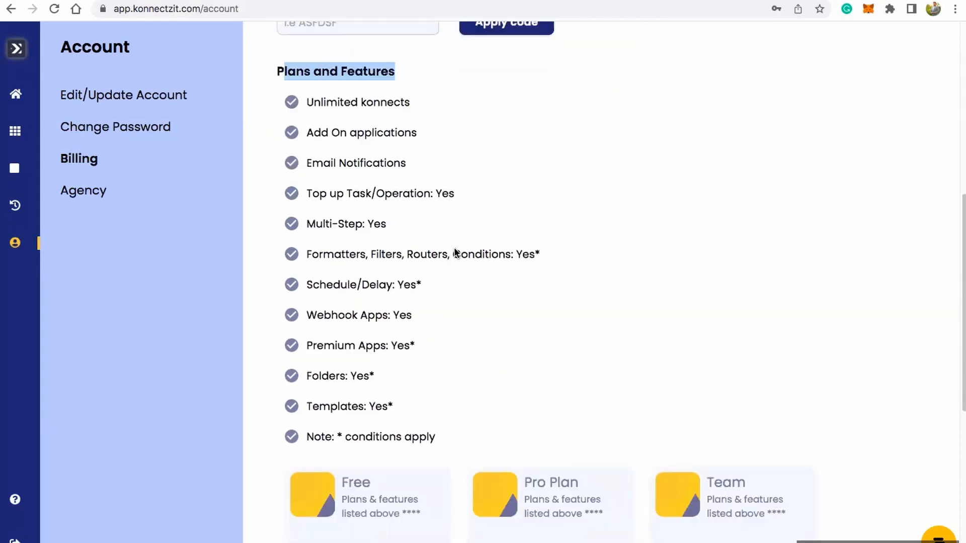
pyautogui.moveTo(336, 103); pyautogui.dragTo(575, 313)
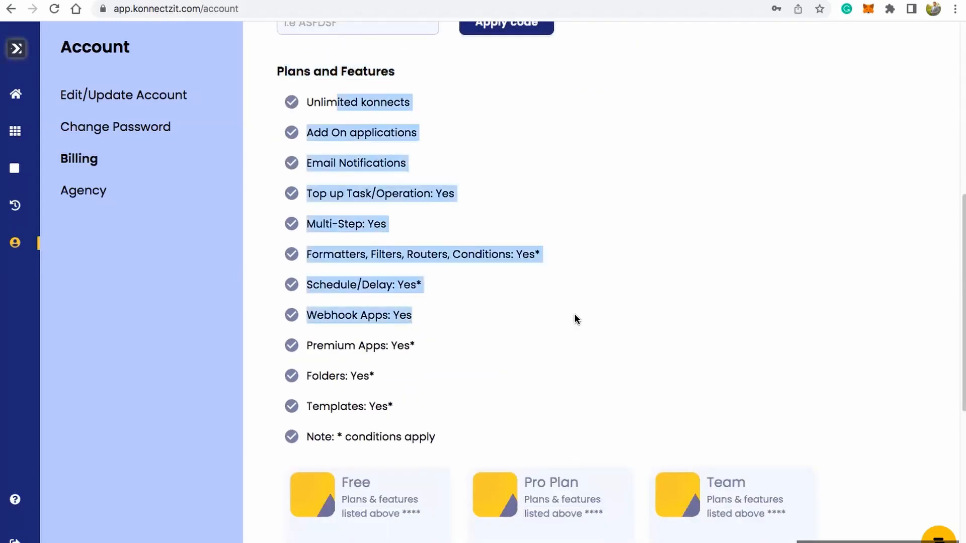
pyautogui.scroll(-13, 575, 313)
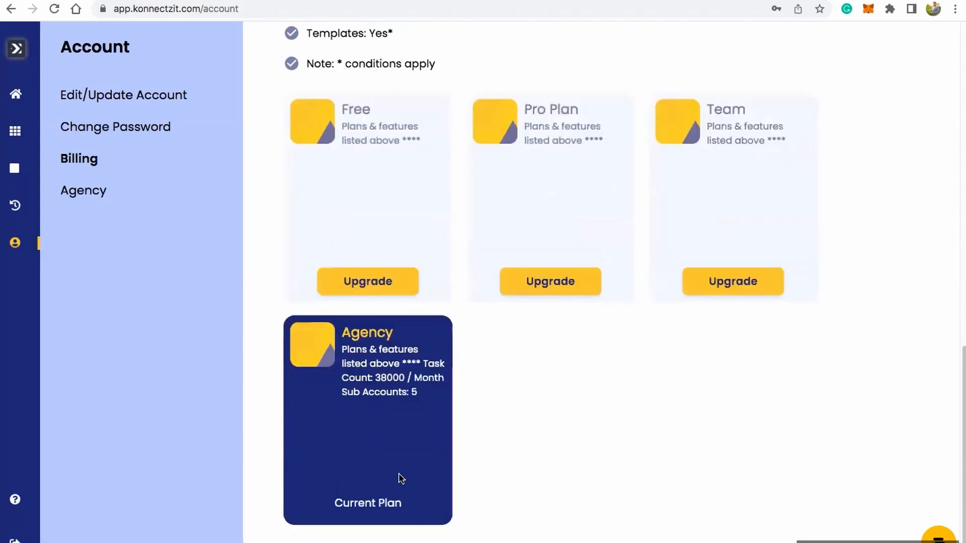
pyautogui.moveTo(354, 503); pyautogui.dragTo(397, 504)
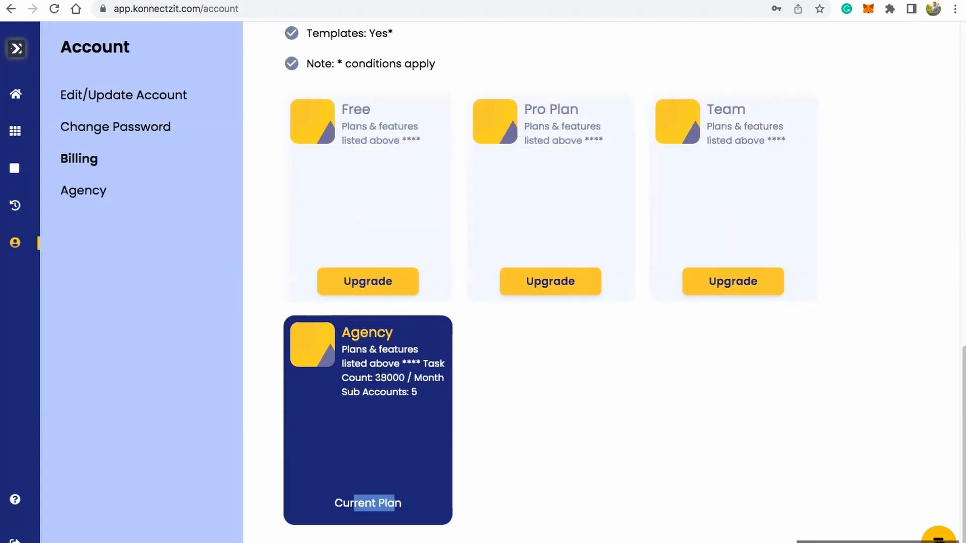
pyautogui.moveTo(376, 377); pyautogui.dragTo(426, 377)
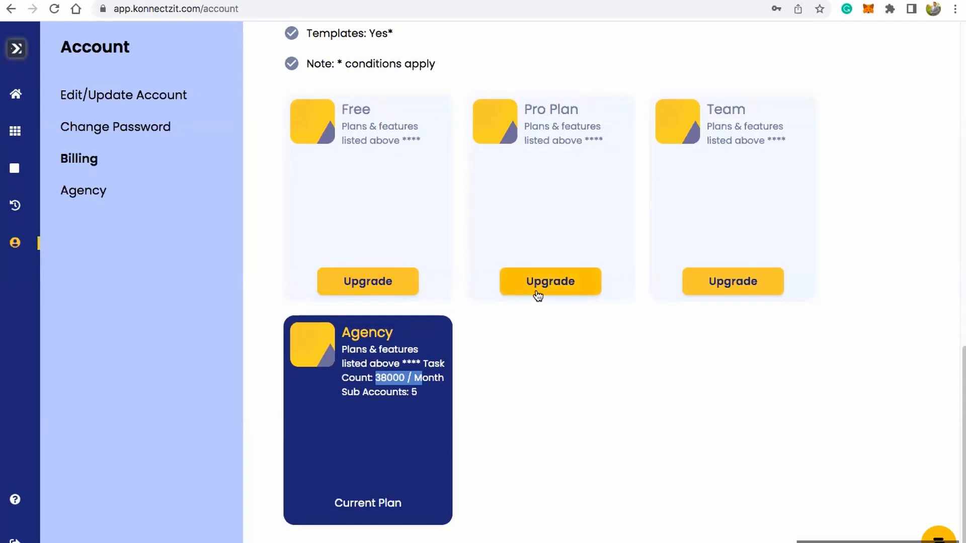
pyautogui.scroll(5, 538, 296)
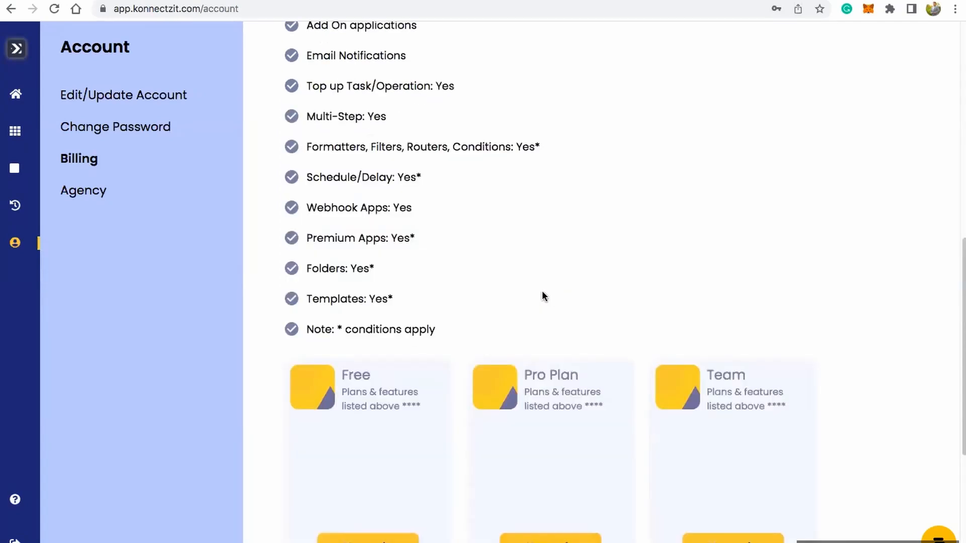
pyautogui.scroll(10, 542, 295)
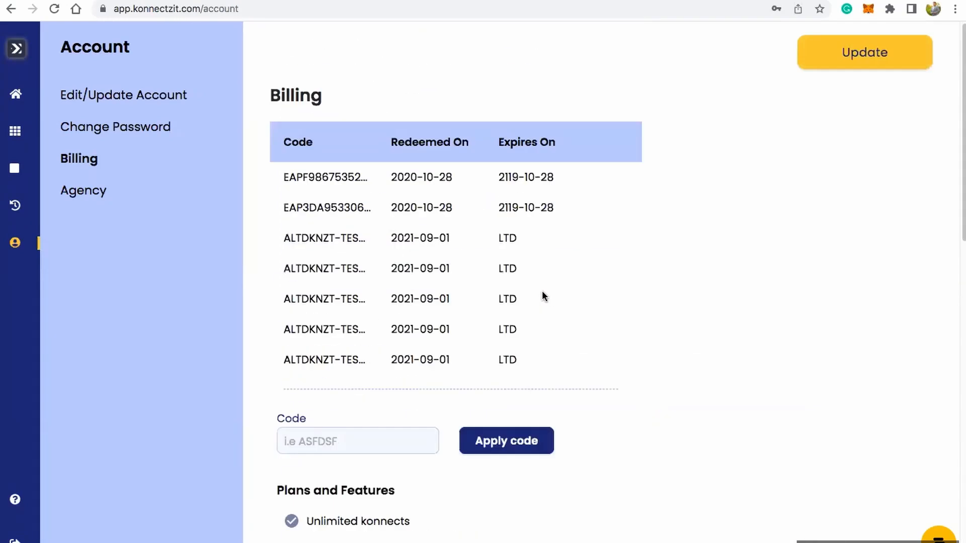
# Step: Open the Agency sub-accounts and update the first sub-account's assigned tasks to 10000
pyautogui.click(94, 192)
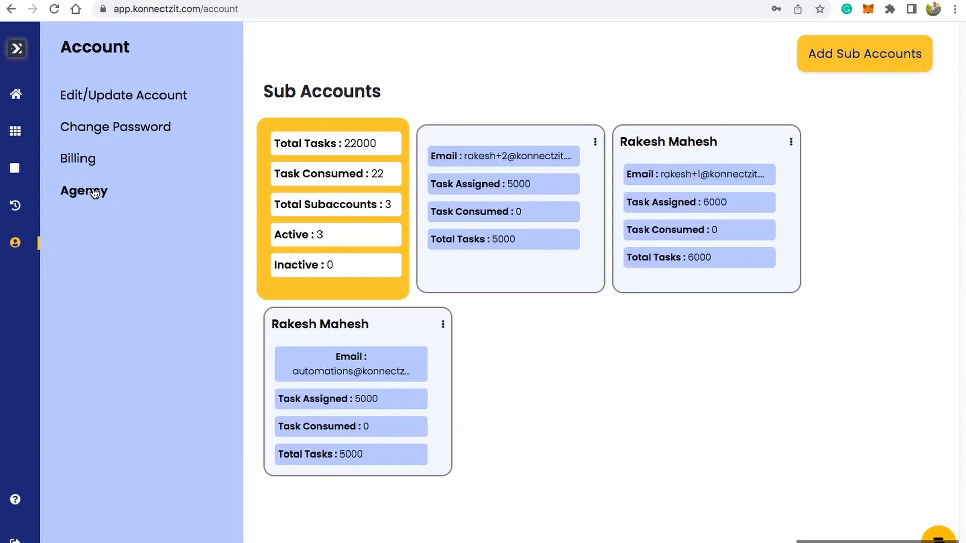
pyautogui.click(595, 142)
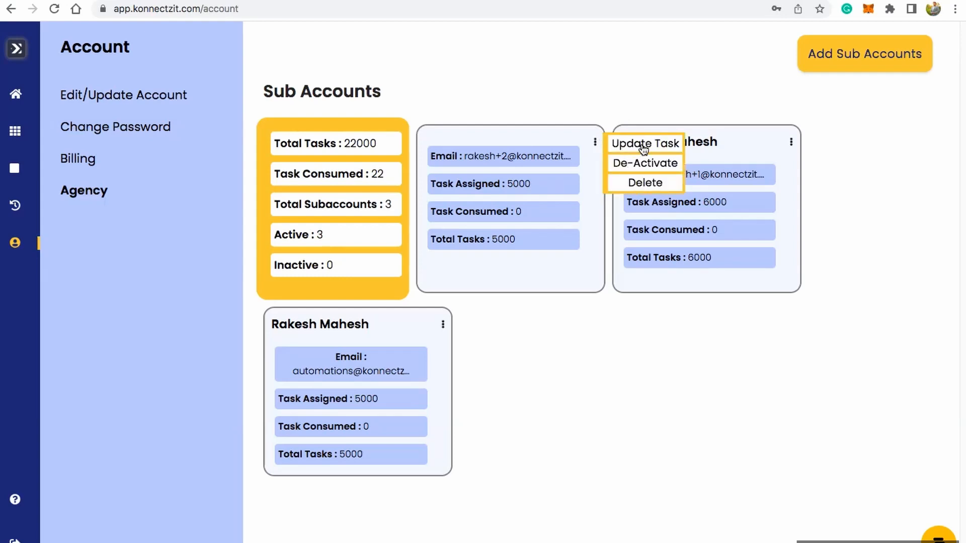
pyautogui.doubleClick(360, 144)
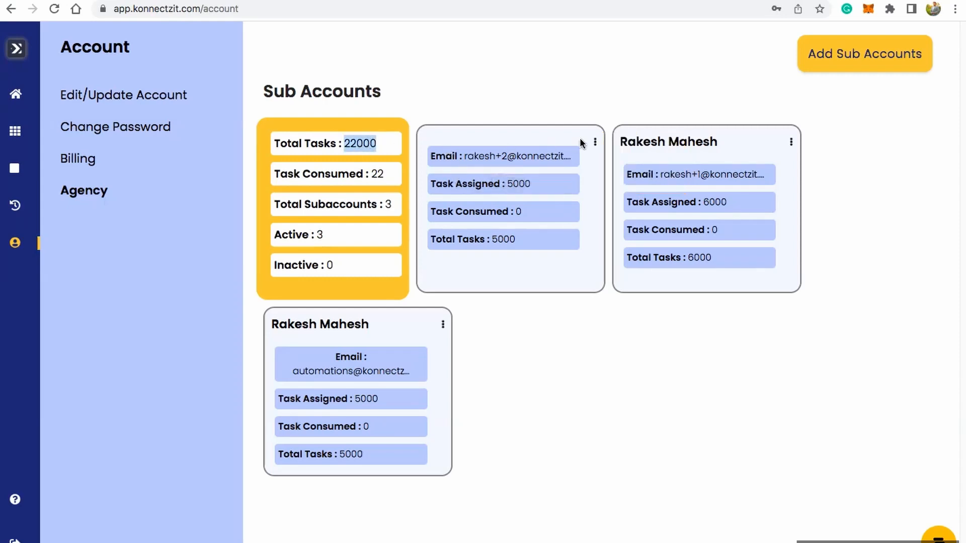
pyautogui.click(596, 142)
pyautogui.click(635, 145)
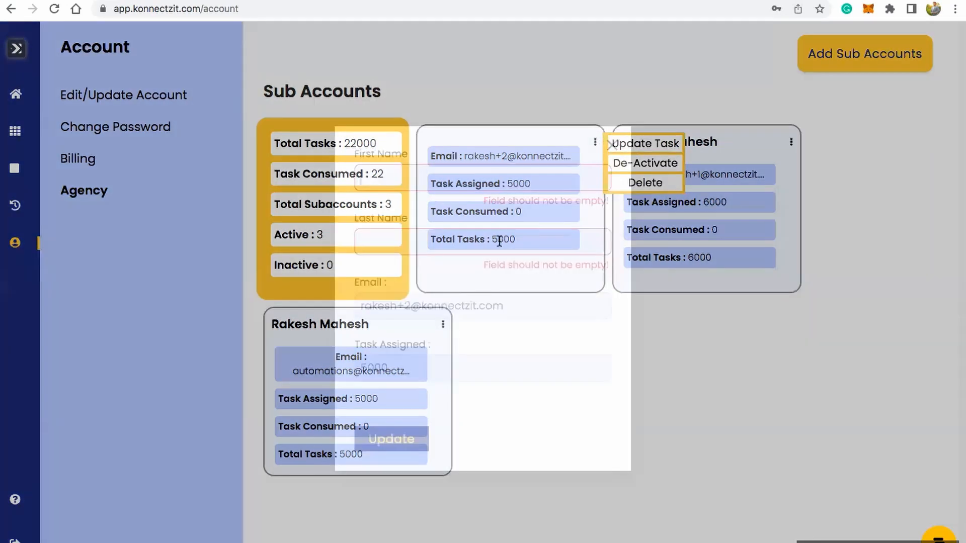
pyautogui.click(377, 368)
pyautogui.press('BackSpace')
pyautogui.write('10')
pyautogui.click(401, 439)
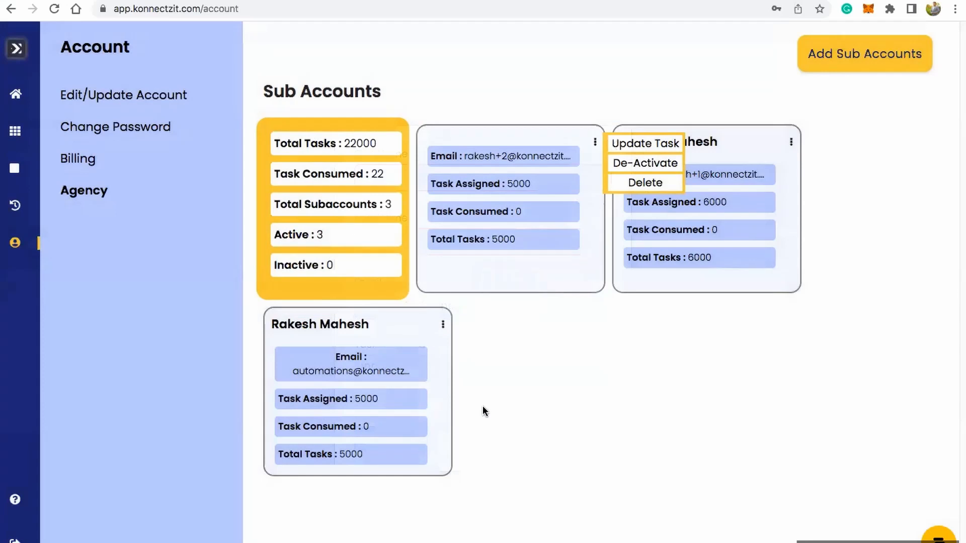
# Step: Check the total tasks of the first sub-account and of the agency, and return to the dashboard
pyautogui.moveTo(490, 240); pyautogui.dragTo(539, 238)
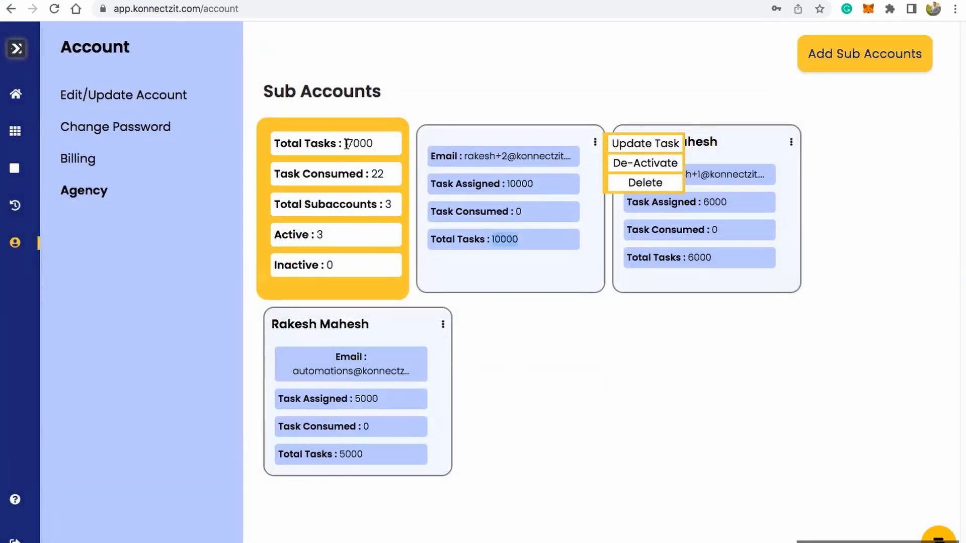
pyautogui.moveTo(347, 144); pyautogui.dragTo(378, 145)
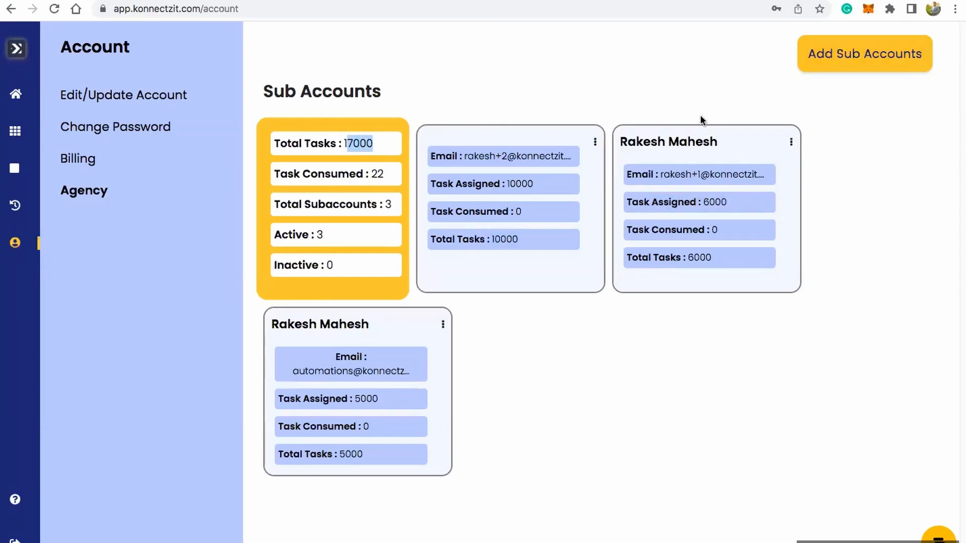
pyautogui.click(553, 82)
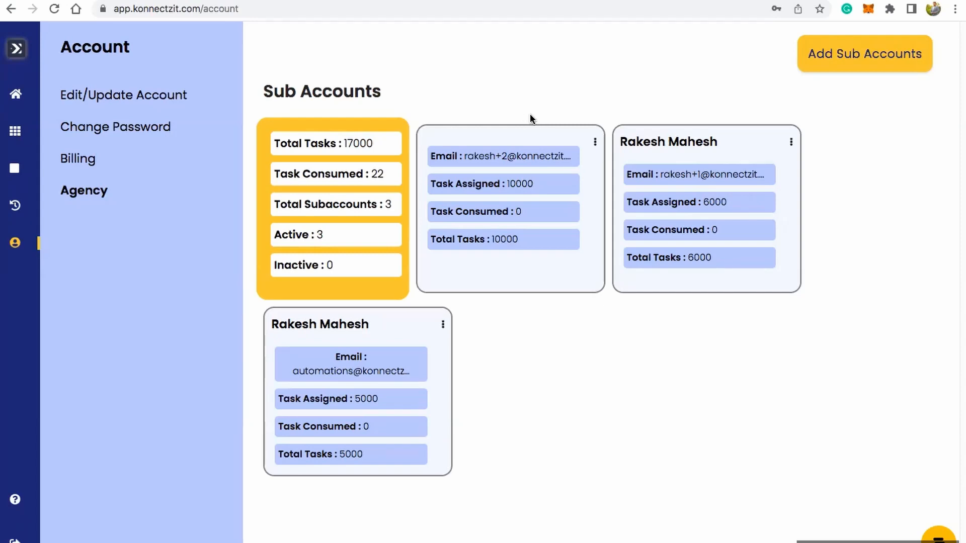
pyautogui.moveTo(1, 457)
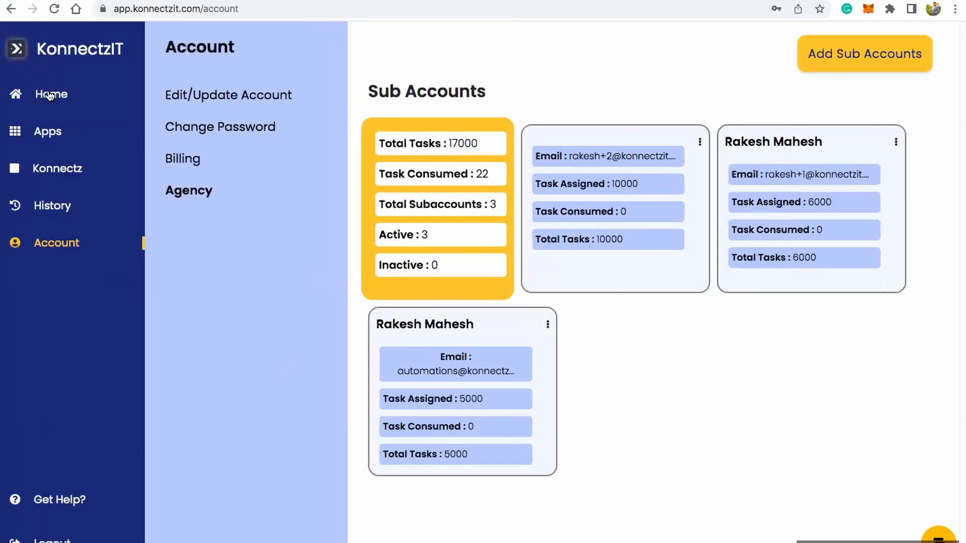
pyautogui.click(20, 150)
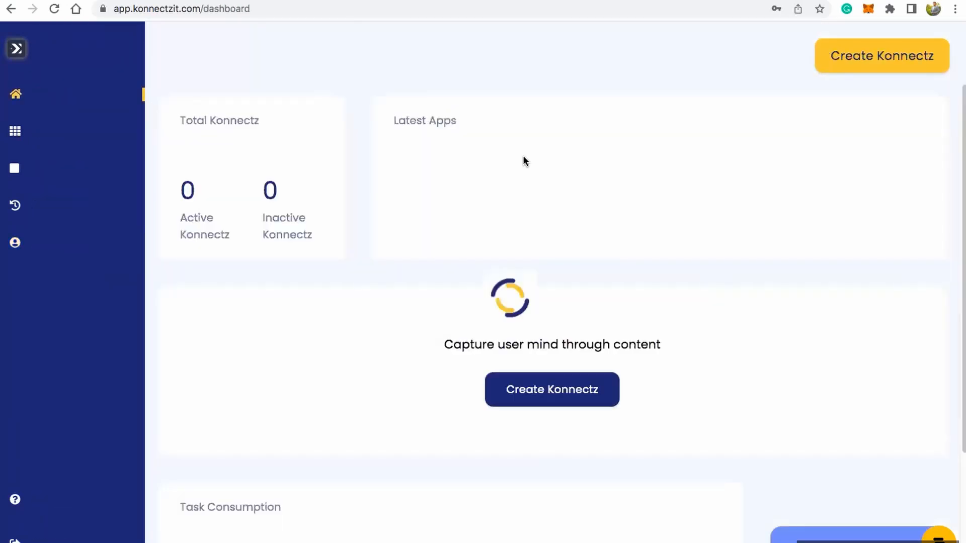